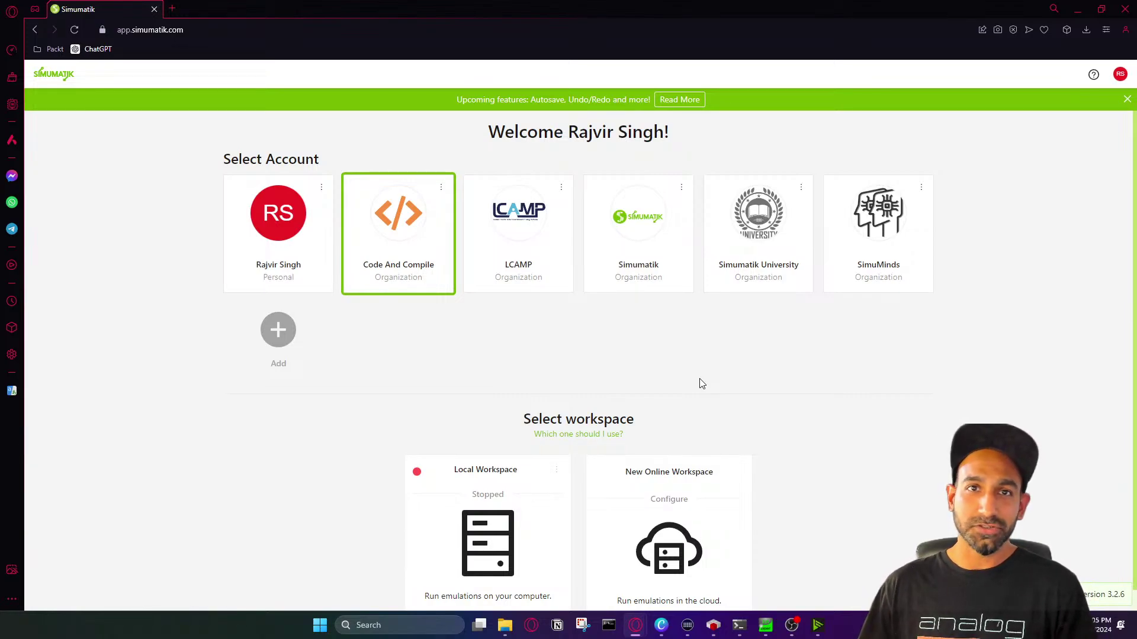
Launch the local workspace for the Code And Compile organization, starting its server
scroll(545, 408, down, 1)
click(448, 450)
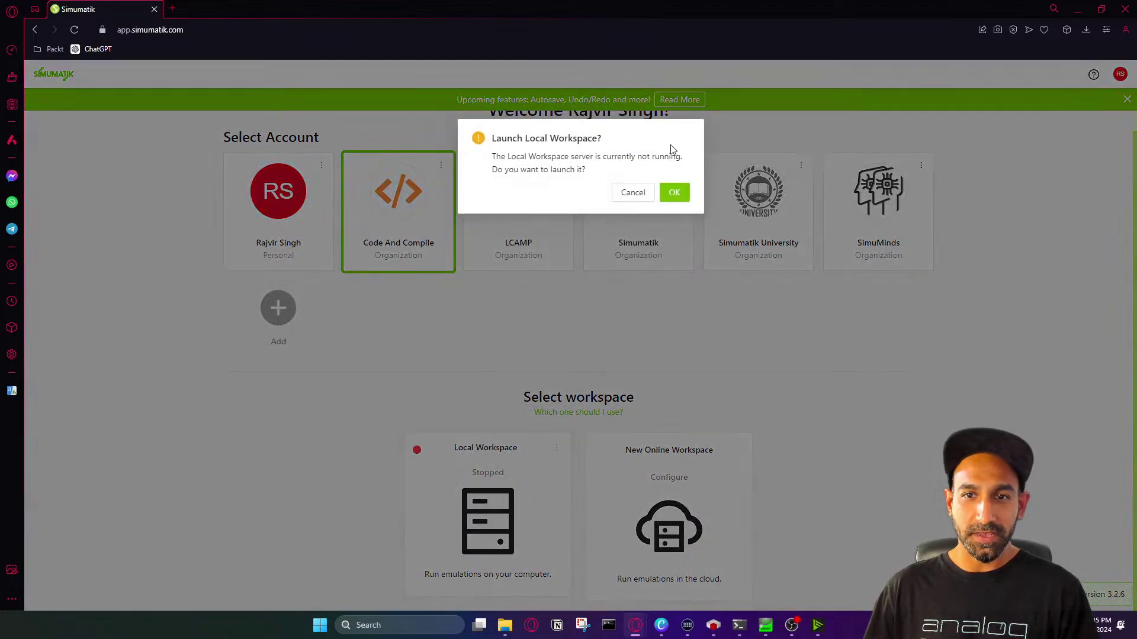
click(678, 192)
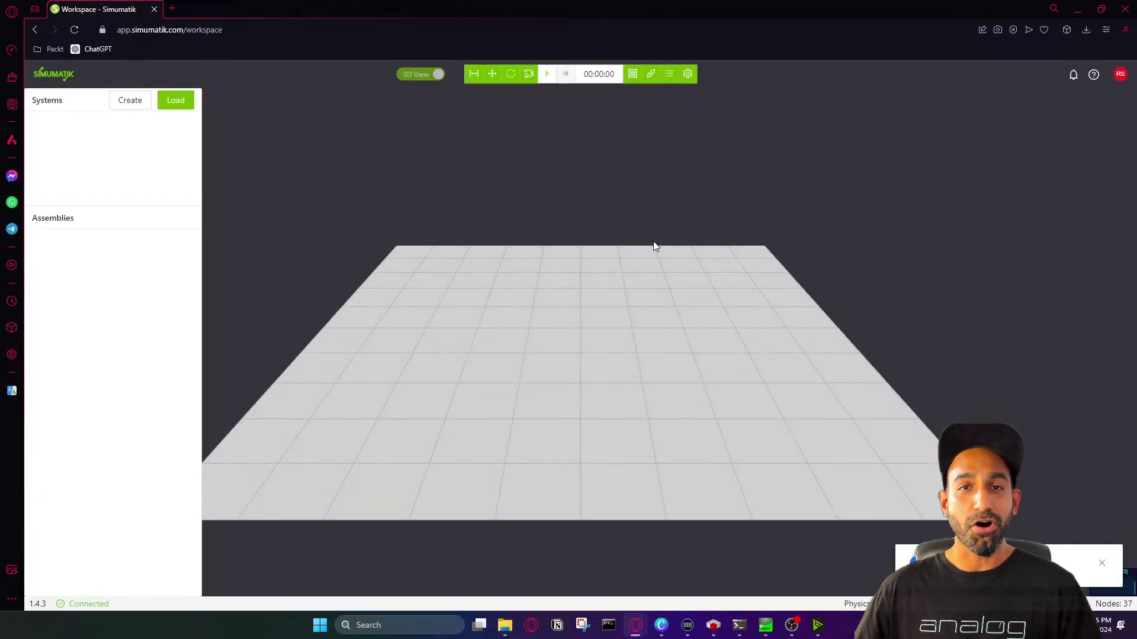
Review the exercise 2.1 push button and lamp slide in the Canva audience window, and return to the Simumatik workspace
mouse_move(661, 625)
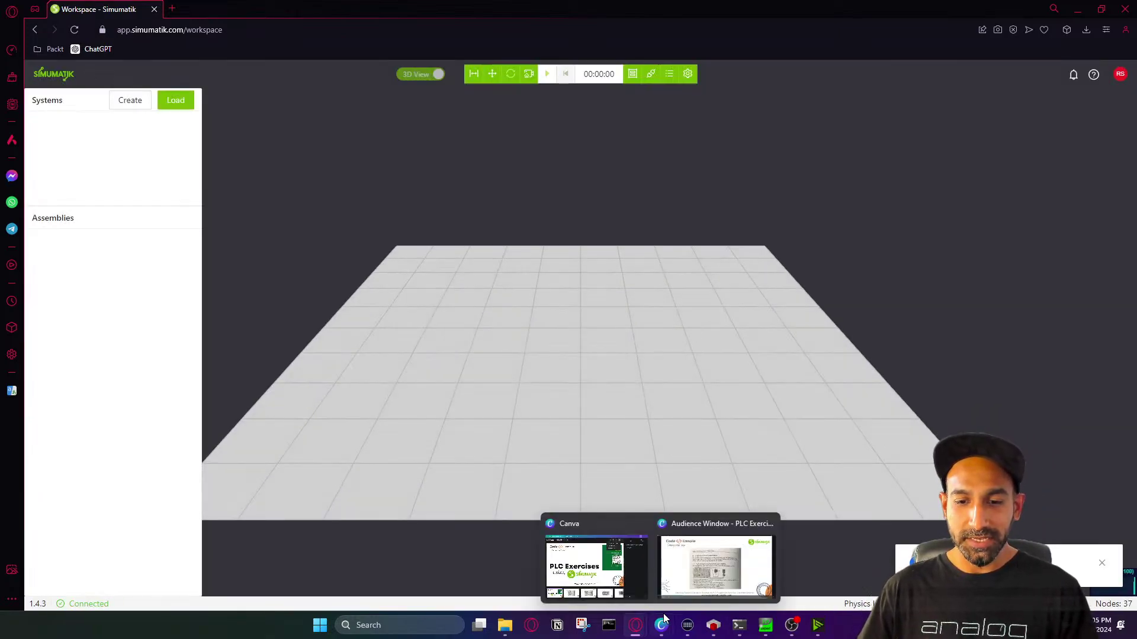
click(716, 563)
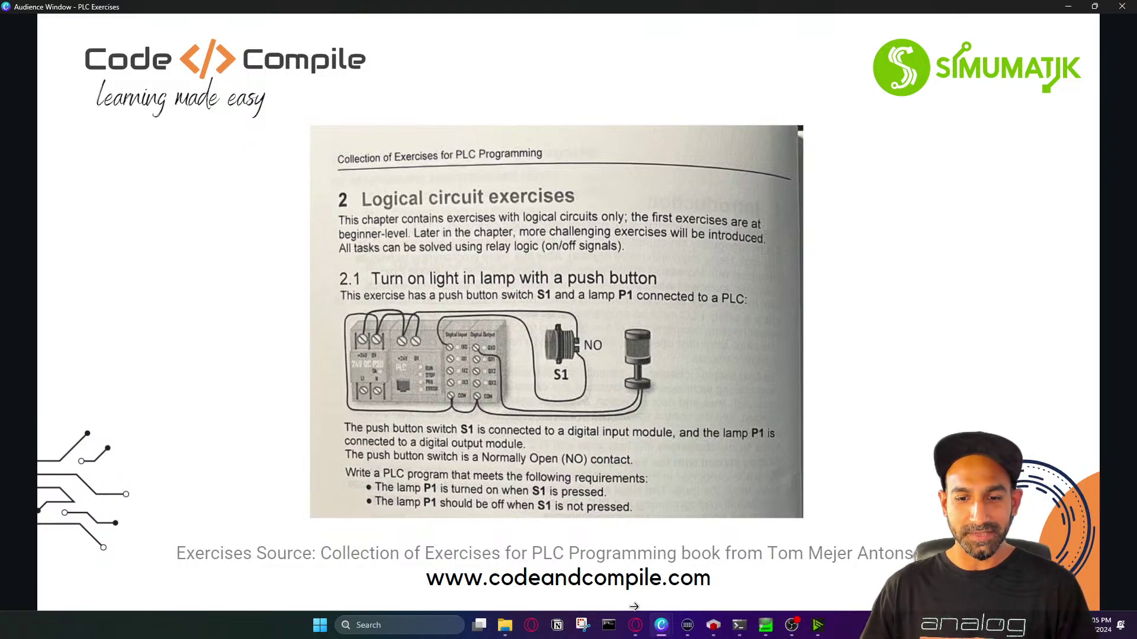
mouse_move(635, 626)
click(669, 572)
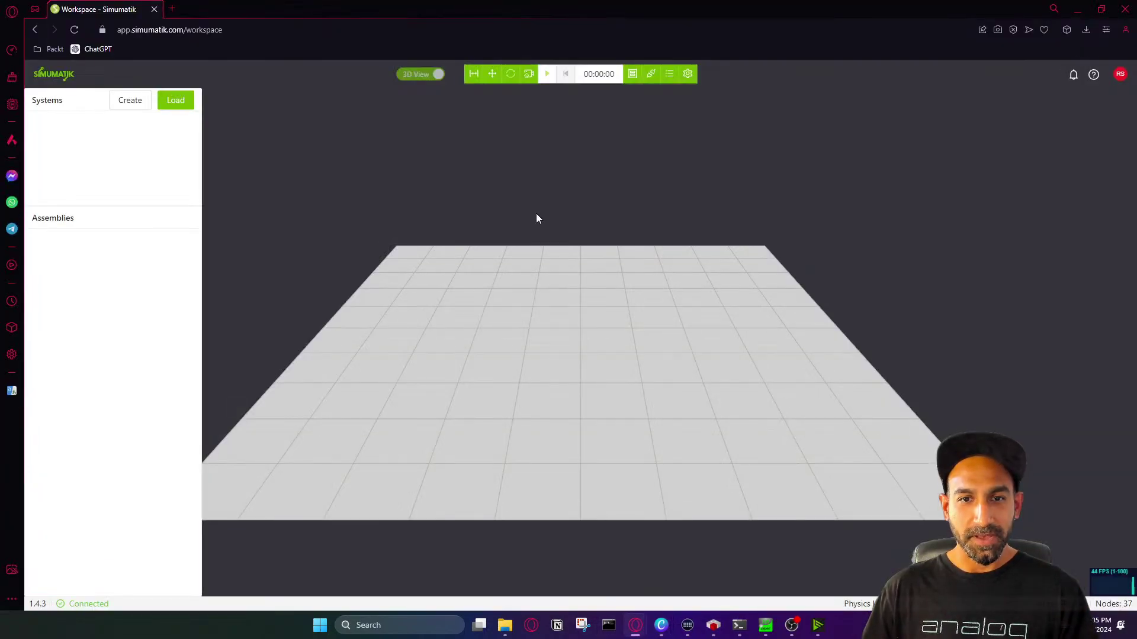
Create a new system named "PLC Test bench"
drag(537, 219, 487, 246)
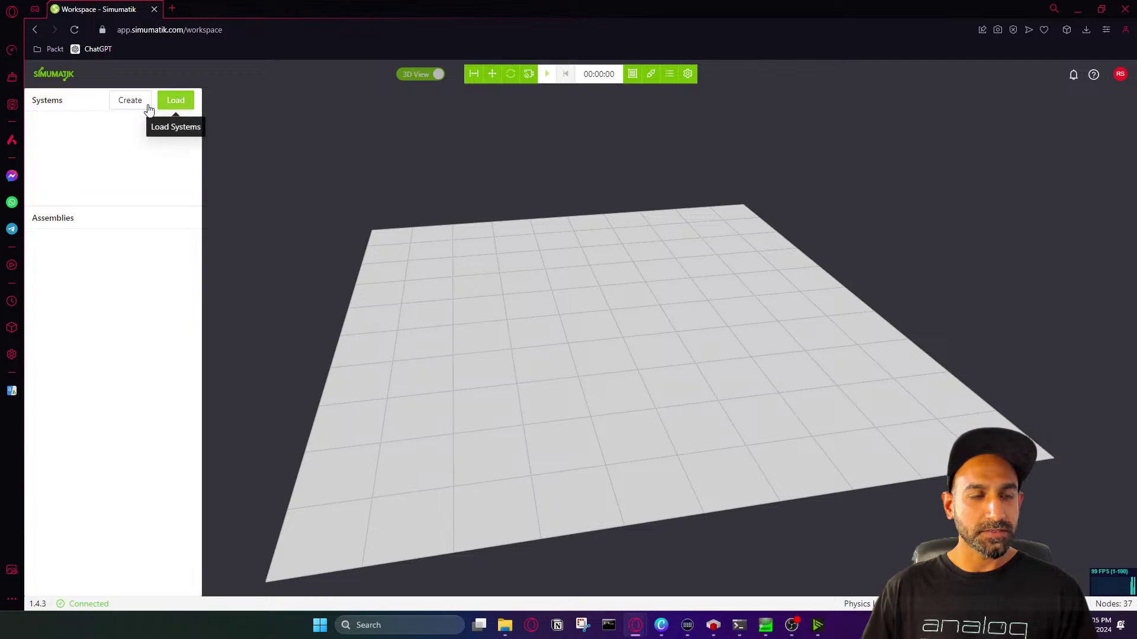
click(129, 102)
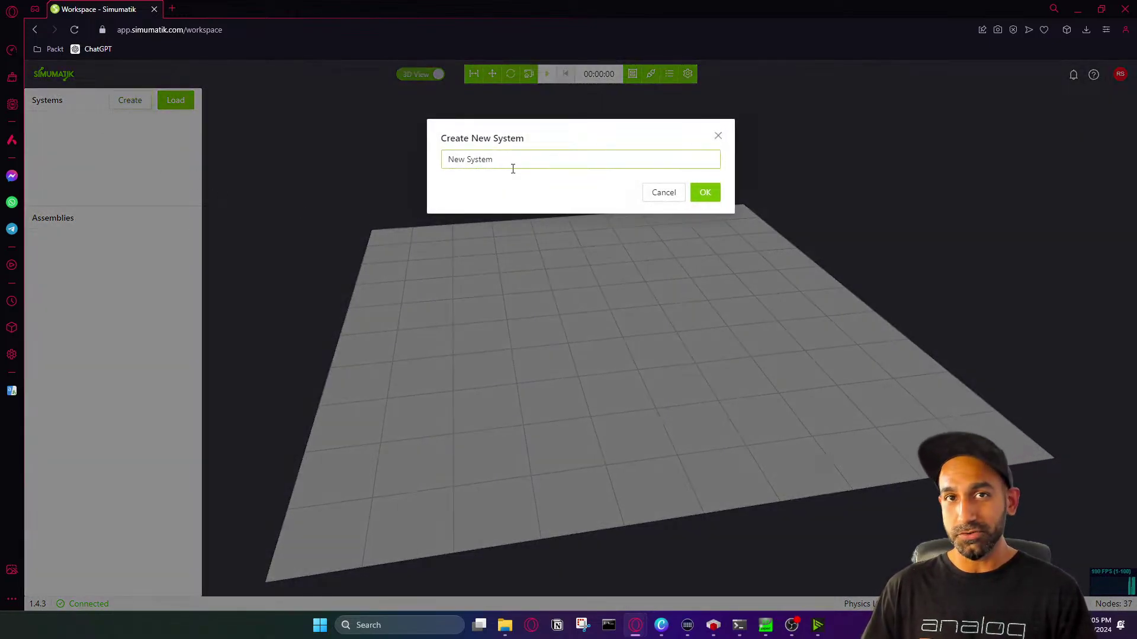
triple_click(519, 161)
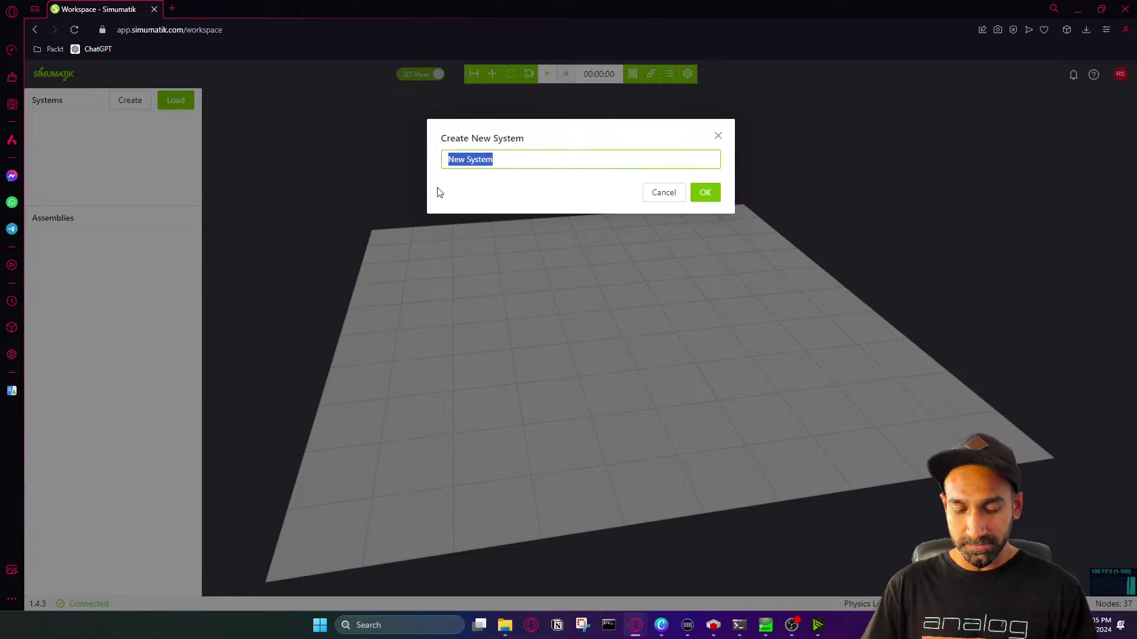
text(PLC Test bench)
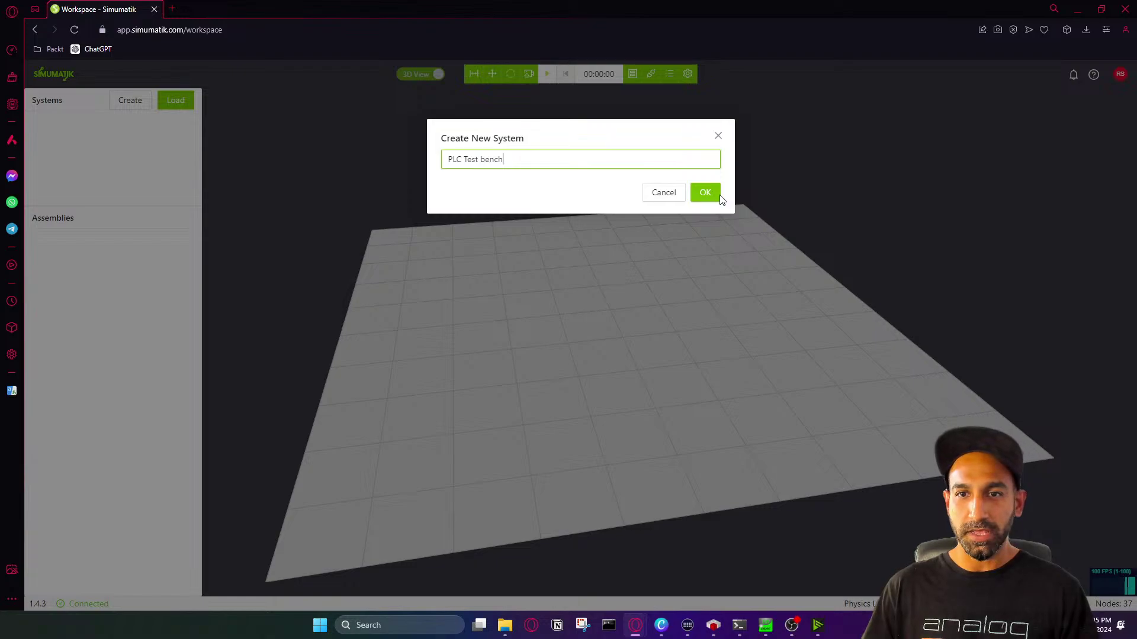
click(715, 194)
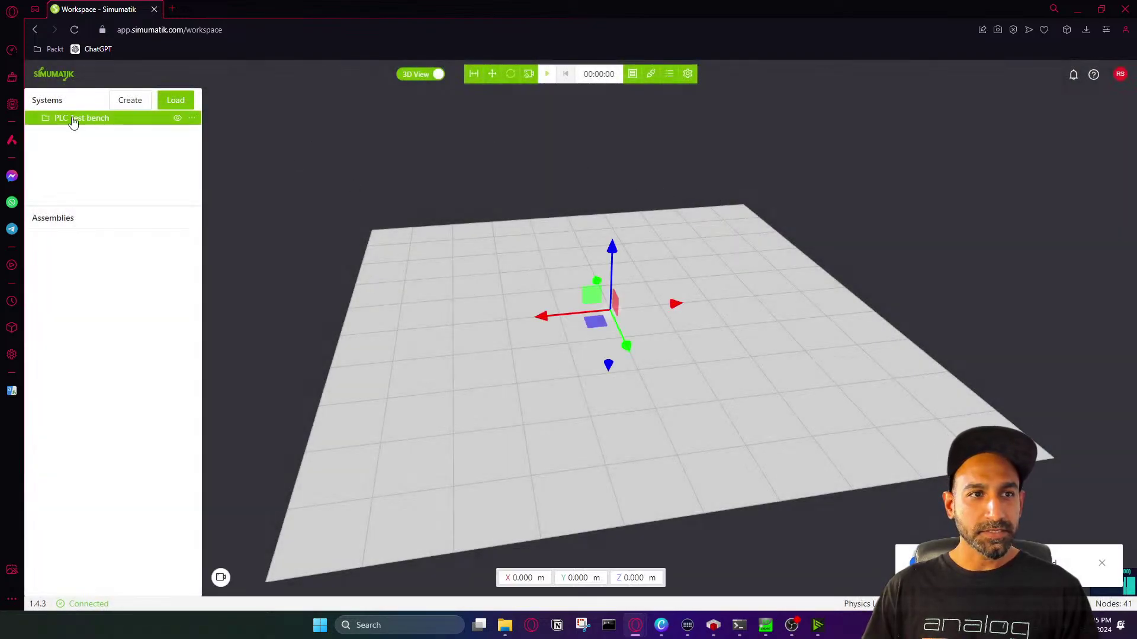
Add an assembly to the PLC Test bench system, keeping the default name "assembly"
click(191, 118)
click(166, 145)
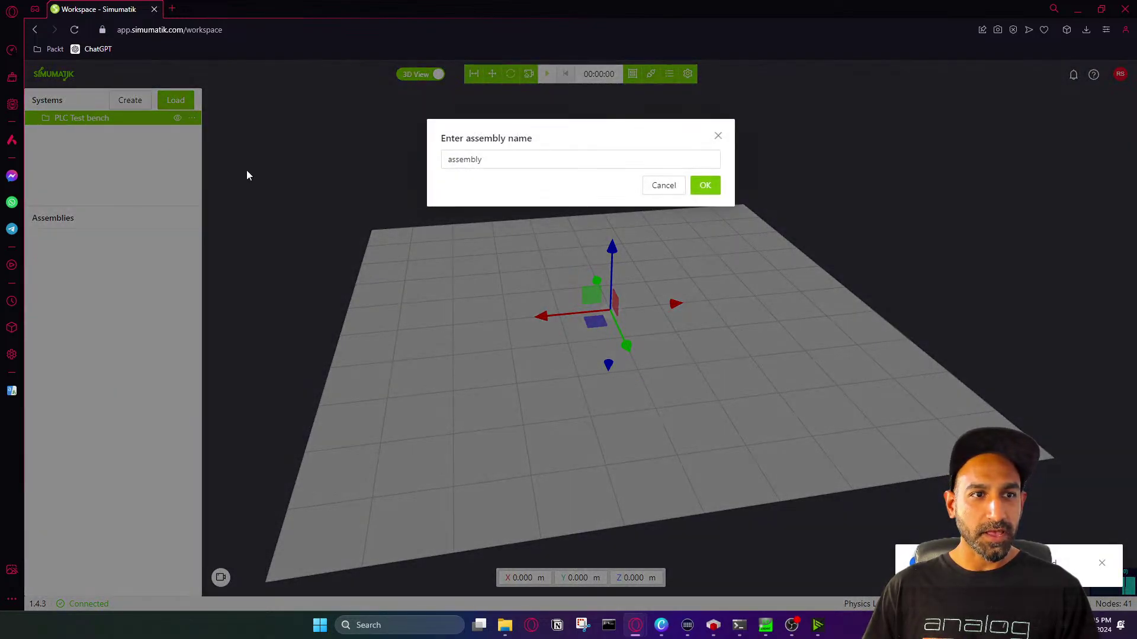
click(489, 163)
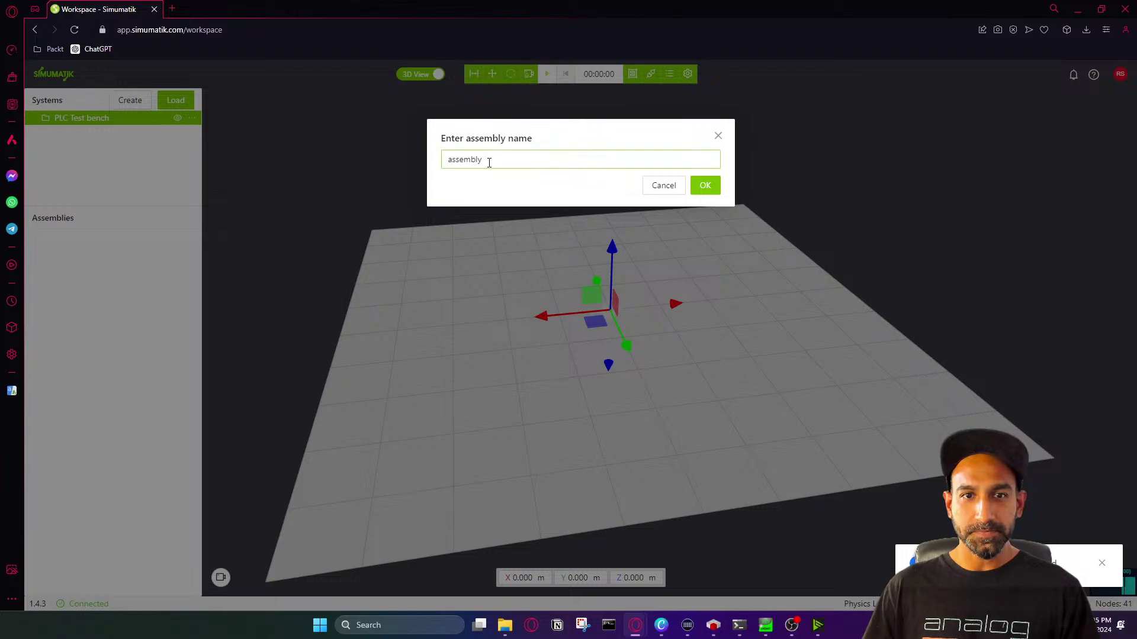
click(705, 185)
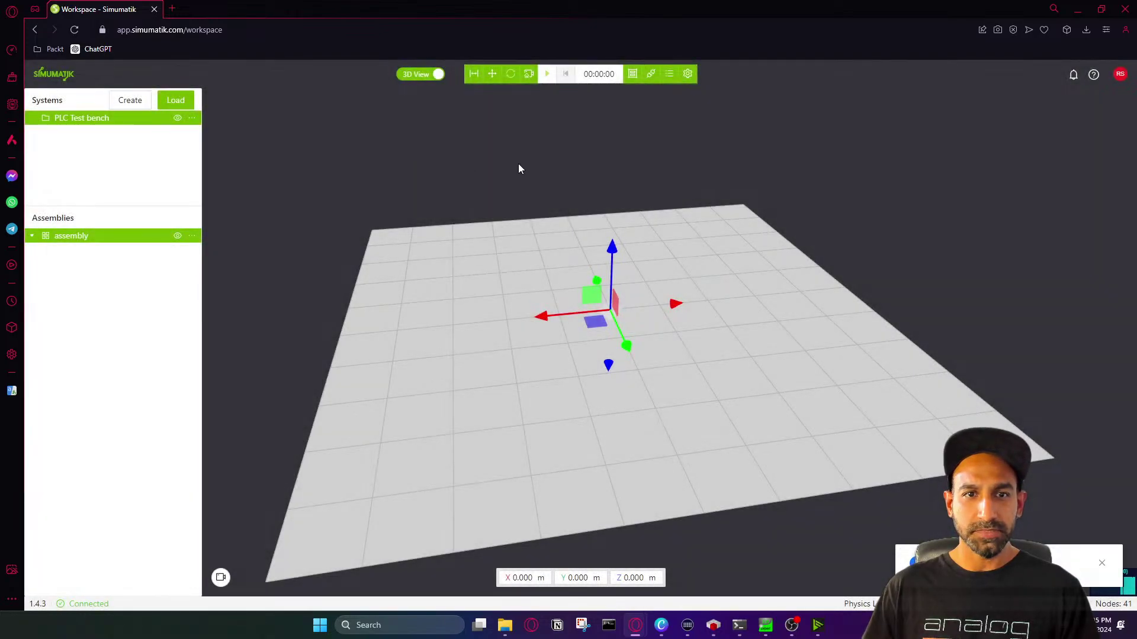
Search the public components for "table" and load the Work table into the assembly under its default name
click(191, 236)
click(165, 262)
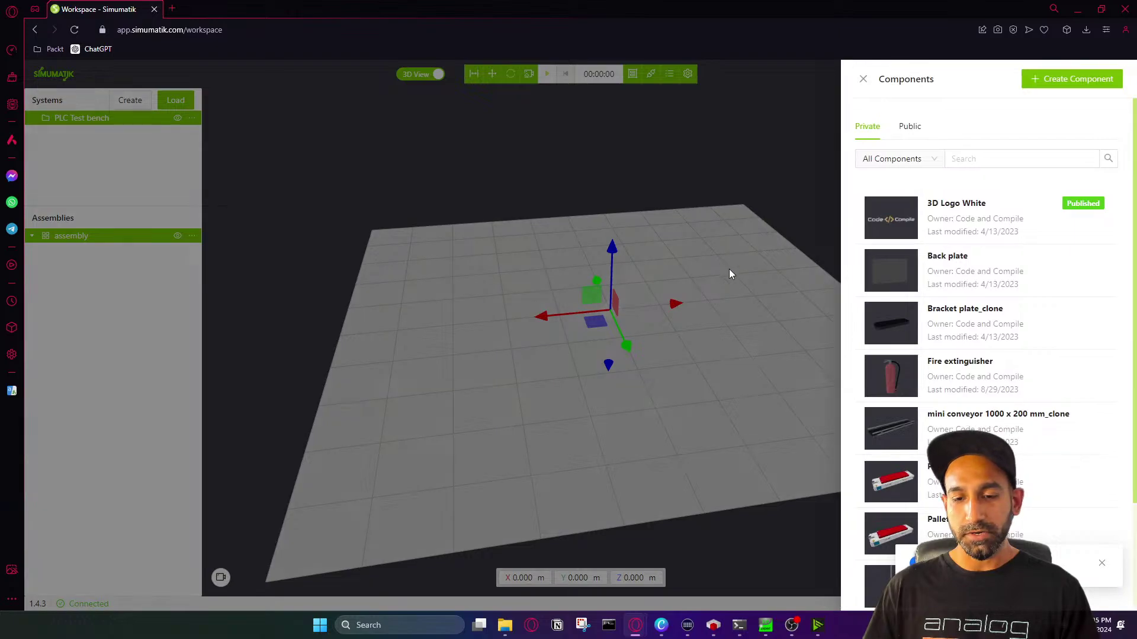
click(976, 159)
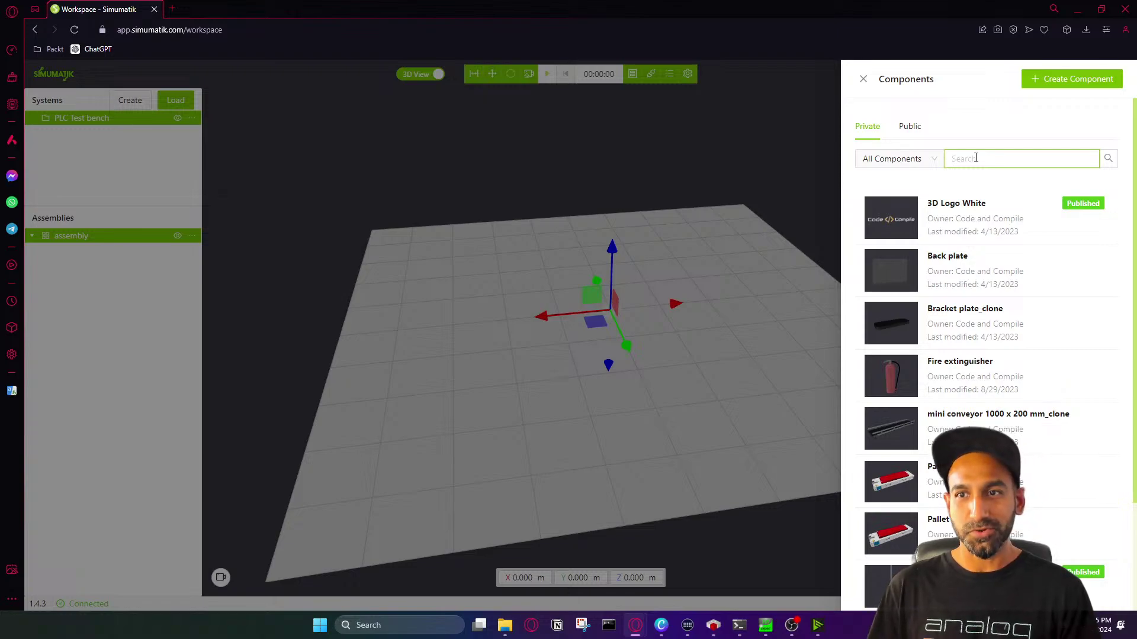
click(912, 128)
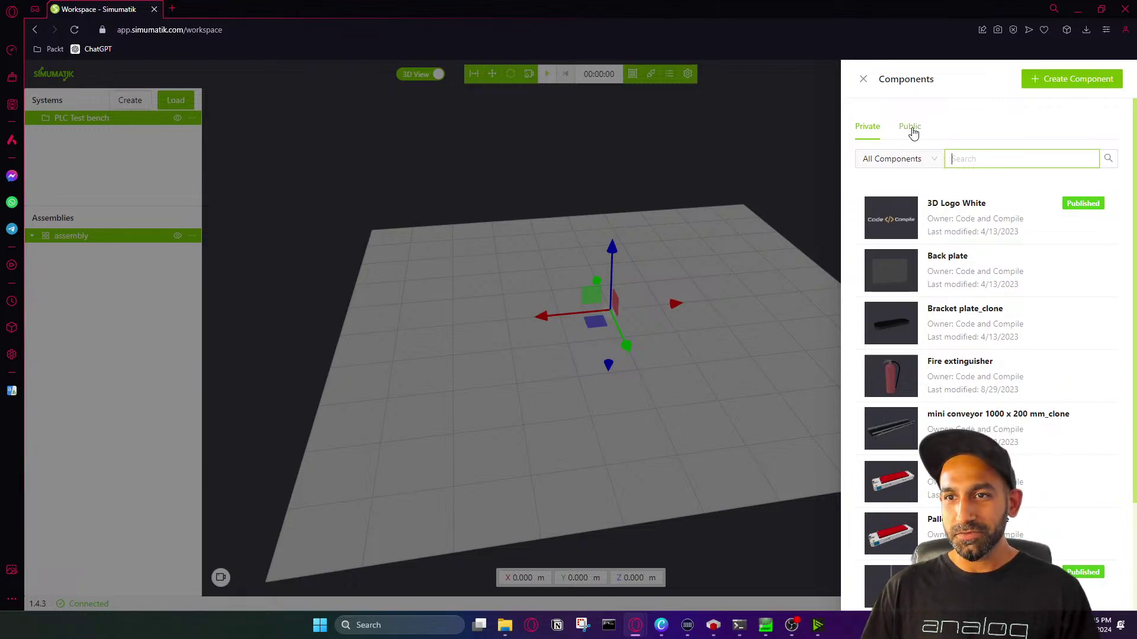
text(table)
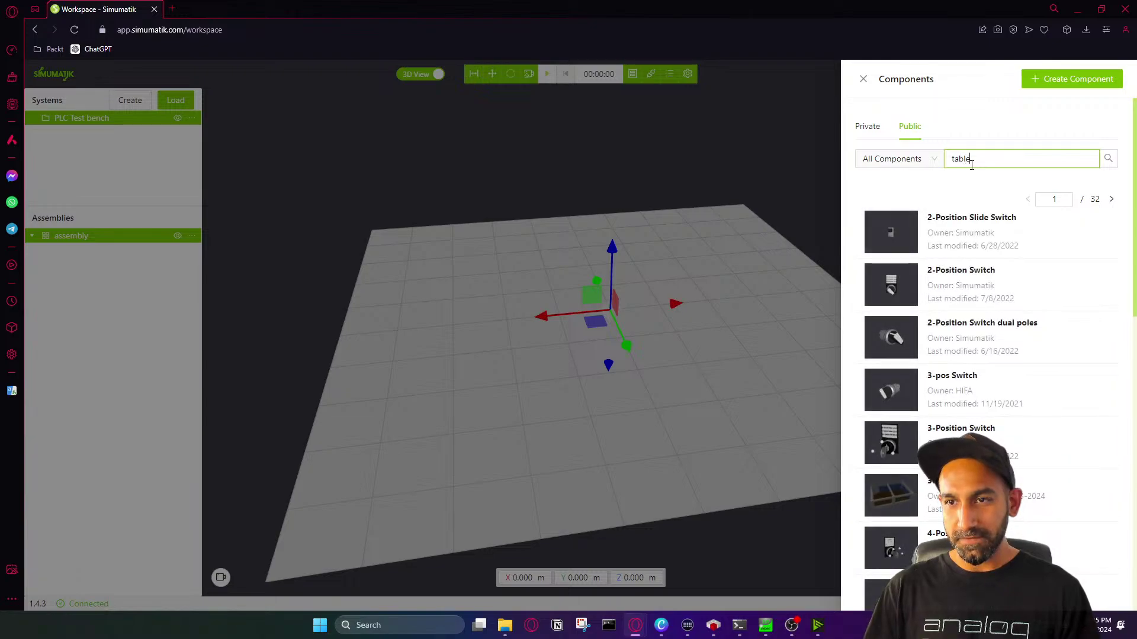
scroll(983, 287, down, 5)
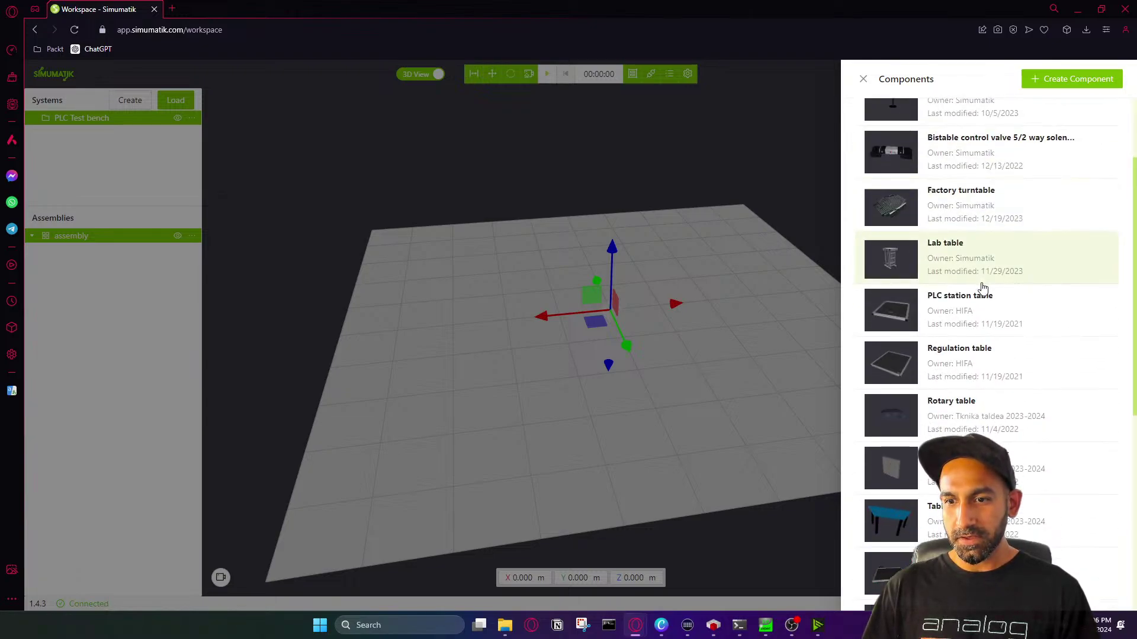
scroll(980, 283, down, 3)
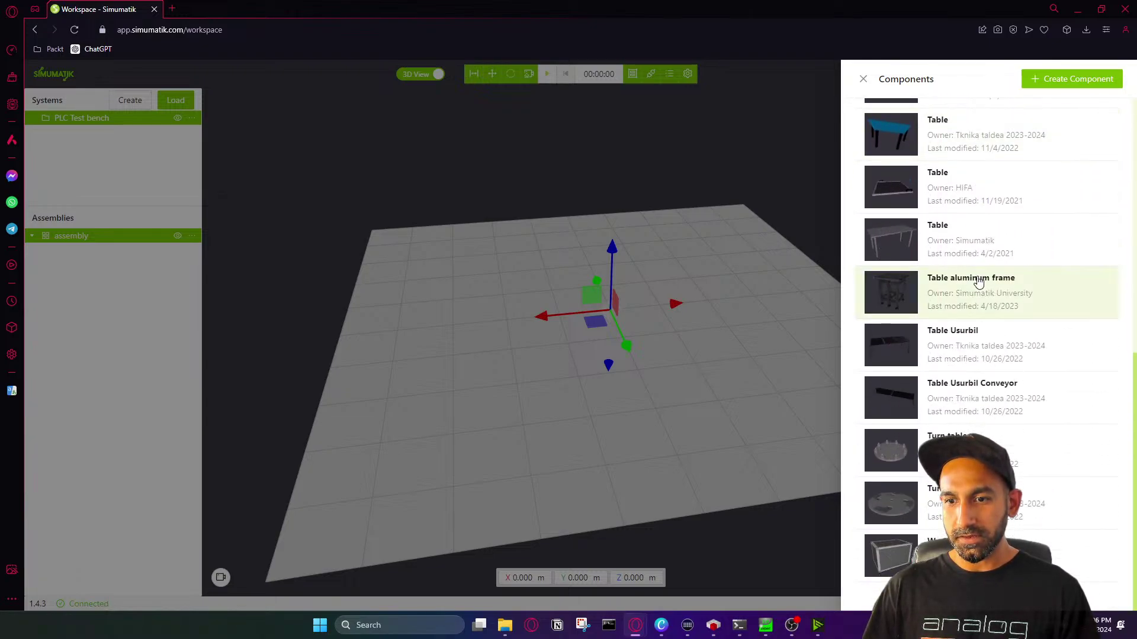
click(947, 555)
click(843, 374)
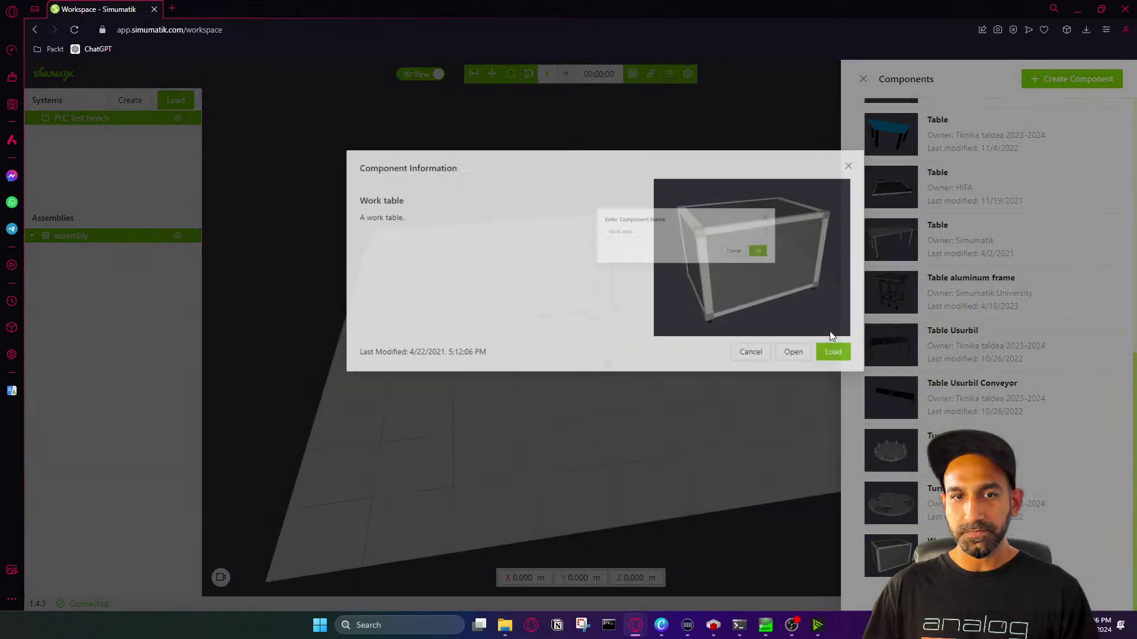
click(704, 192)
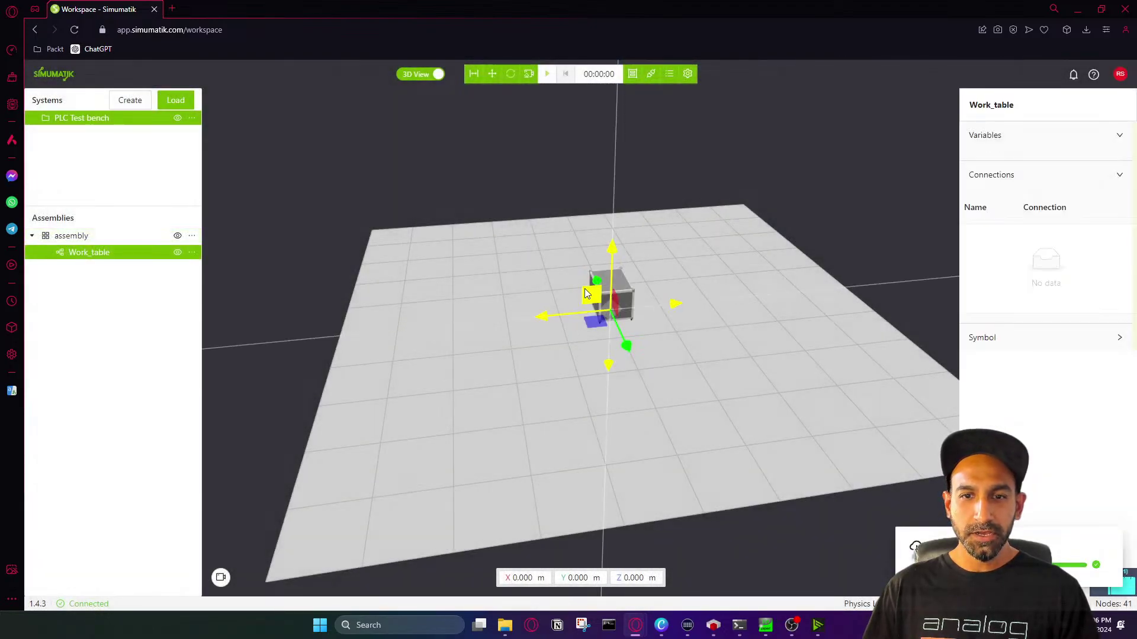
Search the public components for "plc" and load the PLC 16DIO 4AIO into the assembly under its default name
scroll(594, 280, up, 3)
double_click(592, 277)
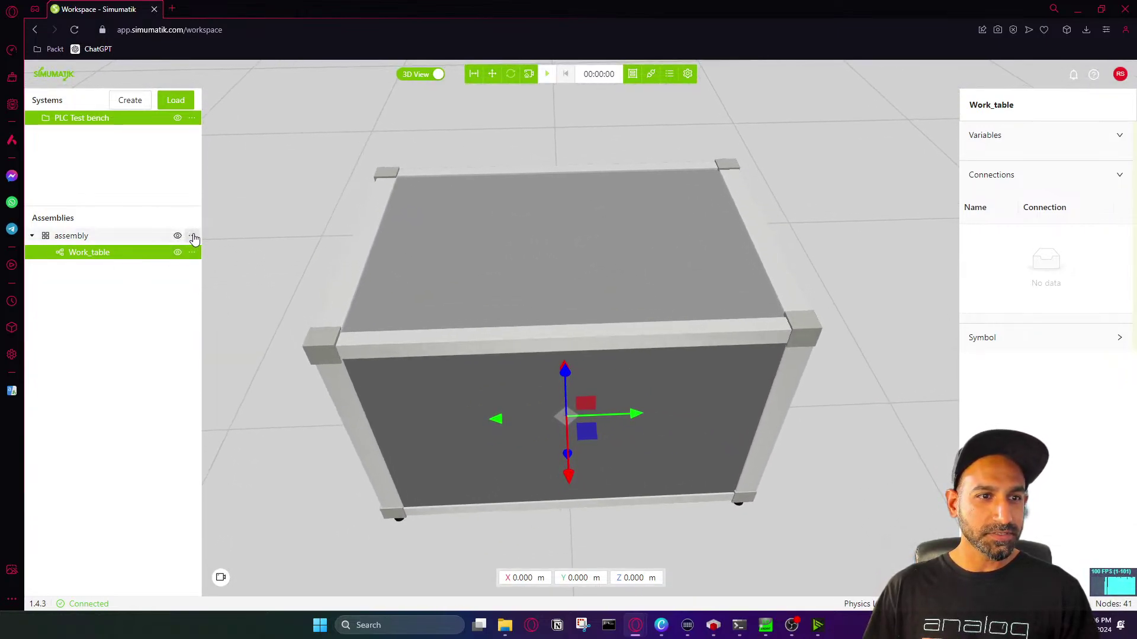
click(191, 235)
click(137, 262)
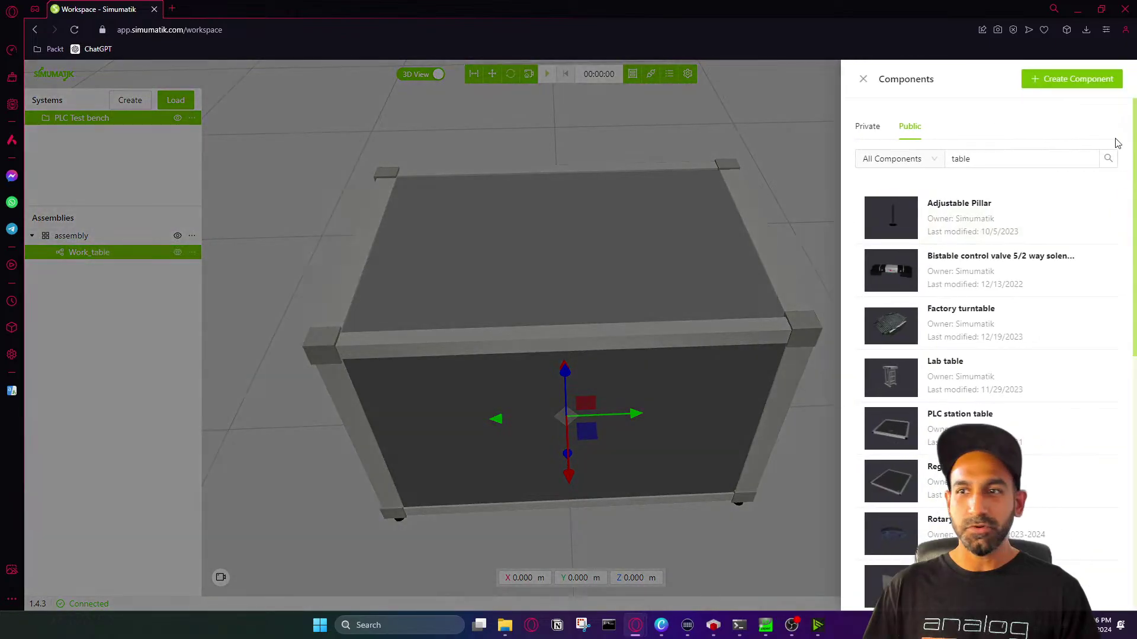
double_click(1010, 159)
text(plc)
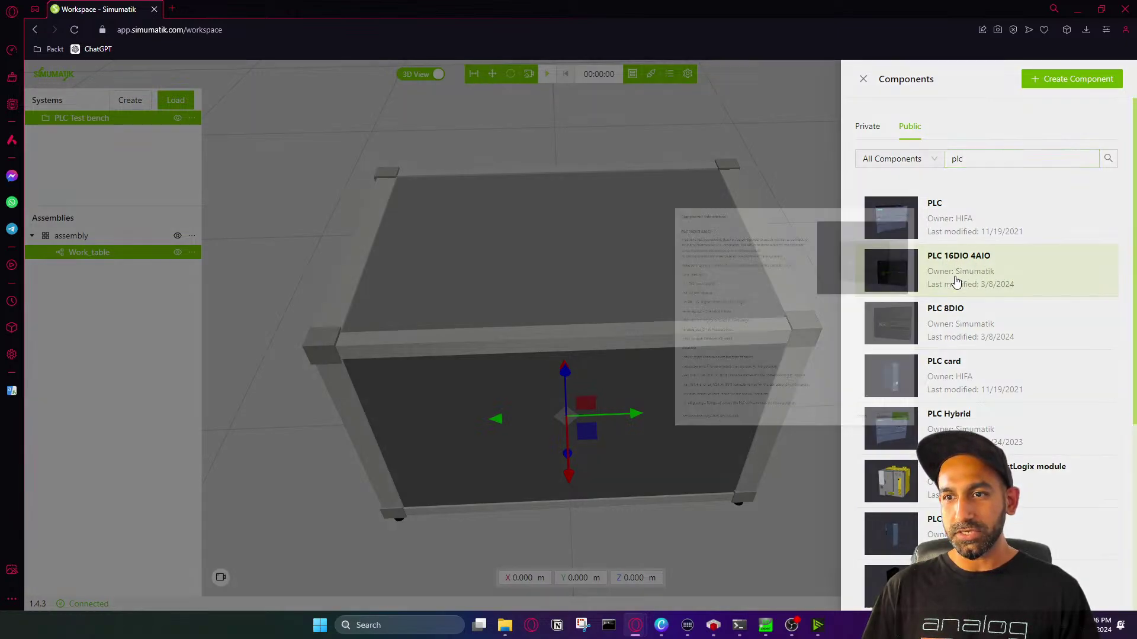
click(958, 281)
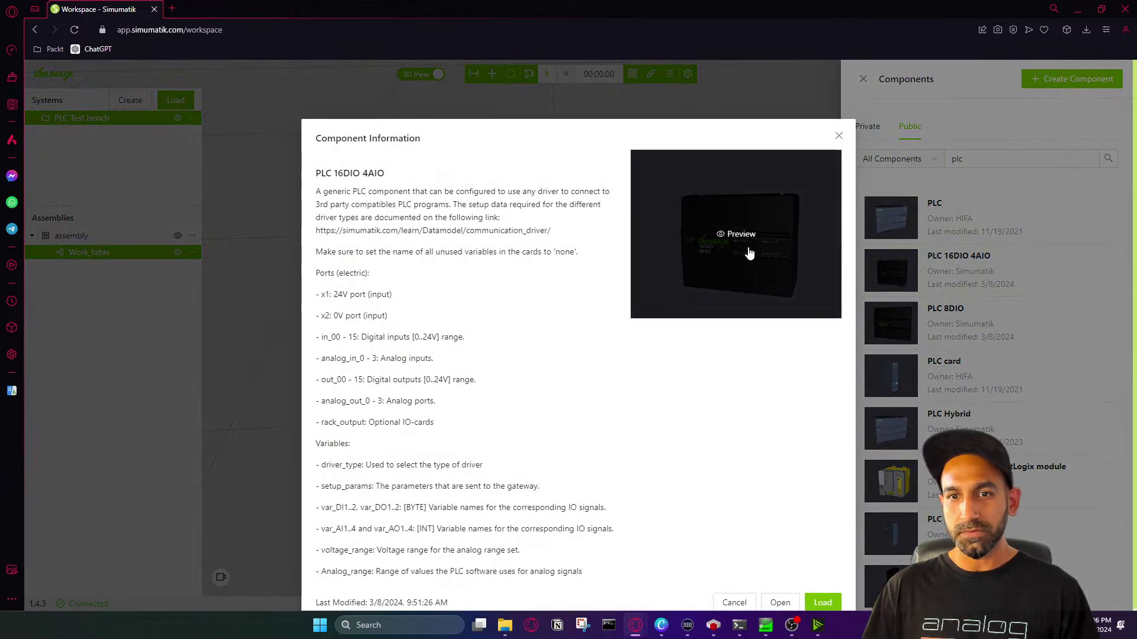
click(820, 601)
click(704, 193)
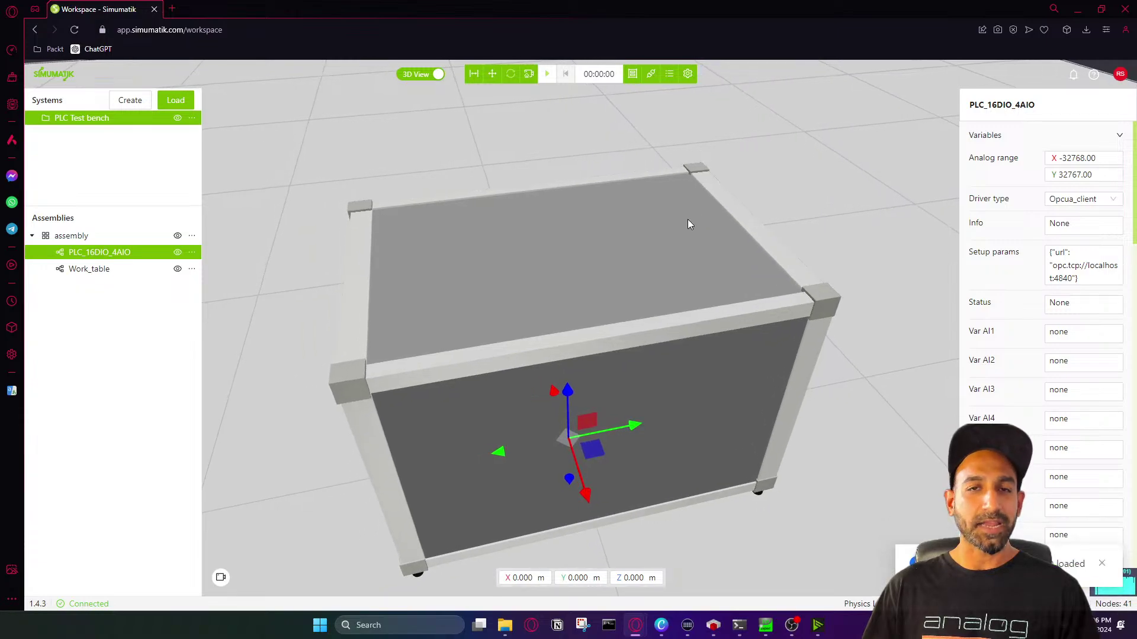
Move the PLC up onto the work table's top surface, to about Y -0.165 m and Z 0.693 m
drag(634, 291, 360, 301)
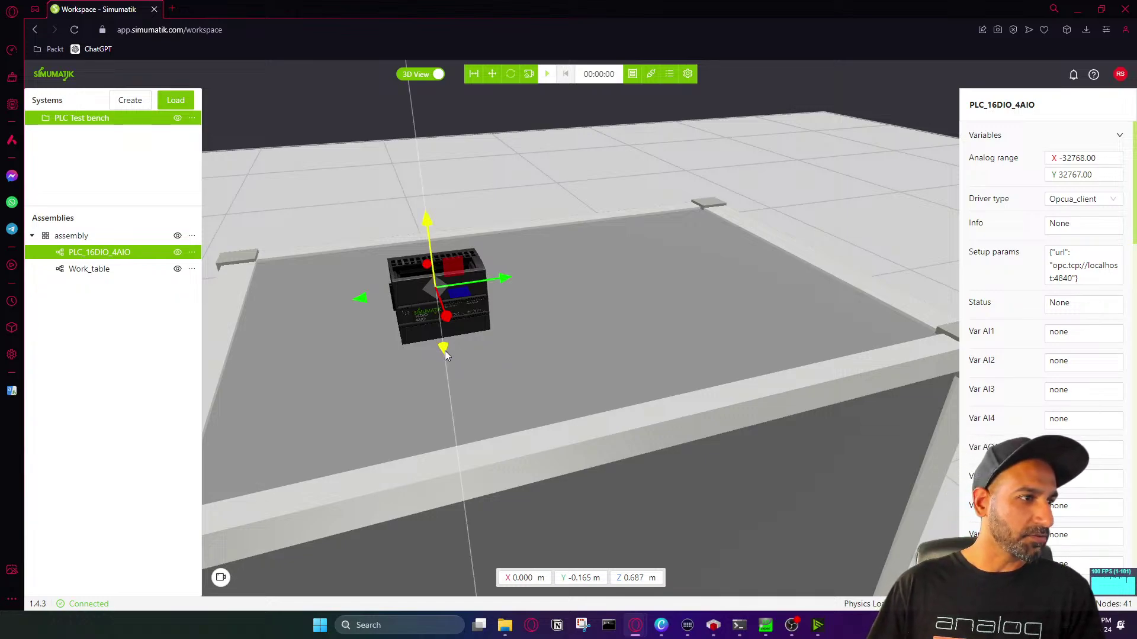
scroll(467, 354, up, 5)
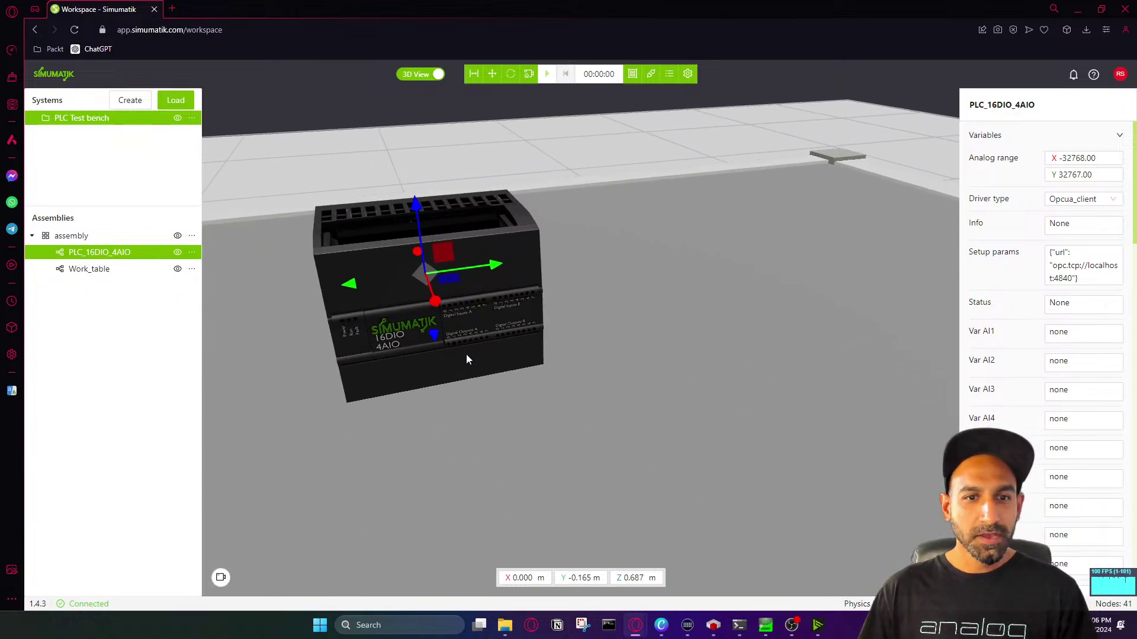
scroll(471, 346, down, 4)
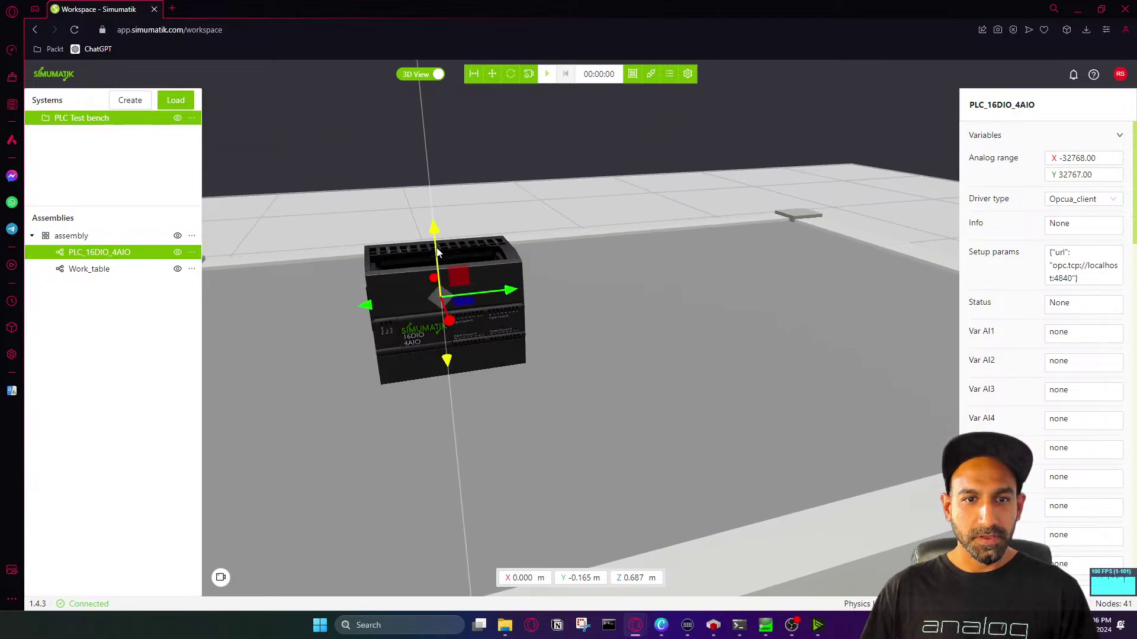
drag(437, 253, 435, 229)
scroll(495, 332, down, 3)
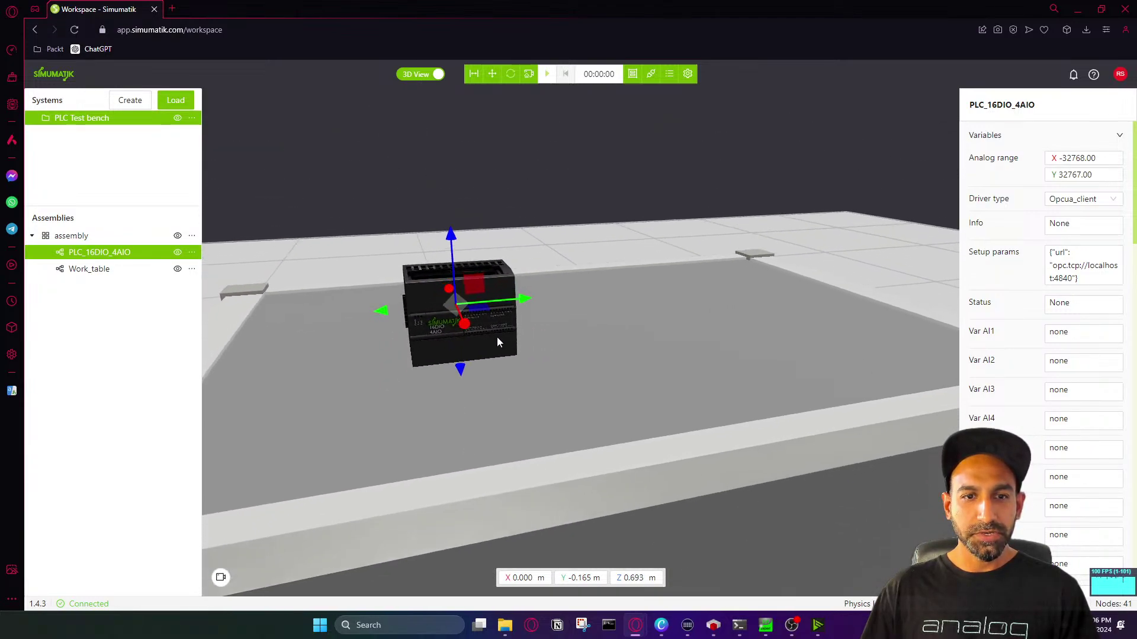
Rotate the PLC to lie on its back, with X at 180°, Y at -90° and Z at 180°
scroll(450, 325, up, 4)
click(510, 73)
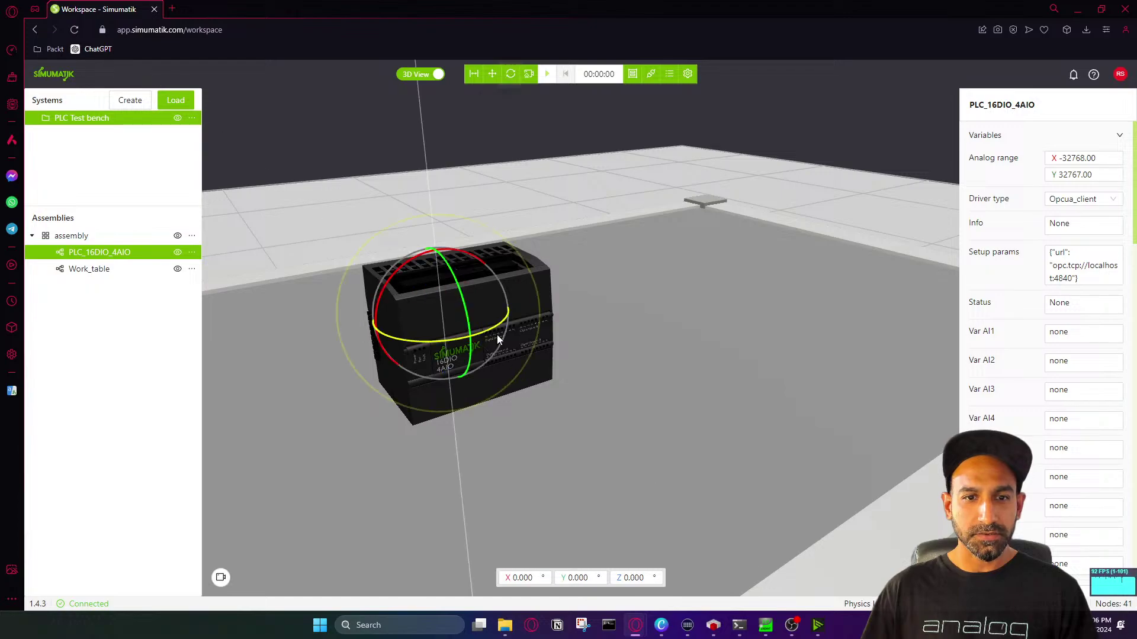
drag(496, 335, 513, 503)
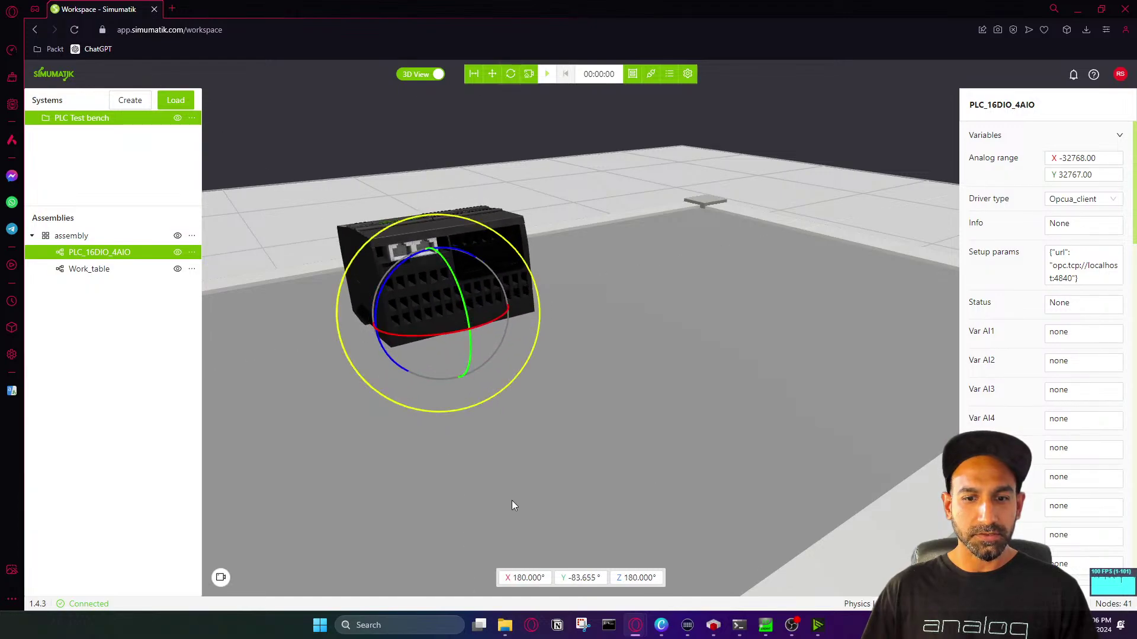
double_click(584, 577)
text(-90)
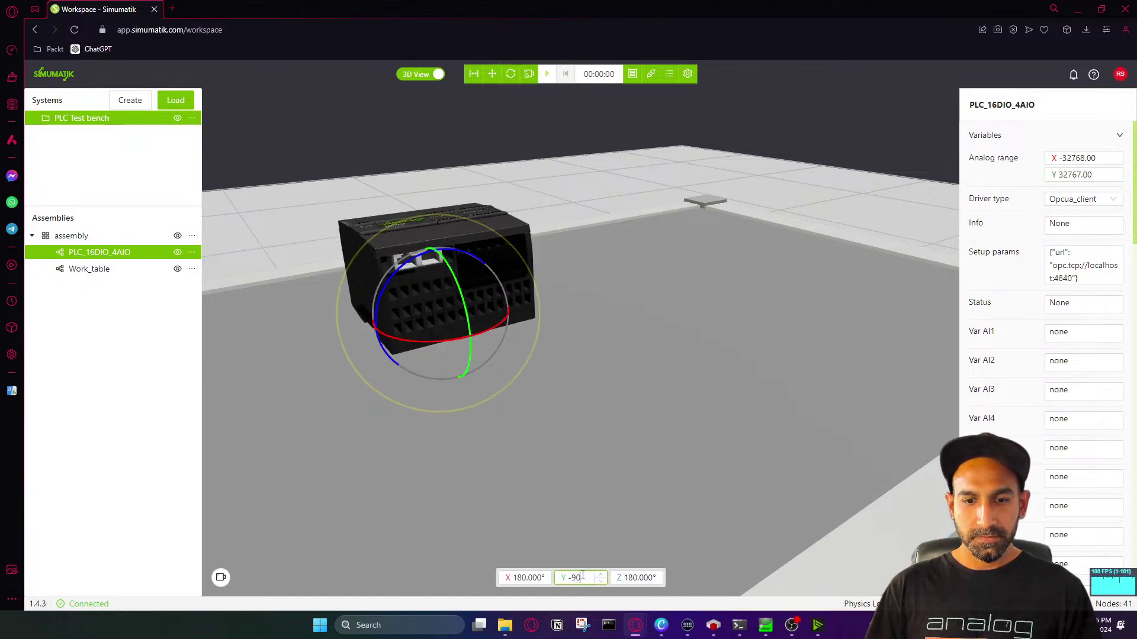
Lower the PLC onto the work table's surface, to about Z 0.649 m
click(491, 73)
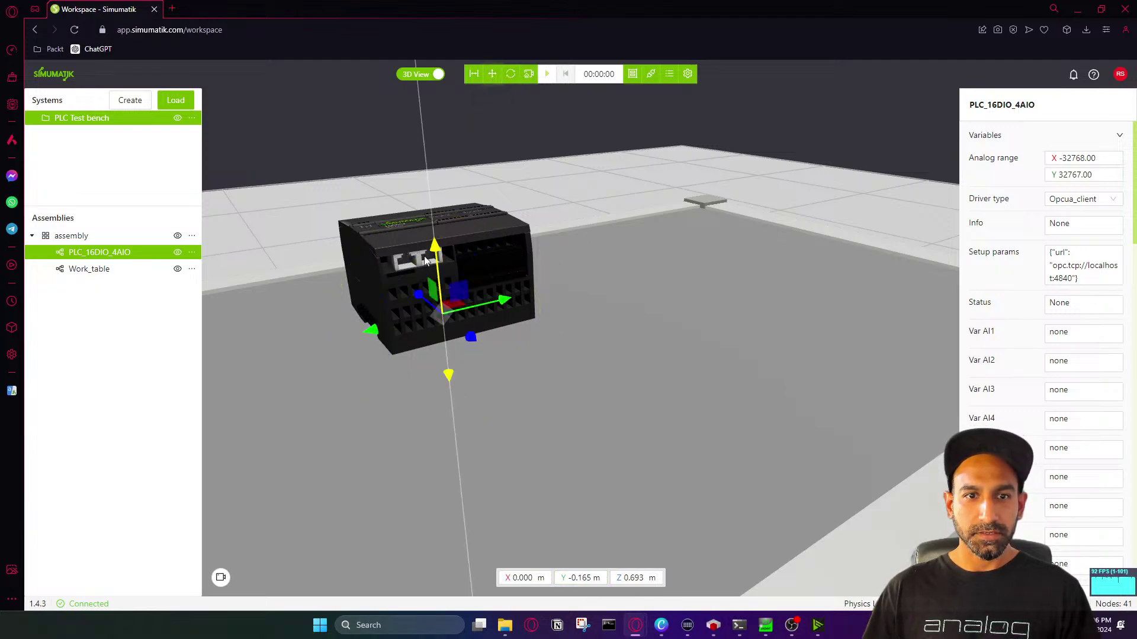
drag(435, 251, 449, 313)
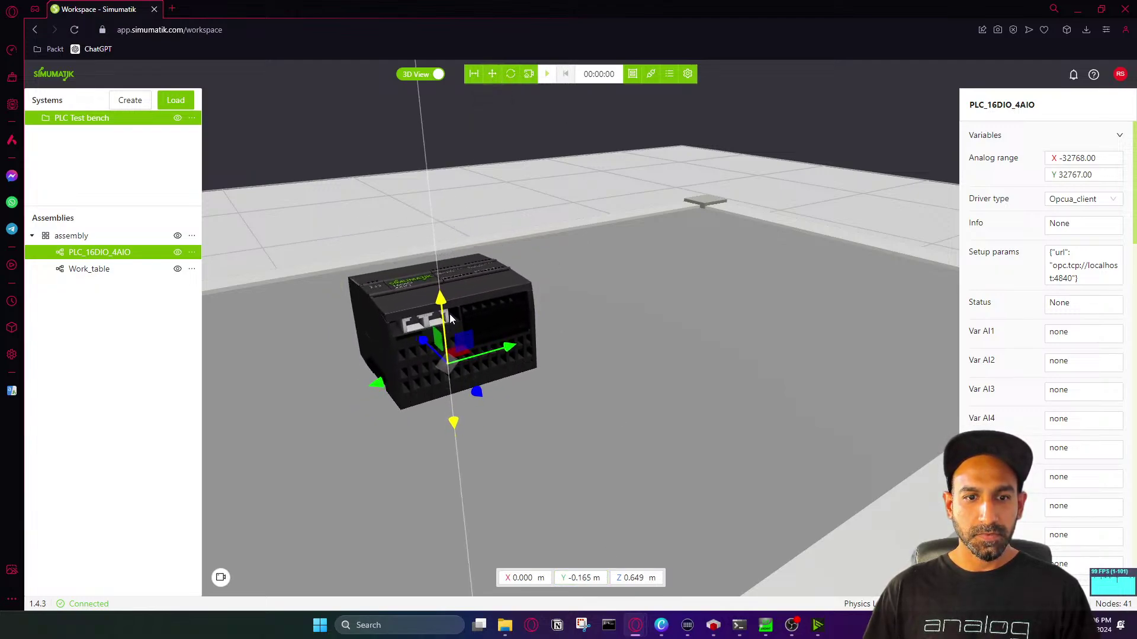
drag(508, 262, 601, 272)
Check the power supply in the exercise 2.1 wiring diagram in the PLC Exercises presentation window, and return to the Simumatik workspace
mouse_move(662, 619)
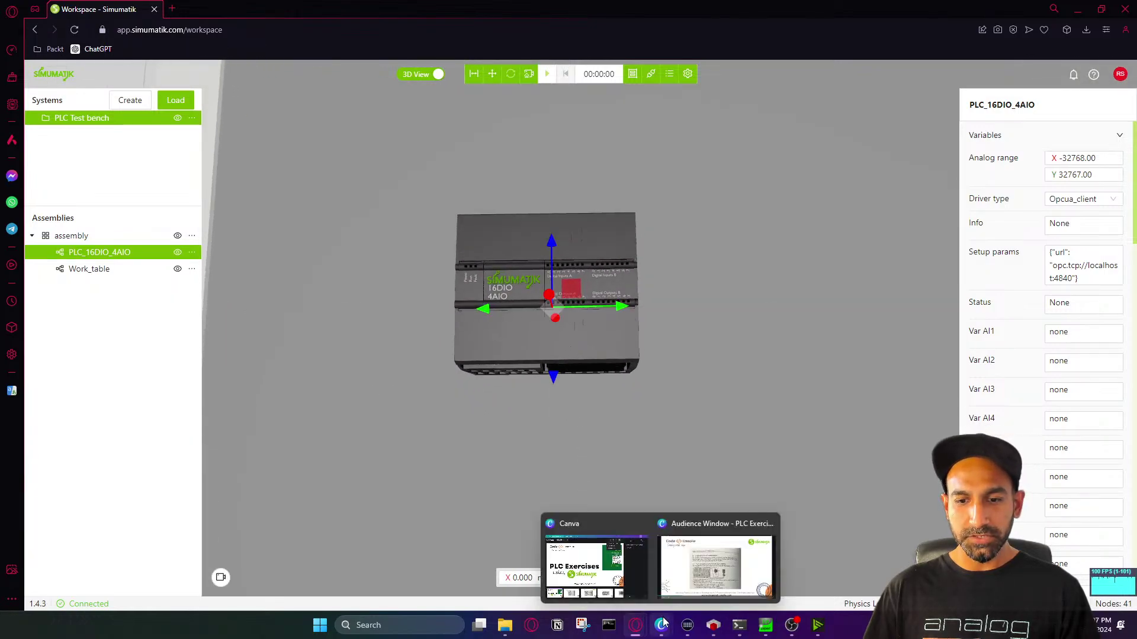
click(716, 559)
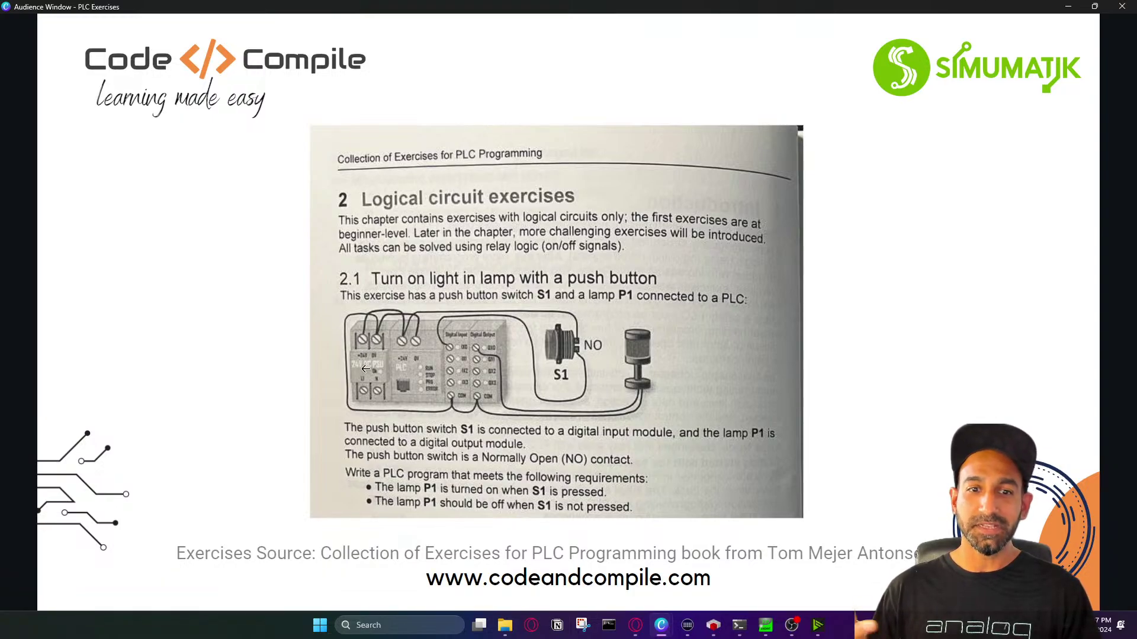
click(1067, 7)
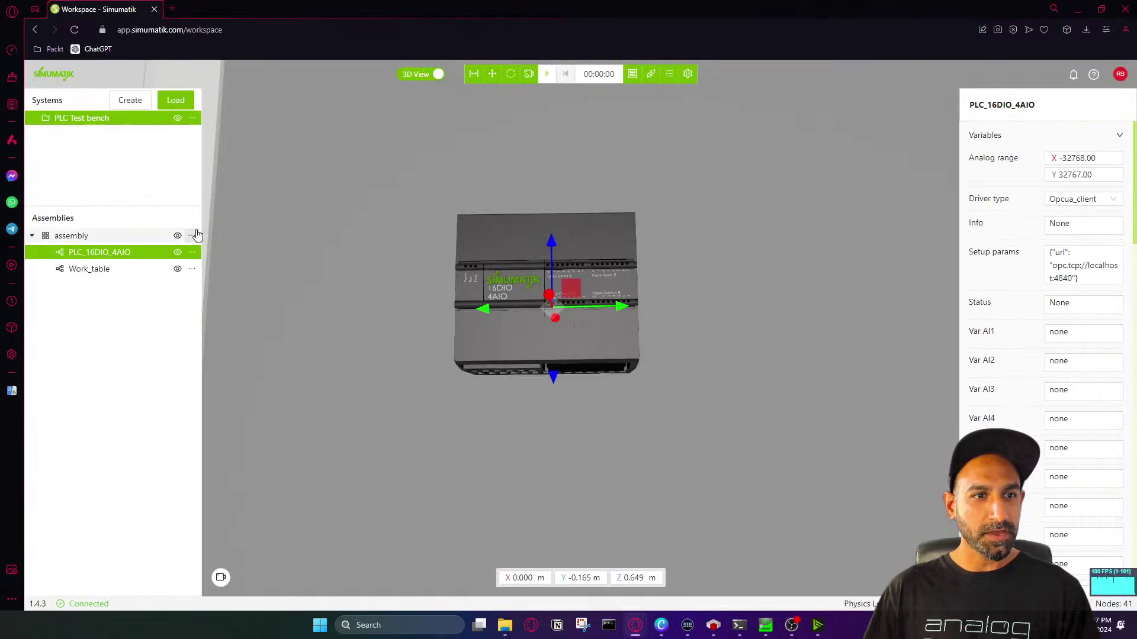
Search the public components for "power" and load the Power supply ideal into the assembly under its default name
click(192, 236)
click(169, 258)
double_click(984, 156)
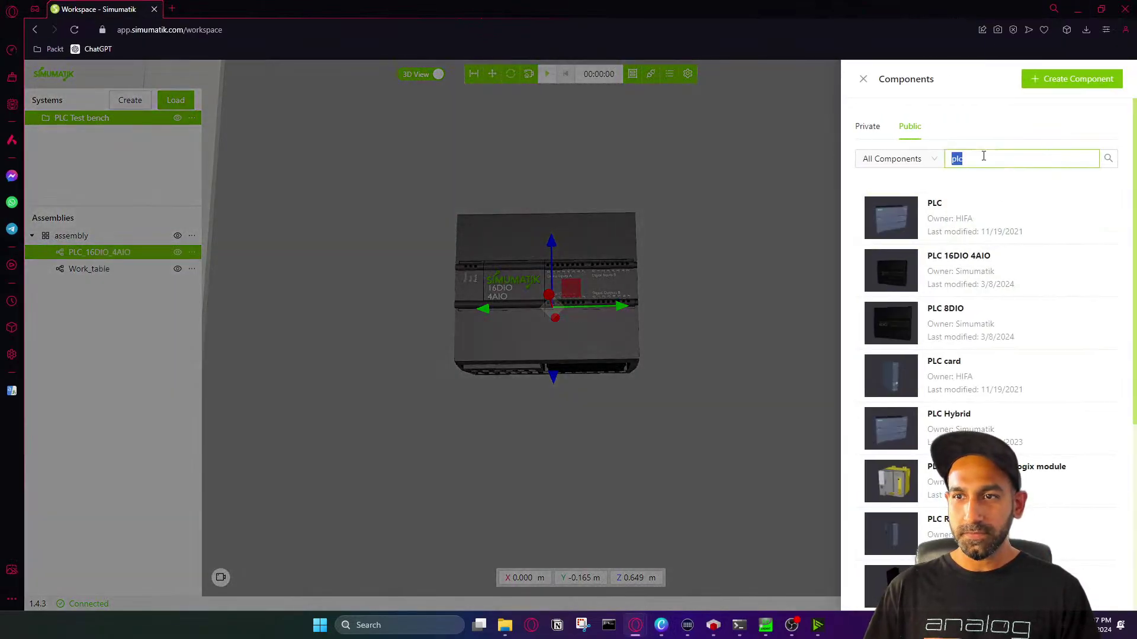
text(power)
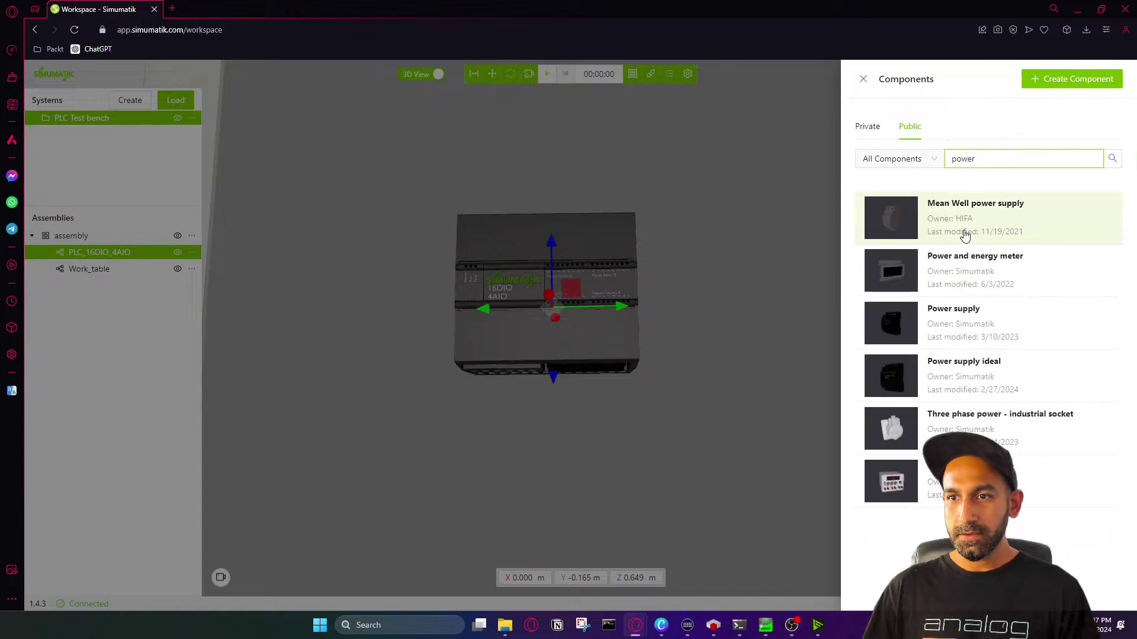
click(971, 370)
click(827, 352)
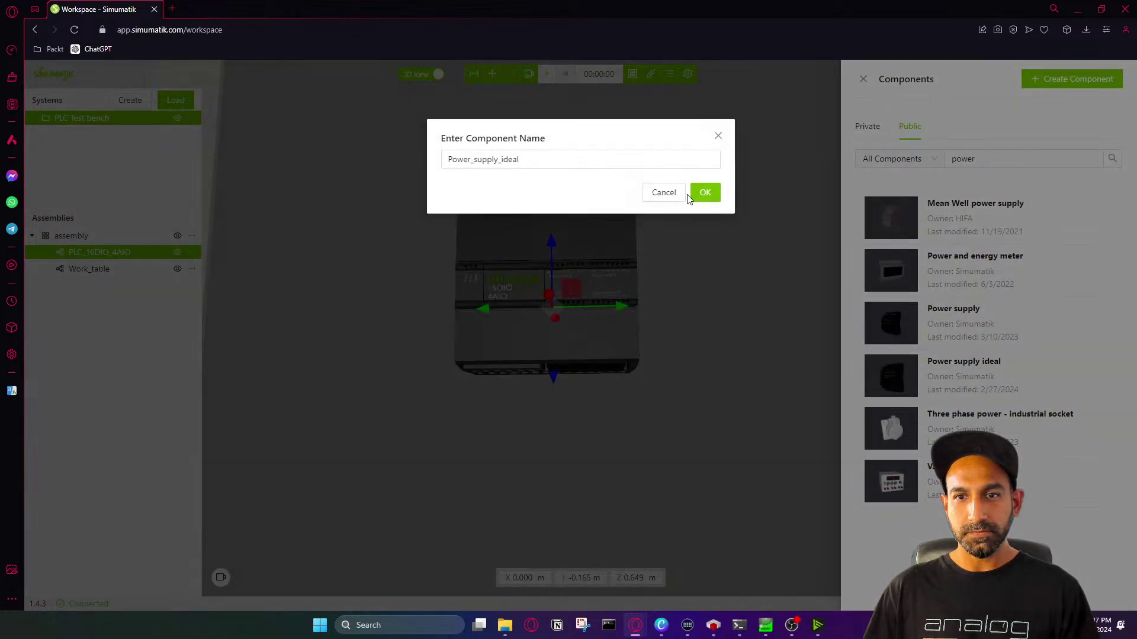
click(691, 194)
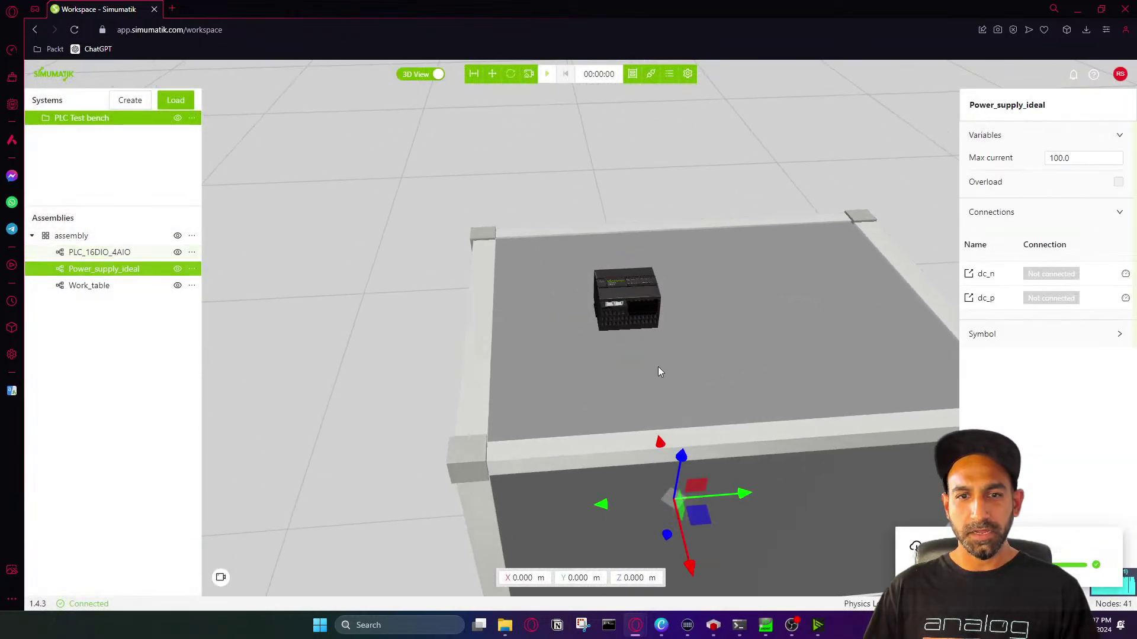
Move the power supply up beside the PLC, to about X 0.006 m, Y -0.253 m and Z 0.692 m
drag(686, 451, 732, 215)
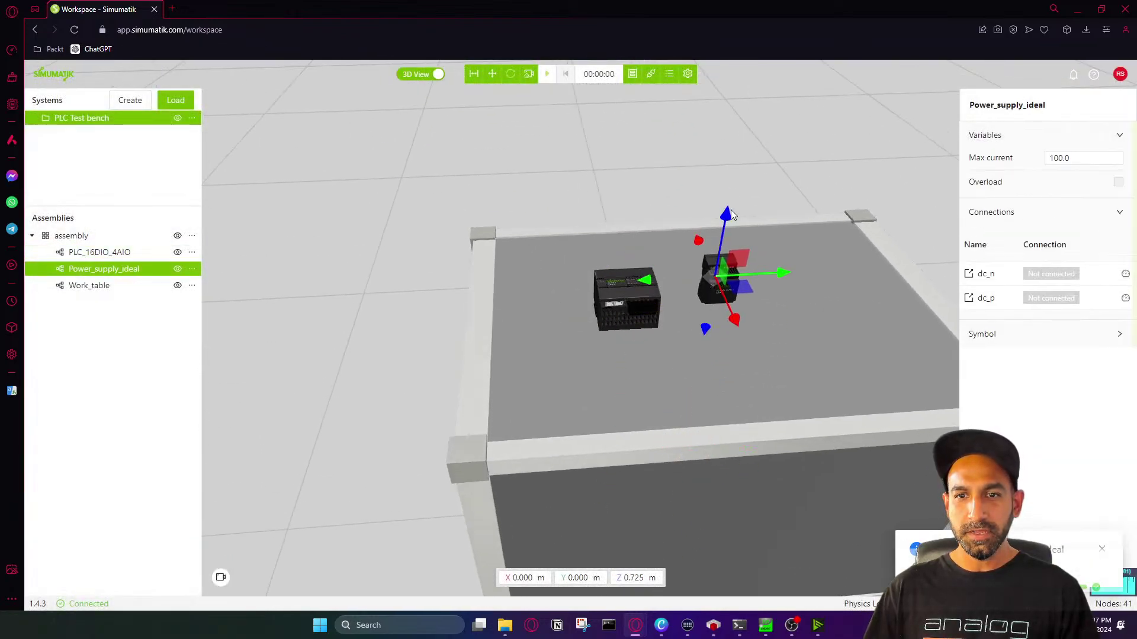
scroll(730, 210, up, 3)
drag(752, 304, 471, 341)
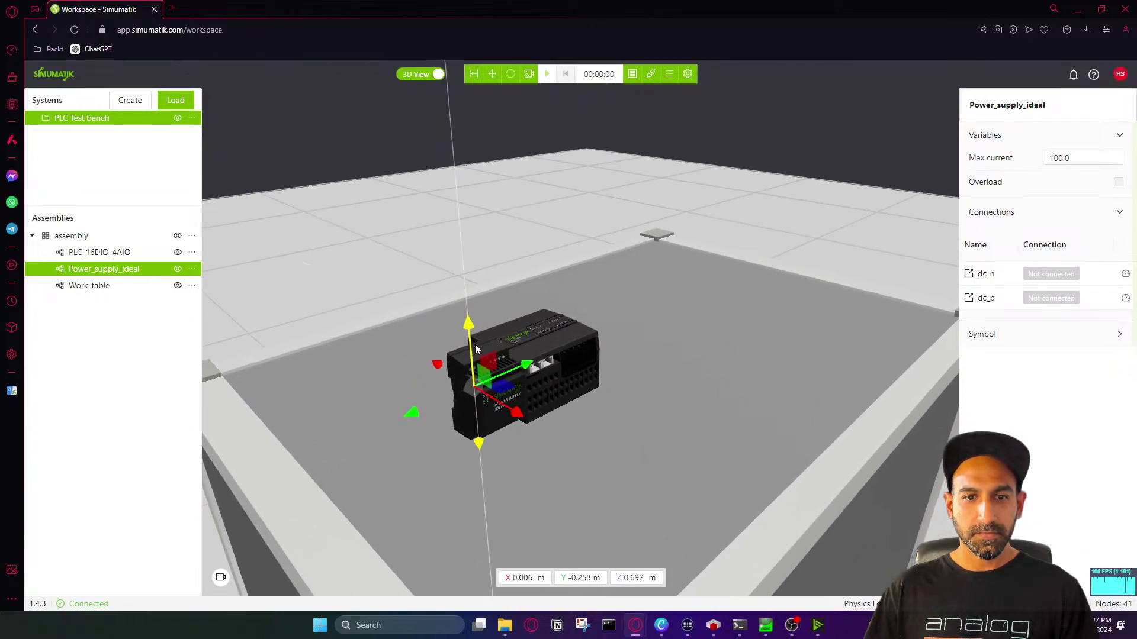
Rotate the power supply to lie on its back, with Y at -90°
click(510, 74)
drag(501, 411, 467, 379)
double_click(583, 577)
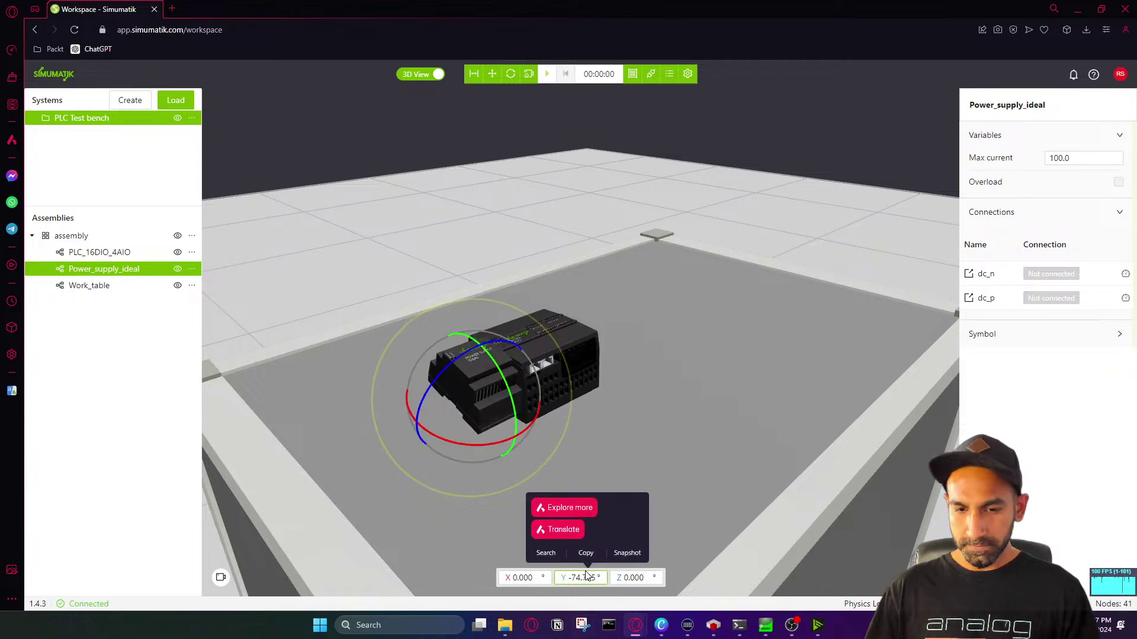
double_click(583, 578)
text(-90)
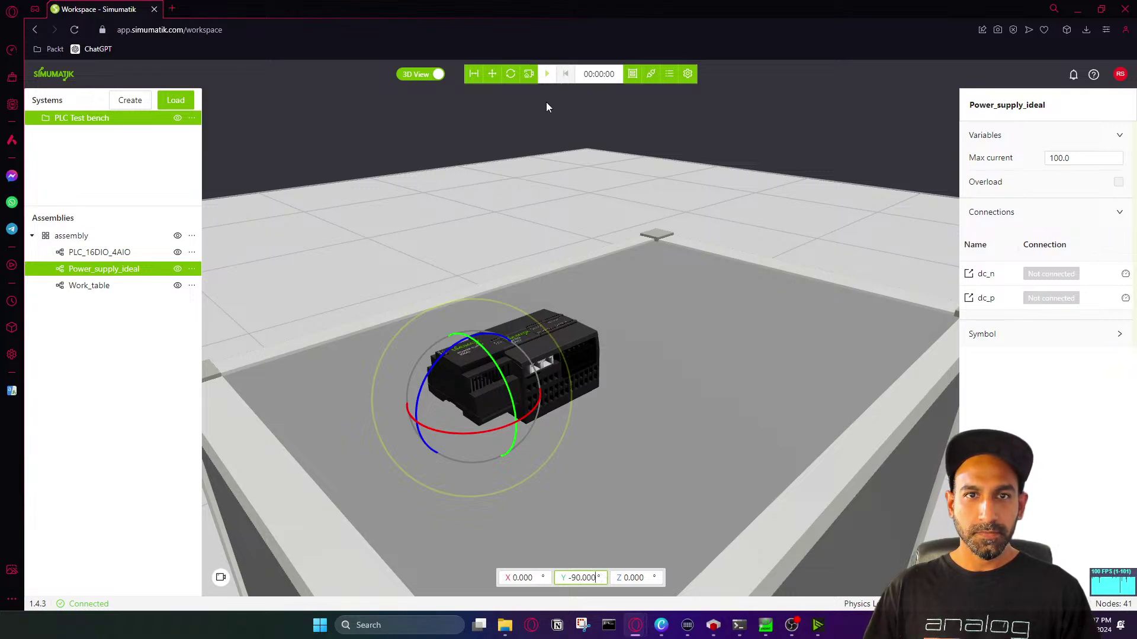
Align the power supply against the PLC on the table, at about X -0.004 m, Y -0.248 m and Z 0.657 m
click(492, 74)
drag(470, 335, 474, 357)
drag(511, 437, 634, 247)
scroll(533, 296, up, 3)
Check the push button S1 and lamp P1 in the exercise diagram of the presentation window, and return to the Simumatik workspace
mouse_move(662, 625)
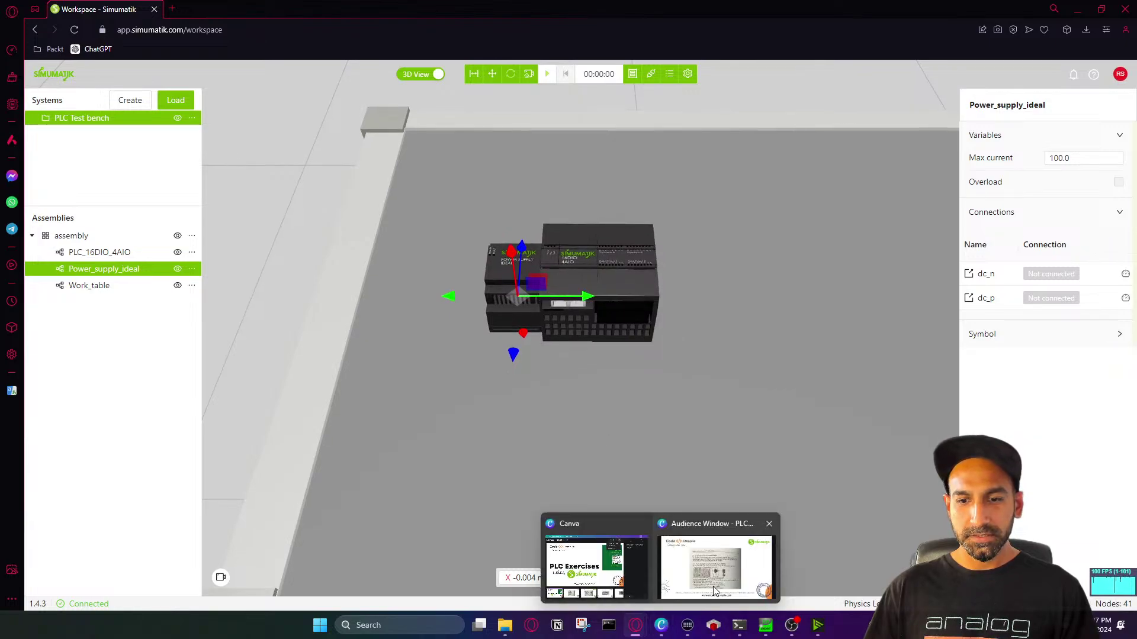
click(715, 590)
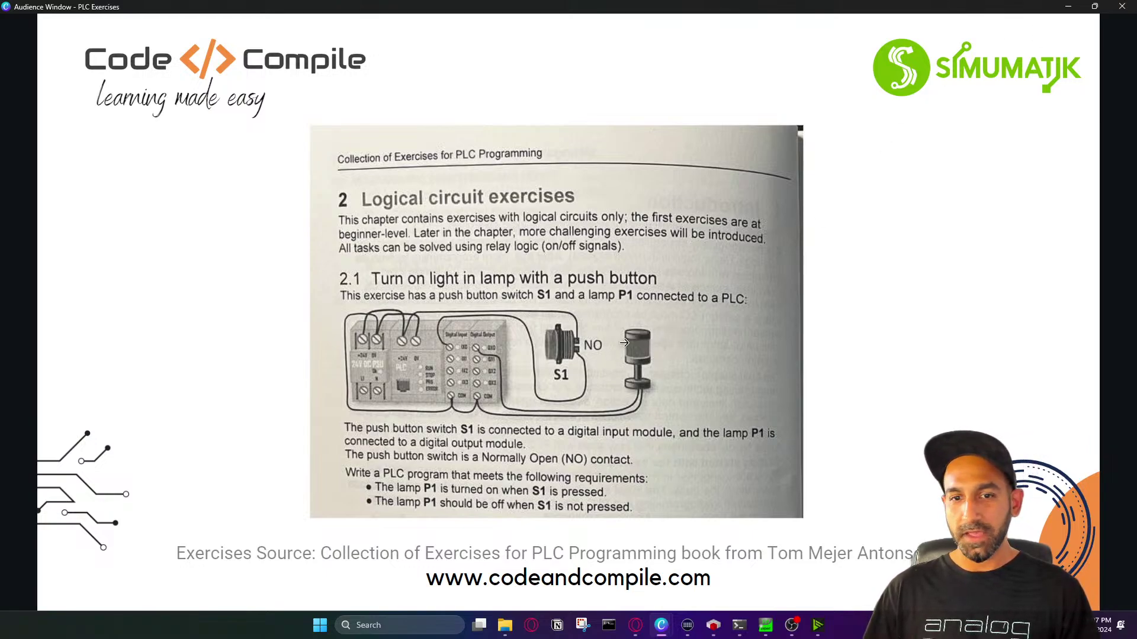
click(1068, 7)
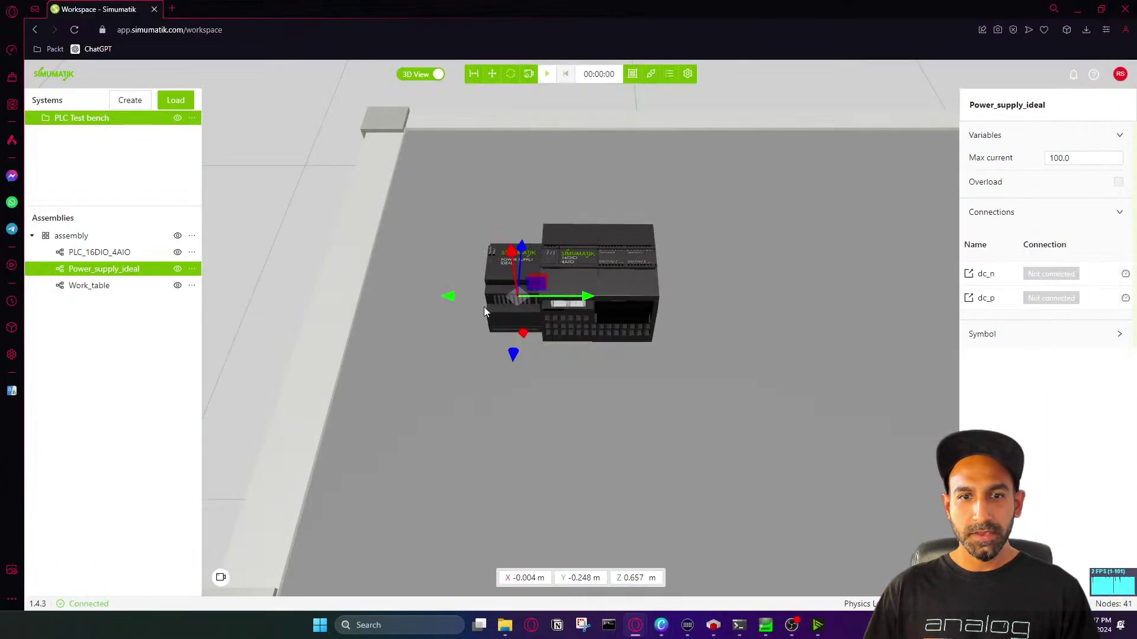
Search the public components for "Push" and load the configurable Pushbutton NO last modified 11/24/2023 under its default name
click(191, 236)
click(154, 261)
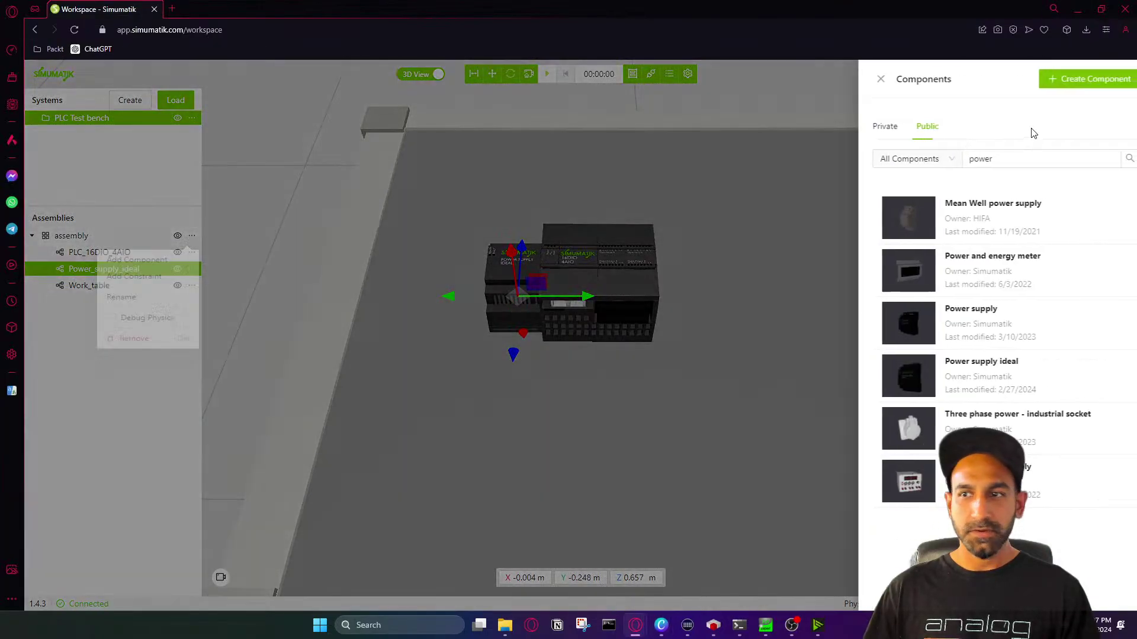
click(1004, 158)
key(ctrl+a)
text(Pu)
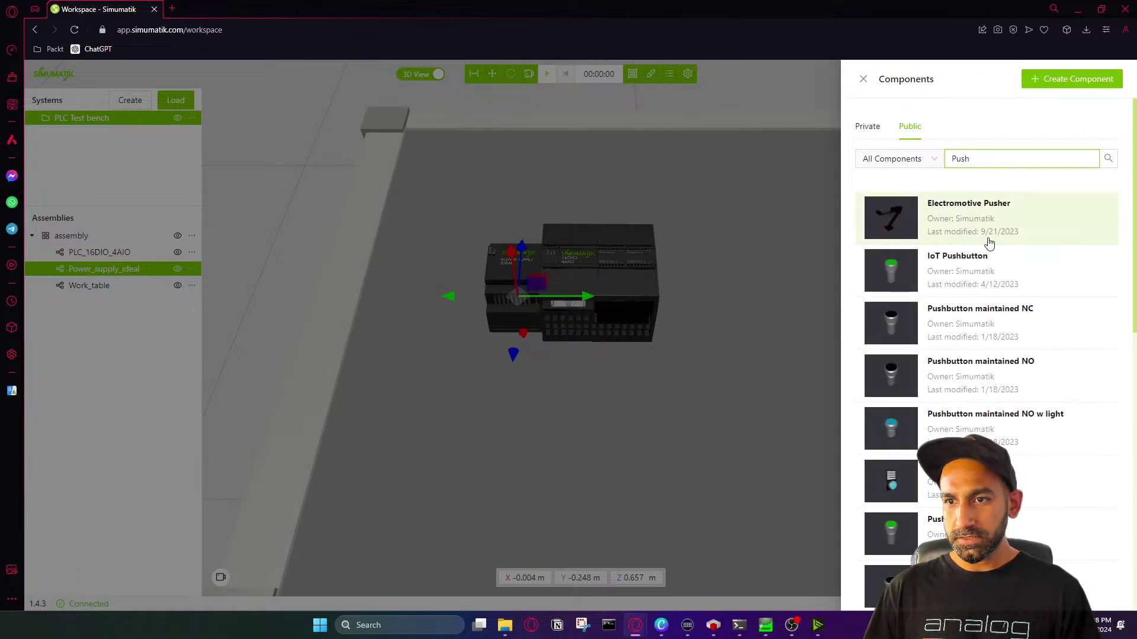
scroll(969, 320, down, 3)
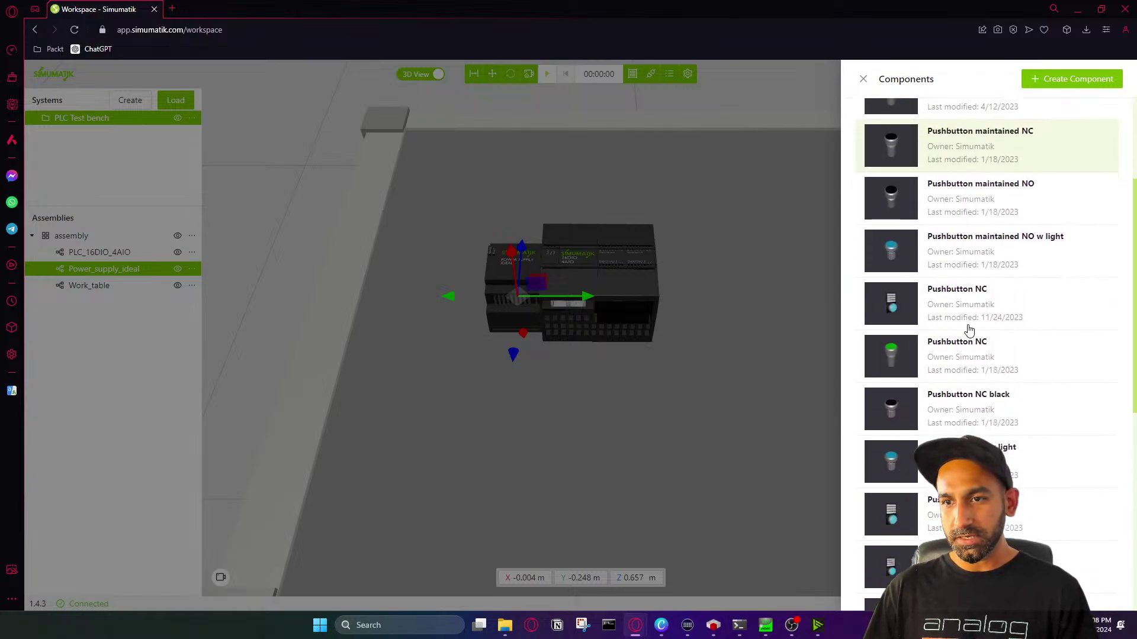
scroll(966, 310, down, 3)
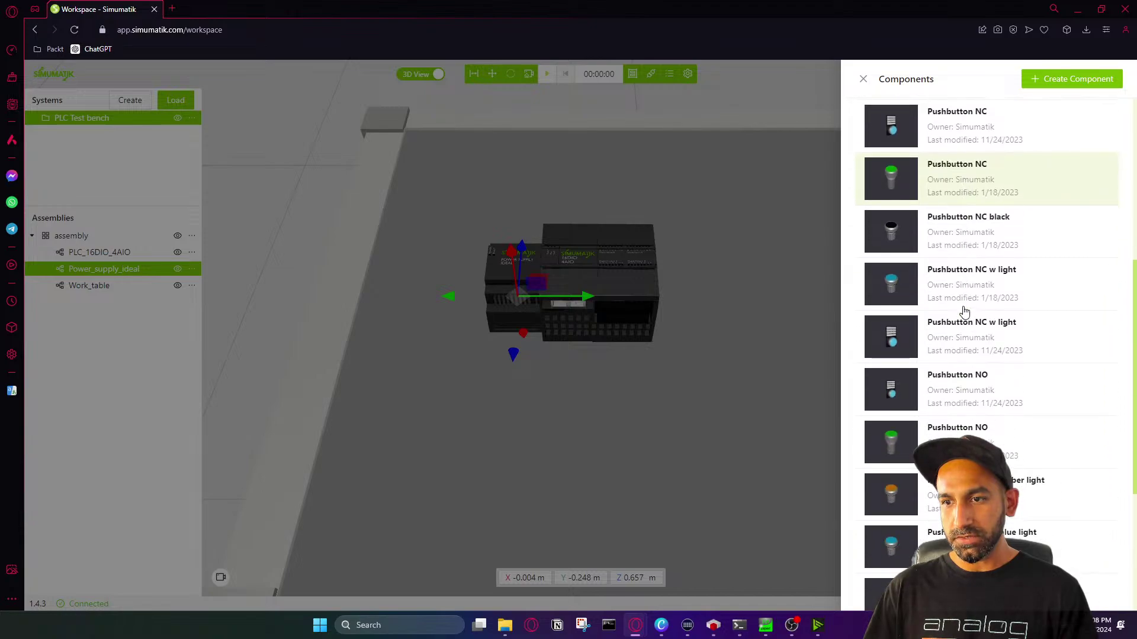
click(943, 395)
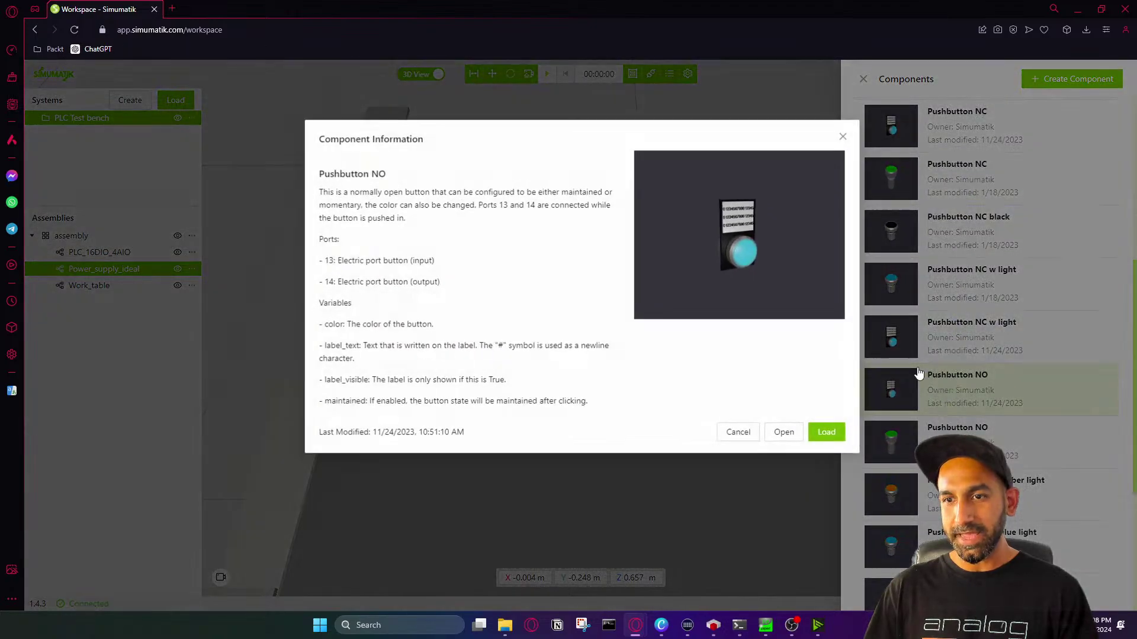
click(826, 433)
click(700, 195)
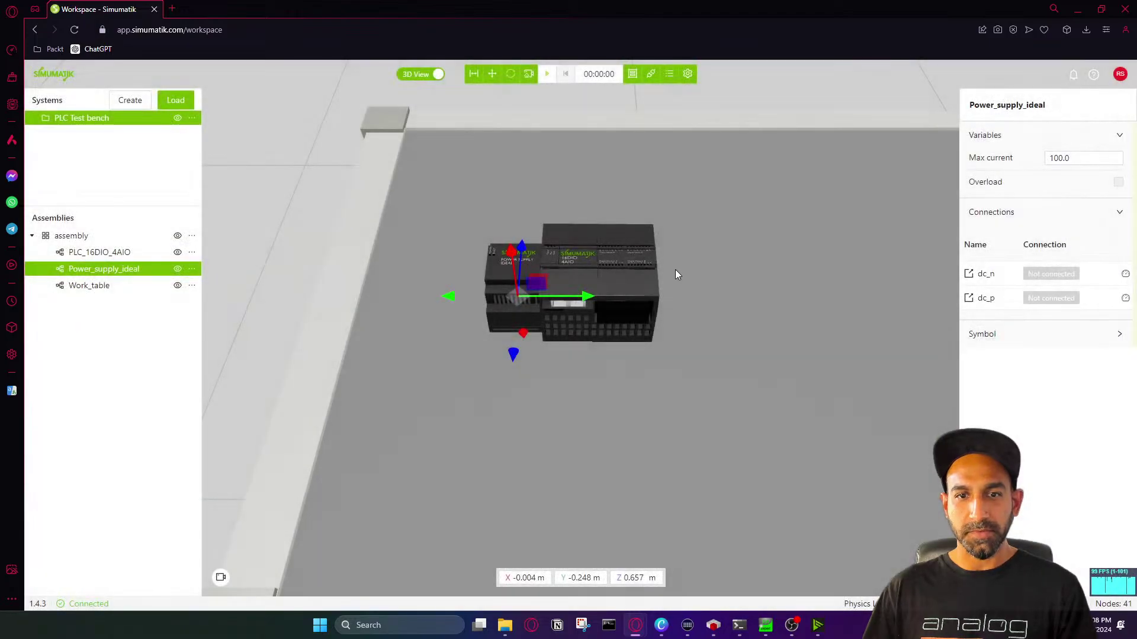
Raise the pushbutton above the table to about Z 0.802 m and rotate it upright, with X at 180°, Y about -88.4° and Z at 180°
scroll(612, 359, up, 3)
scroll(612, 353, down, 5)
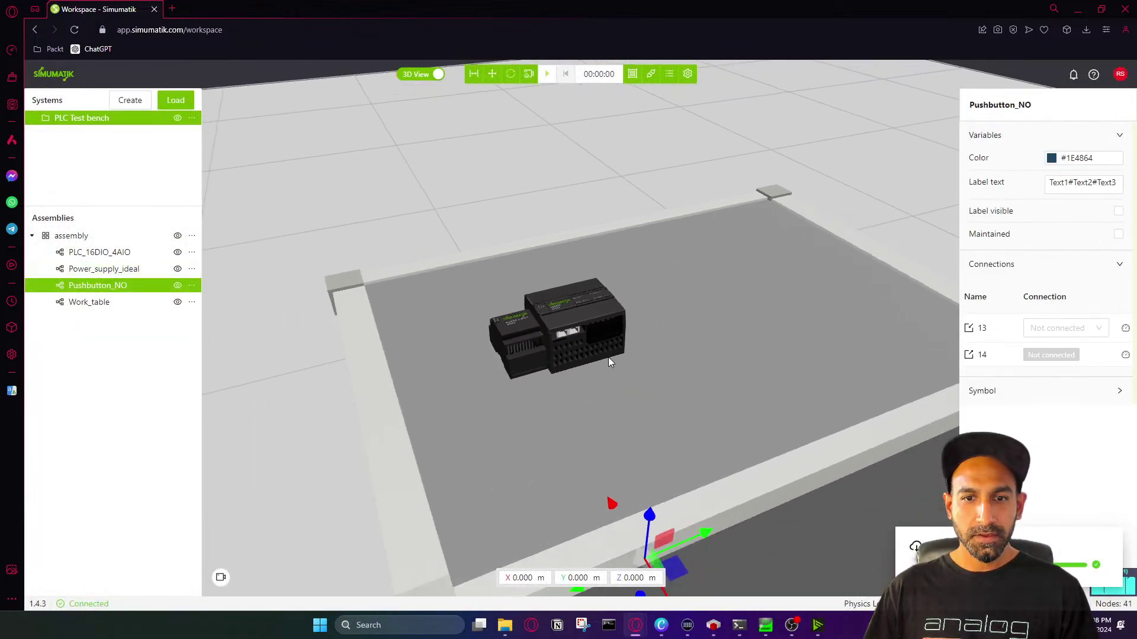
scroll(652, 160, up, 4)
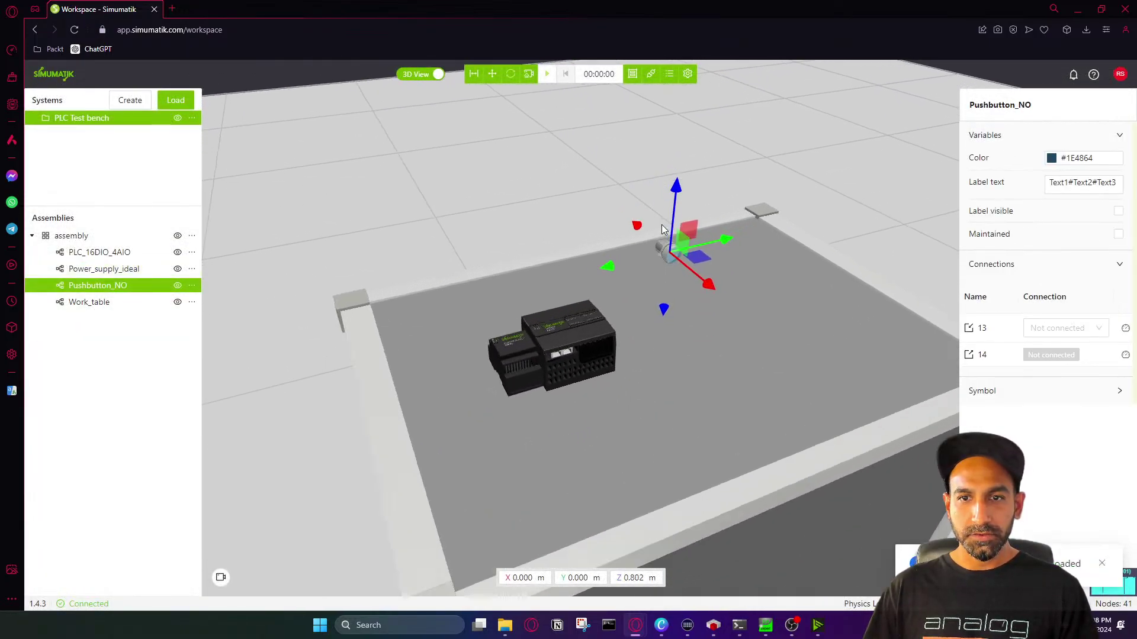
drag(698, 283, 748, 275)
click(511, 73)
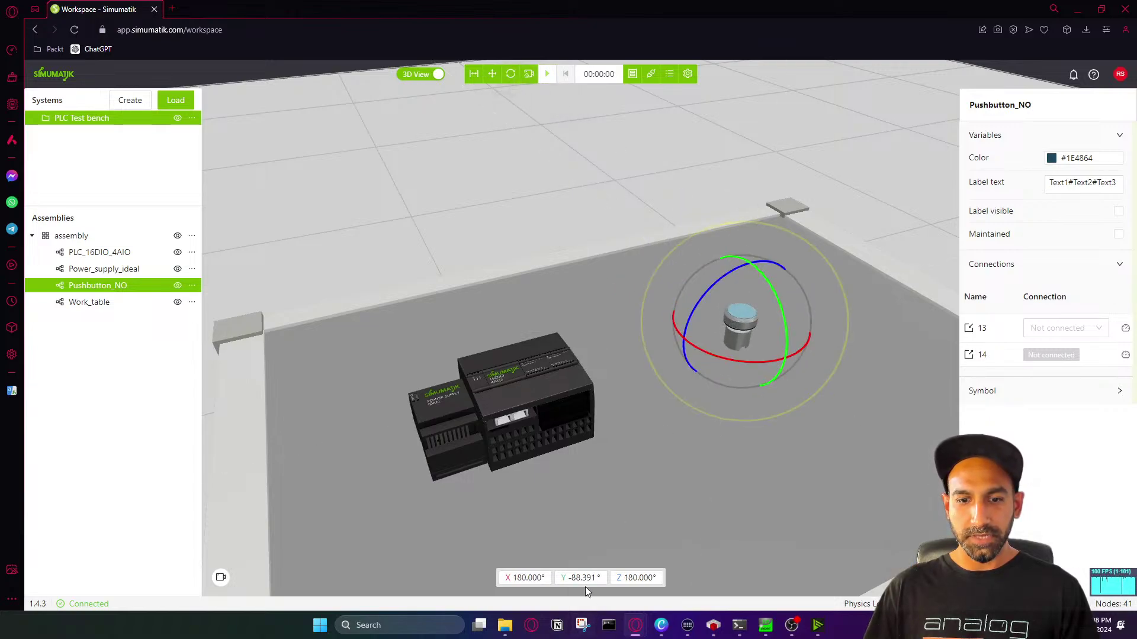
drag(663, 521, 536, 105)
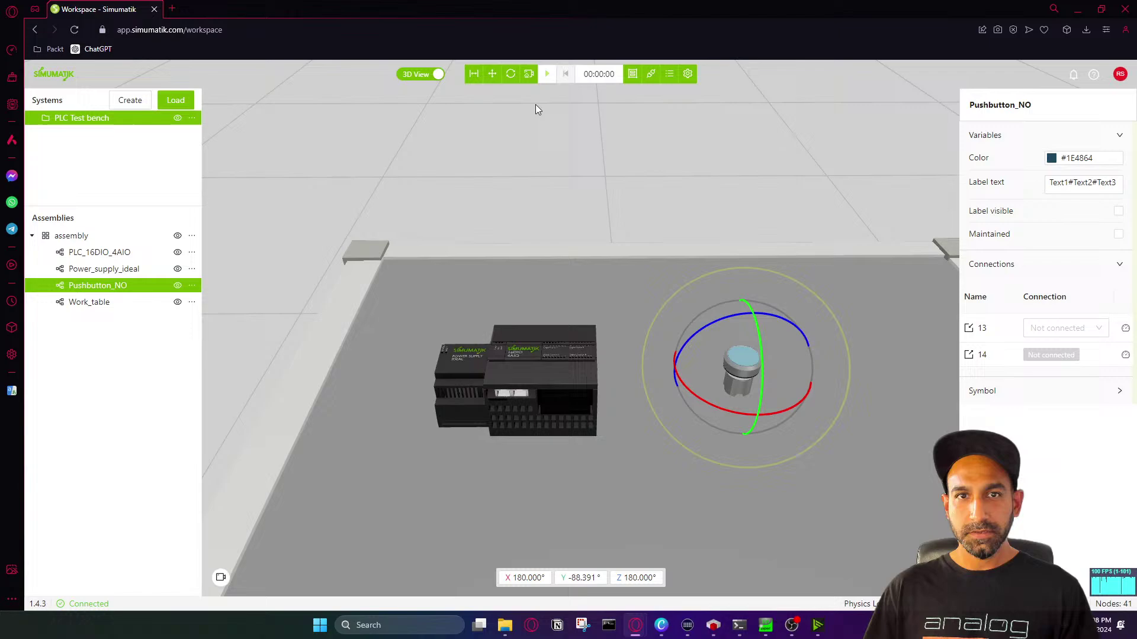
Move the pushbutton down next to the PLC, to about X -0.001 m, Y -0.051 m and Z 0.676 m
click(492, 74)
drag(773, 364, 745, 404)
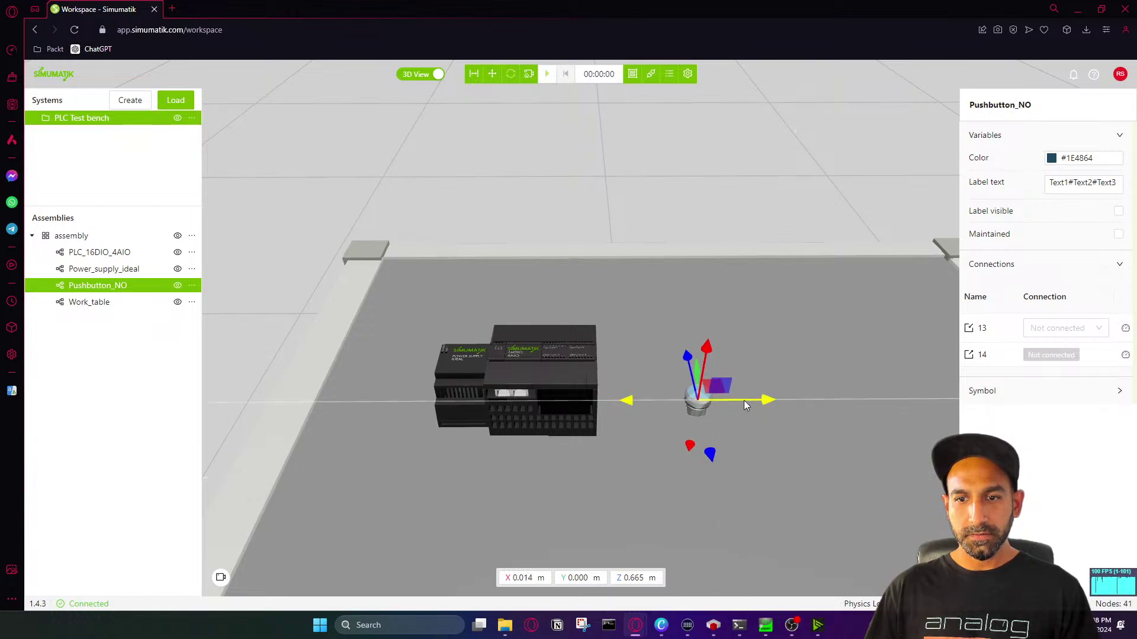
drag(662, 370, 645, 457)
scroll(657, 379, up, 2)
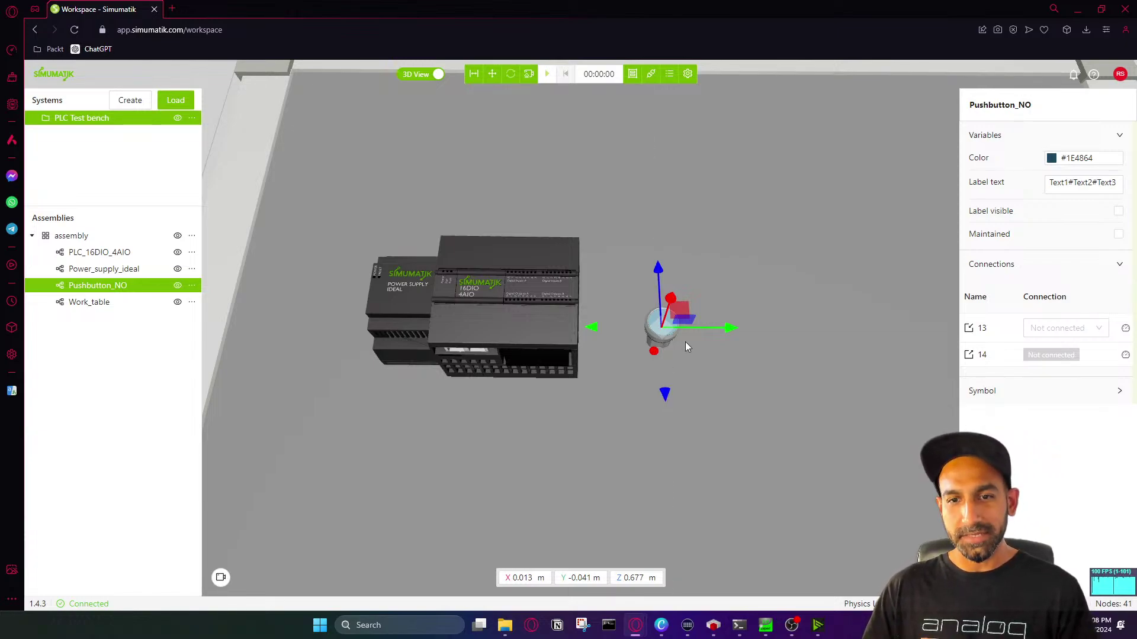
drag(665, 394, 621, 363)
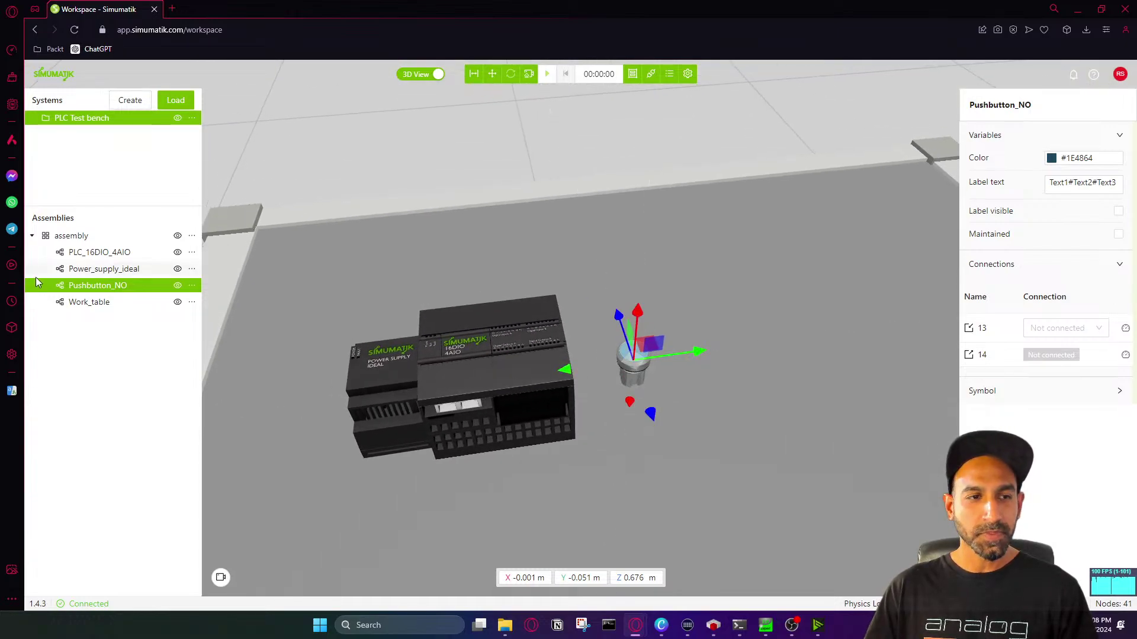
Search the public components for "indi" and load the Indicator light into the assembly under its default name
click(192, 235)
click(139, 261)
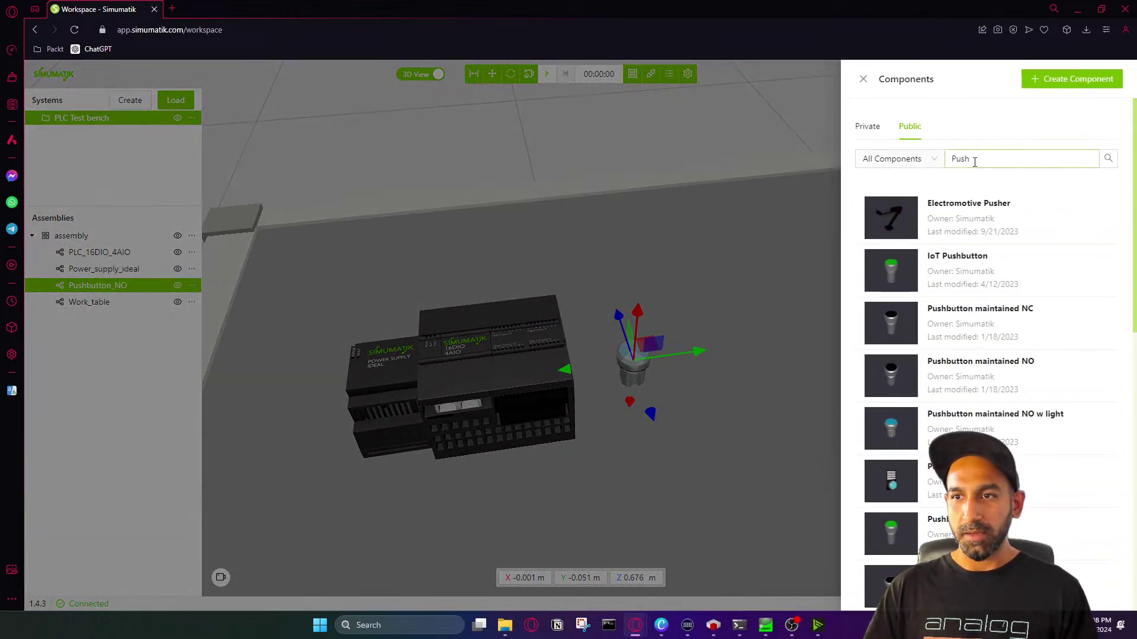
double_click(974, 160)
text(indi)
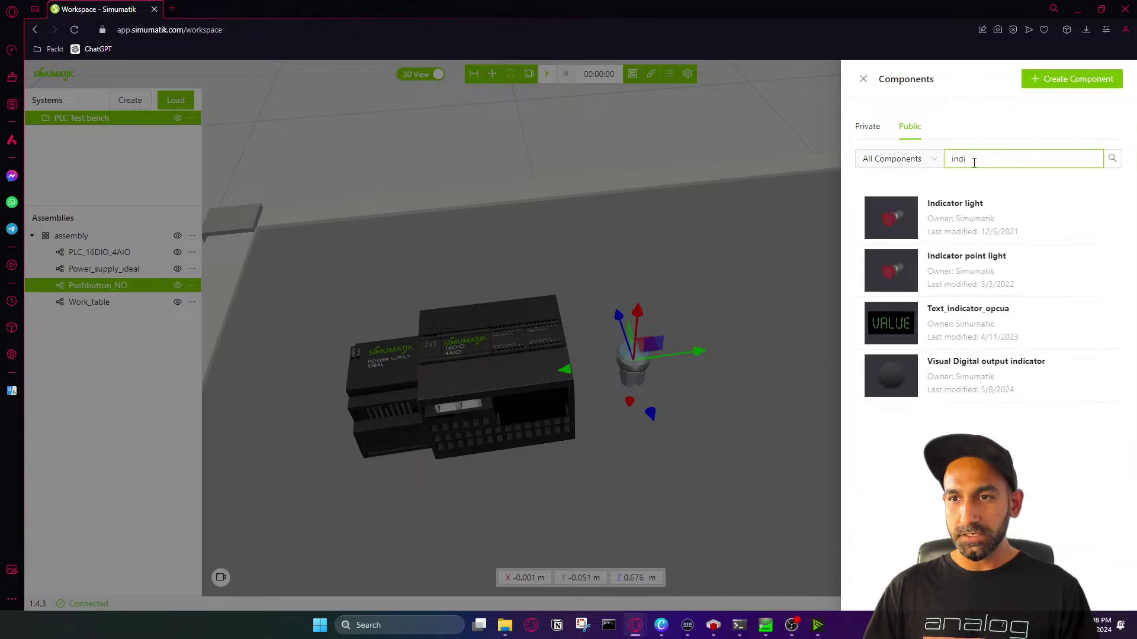
click(962, 231)
click(823, 361)
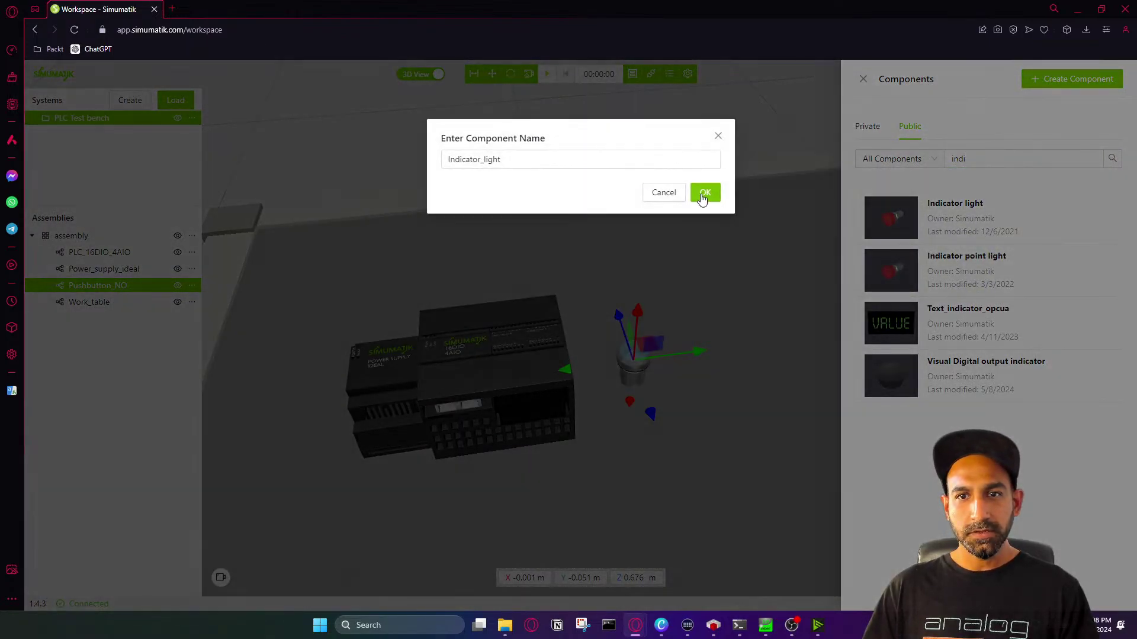
click(703, 196)
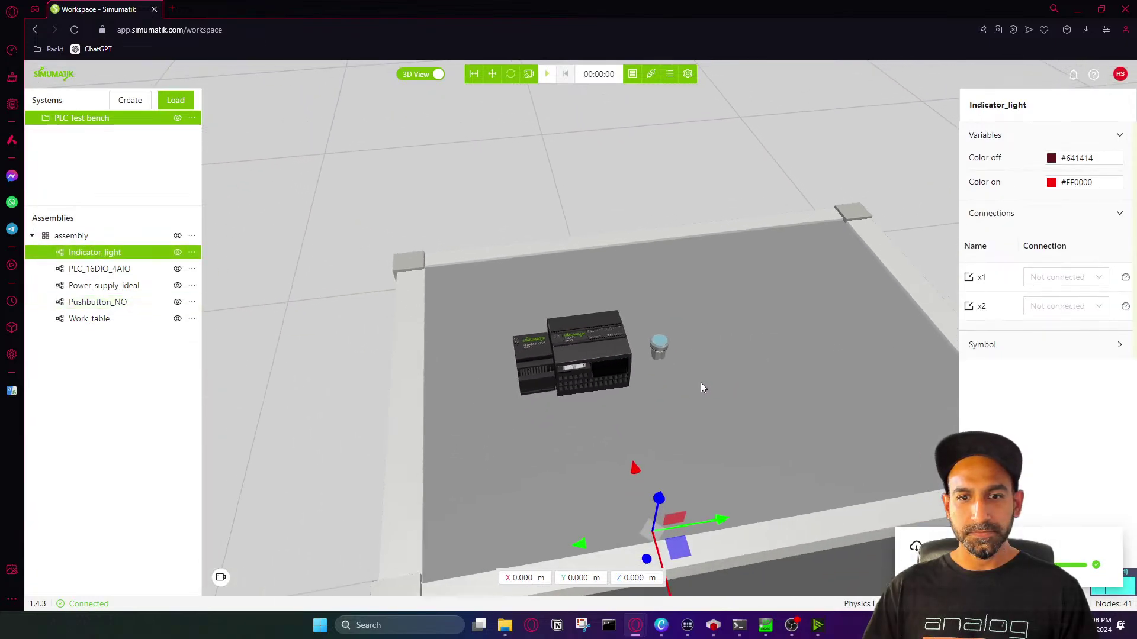
Raise the indicator light above the table to about Z 0.691 m and rotate it upright, with Y at -90°
drag(670, 478, 671, 282)
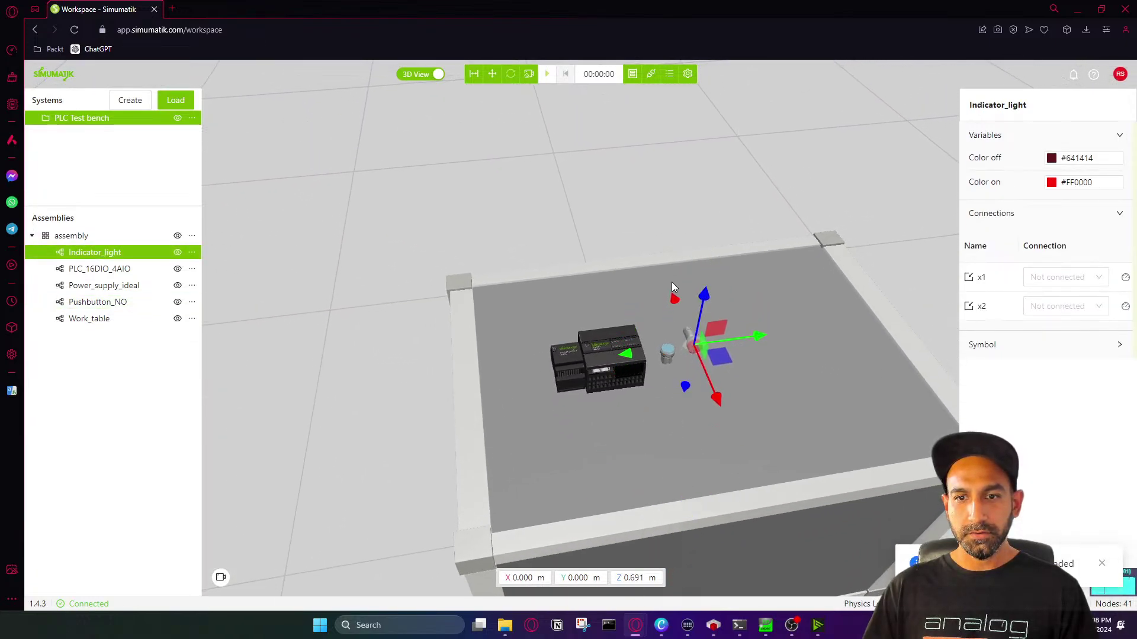
scroll(690, 342, up, 3)
click(510, 74)
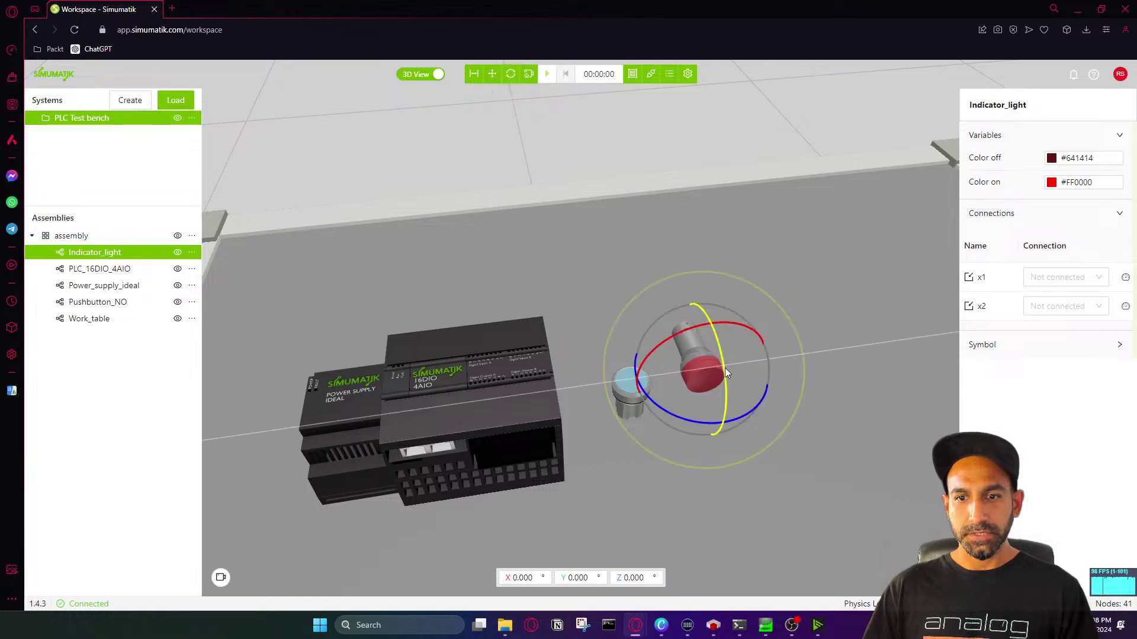
drag(725, 368, 715, 330)
double_click(574, 566)
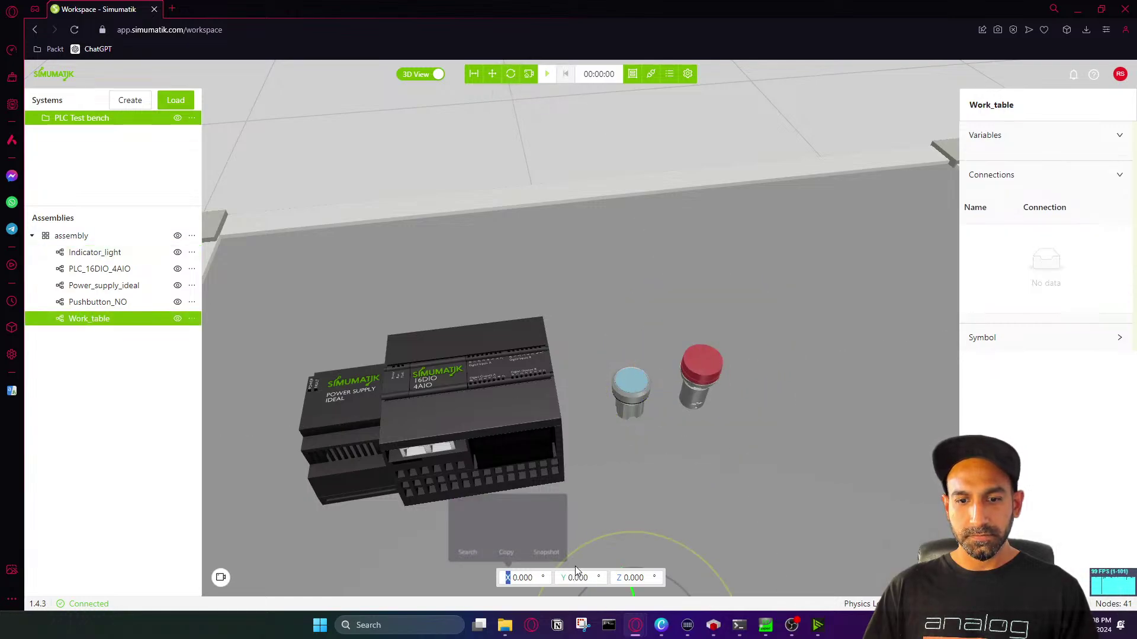
click(694, 386)
double_click(582, 578)
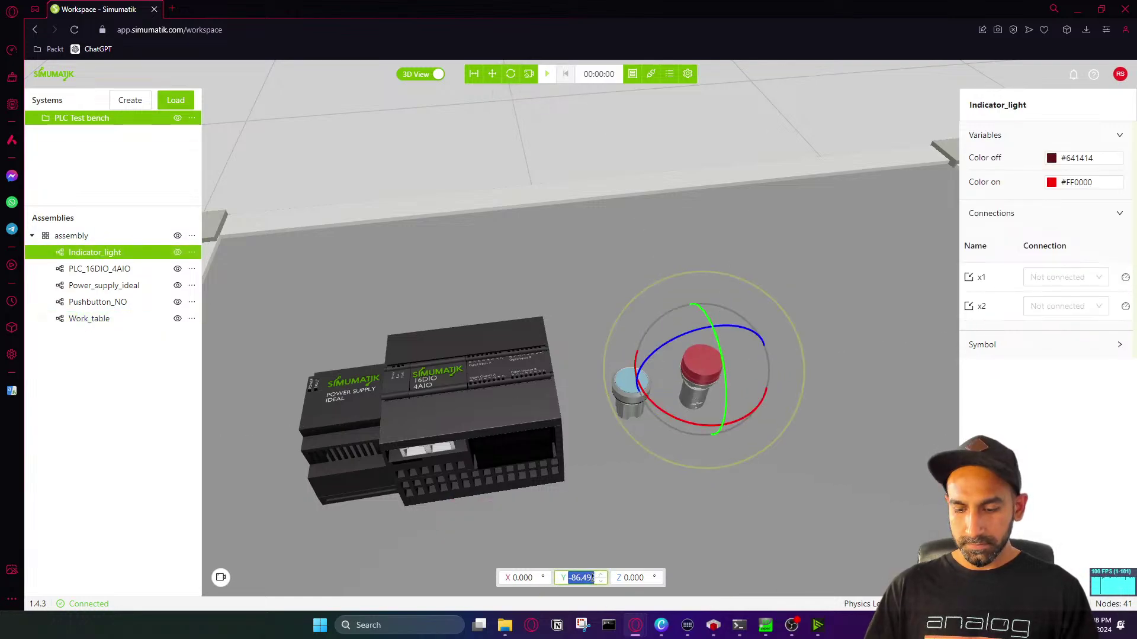
text(-90)
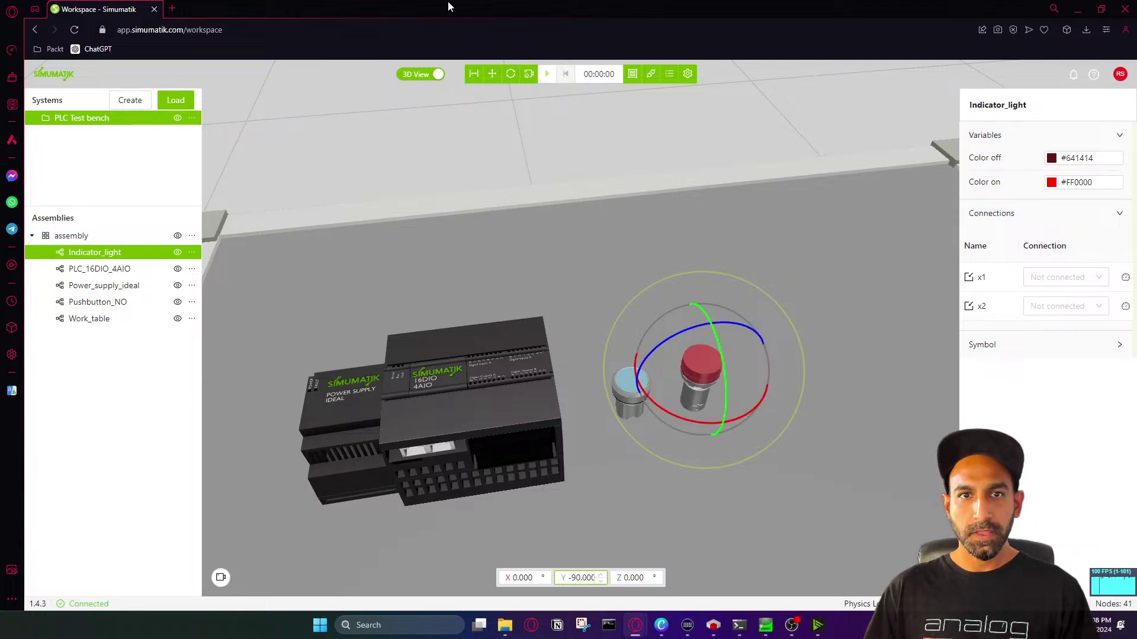
Lower the upright indicator light toward the table surface beside the pushbutton
click(492, 73)
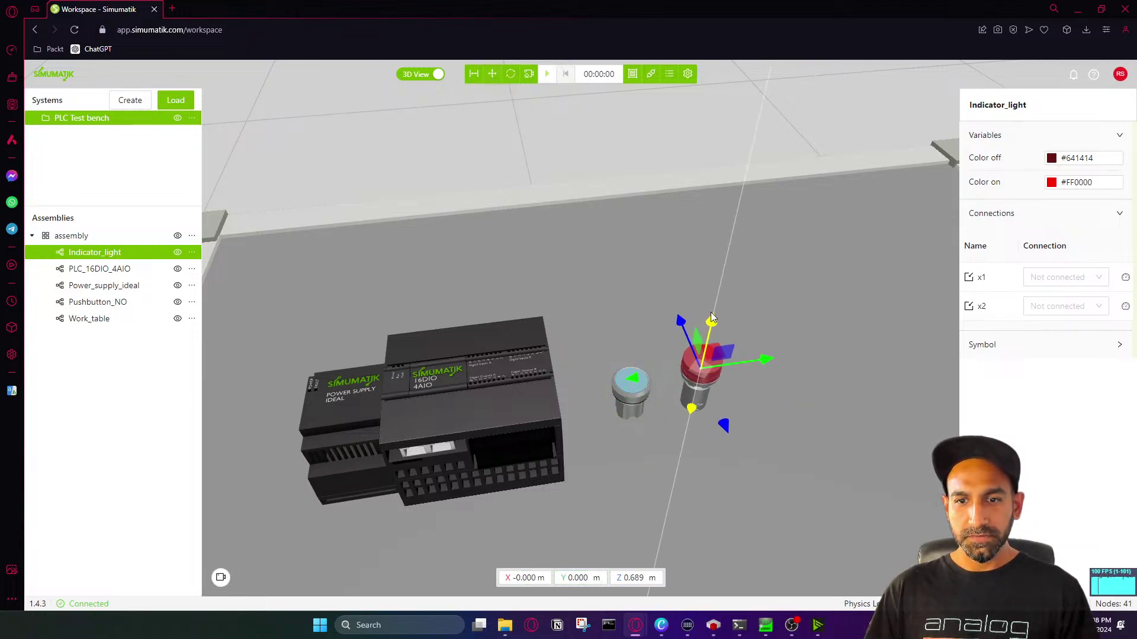
drag(710, 318, 610, 356)
click(609, 355)
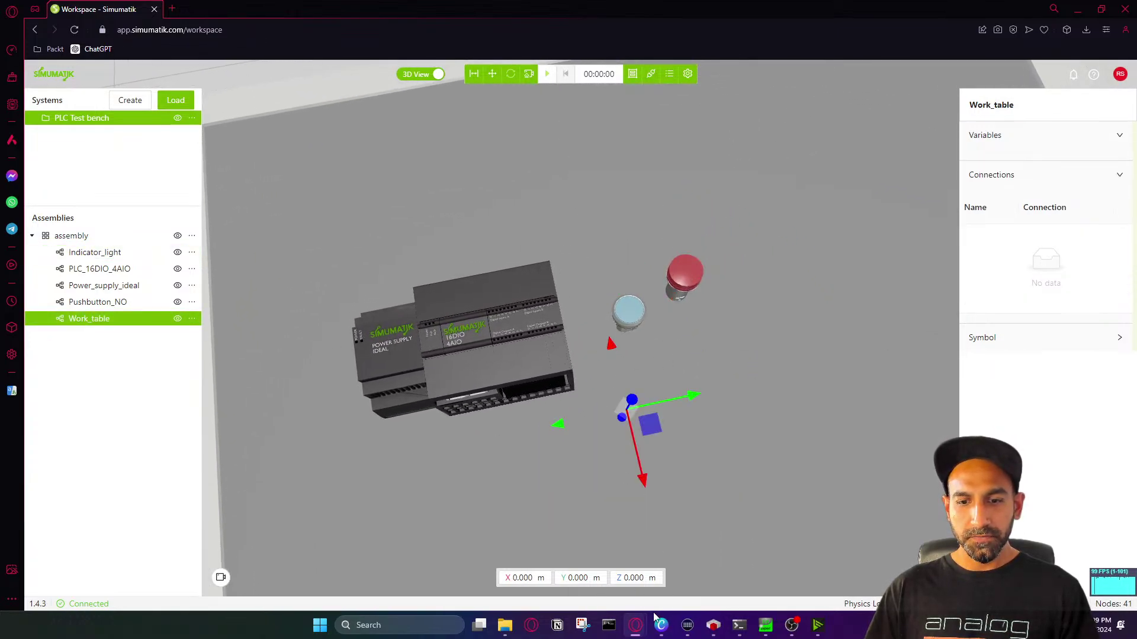
Review the wiring diagram of exercise 2.1 in the PLC Exercises presentation and return to the Simumatik workspace
mouse_move(665, 626)
click(719, 560)
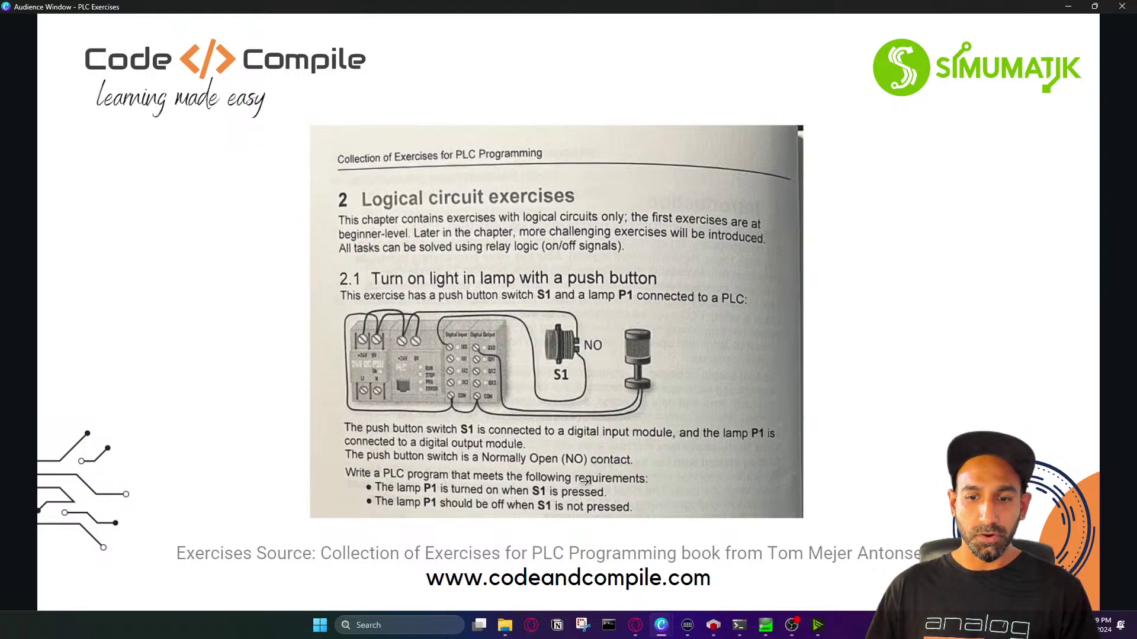
click(704, 556)
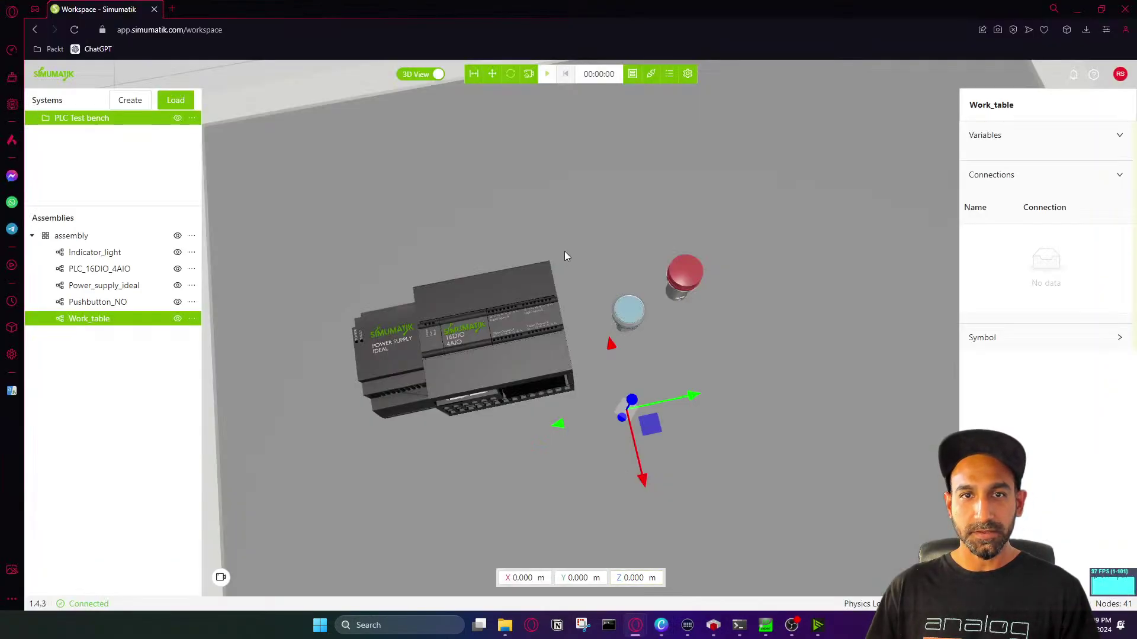
Examine the connection ports of the power supply and the PLC, including the PLC's inputs, outputs and electrical symbol
drag(570, 250, 612, 276)
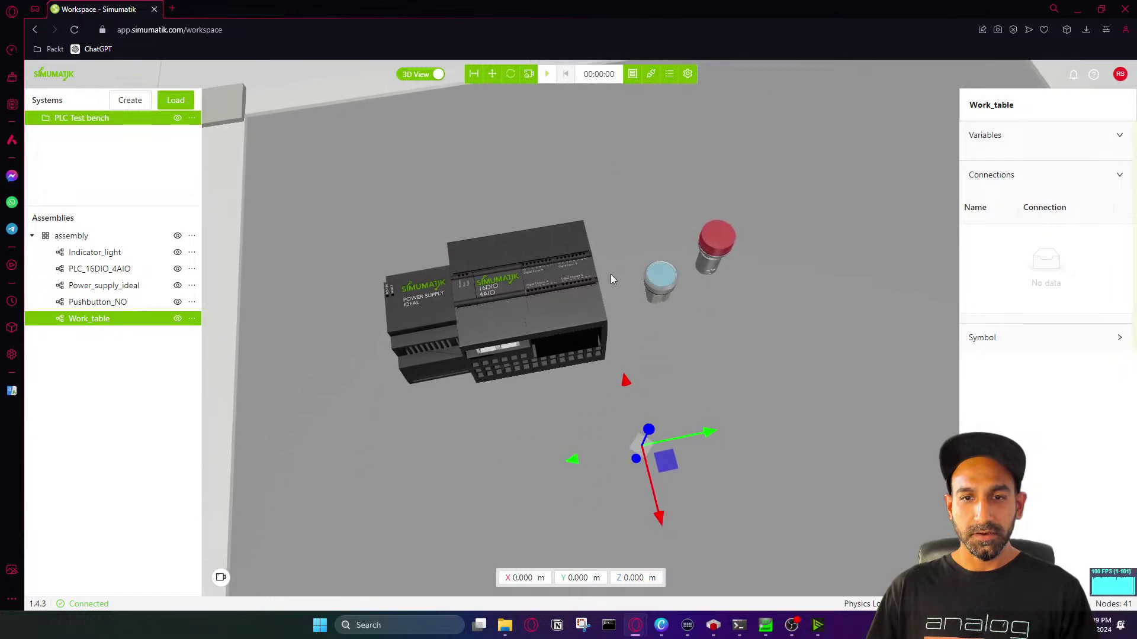
click(421, 309)
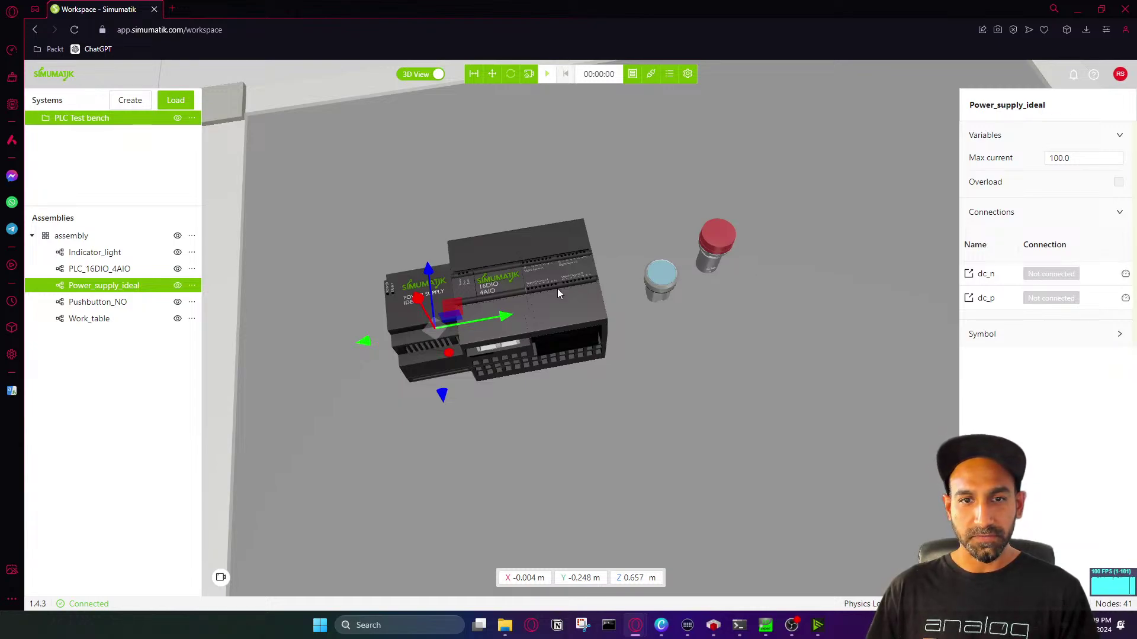
click(540, 288)
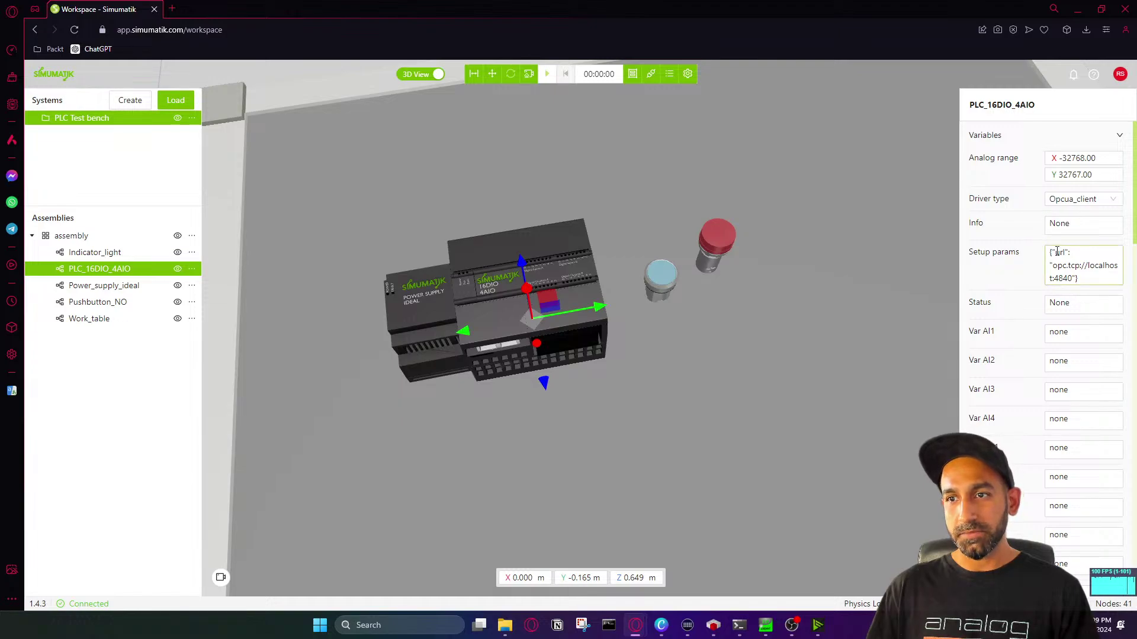
scroll(1047, 309, down, 15)
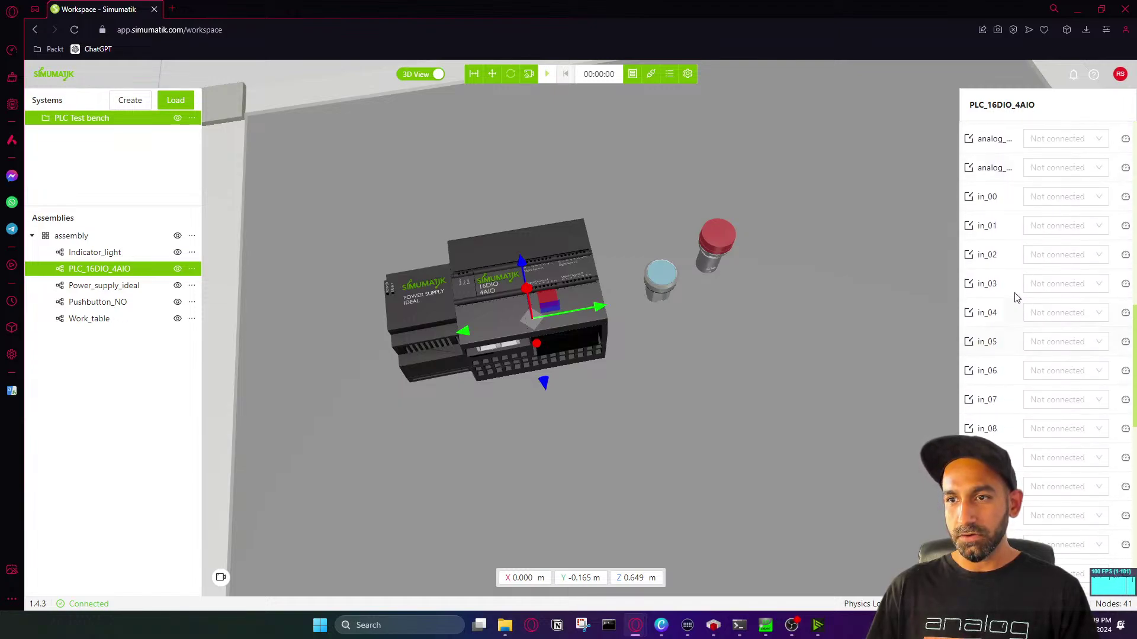
scroll(999, 271, down, 4)
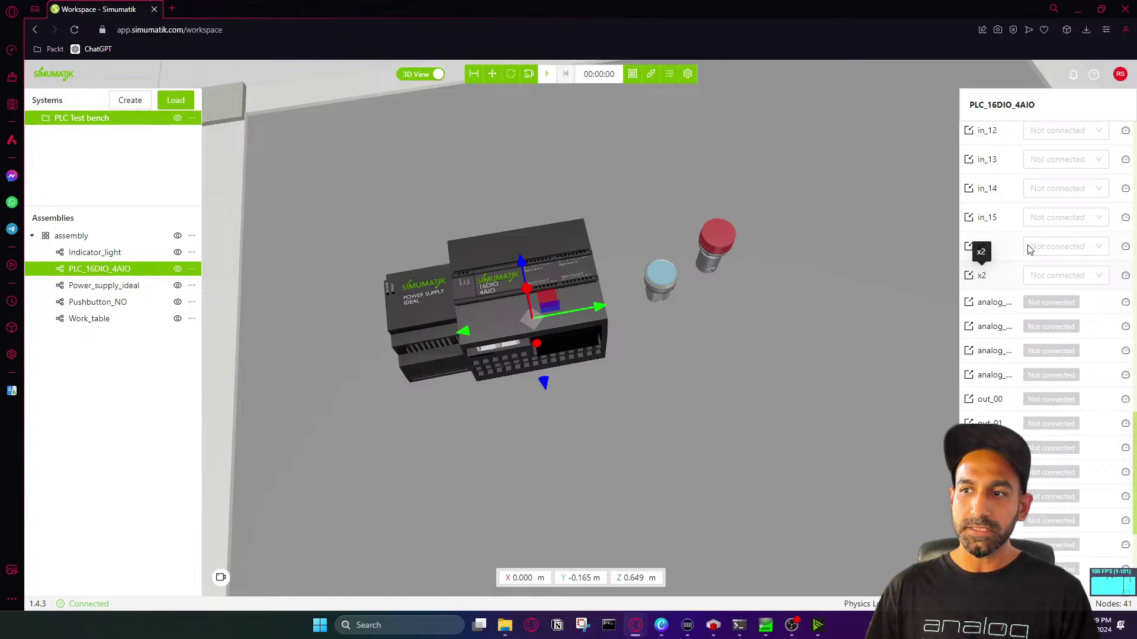
scroll(1012, 275, up, 10)
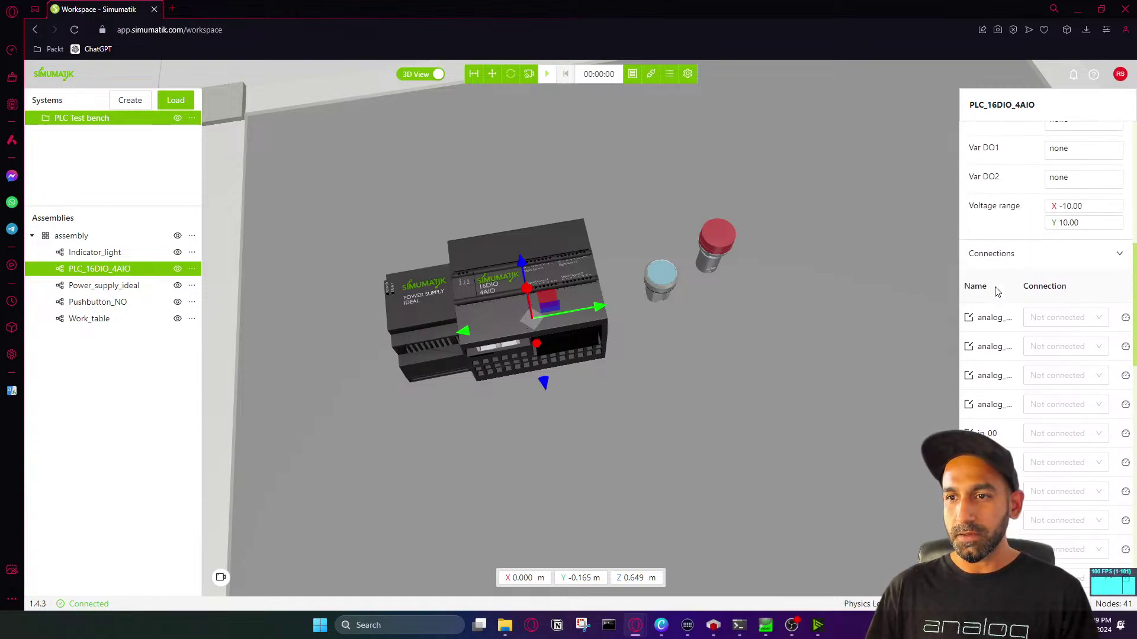
scroll(1012, 290, down, 10)
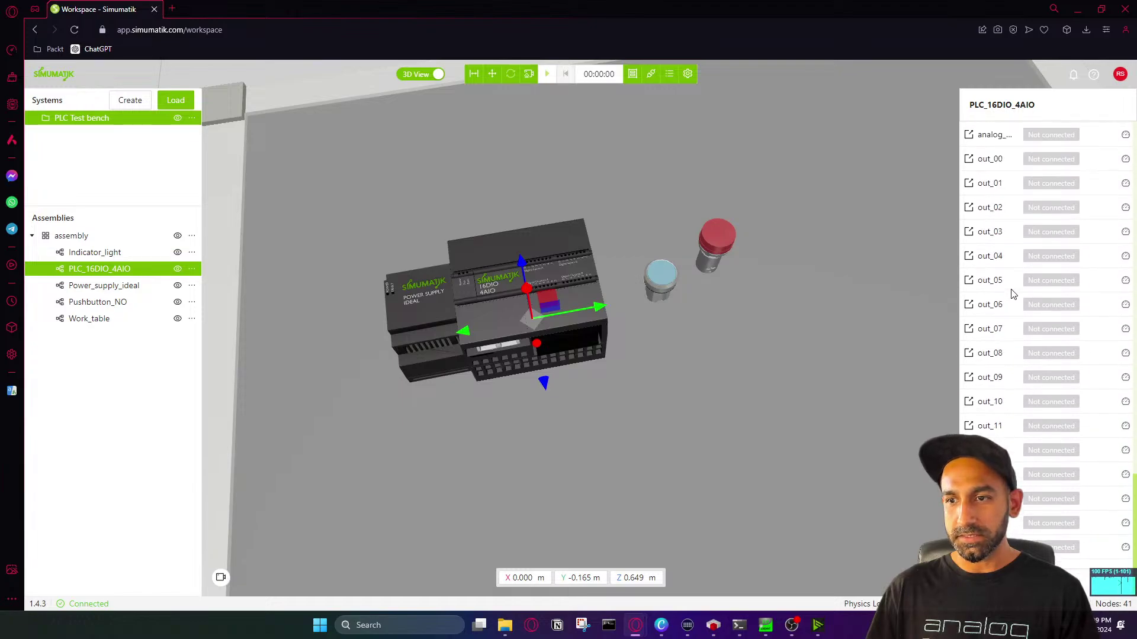
scroll(1036, 525, down, 4)
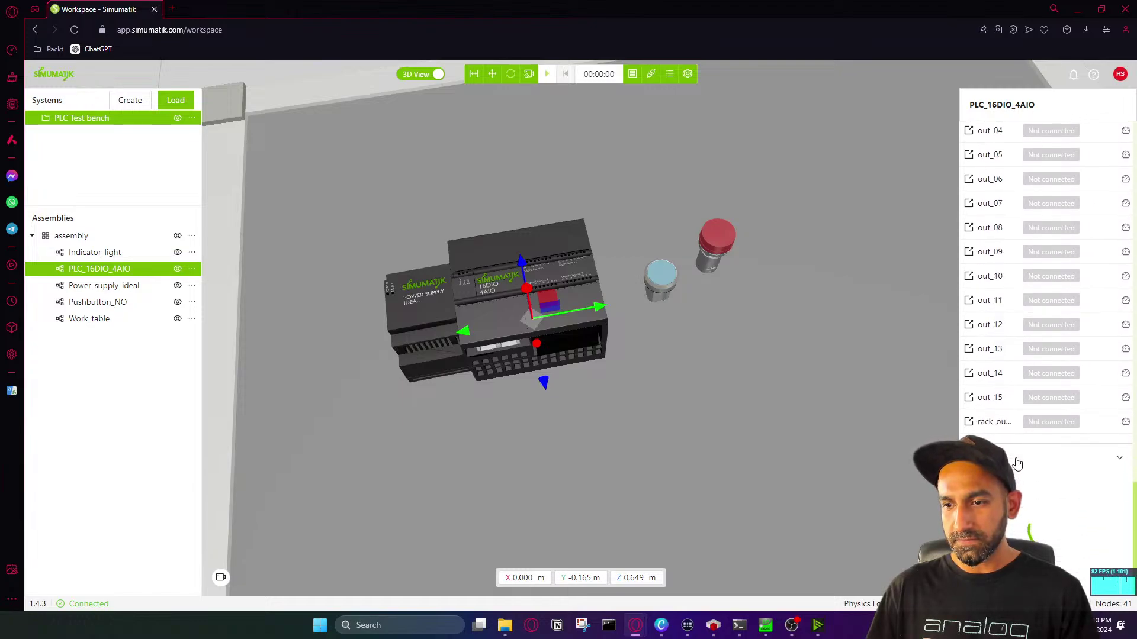
scroll(1036, 540, down, 3)
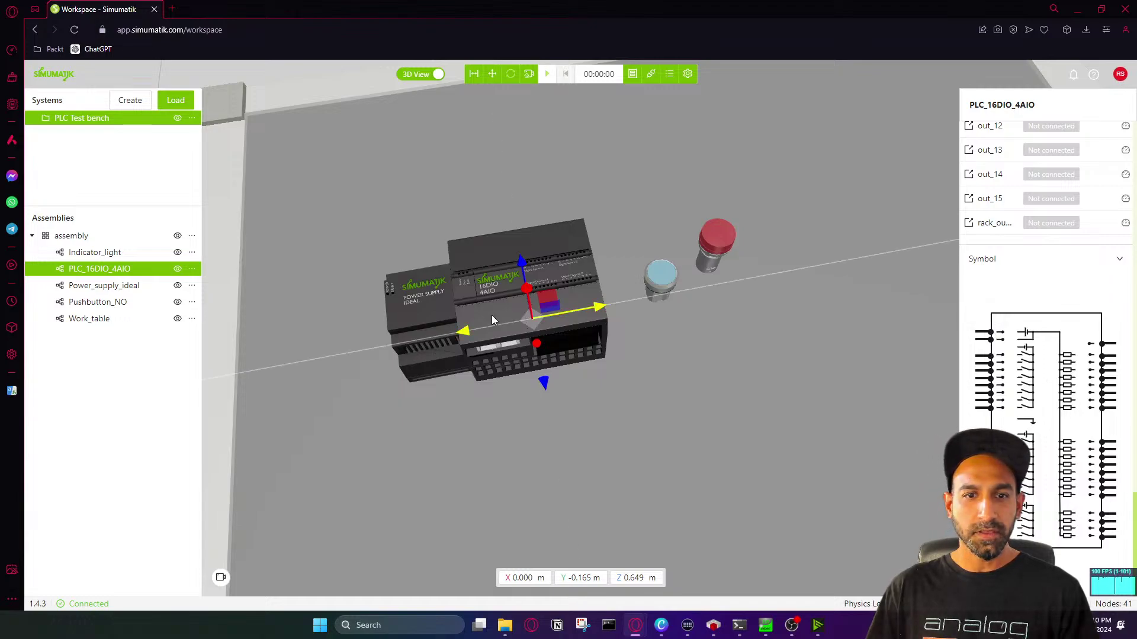
Open the PLC 16DIO 4AIO component details, read the x1 and x2 port descriptions and return to the workspace
click(191, 269)
click(123, 406)
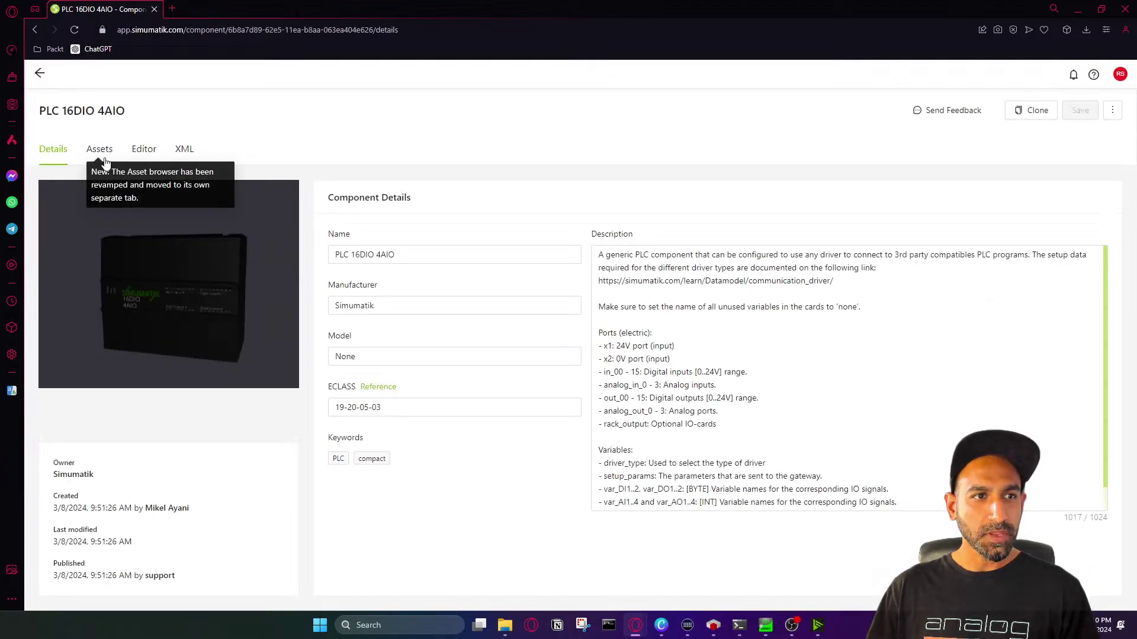
mouse_move(599, 348)
mouse_down()
mouse_move(675, 348)
mouse_move(605, 363)
mouse_up()
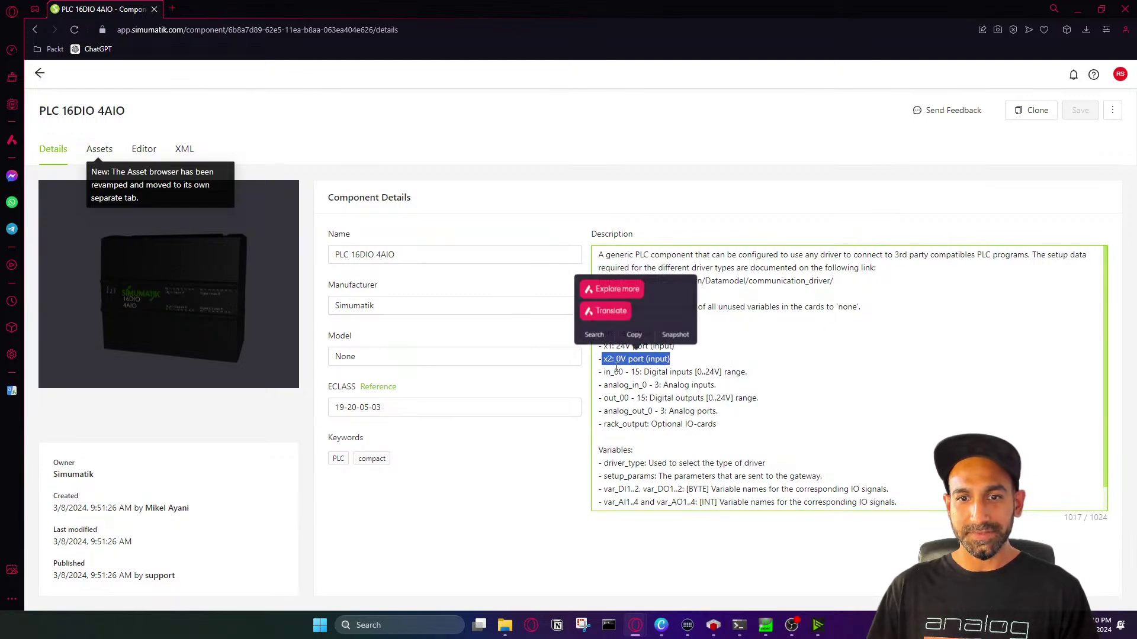
click(618, 371)
click(38, 72)
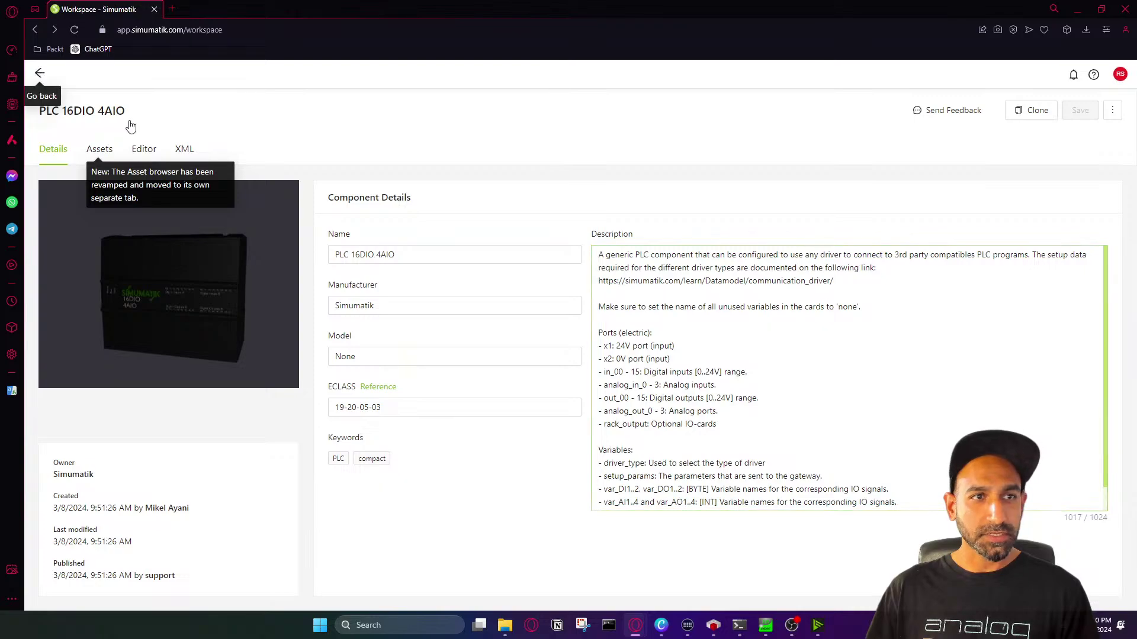
Connect the PLC's x1 port to the dc_p port of Power_supply_ideal in the assembly
scroll(1047, 298, down, 15)
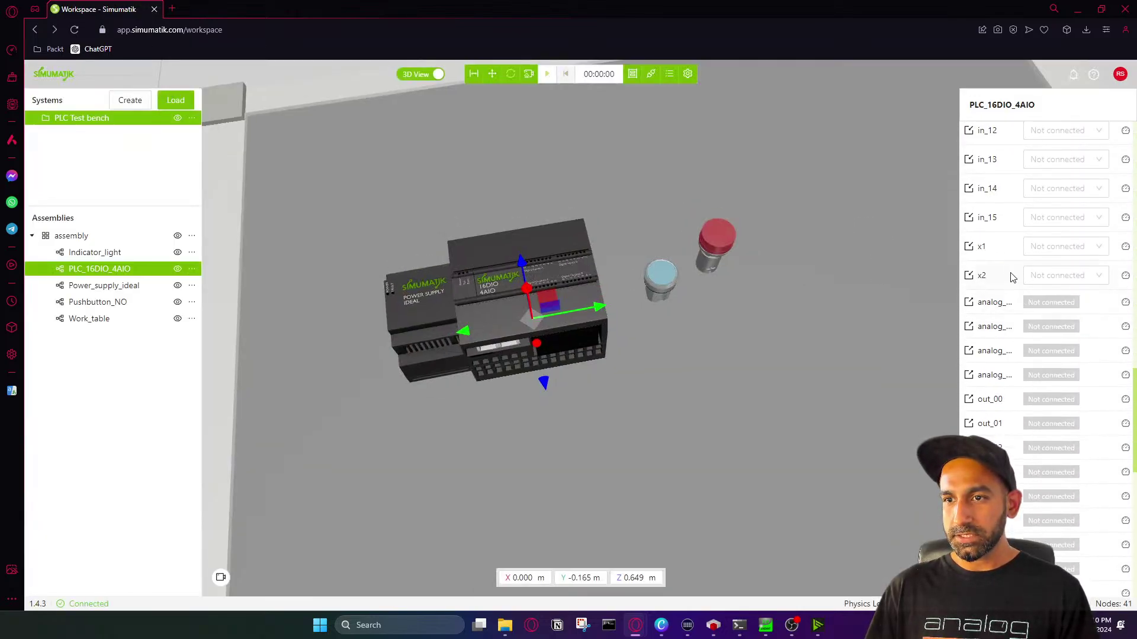
click(1033, 247)
click(1035, 270)
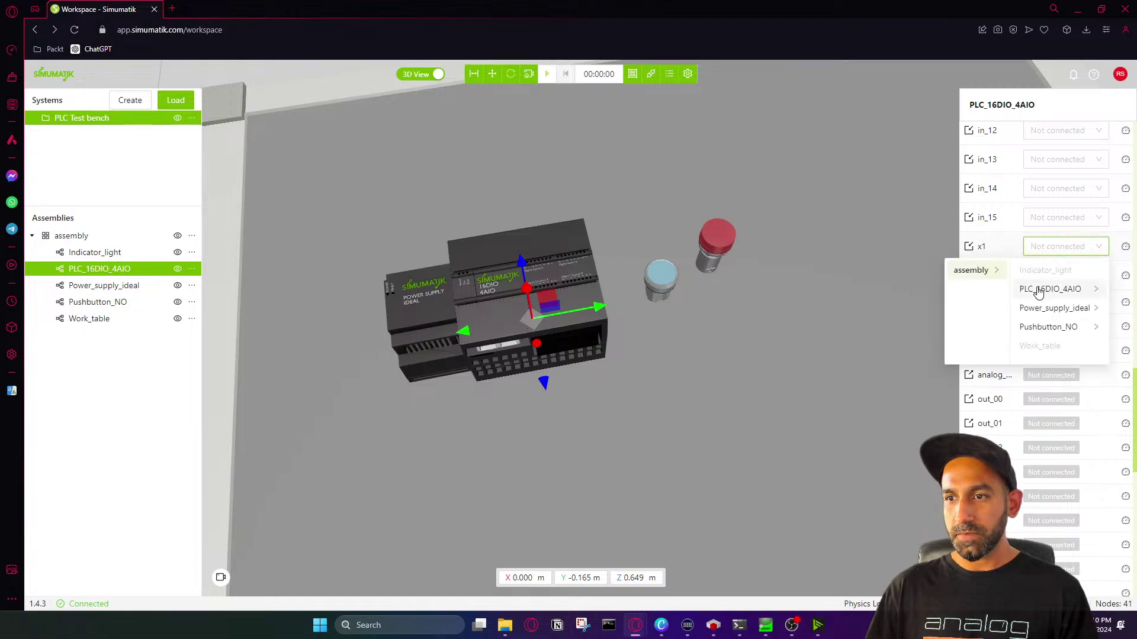
click(1045, 308)
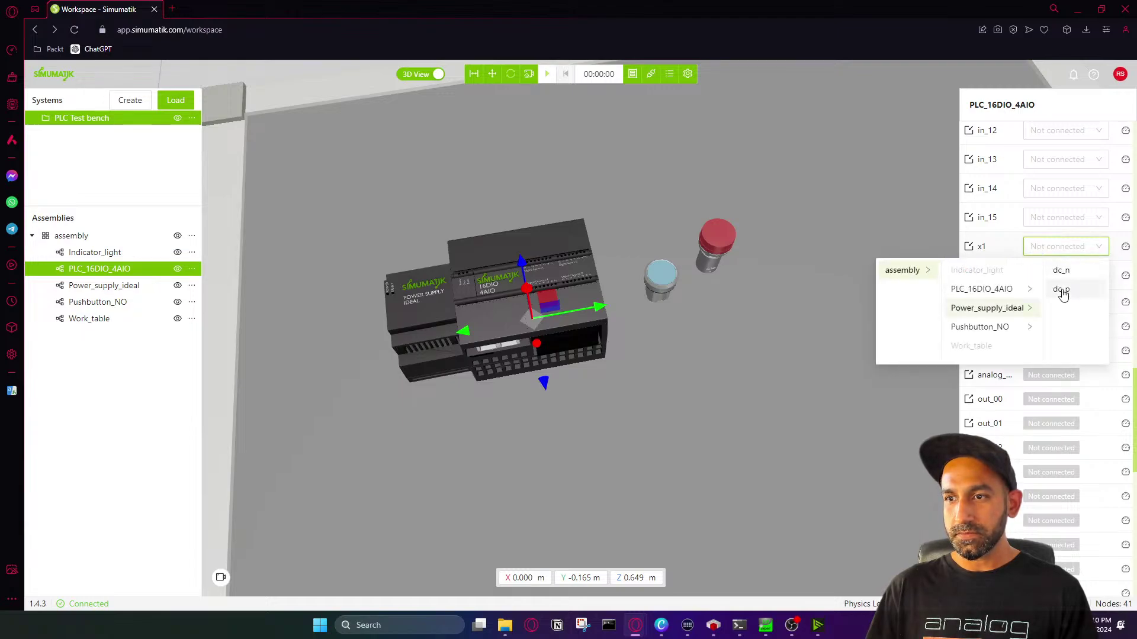
click(1068, 296)
Connect the PLC's x2 port to the dc_n port of Power_supply_ideal in the assembly
click(1042, 277)
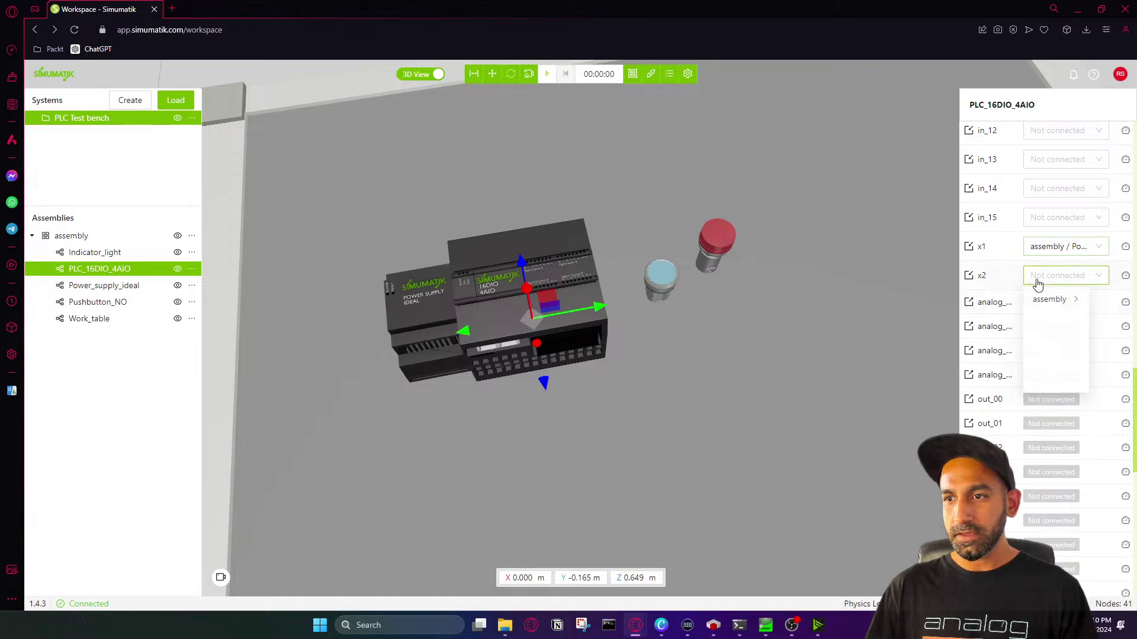
click(1047, 301)
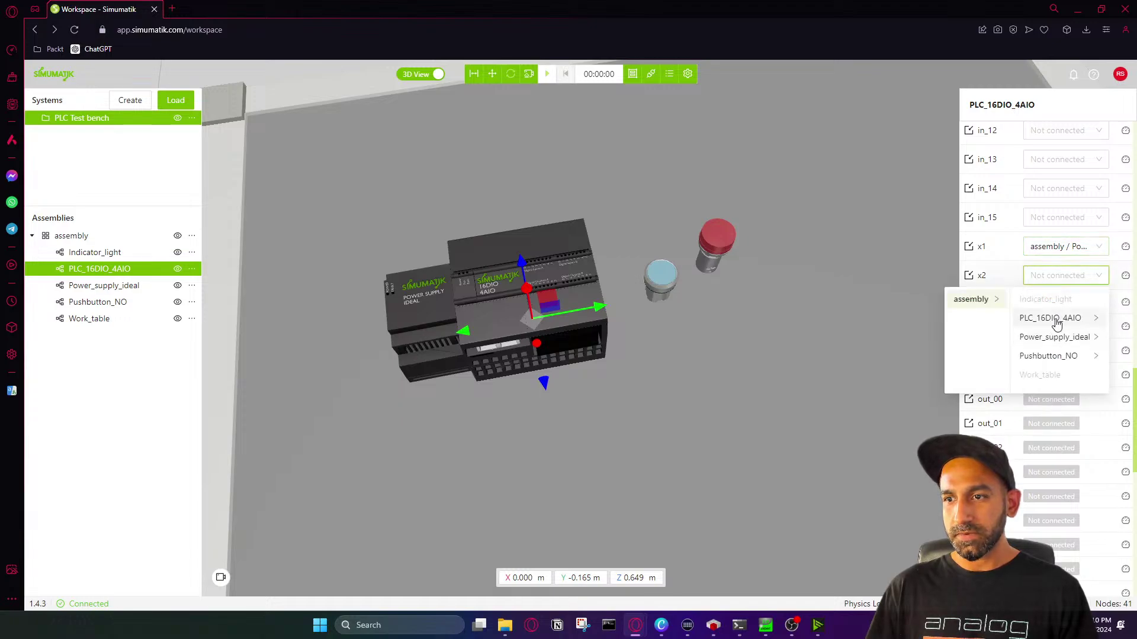
click(1054, 337)
click(1064, 303)
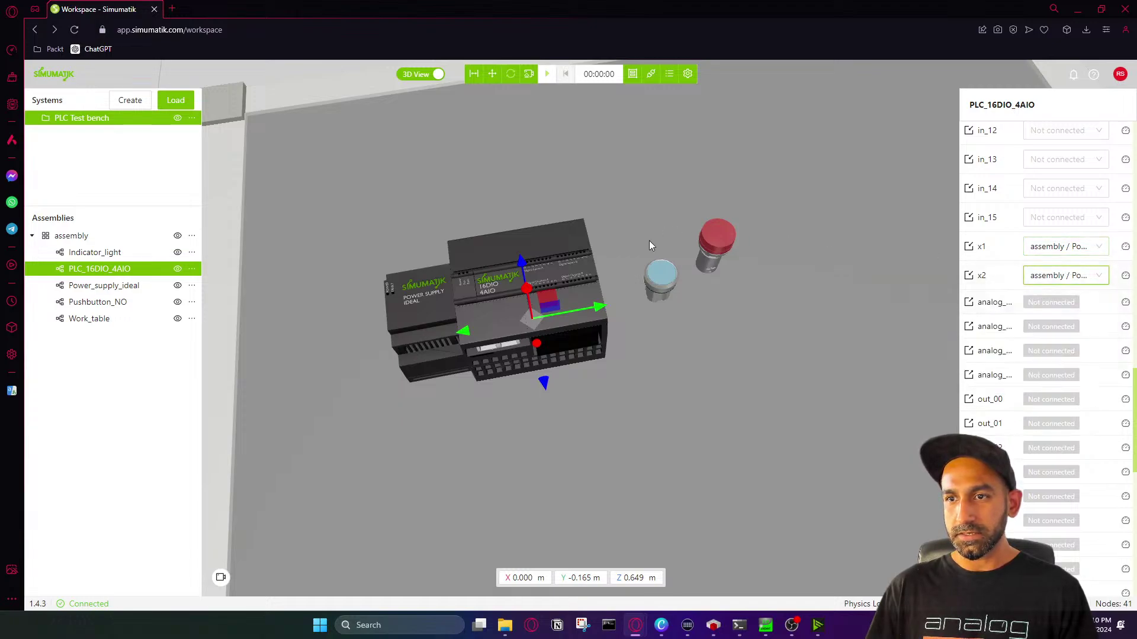
Run the emulation, check the power indicators on the power supply and the PLC from above, and reset the emulation
scroll(539, 284, up, 5)
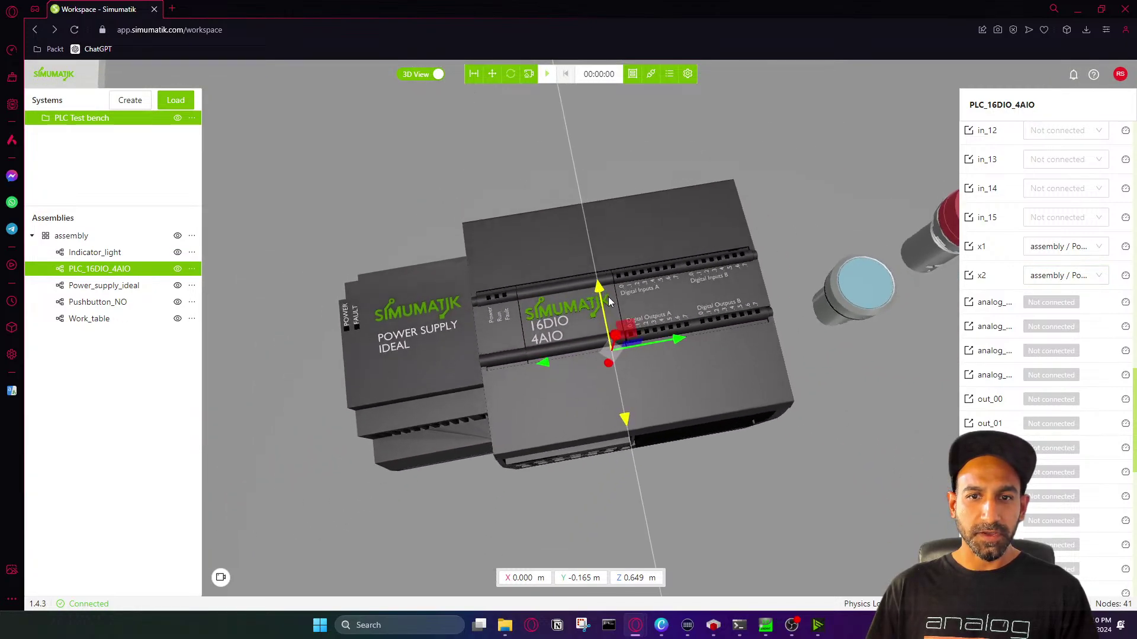
drag(608, 297, 602, 224)
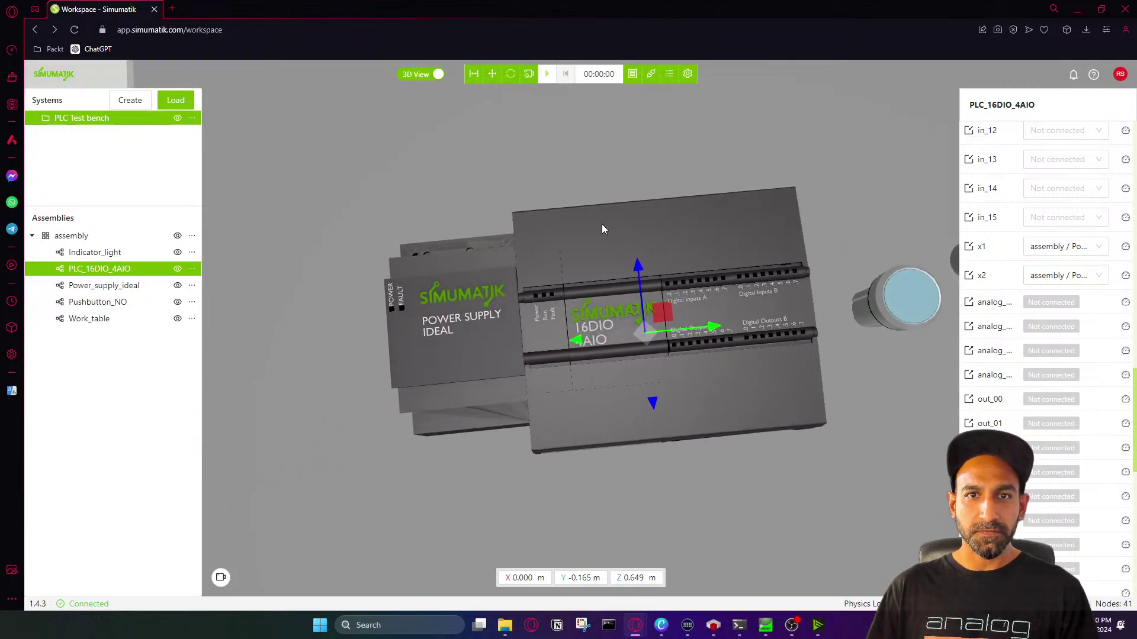
click(548, 80)
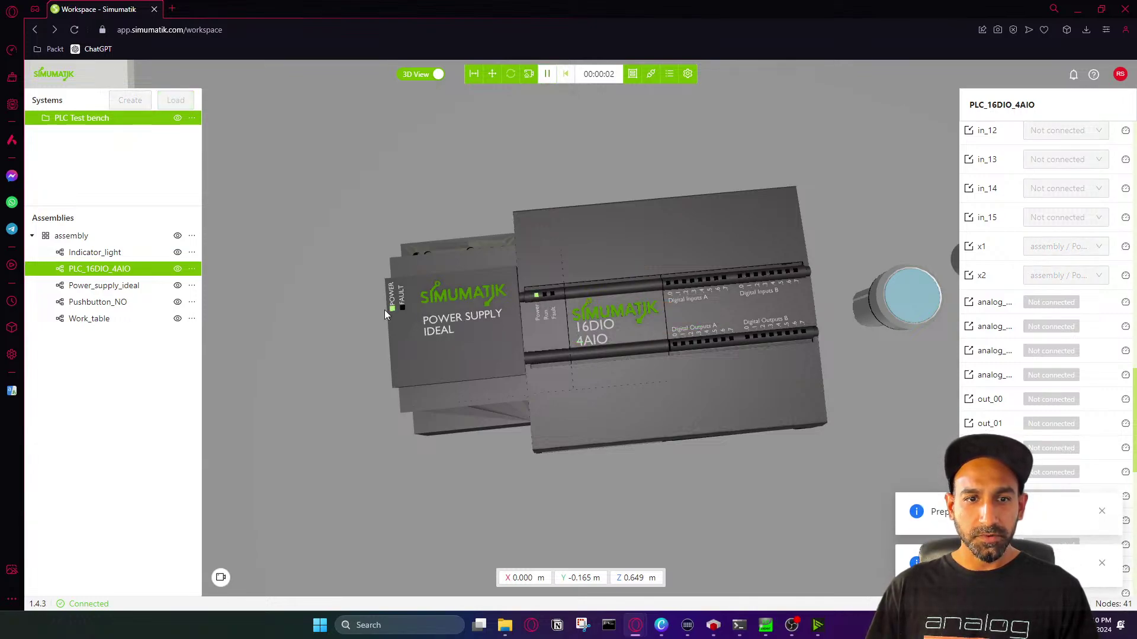
drag(540, 328, 528, 341)
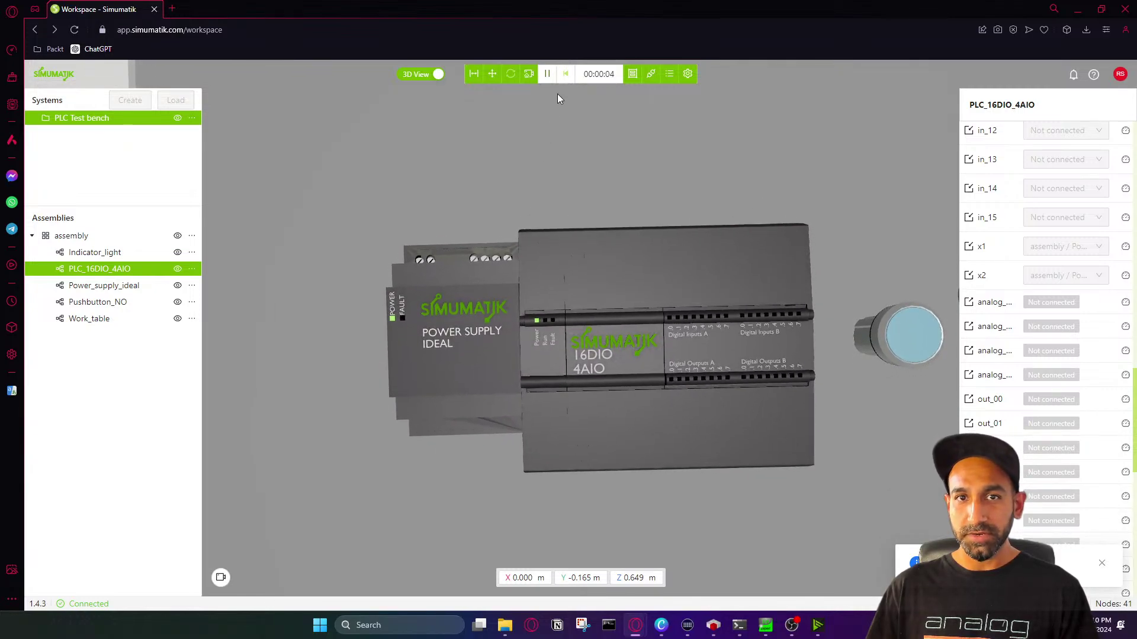
click(564, 76)
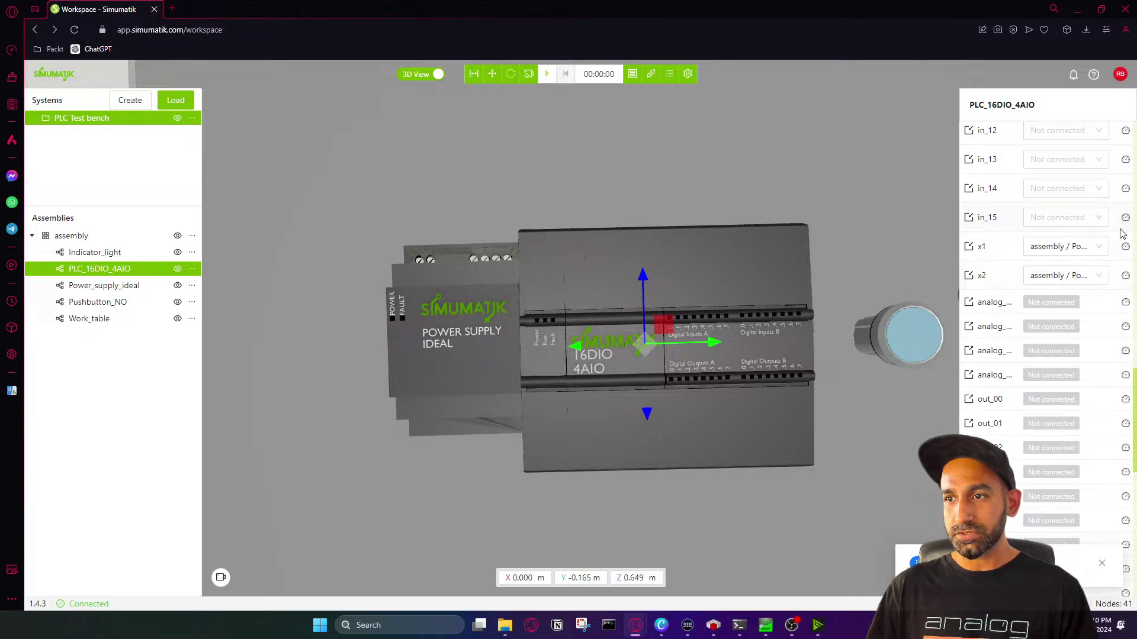
Disconnect the PLC's x1 port, run the emulation to check the PLC's power indicator and reset the emulation
click(1100, 248)
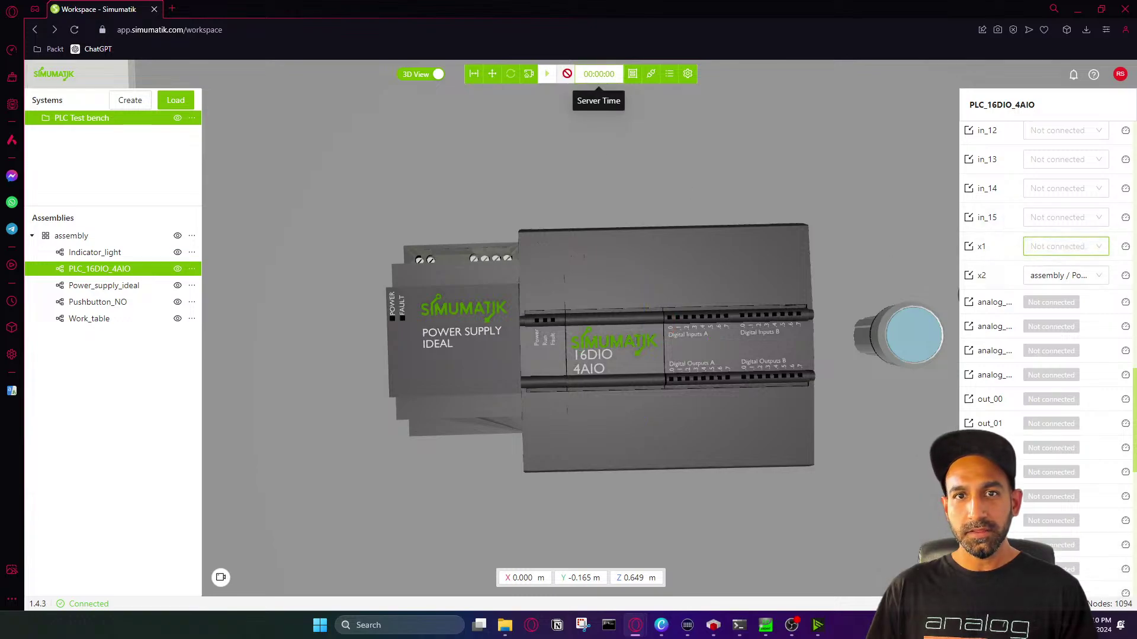
click(546, 73)
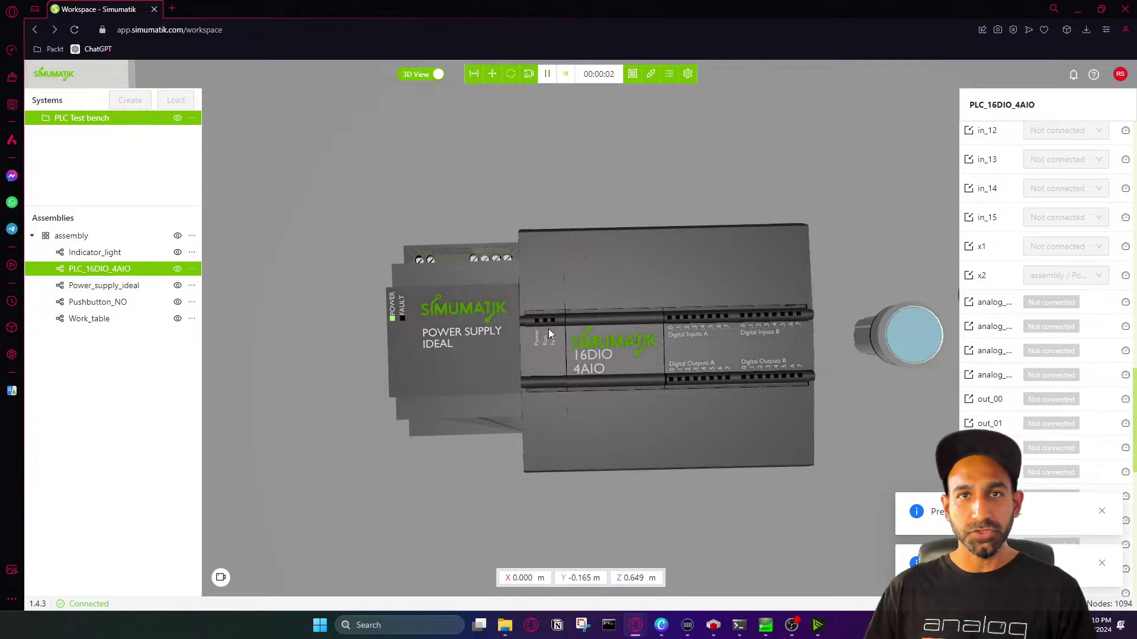
click(565, 73)
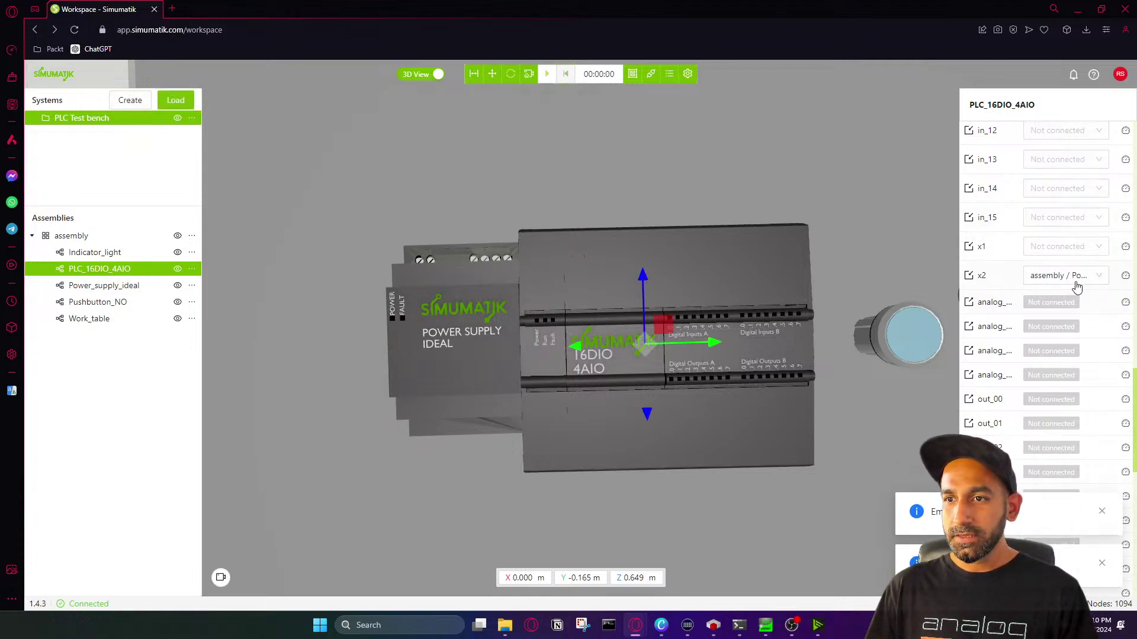
Reconnect the PLC's x1 port to the dc_p port of Power_supply_ideal in the assembly
click(1095, 246)
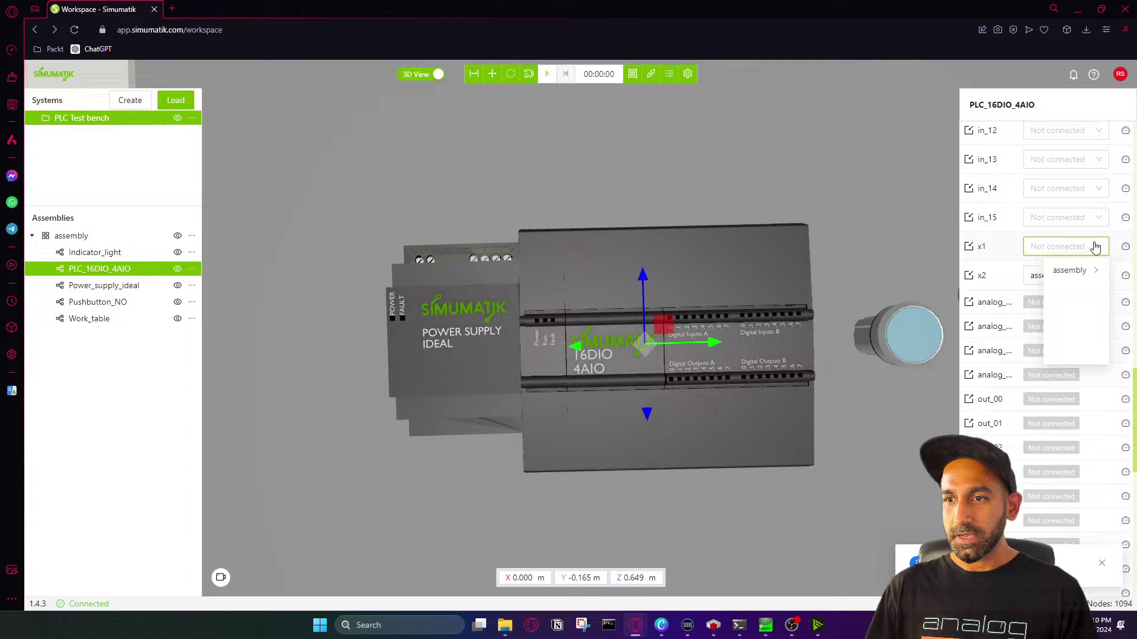
click(1069, 270)
click(1056, 308)
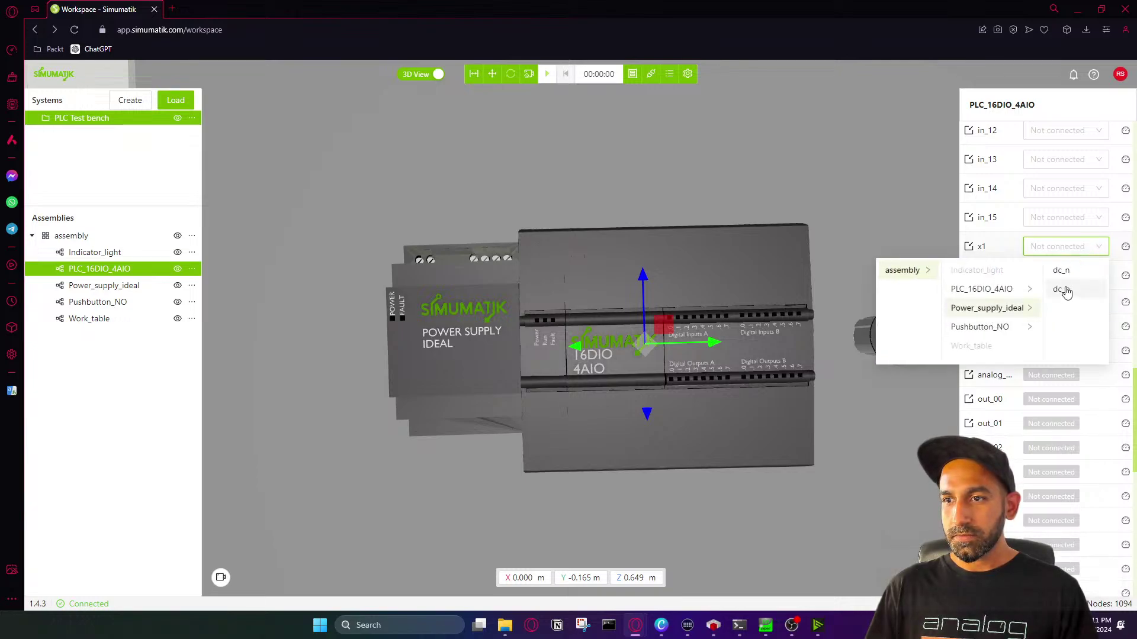
click(1064, 290)
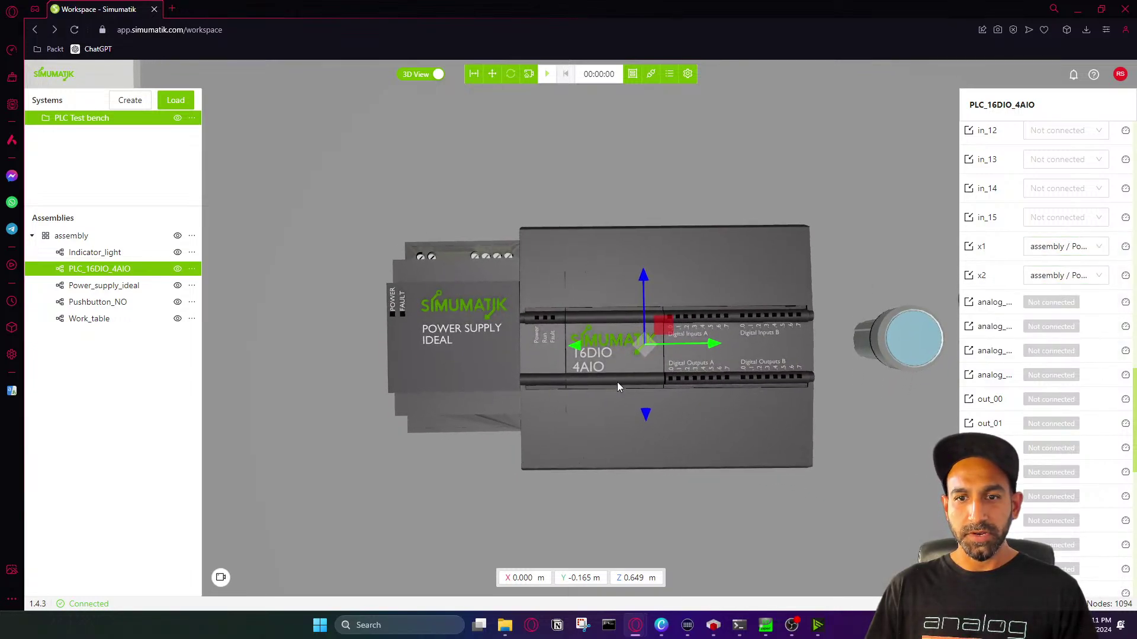
Connect terminal 13 of Pushbutton_NO to the dc_p port of Power_supply_ideal in the assembly
drag(617, 382, 729, 340)
drag(589, 389, 552, 381)
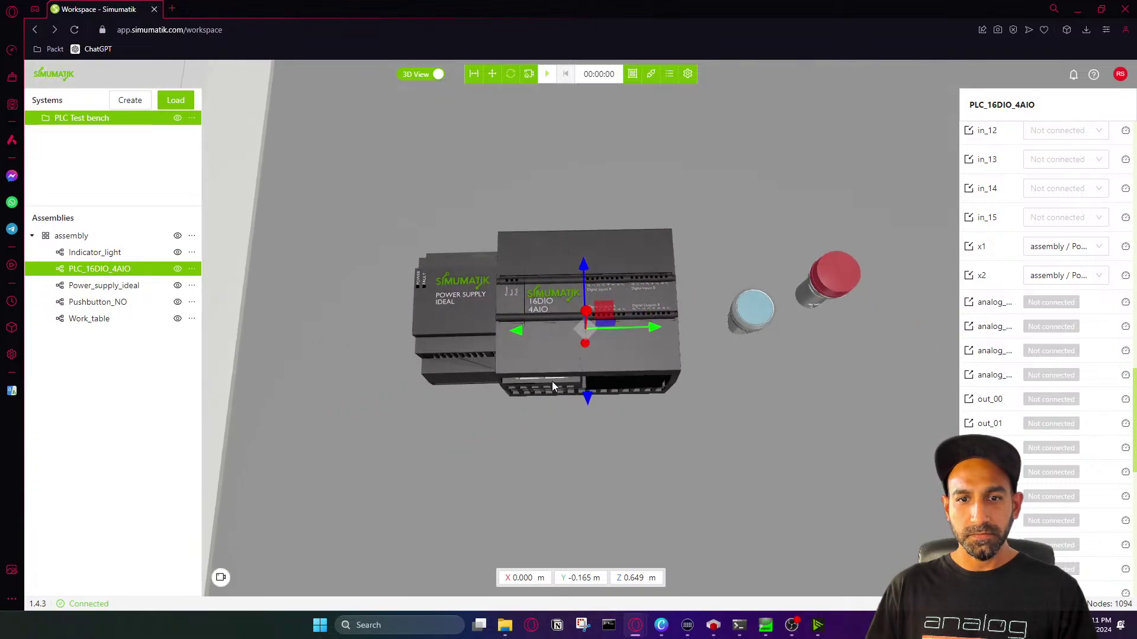
scroll(682, 315, up, 4)
click(787, 294)
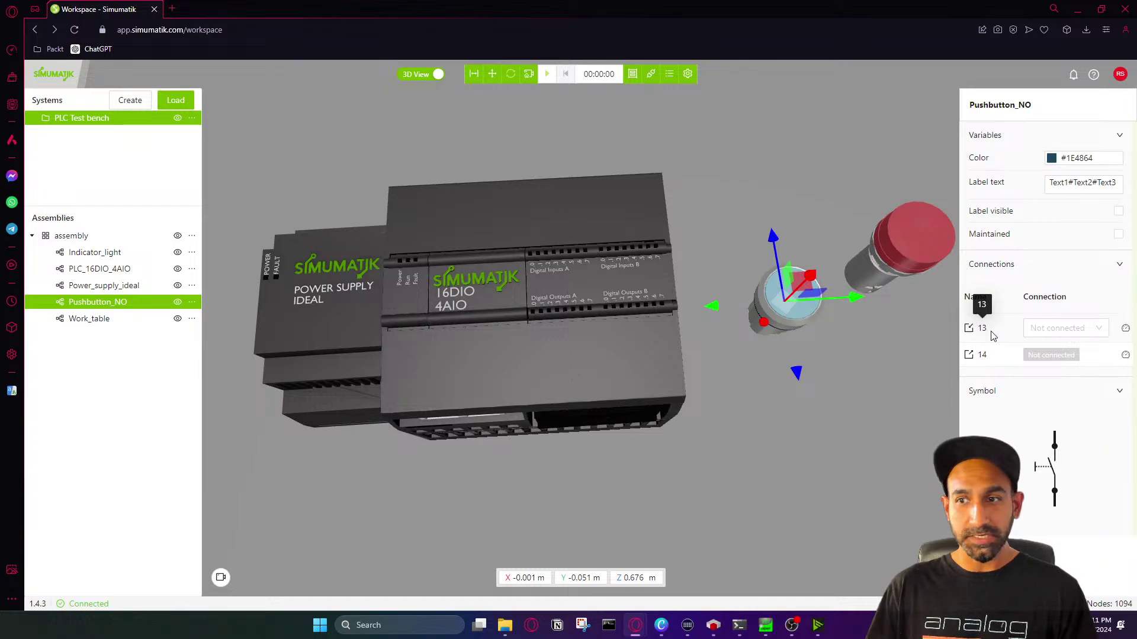
click(1054, 329)
click(1045, 350)
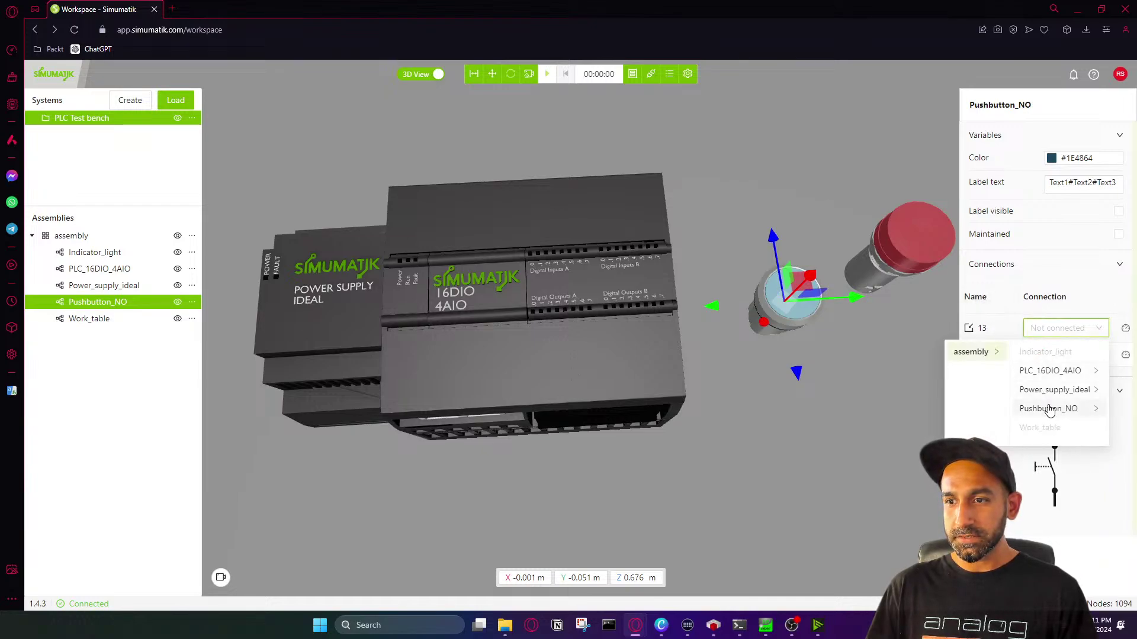
click(963, 389)
click(1060, 371)
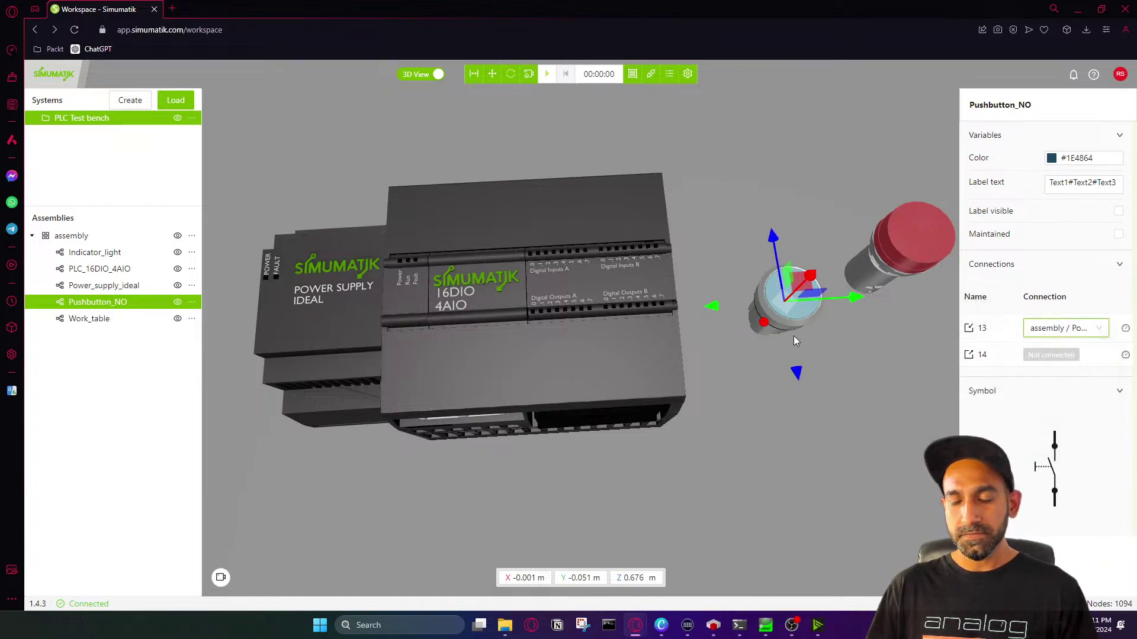
Connect the PLC's in_00 port to terminal 14 of Pushbutton_NO in the assembly
drag(794, 336, 763, 236)
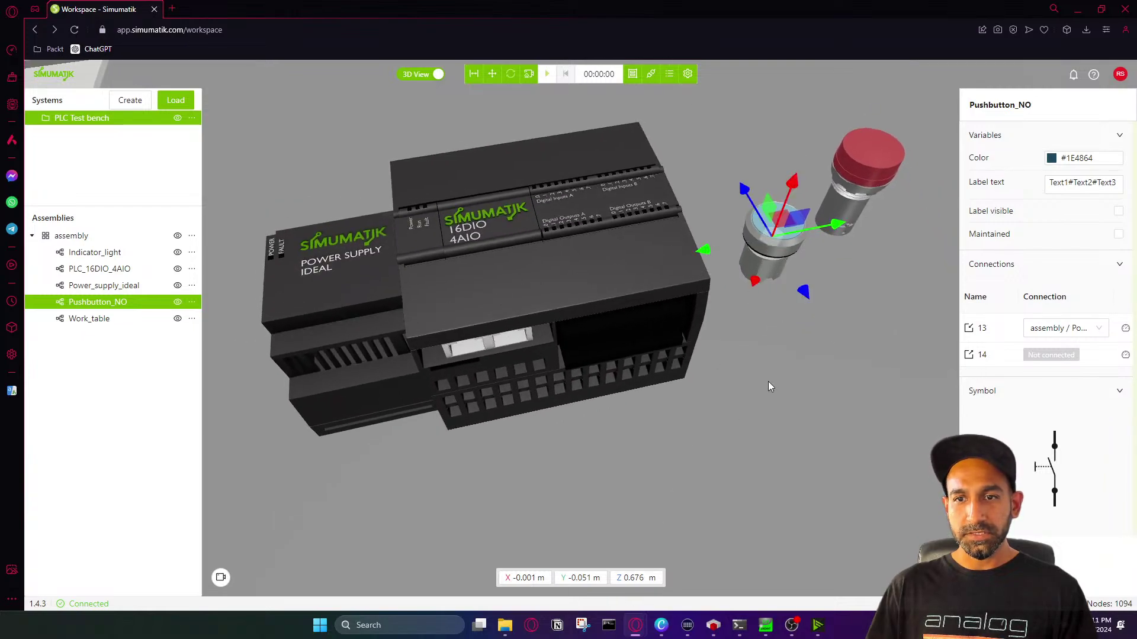
click(538, 277)
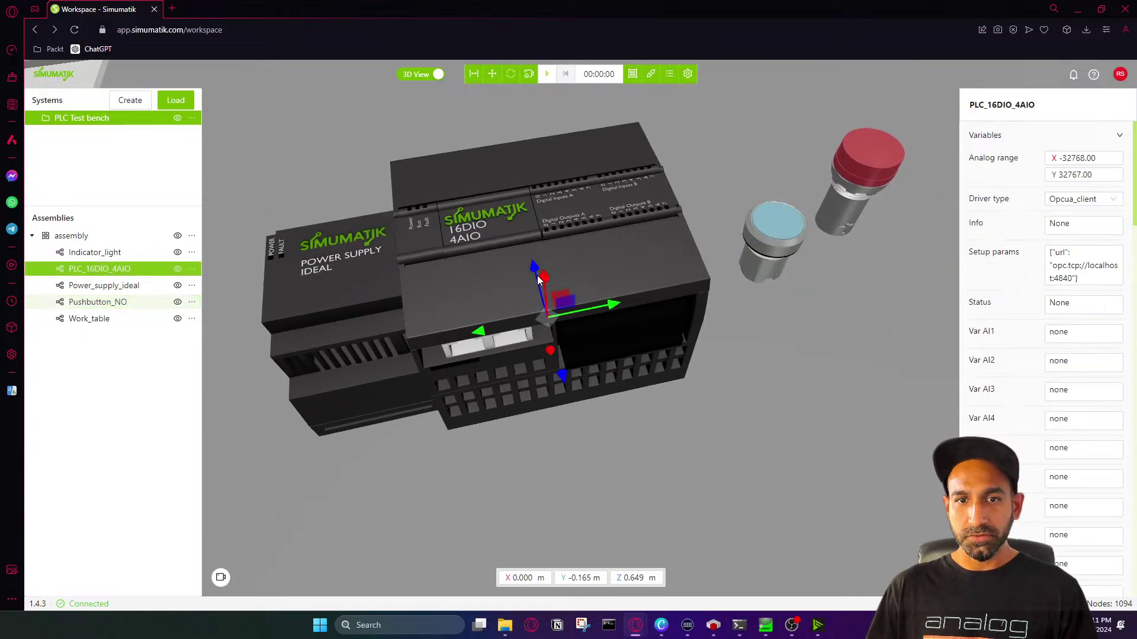
scroll(1099, 358, down, 4)
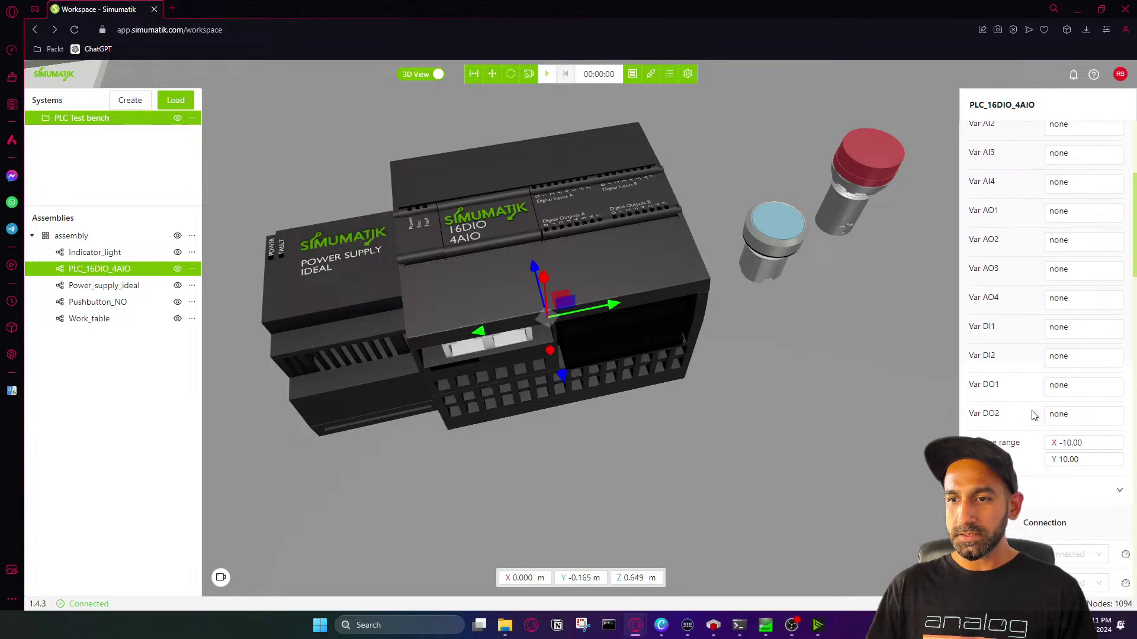
scroll(1033, 415, up, 3)
scroll(1033, 409, down, 2)
scroll(1032, 403, up, 3)
scroll(1031, 391, down, 6)
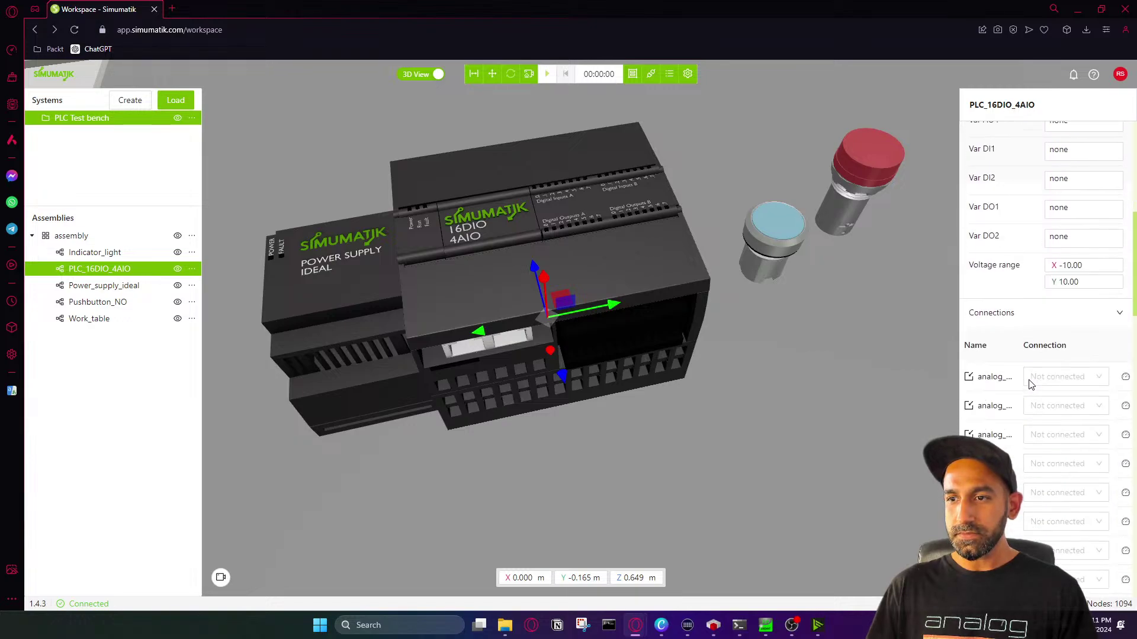
scroll(1031, 384, down, 6)
scroll(1029, 386, up, 2)
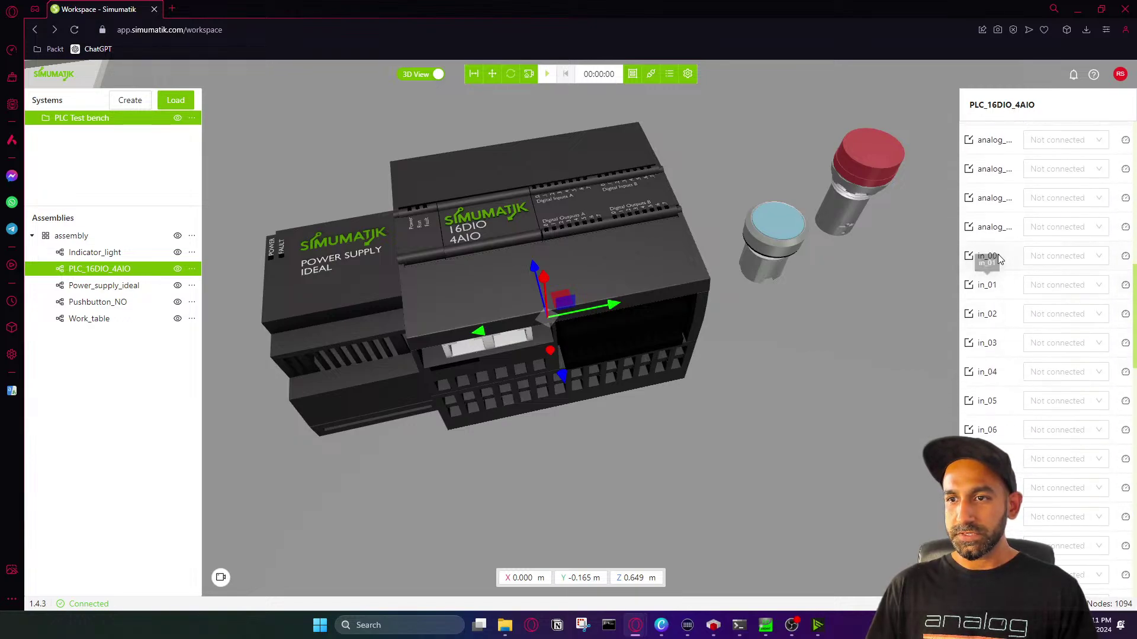
click(1056, 257)
click(1049, 279)
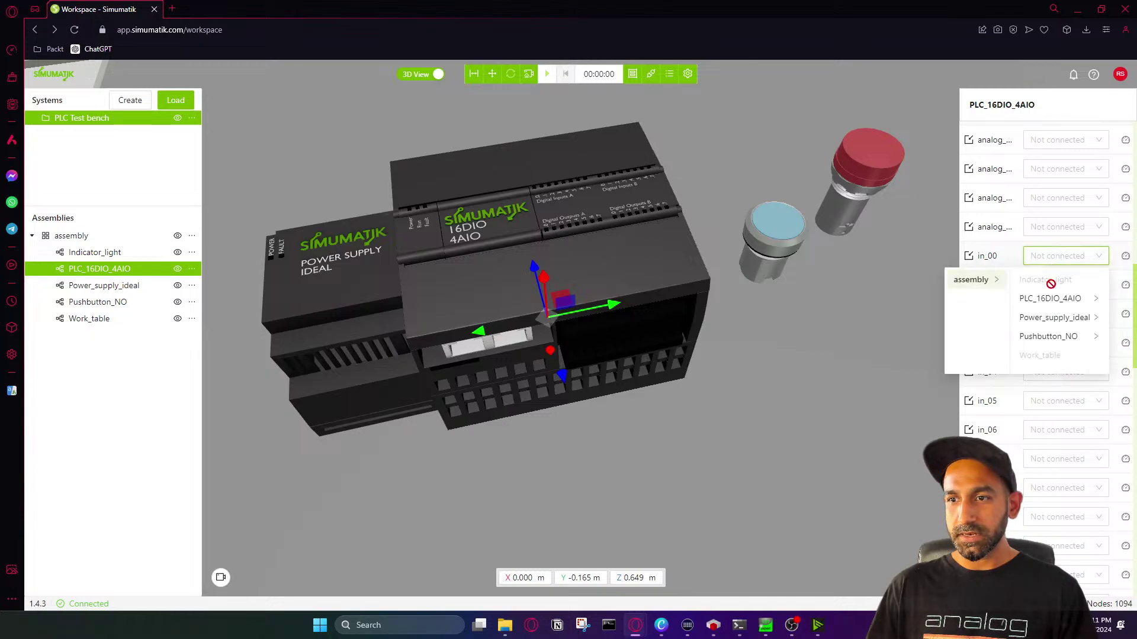
click(1052, 337)
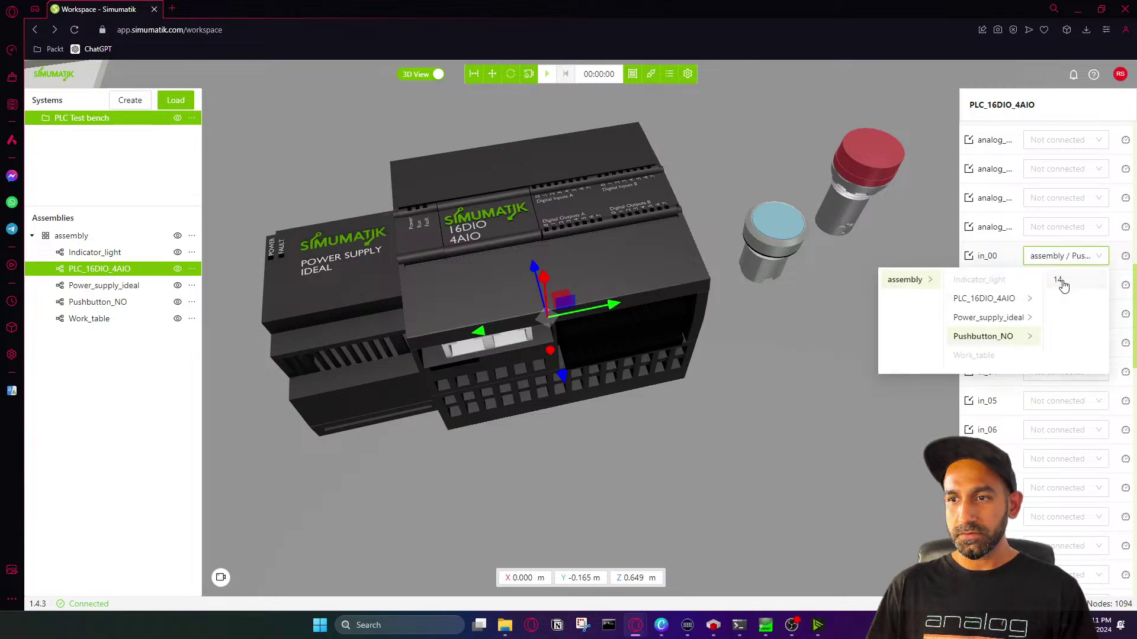
click(578, 254)
Switch to the drawing view and place the PLC_16DIO_4AIO symbol mid-page with the Power_supply_ideal symbol above and left of it
drag(534, 215, 577, 265)
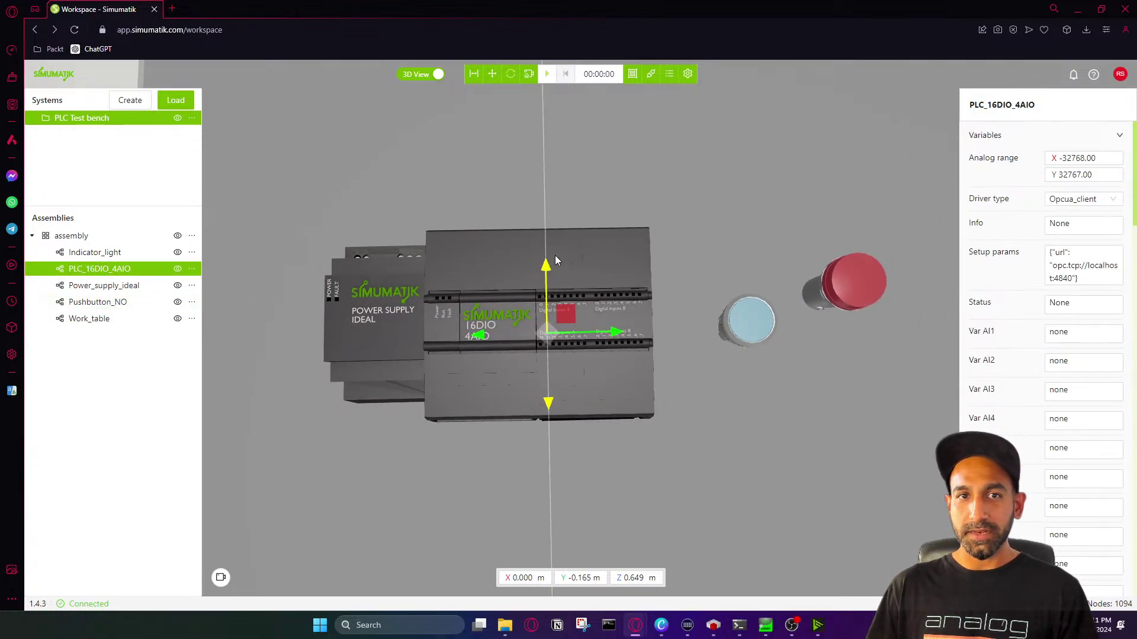
click(416, 76)
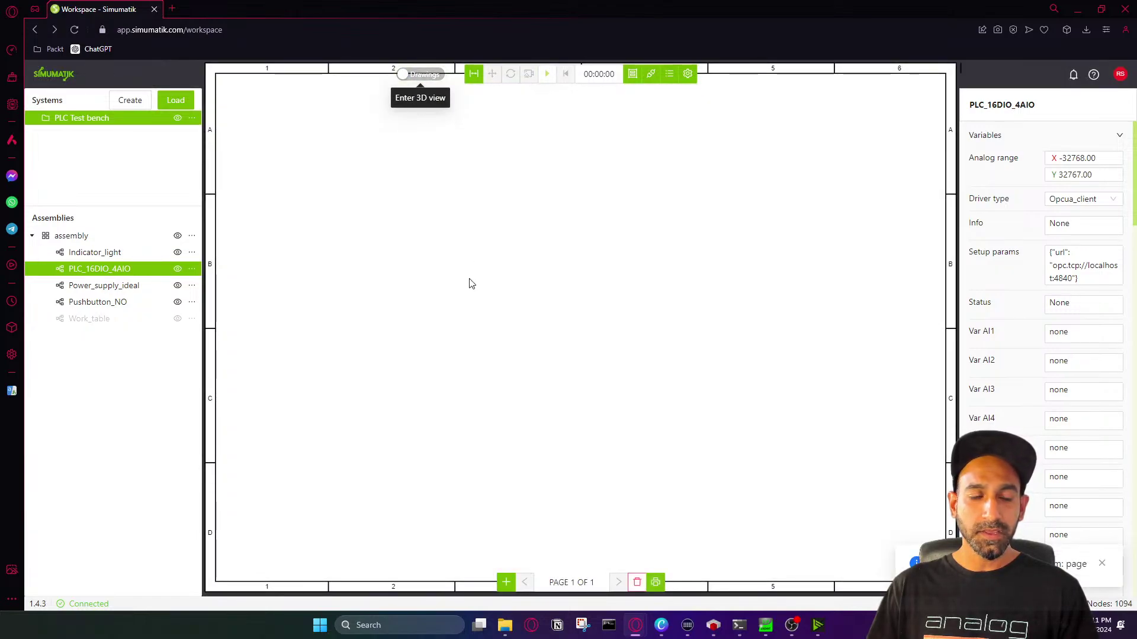
drag(99, 274, 463, 277)
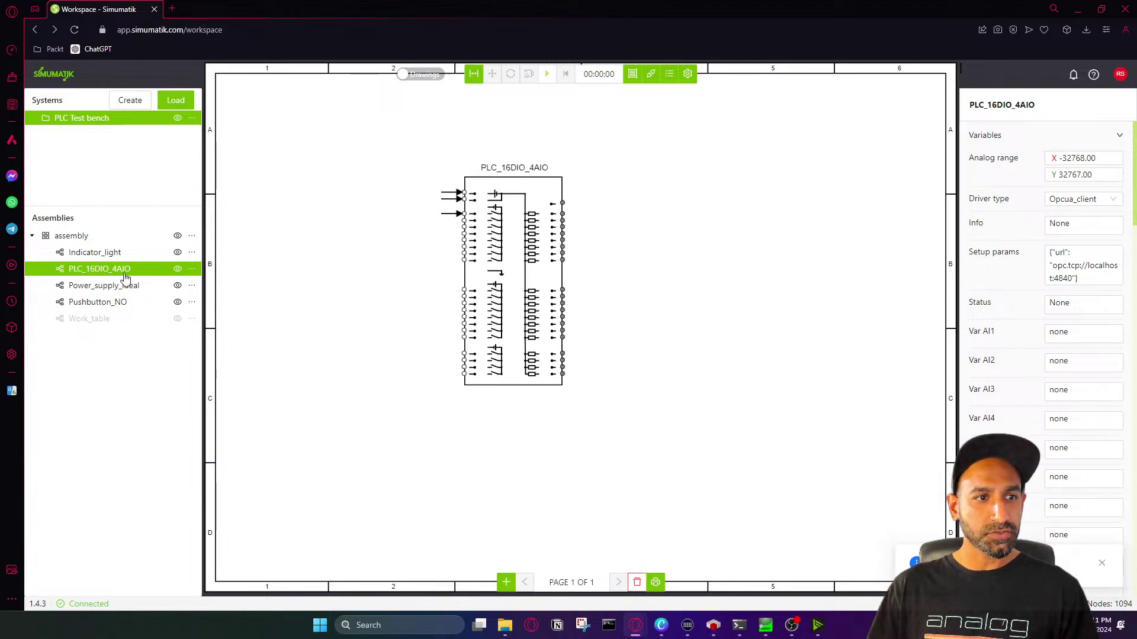
drag(96, 293, 319, 160)
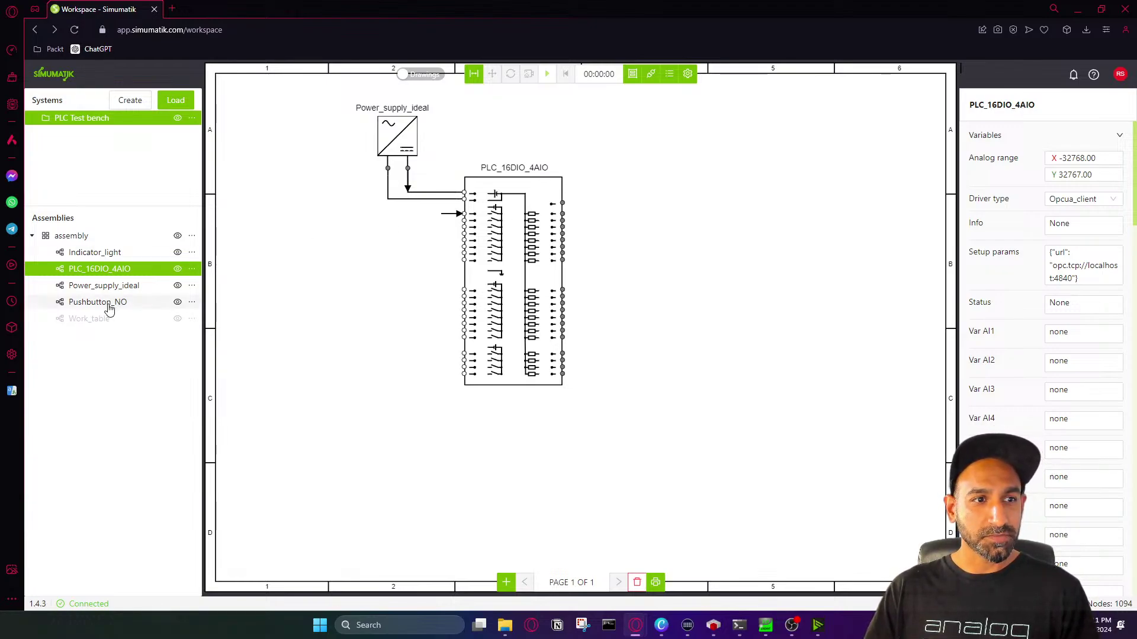
Place the Pushbutton_NO symbol left of the power supply and PLC symbols, and move its label below the symbol
drag(109, 310, 253, 181)
click(328, 207)
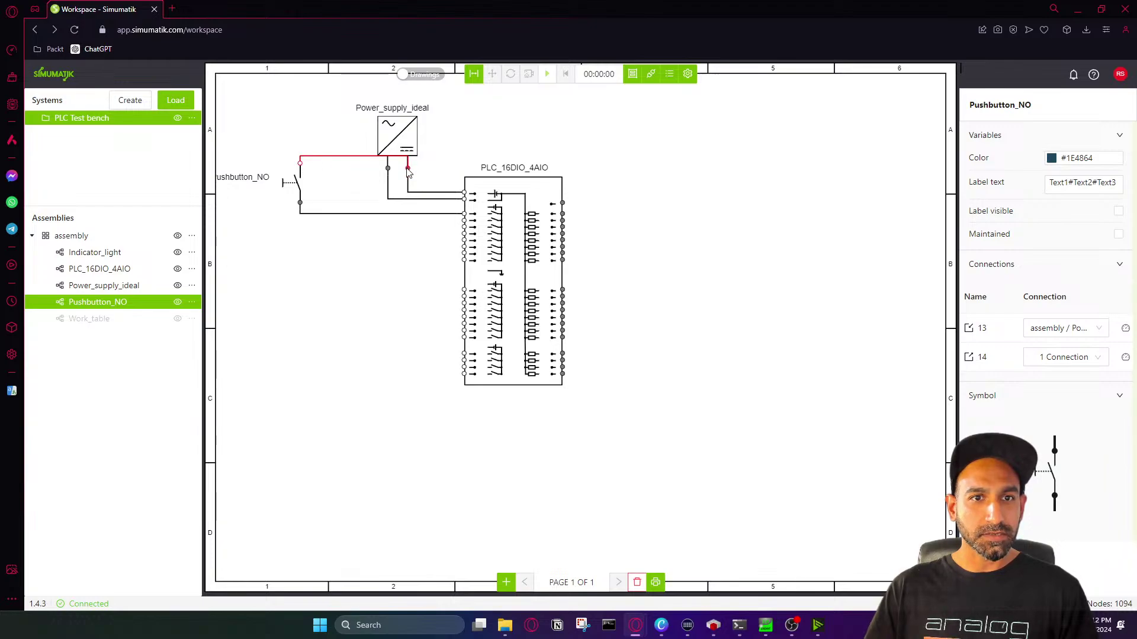
mouse_move(296, 191)
mouse_down()
mouse_move(293, 212)
mouse_move(315, 198)
mouse_up()
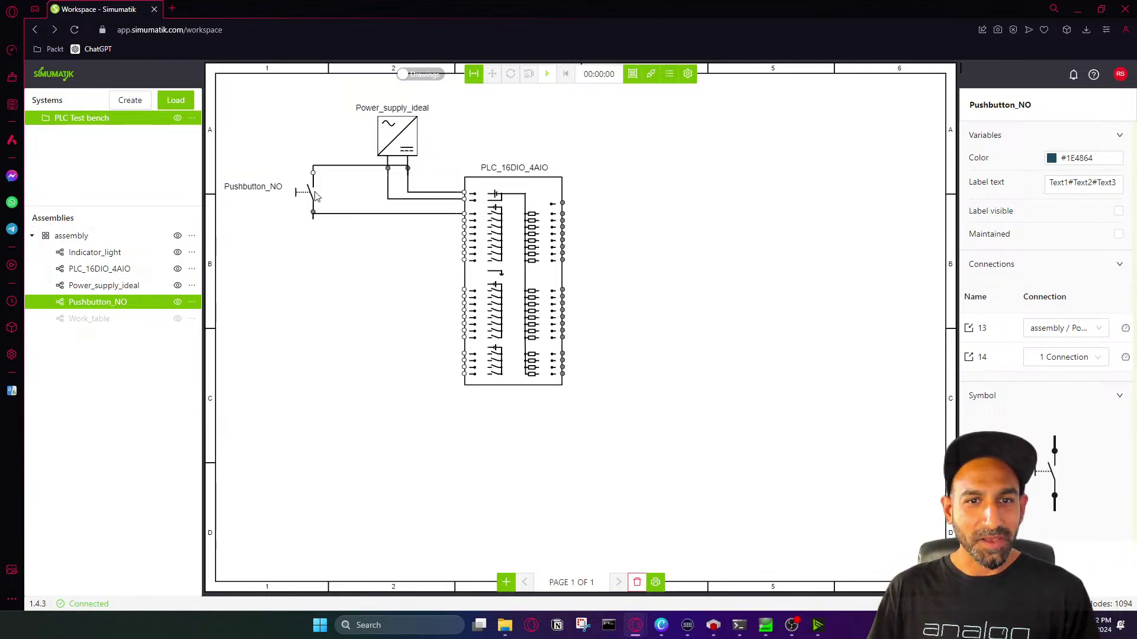
drag(315, 197, 301, 186)
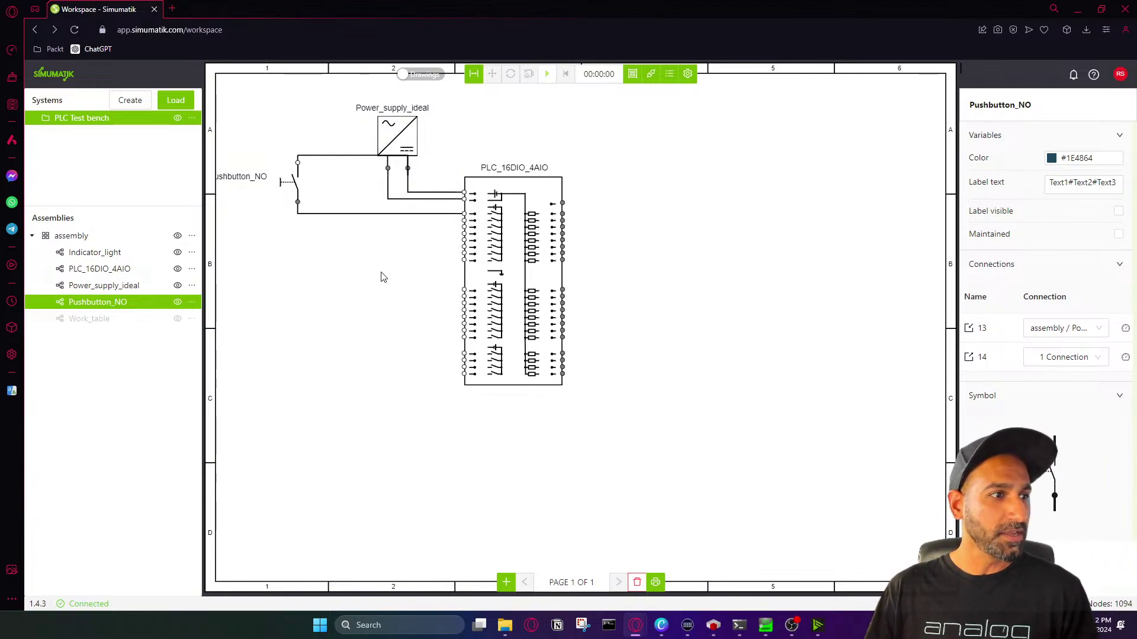
drag(253, 184, 306, 234)
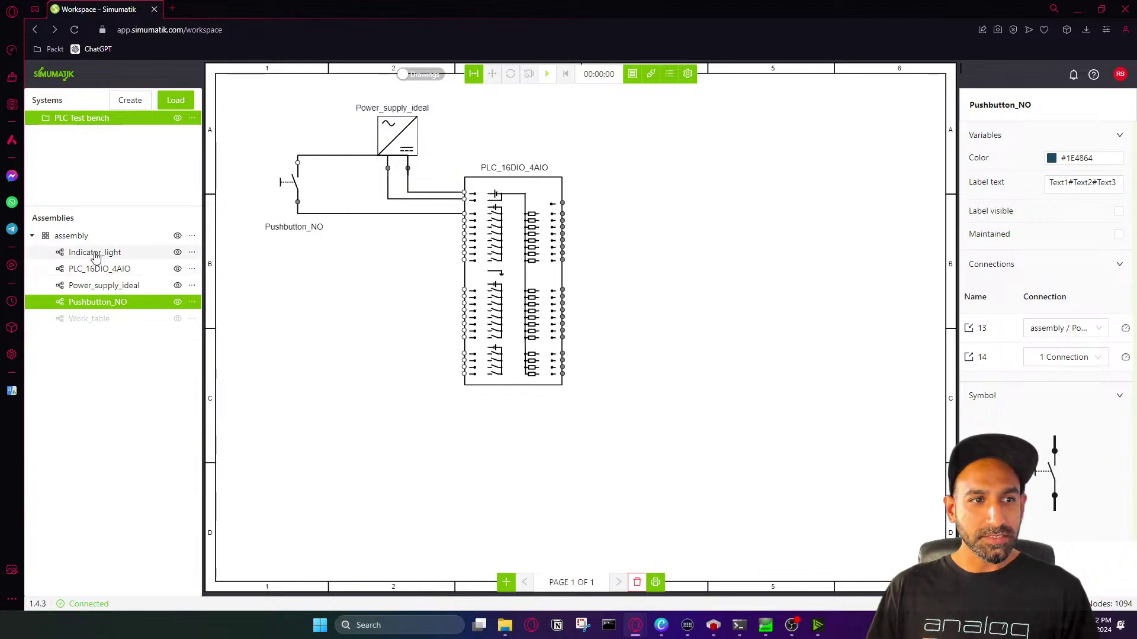
Place the Indicator_light symbol just right of the PLC symbol and shift the power supply symbol farther up and left
drag(91, 254, 667, 236)
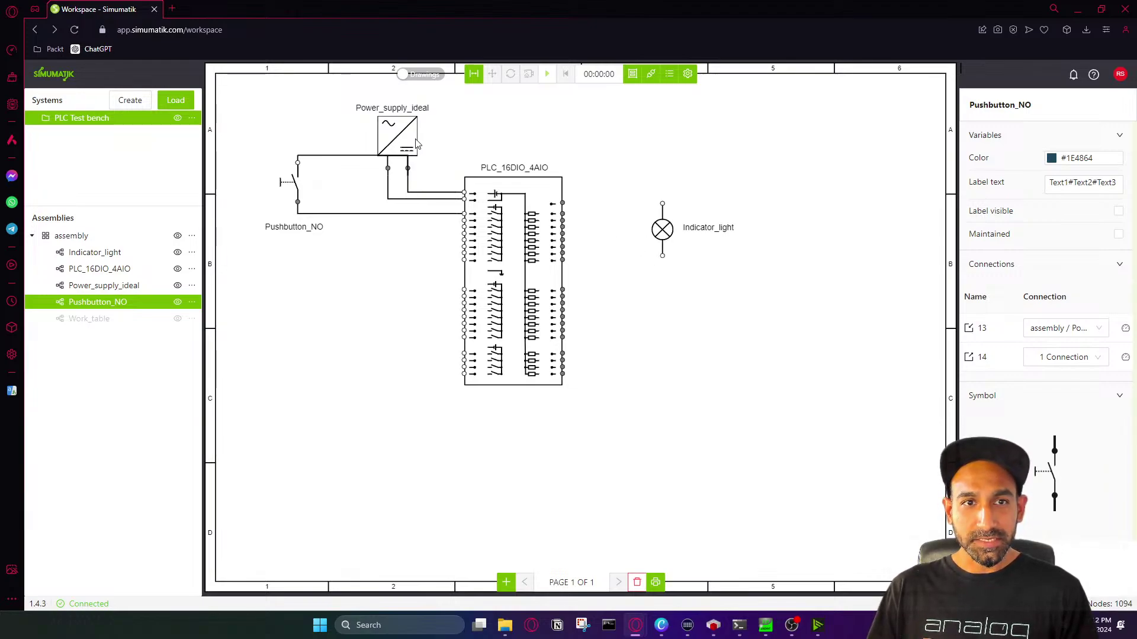
drag(417, 144, 381, 121)
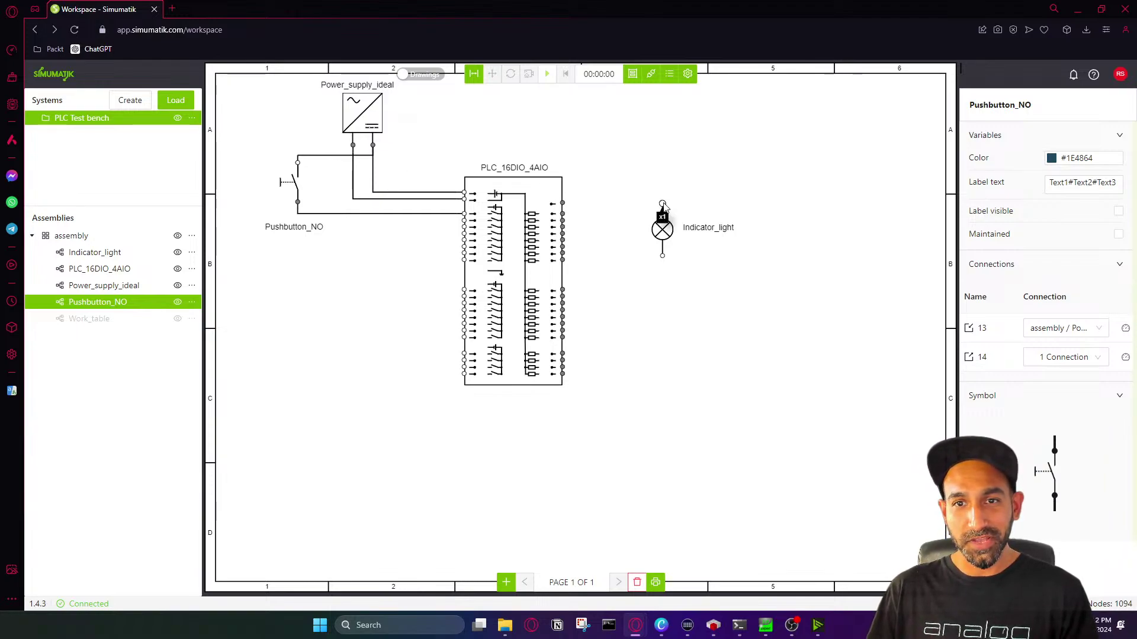
drag(663, 206, 455, 152)
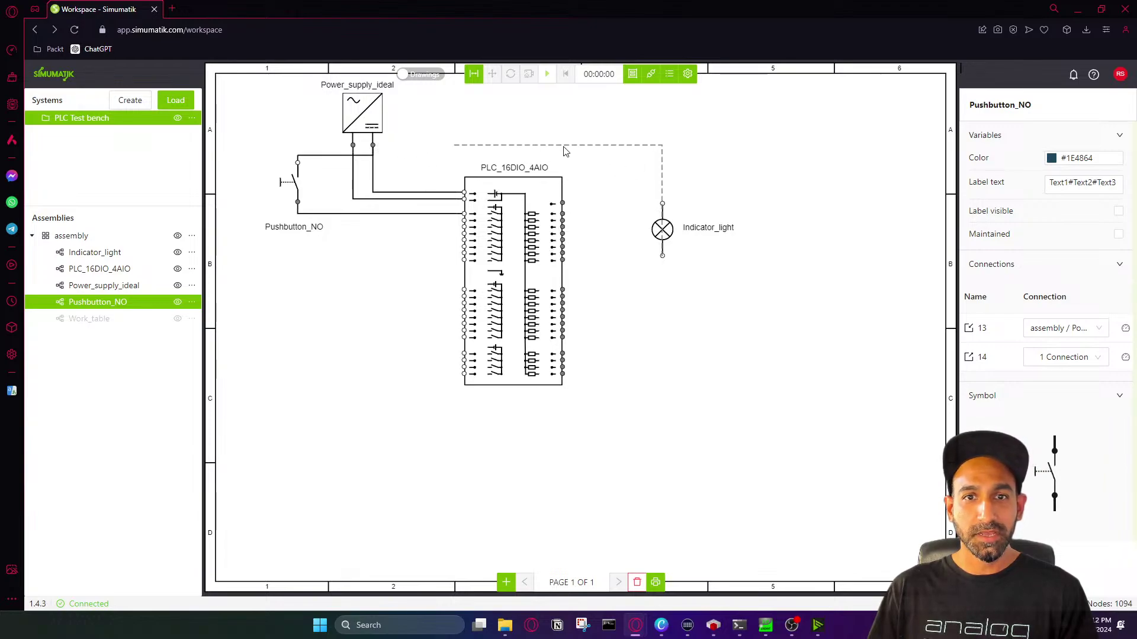
drag(564, 151, 599, 212)
drag(661, 234, 621, 240)
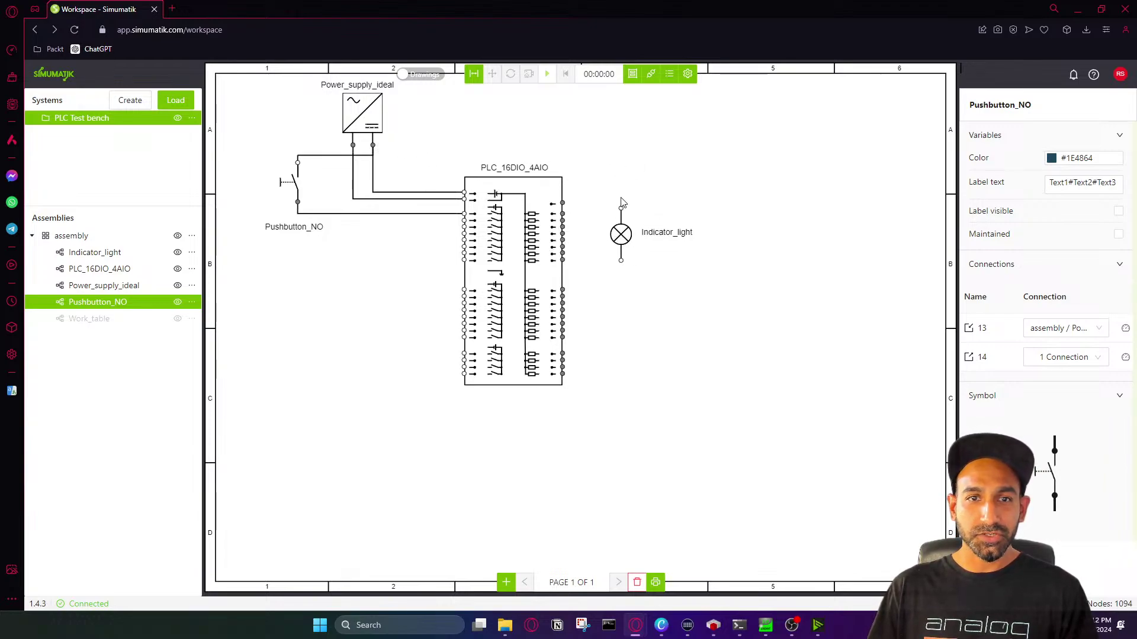
Return to the 3D view, read the x1 and x2 port descriptions in Indicator_light's component details, and go back to the workspace
click(414, 74)
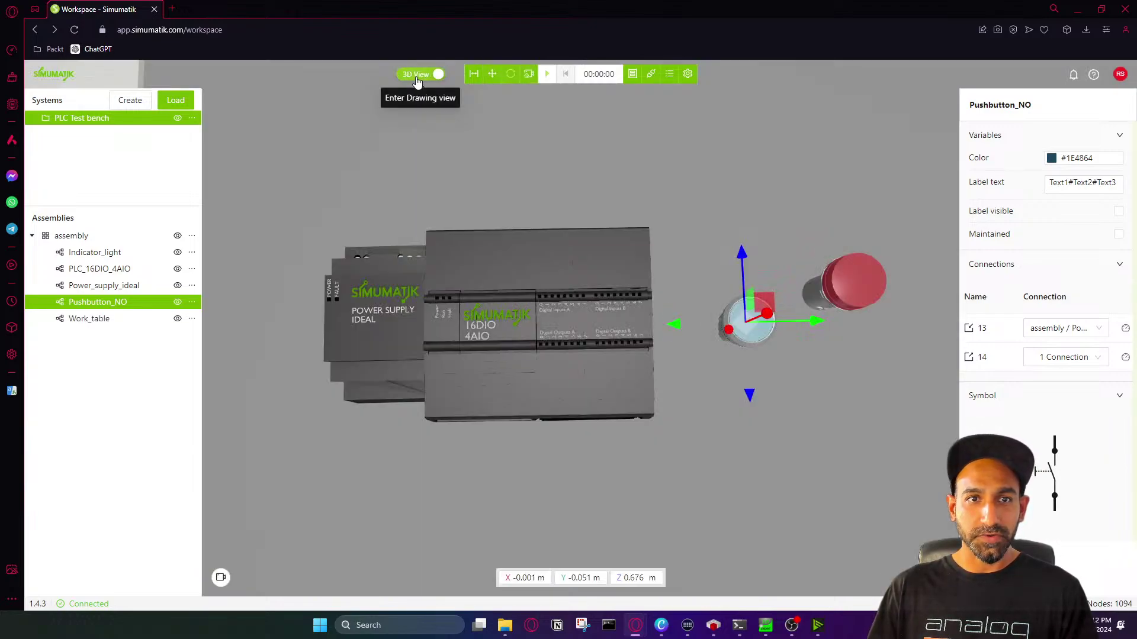
click(852, 289)
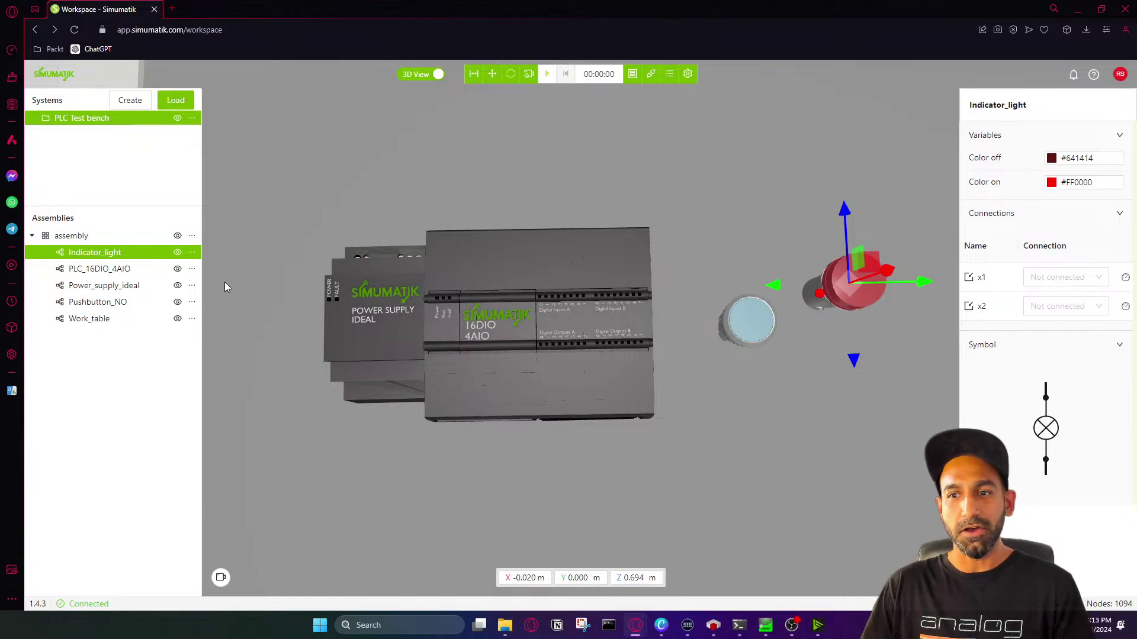
click(192, 253)
click(153, 395)
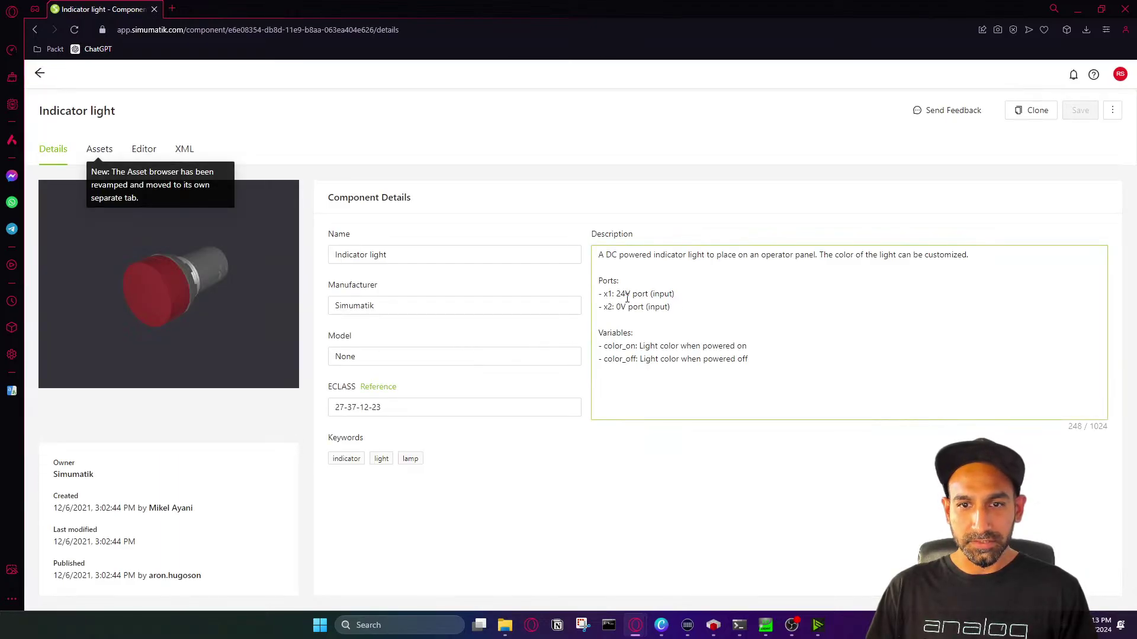
drag(607, 295, 650, 295)
click(633, 312)
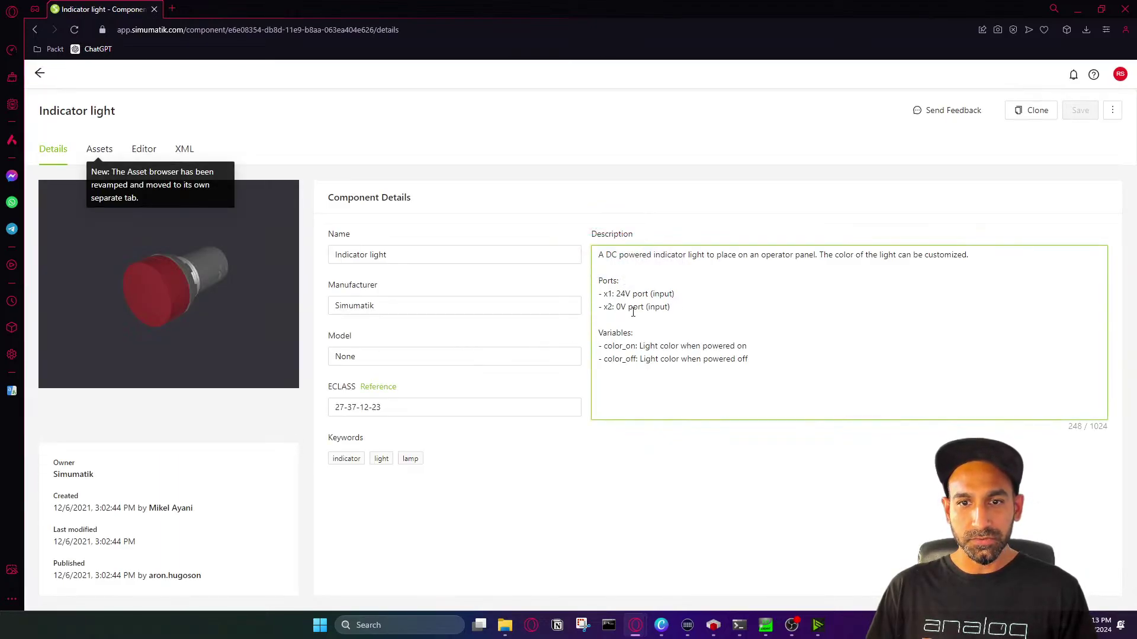
click(39, 74)
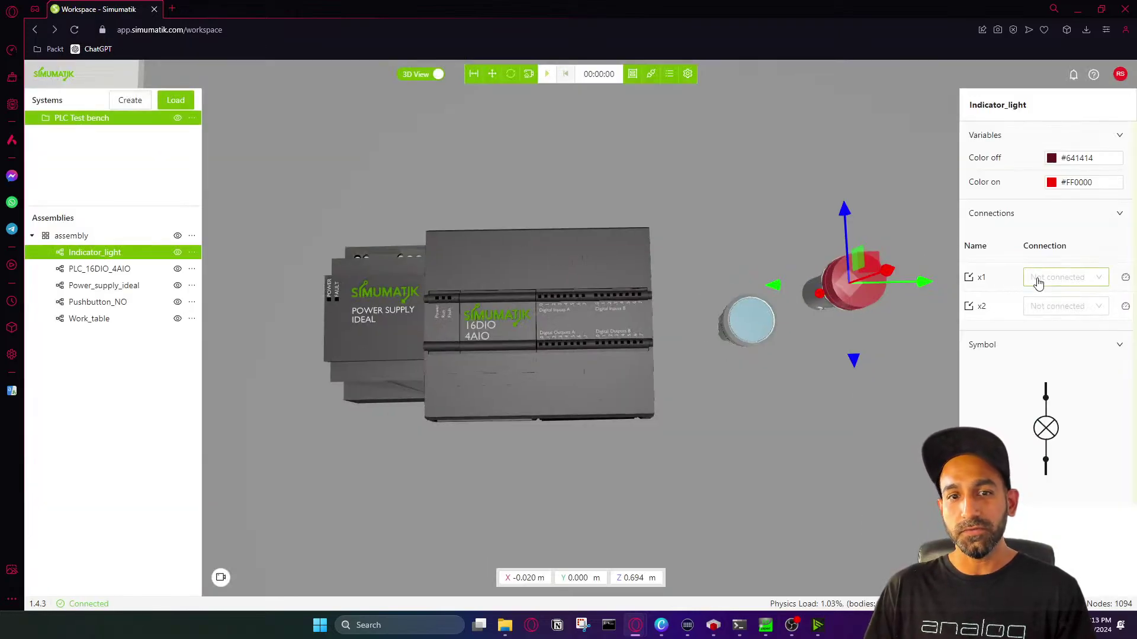
Connect the indicator light's x1 port to an output of PLC_16DIO_4AIO in the assembly
click(1068, 278)
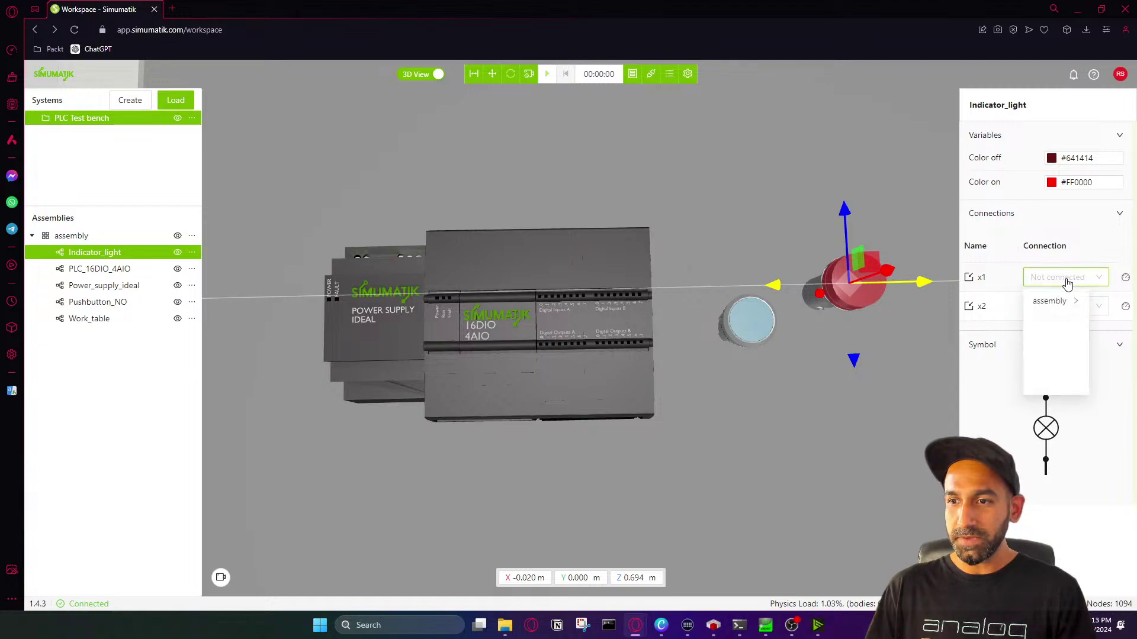
click(1051, 303)
click(1046, 326)
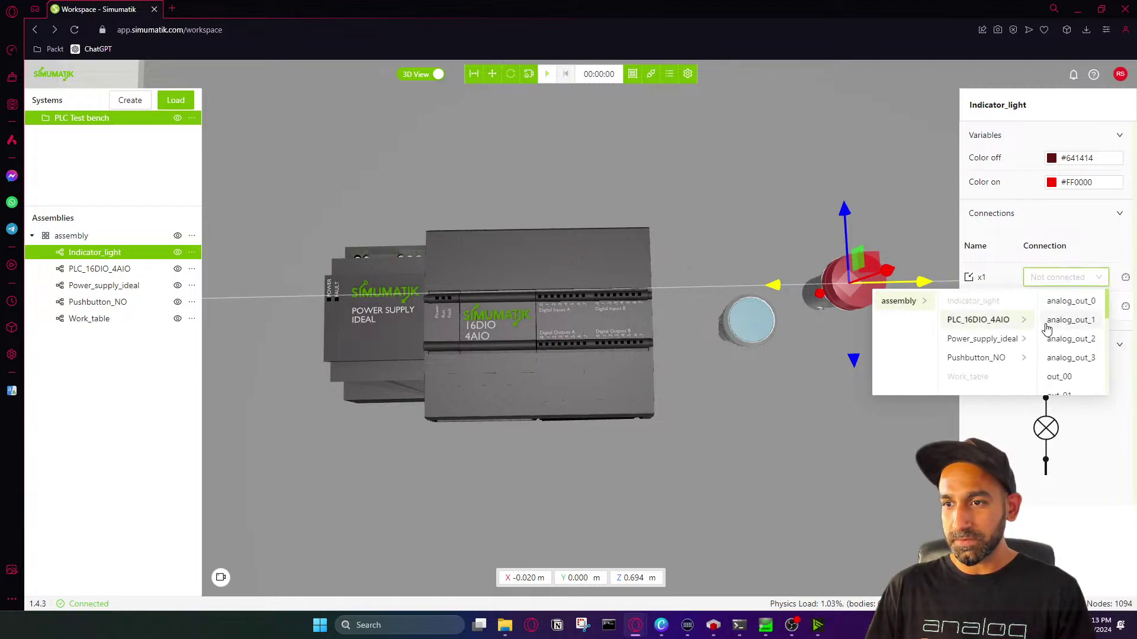
scroll(1064, 347, down, 2)
scroll(1063, 332, up, 2)
click(1064, 324)
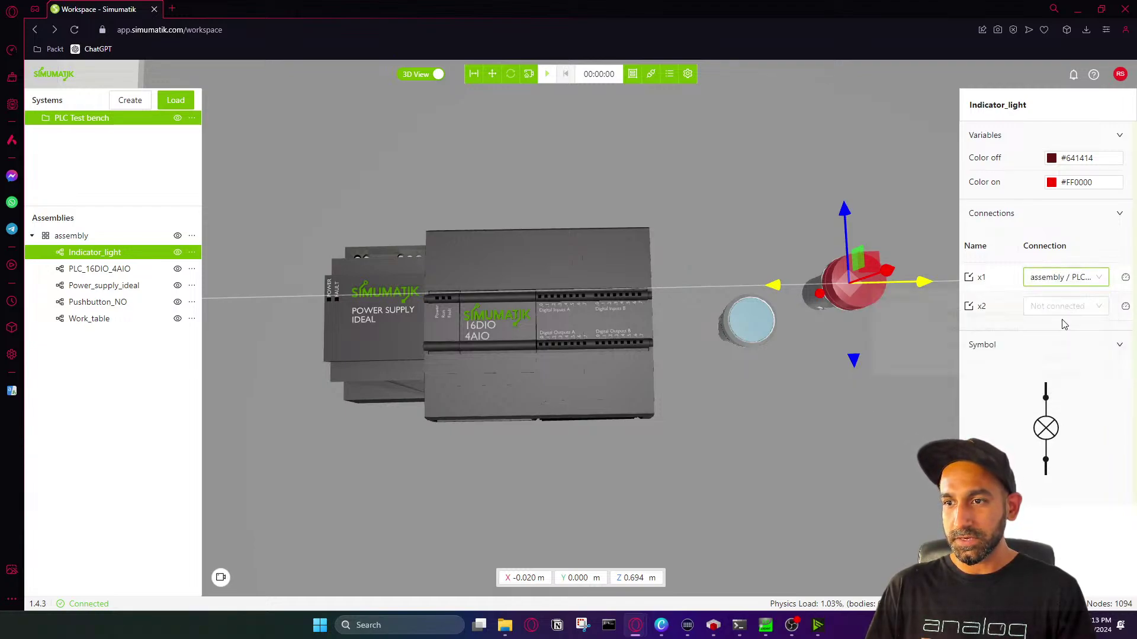
Connect the indicator light's x2 port to the Power_supply_ideal DC terminal that does not feed the pushbutton
click(1042, 306)
click(1044, 329)
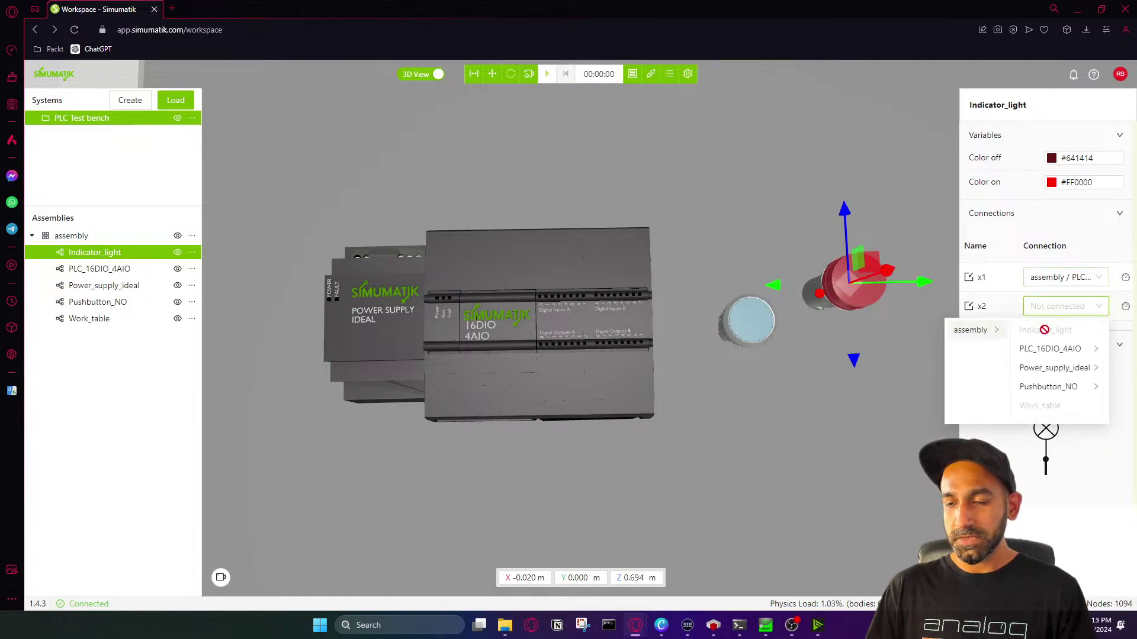
click(1052, 367)
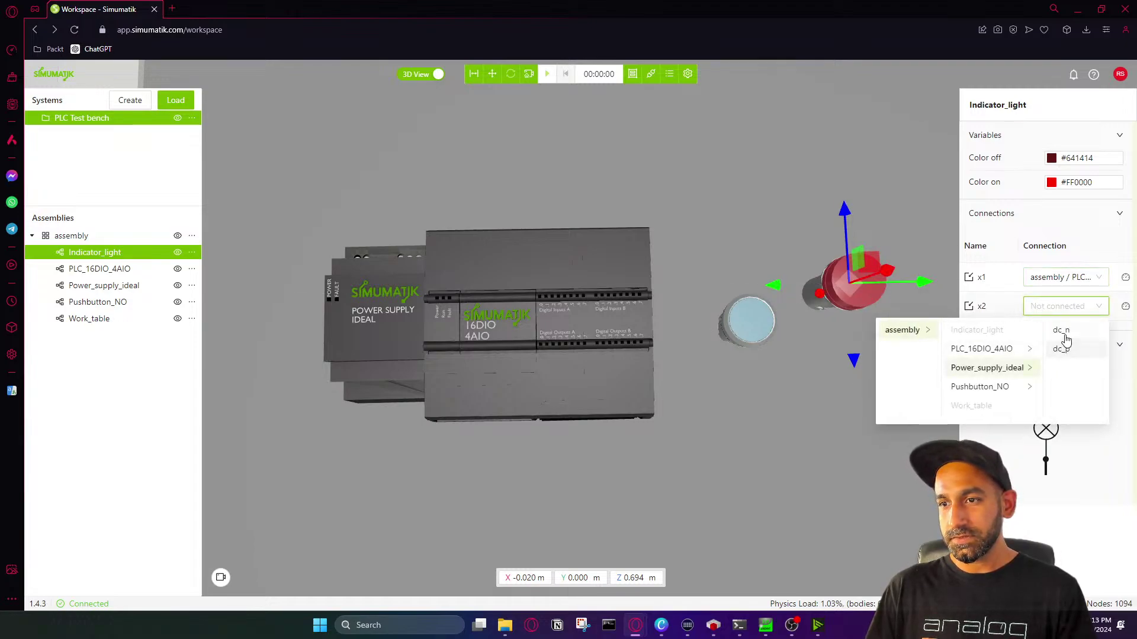
click(1064, 345)
scroll(694, 350, down, 1)
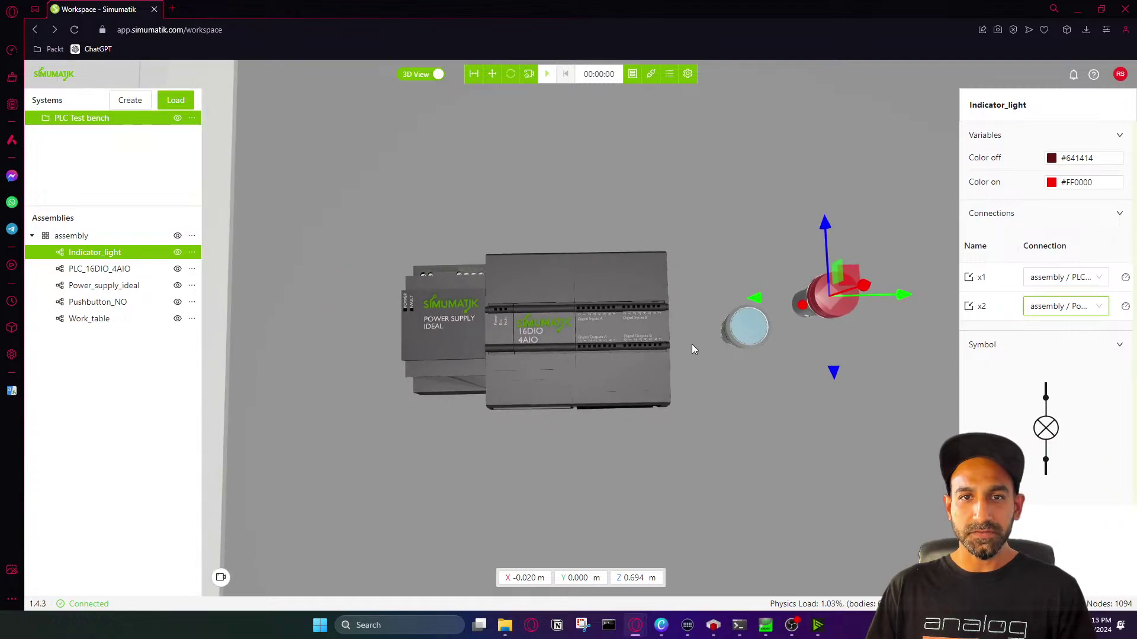
In the electrical drawing, shift the Indicator_light symbol slightly down and right of the PLC symbol, and return to the 3D view
click(415, 75)
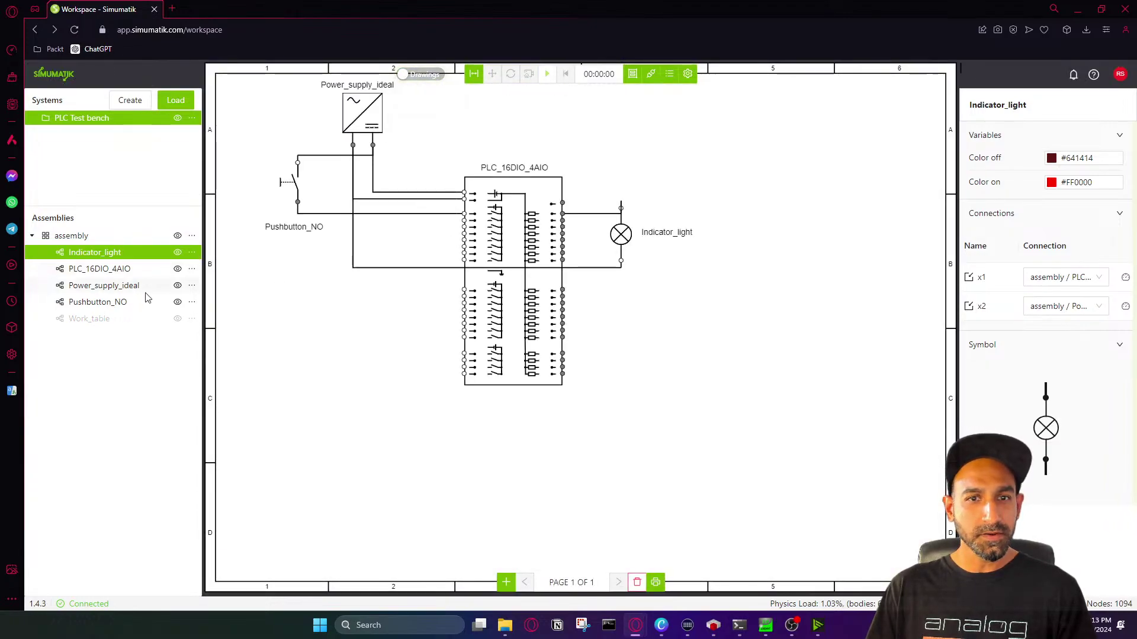
drag(629, 238, 650, 256)
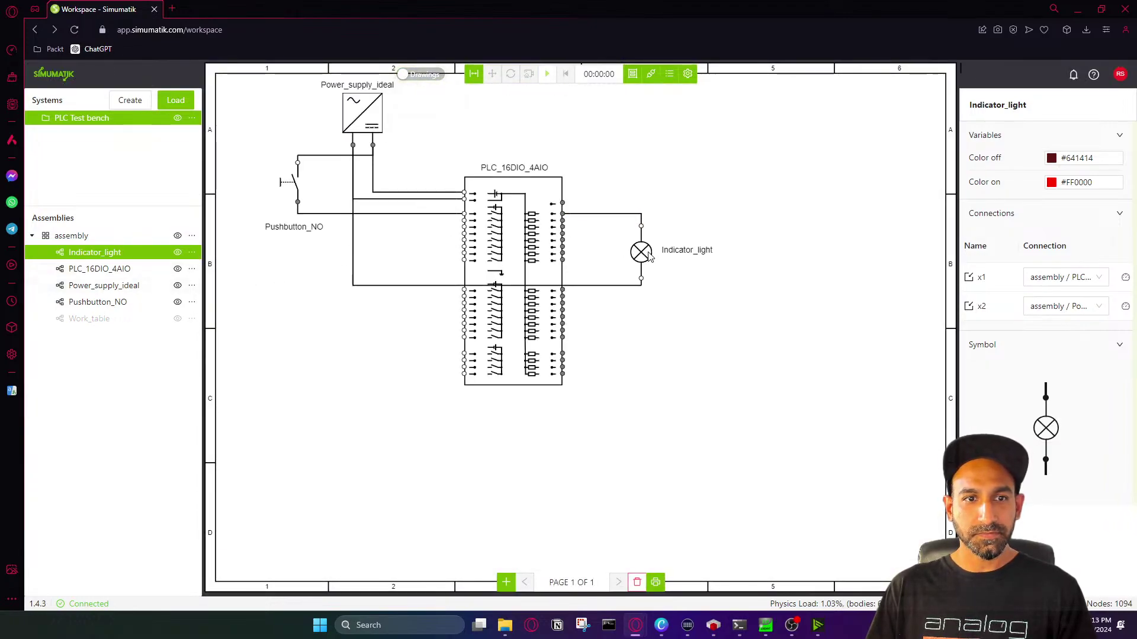
click(412, 75)
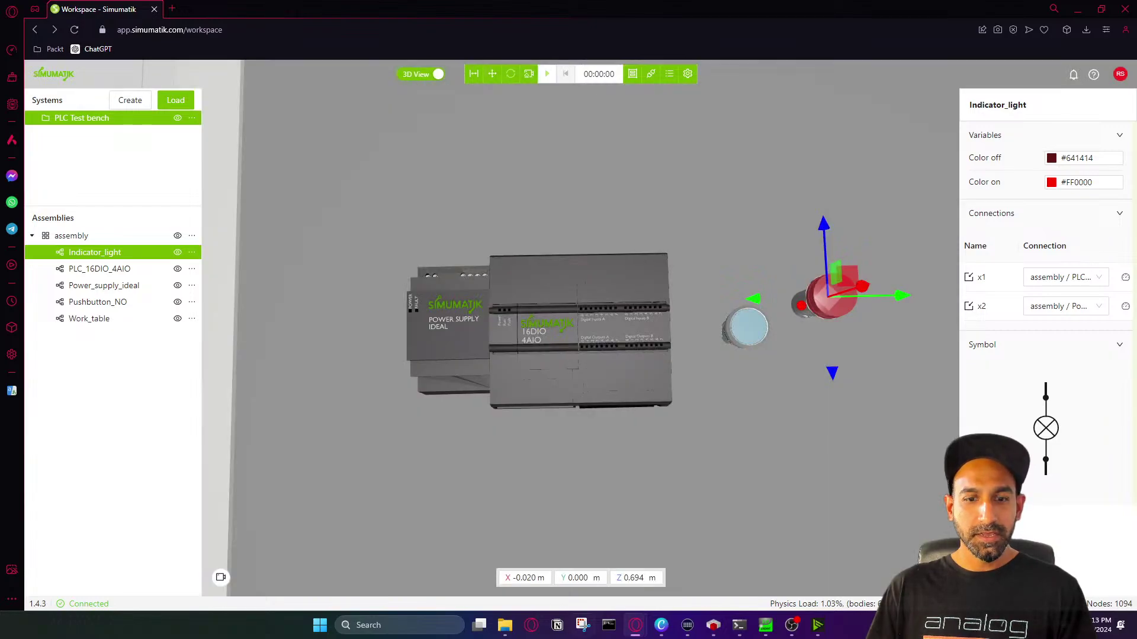
Switch to the PLC Exercises presentation and review the wiring and requirements of exercise 2.1
mouse_move(662, 625)
click(720, 560)
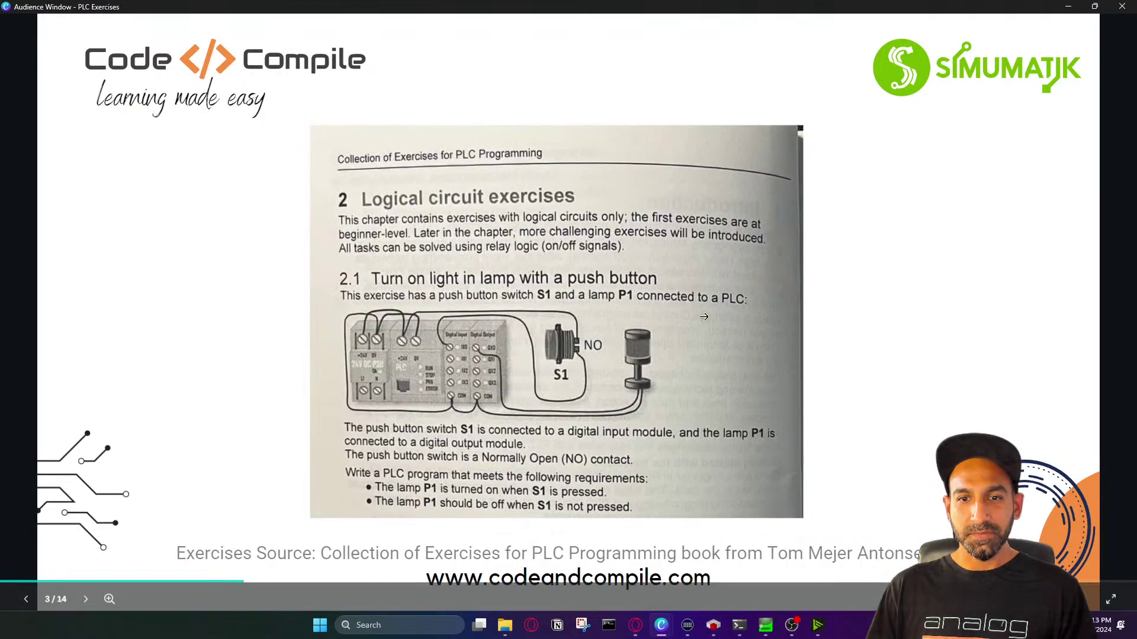
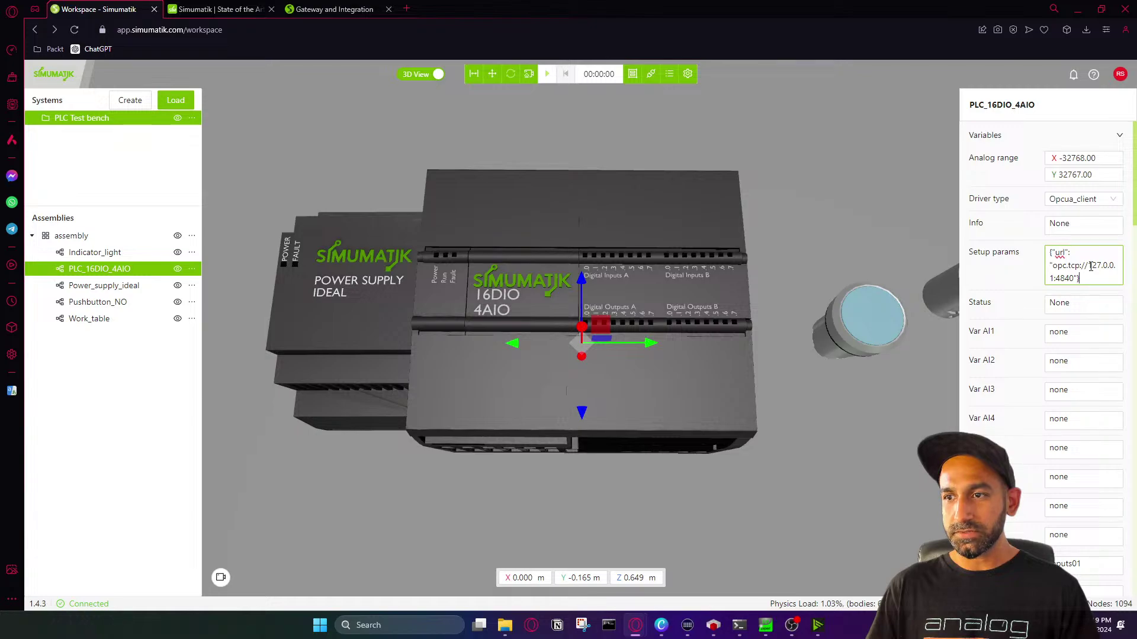
Examine PLC_16DIO_4AIO's OPC UA setup parameters, including the server address, and its input and output variable names
drag(1088, 267, 1071, 273)
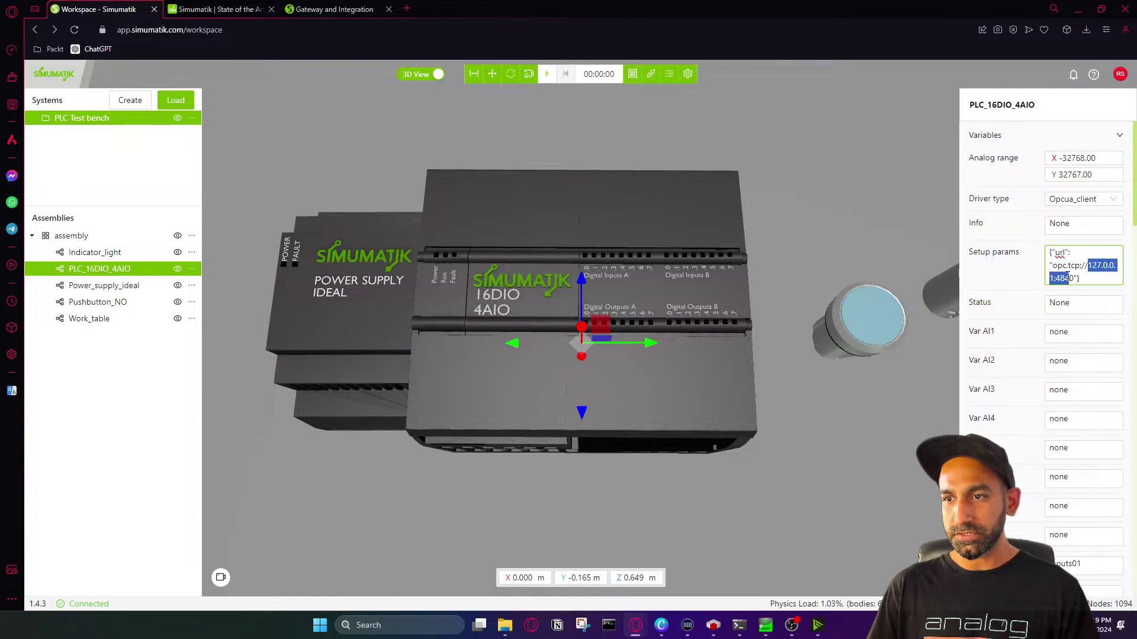
click(1089, 281)
scroll(1053, 382, down, 4)
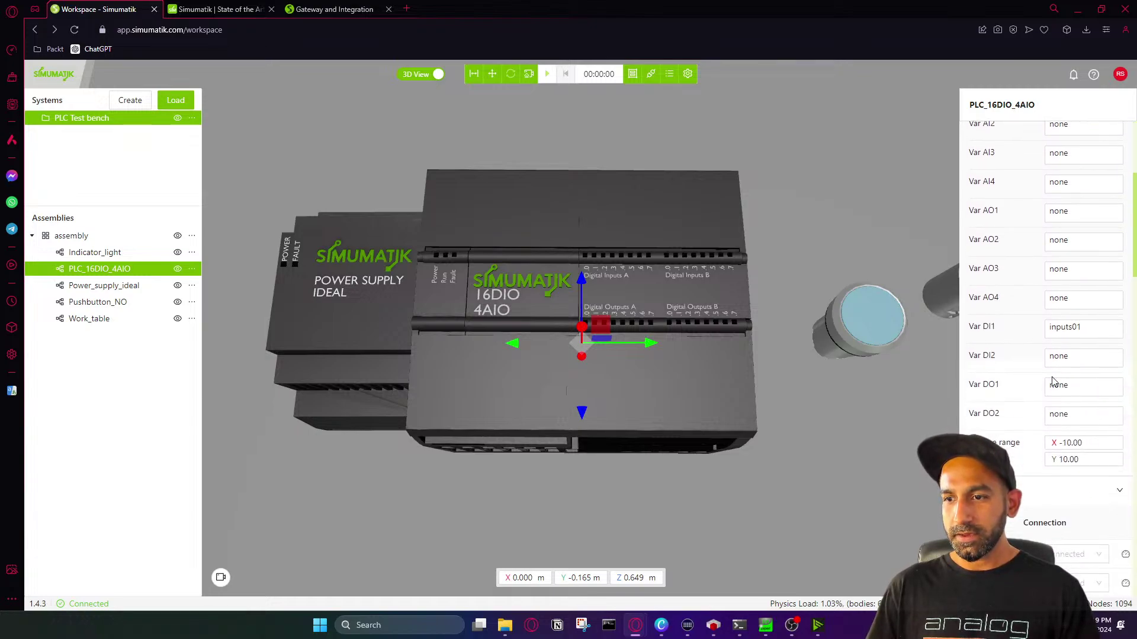
scroll(1049, 385, down, 5)
scroll(1048, 381, up, 7)
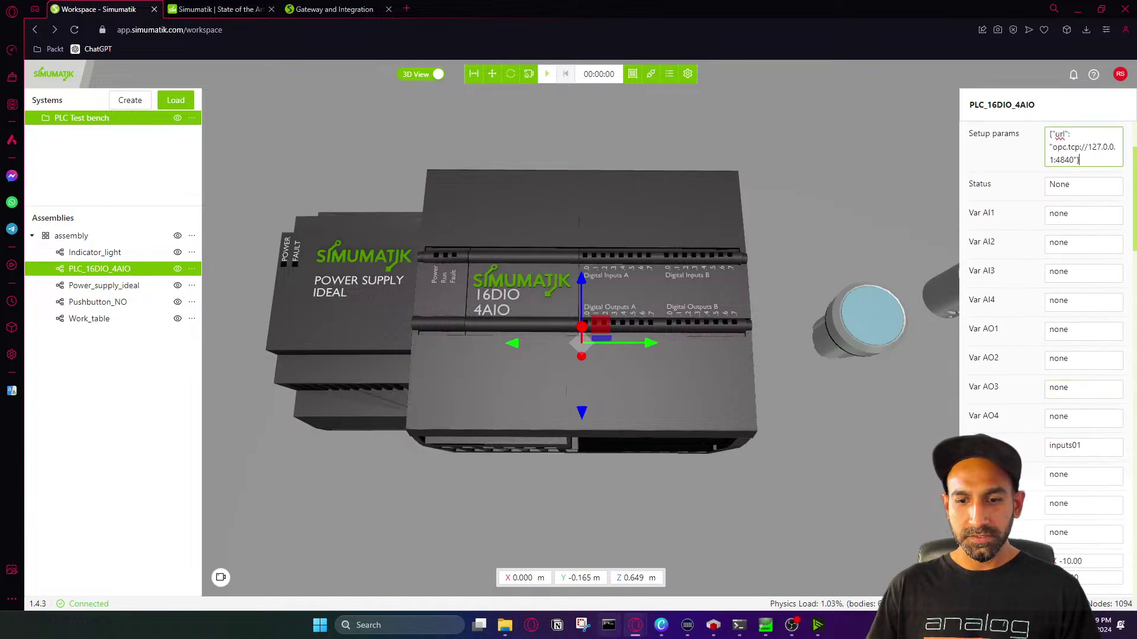
Switch to CODESYS, add a Symbol Configuration with OPC UA support to the Application, and build it to load the symbols
click(713, 630)
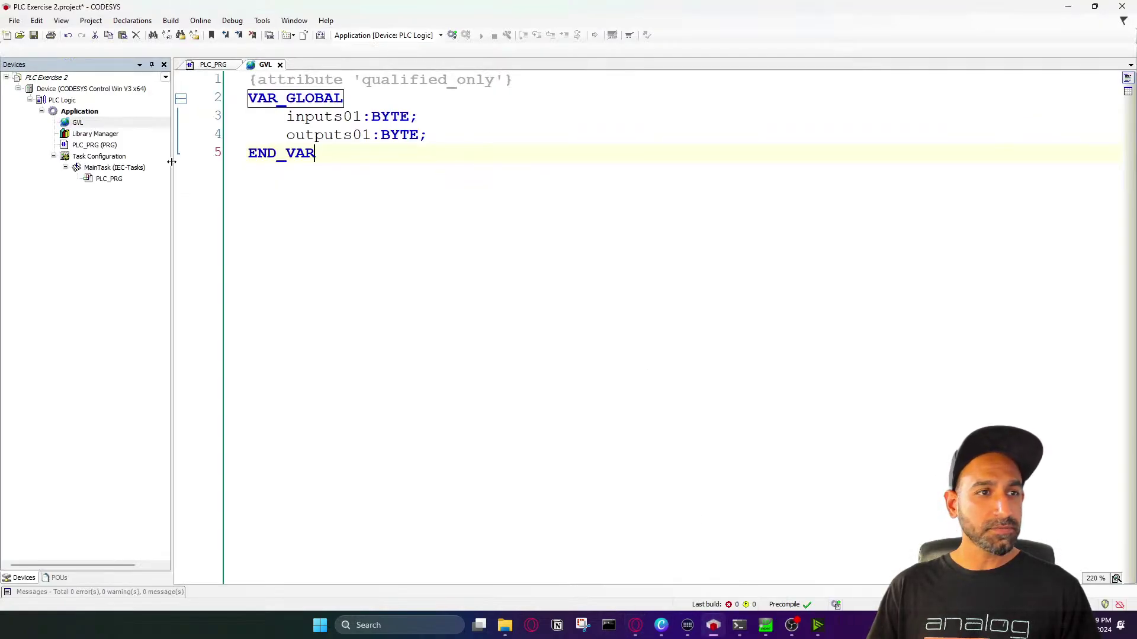
right_click(79, 112)
mouse_move(205, 212)
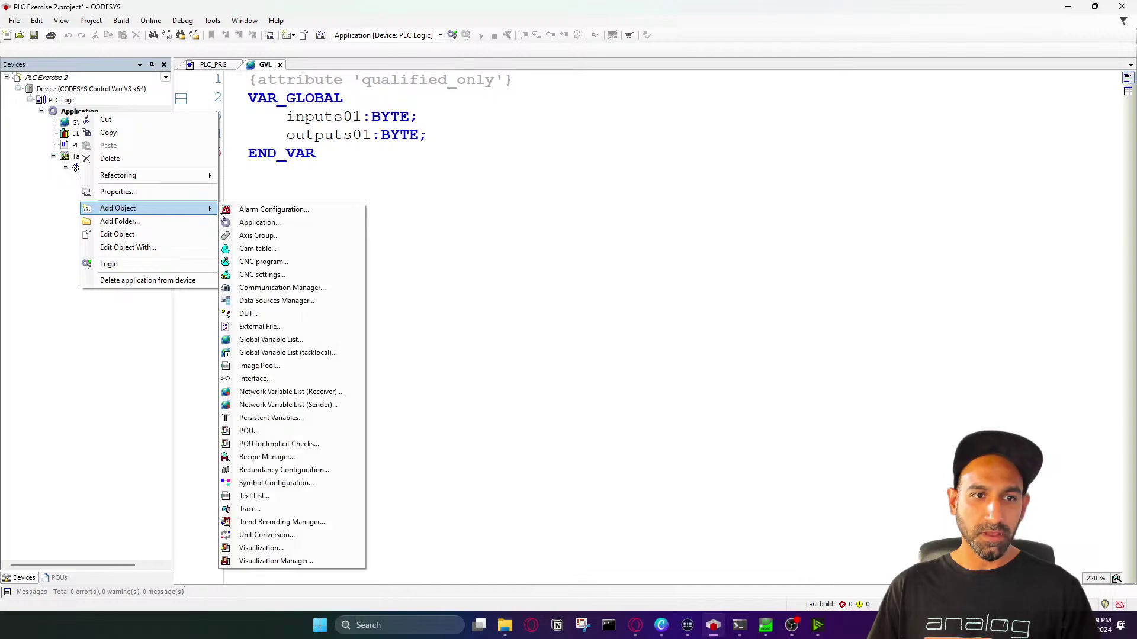
click(264, 486)
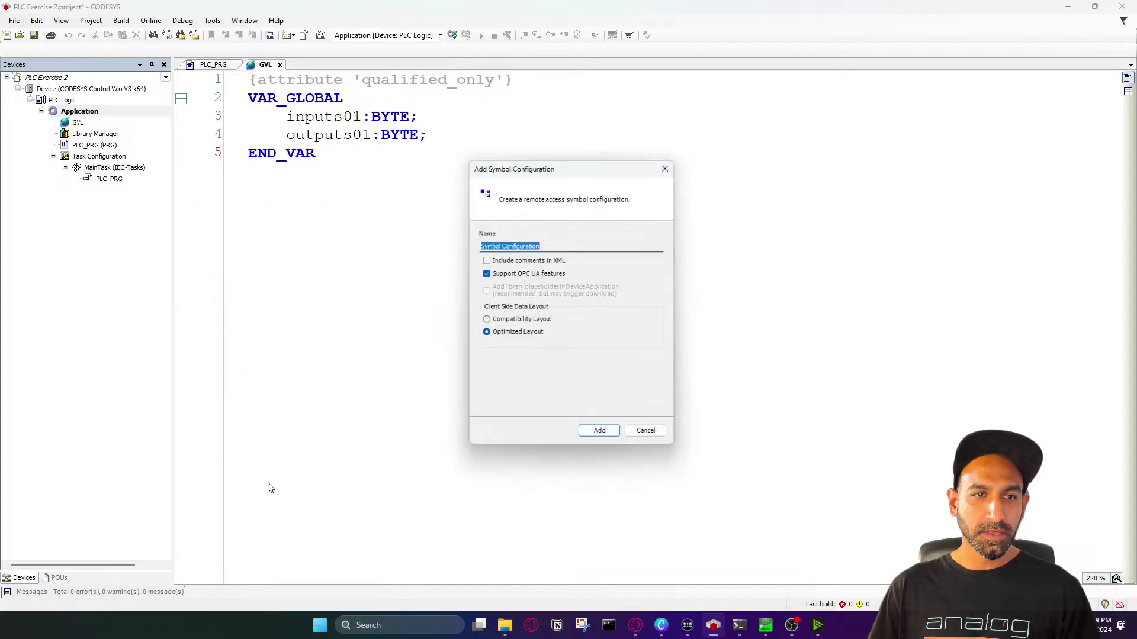
click(594, 436)
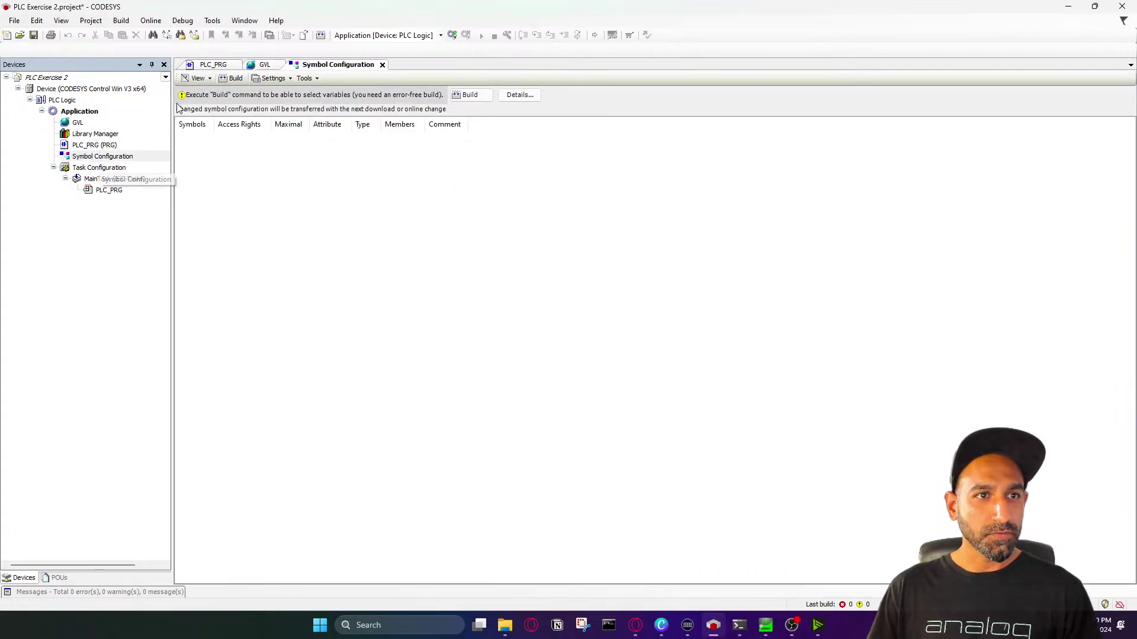
click(232, 79)
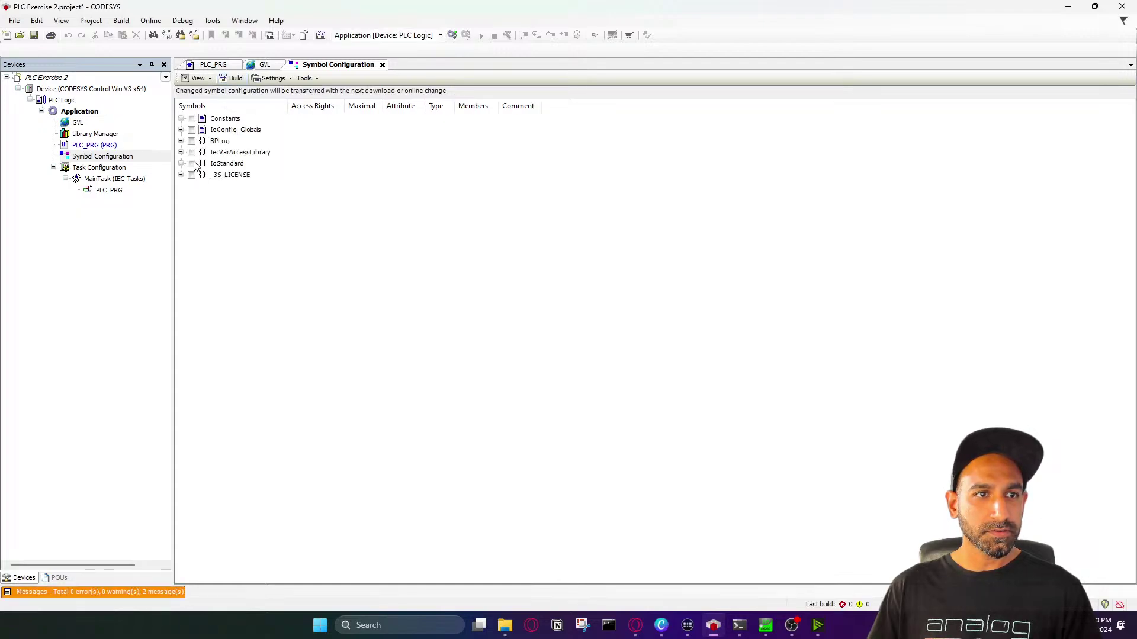
Enable the Link always build option in the properties of the GVL global variable list
click(78, 123)
right_click(77, 123)
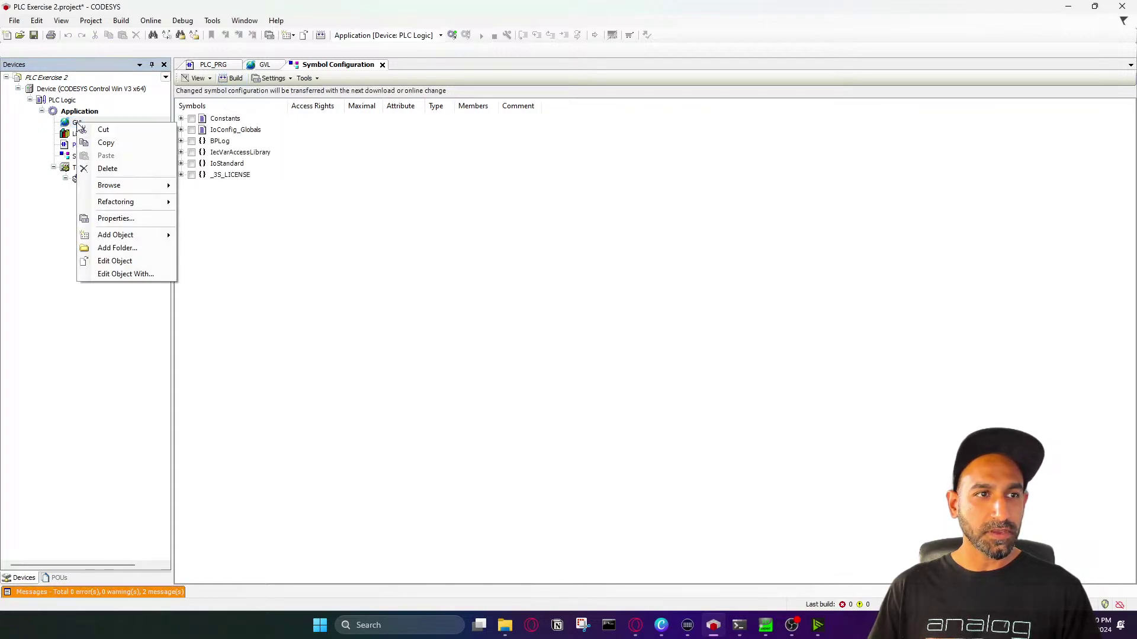
click(103, 218)
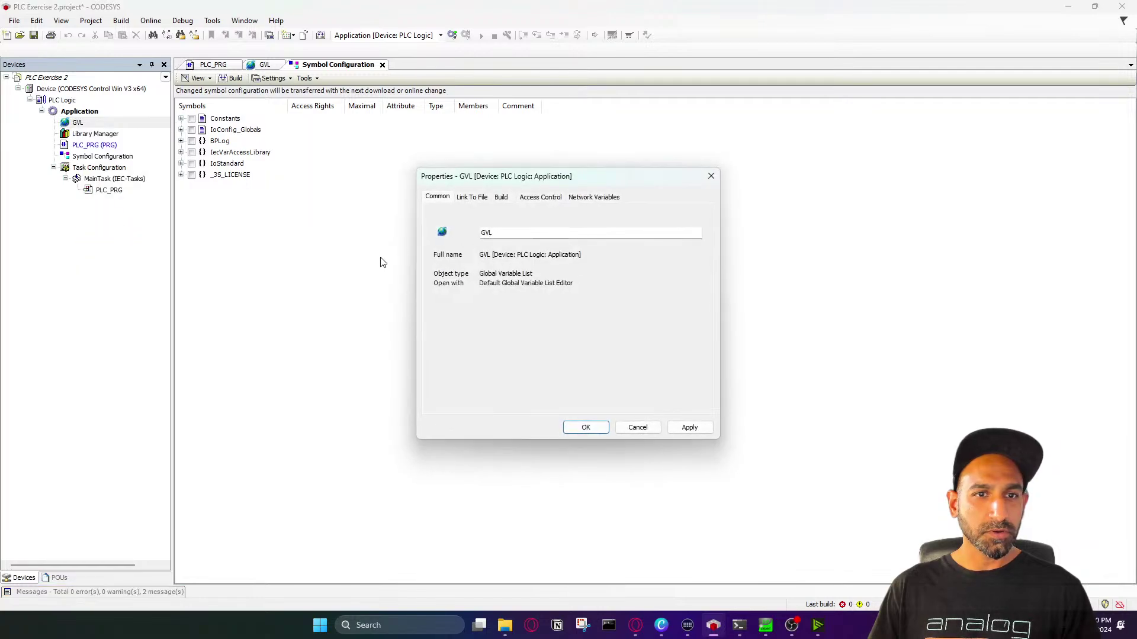
click(472, 197)
click(500, 199)
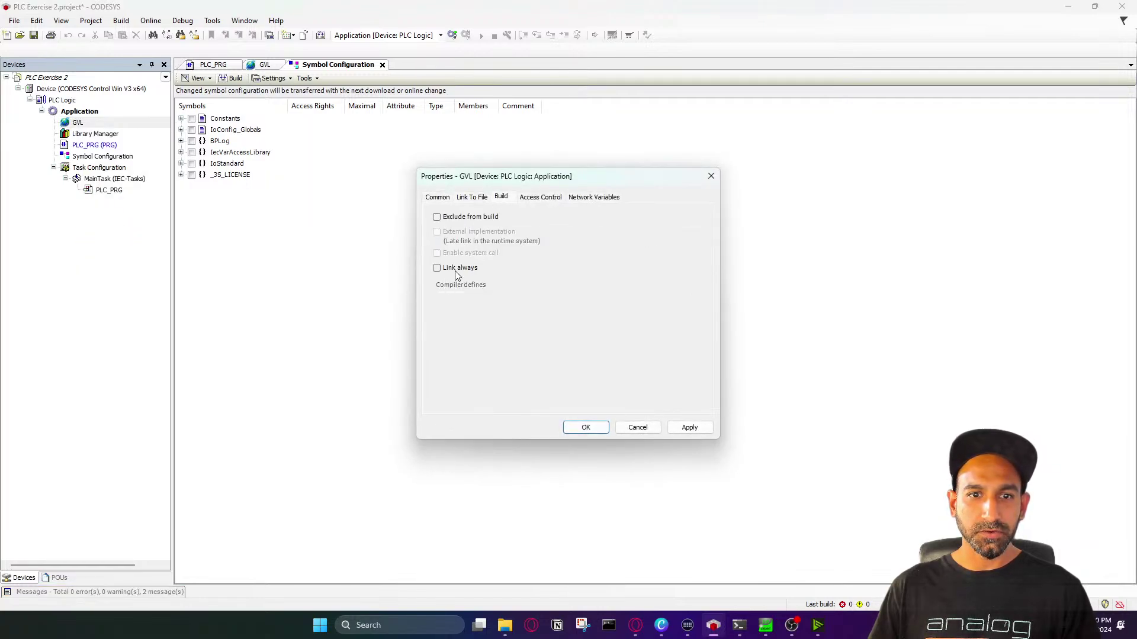
click(692, 428)
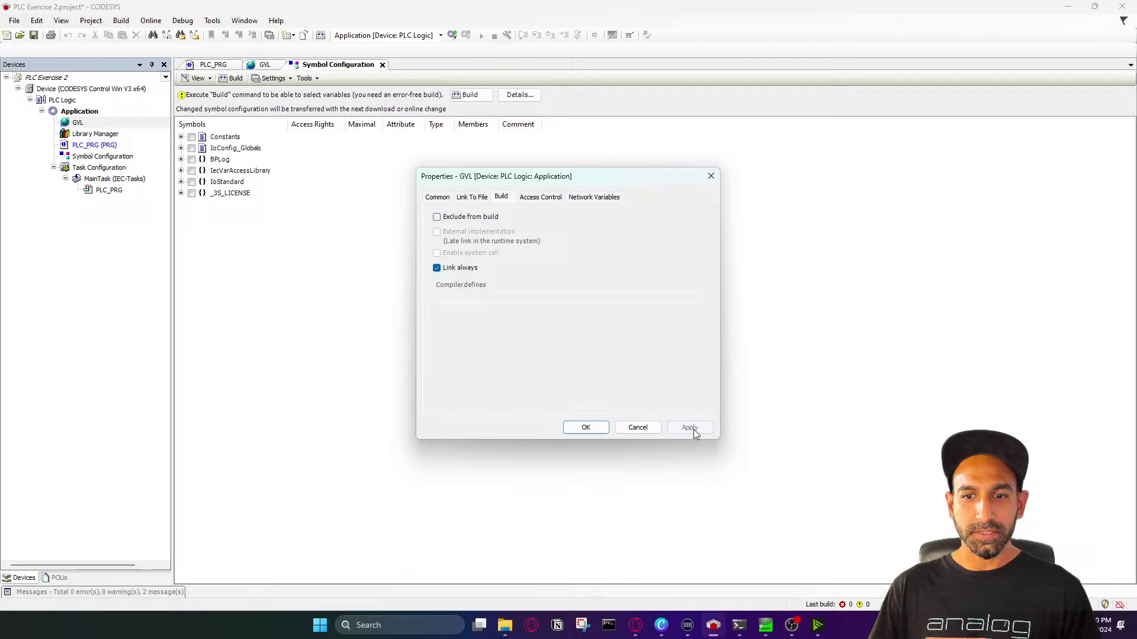
click(585, 427)
Rebuild the symbol configuration and include the whole GVL list with inputs01 and outputs01
click(228, 78)
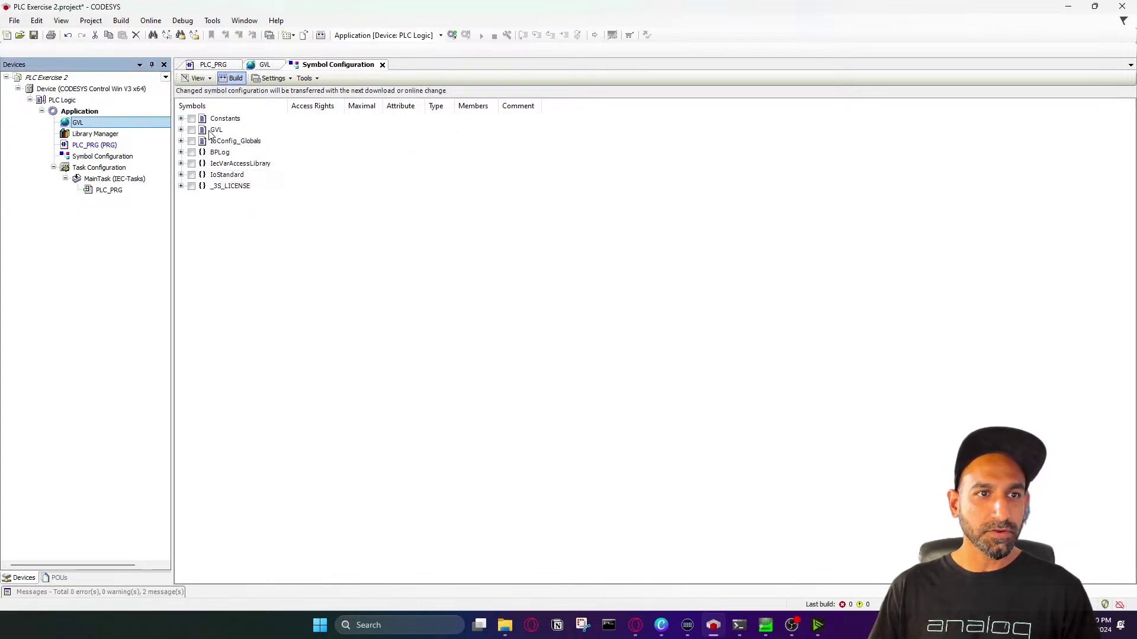
click(181, 130)
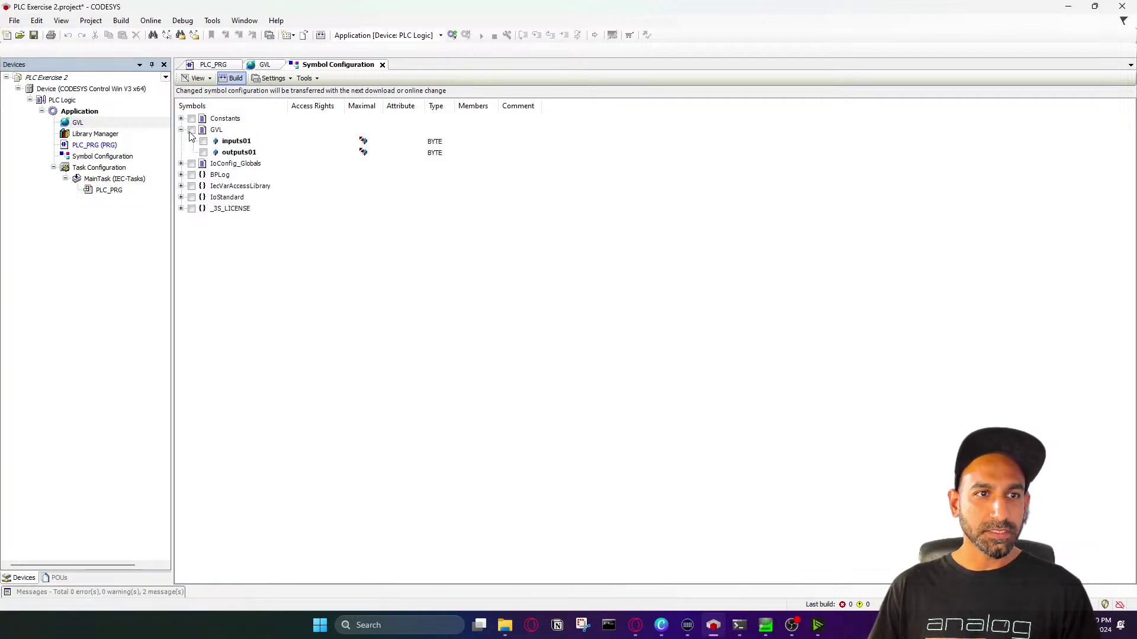
click(191, 130)
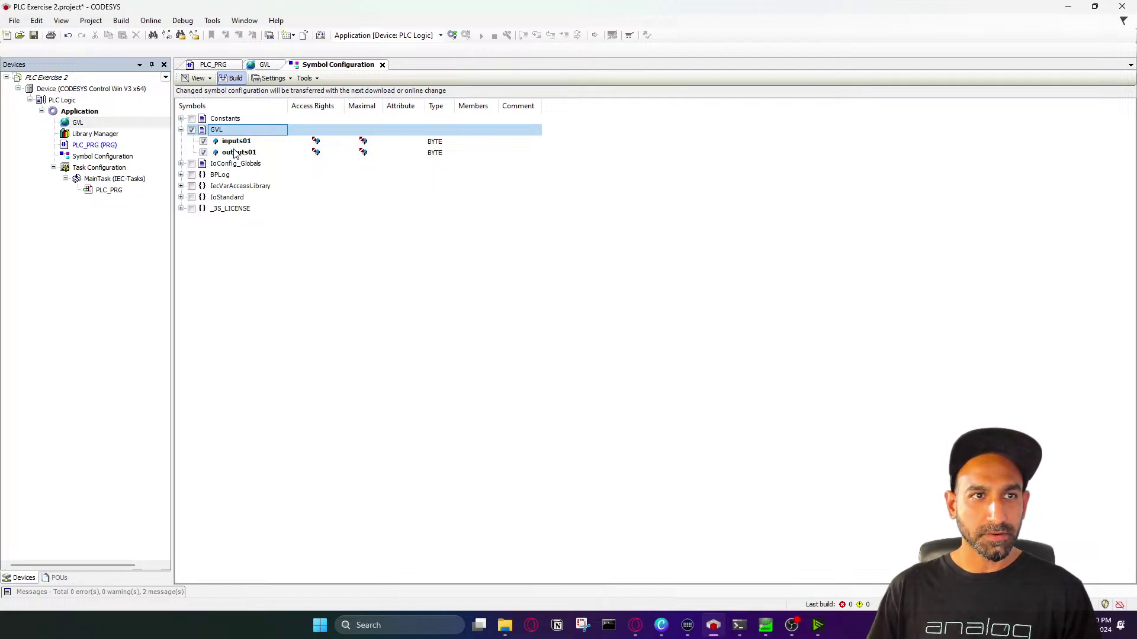
Open the Device's communication settings and scan the network for controllers
click(264, 64)
click(216, 67)
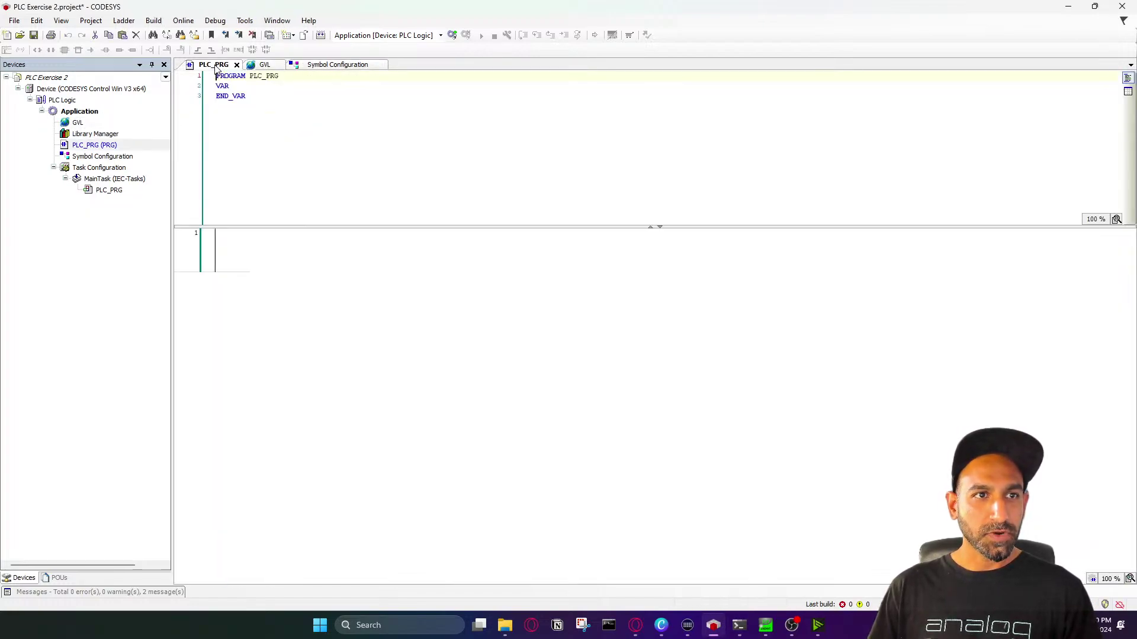
double_click(85, 90)
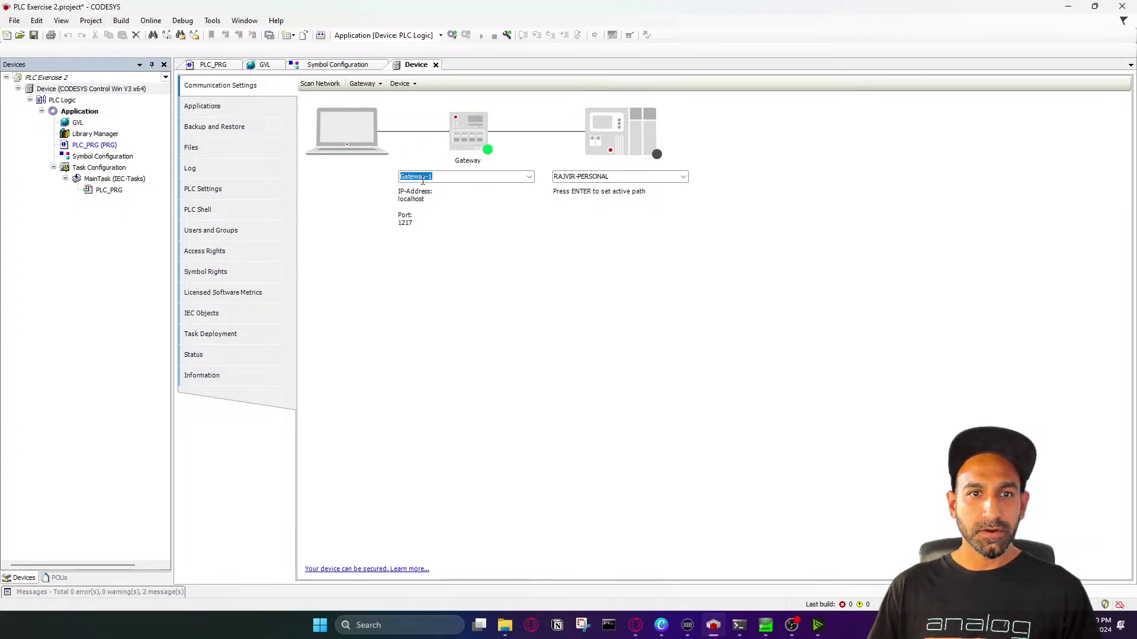
click(320, 83)
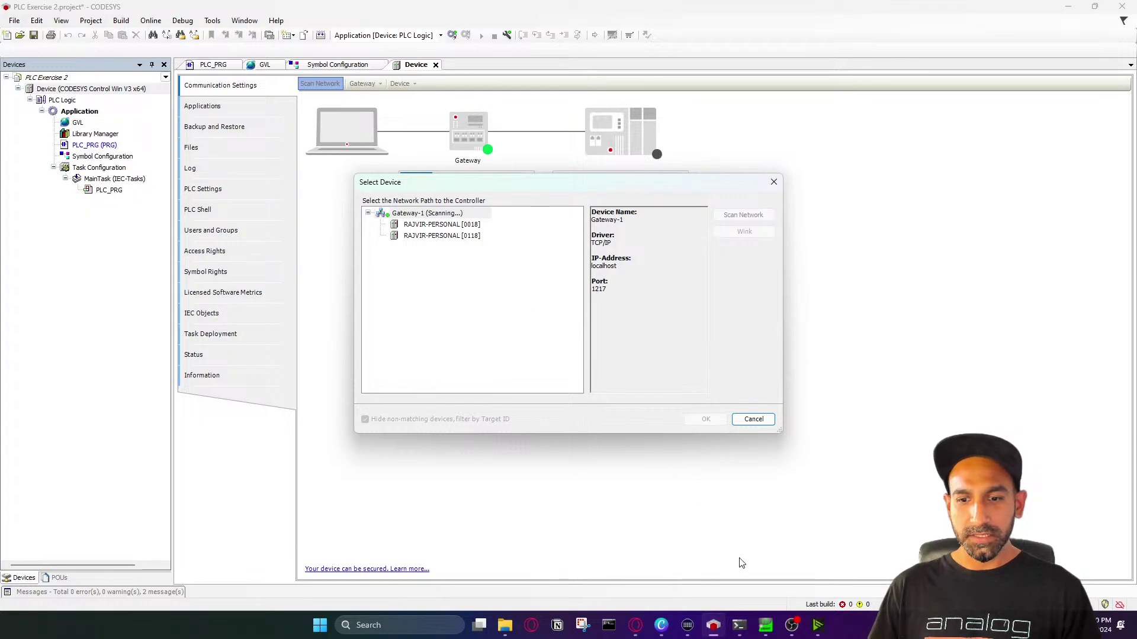
Close both running CODESYS Control Win V3 console windows and cancel the device selection
click(739, 628)
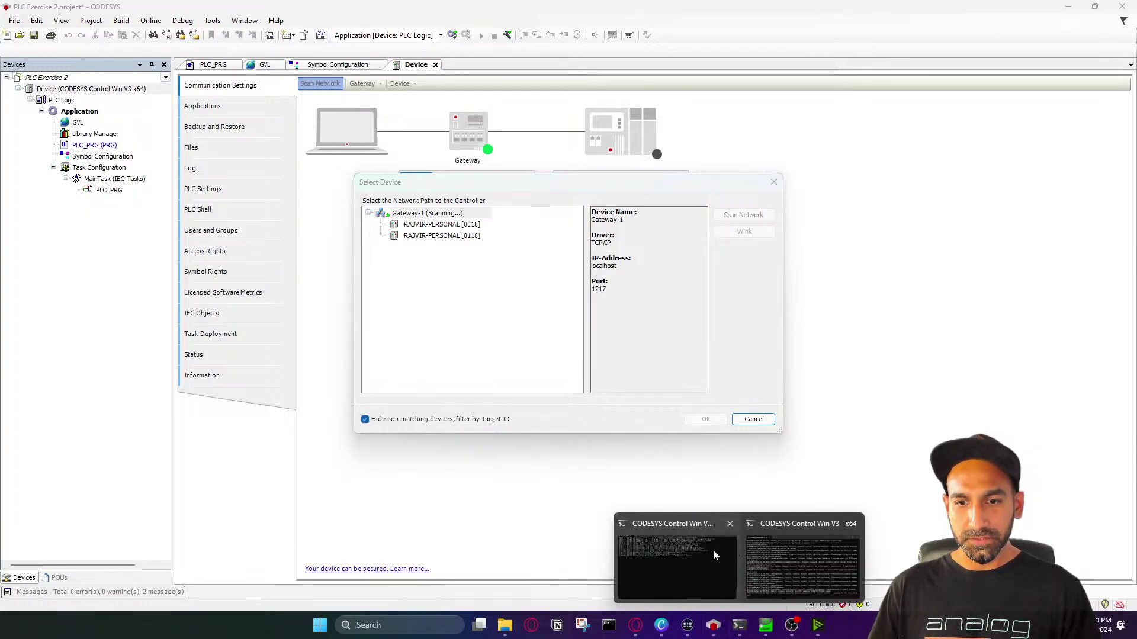
click(711, 550)
click(780, 574)
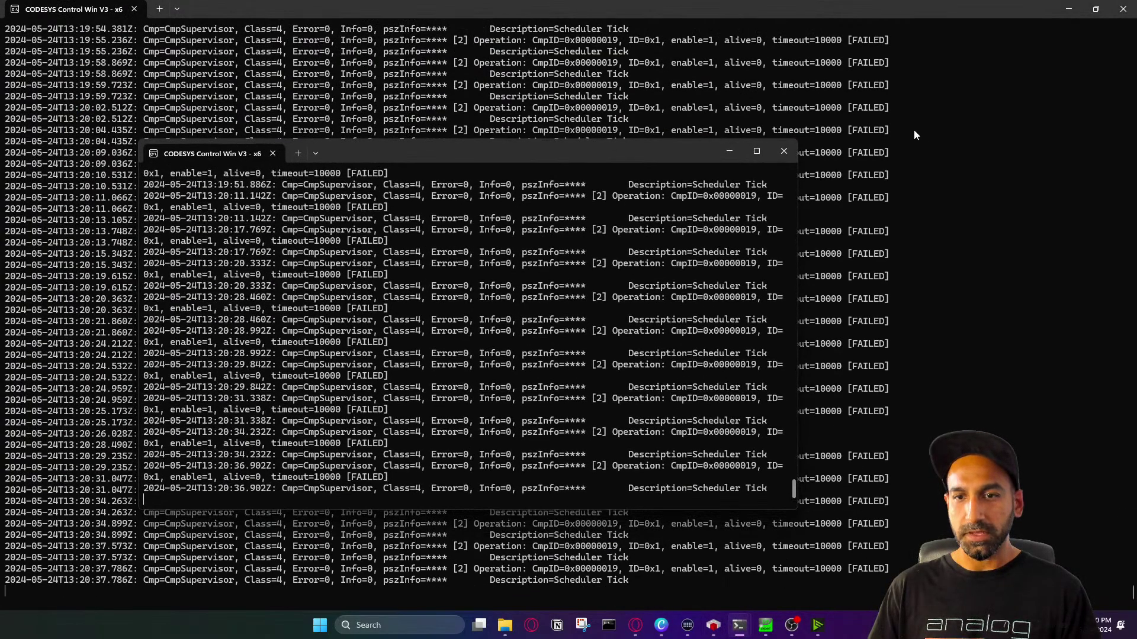
click(1123, 9)
click(779, 154)
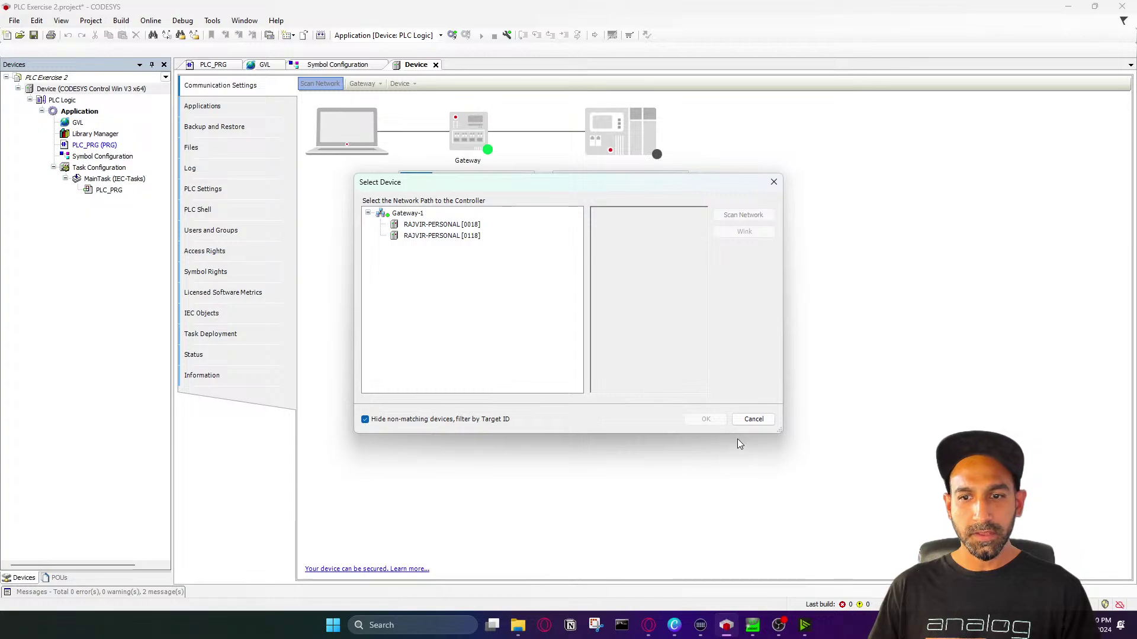
click(744, 419)
Launch a fresh CODESYS Control Win V3 - x64 soft PLC, move its console window aside, and return to the Device settings
click(456, 626)
text(c)
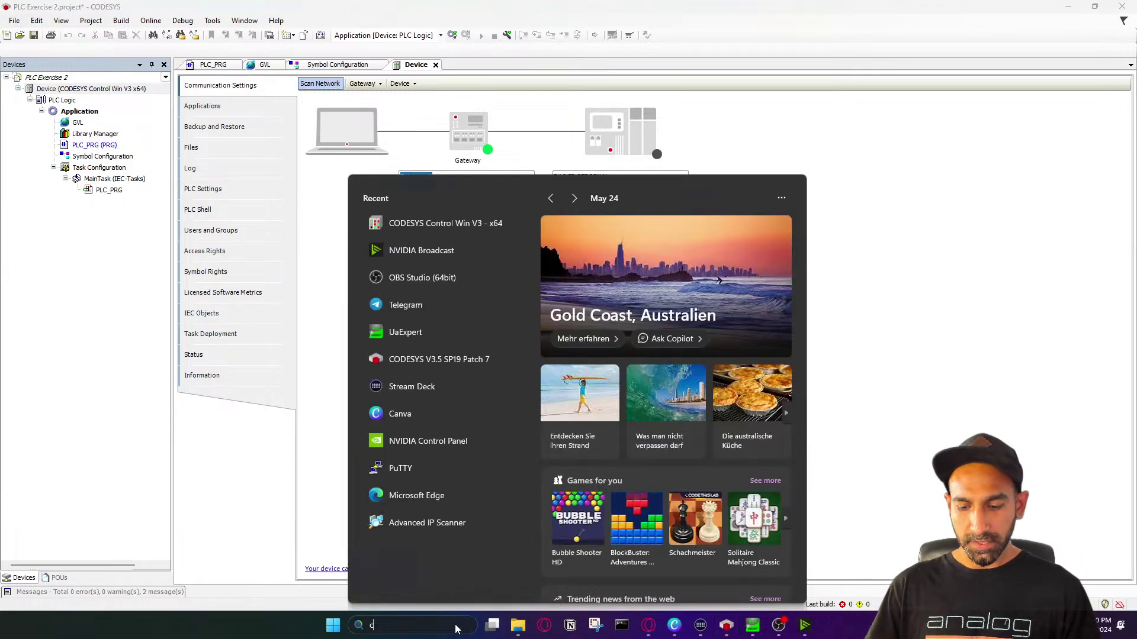
text(odeSYS V3.5 SP19 Patch 7)
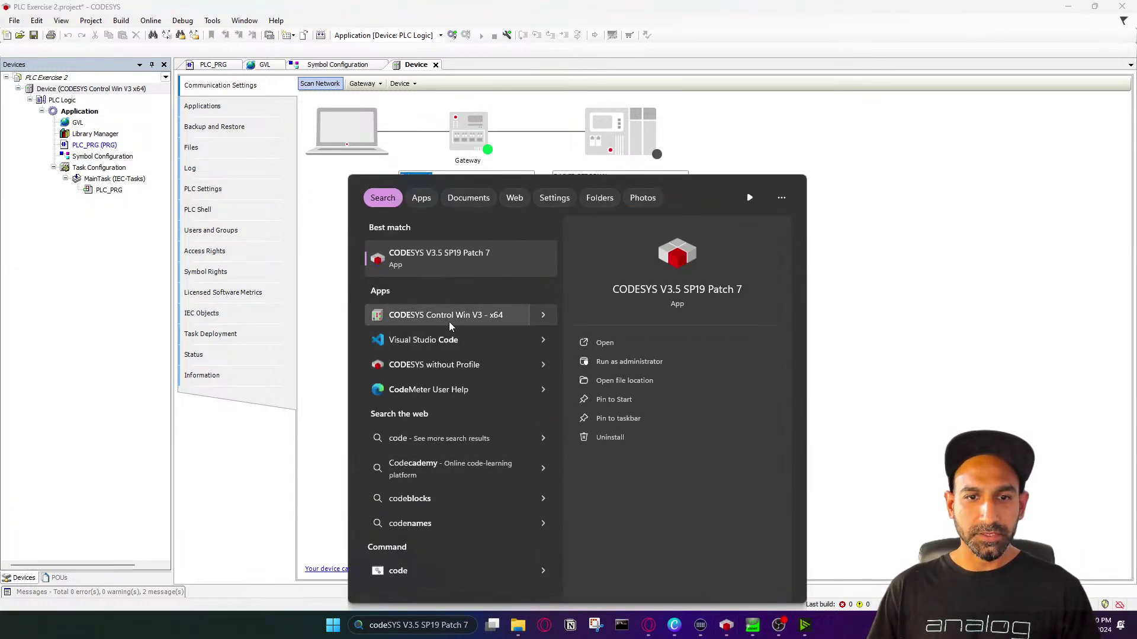
click(449, 322)
drag(455, 104, 805, 144)
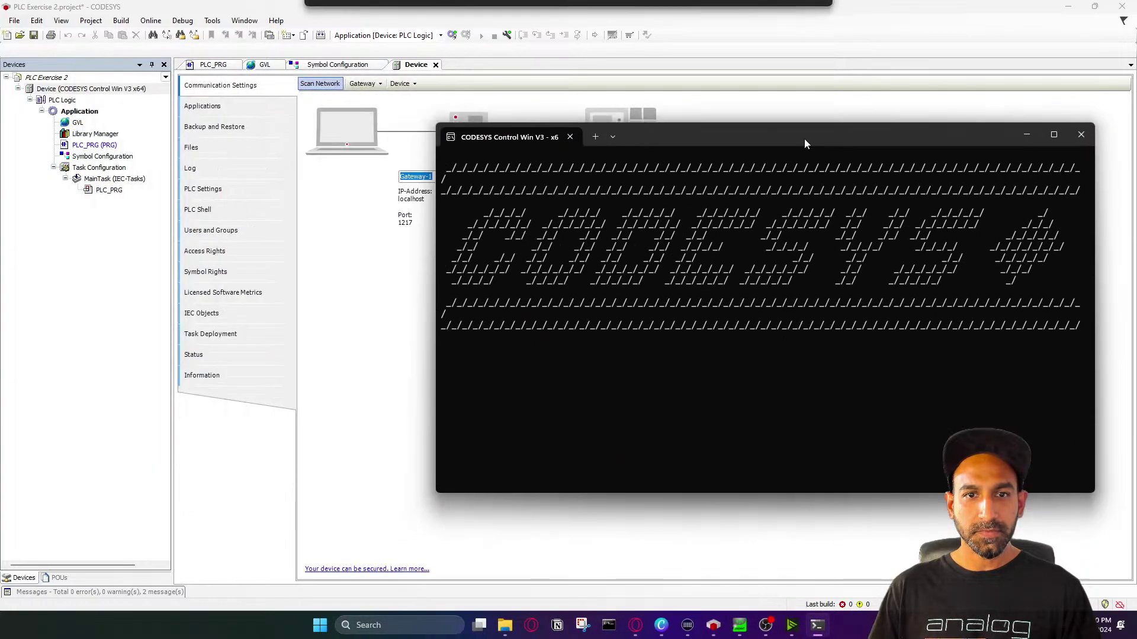
click(358, 106)
Scan the network for controllers and select the soft PLC found under Gateway-1
click(323, 84)
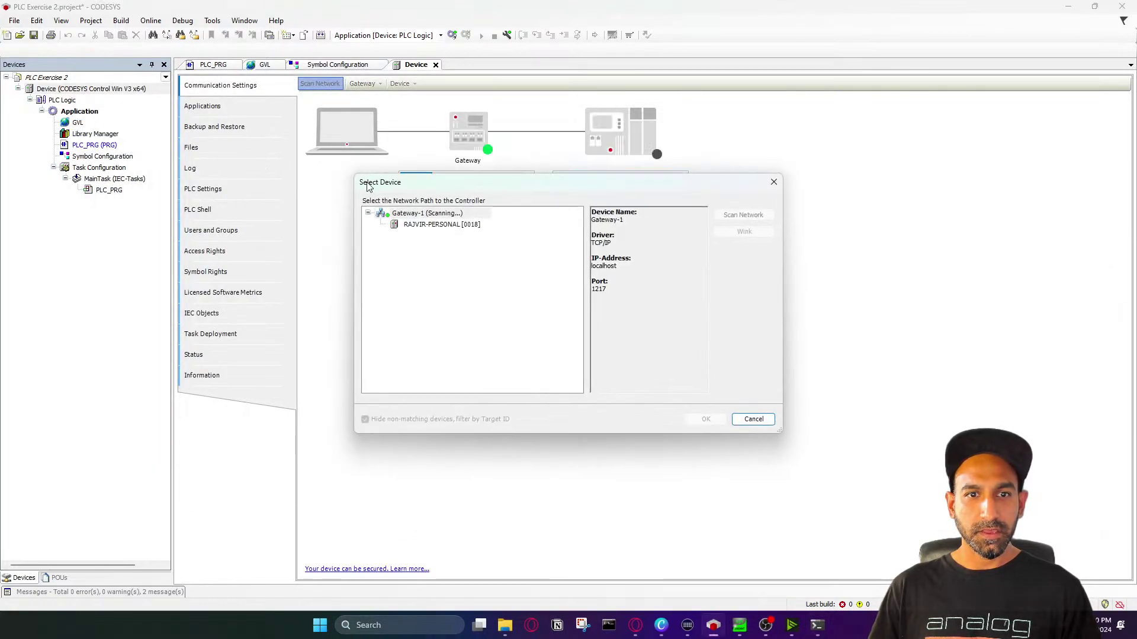
click(448, 227)
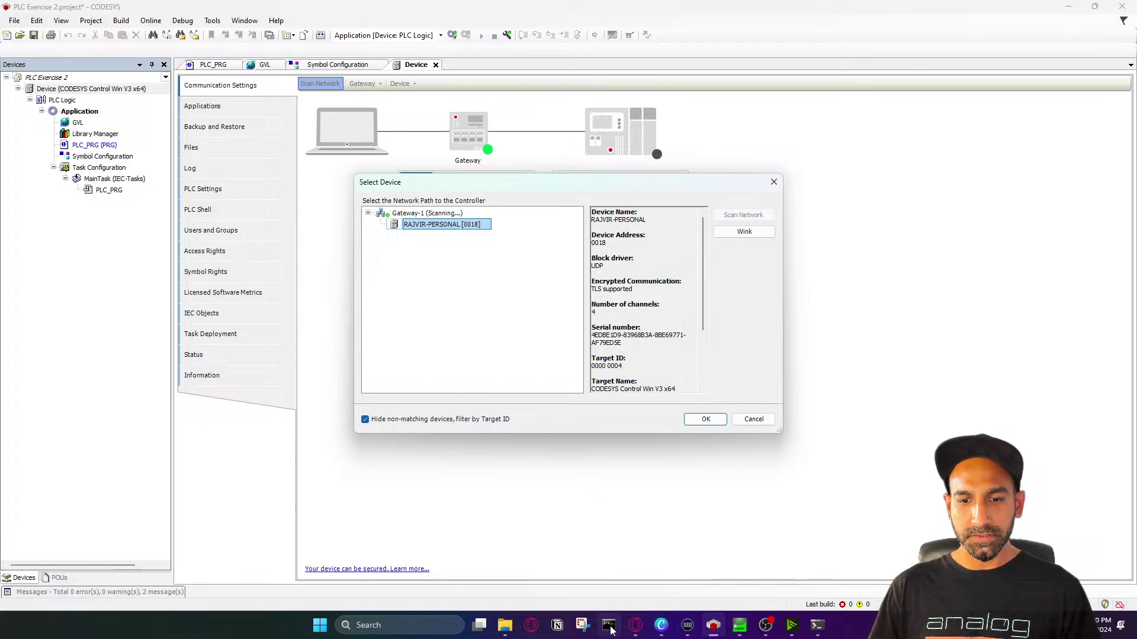
Examine the OPC UA server's startup details, including its URL and port, in the CODESYS Control Win V3 console log
click(817, 628)
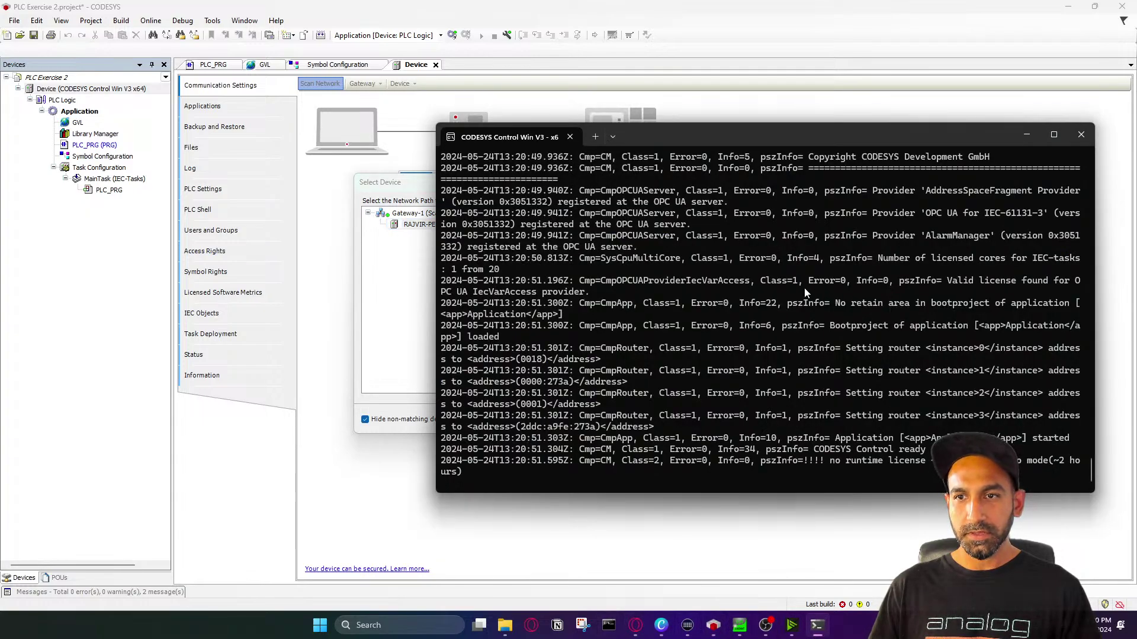
drag(774, 123, 413, 125)
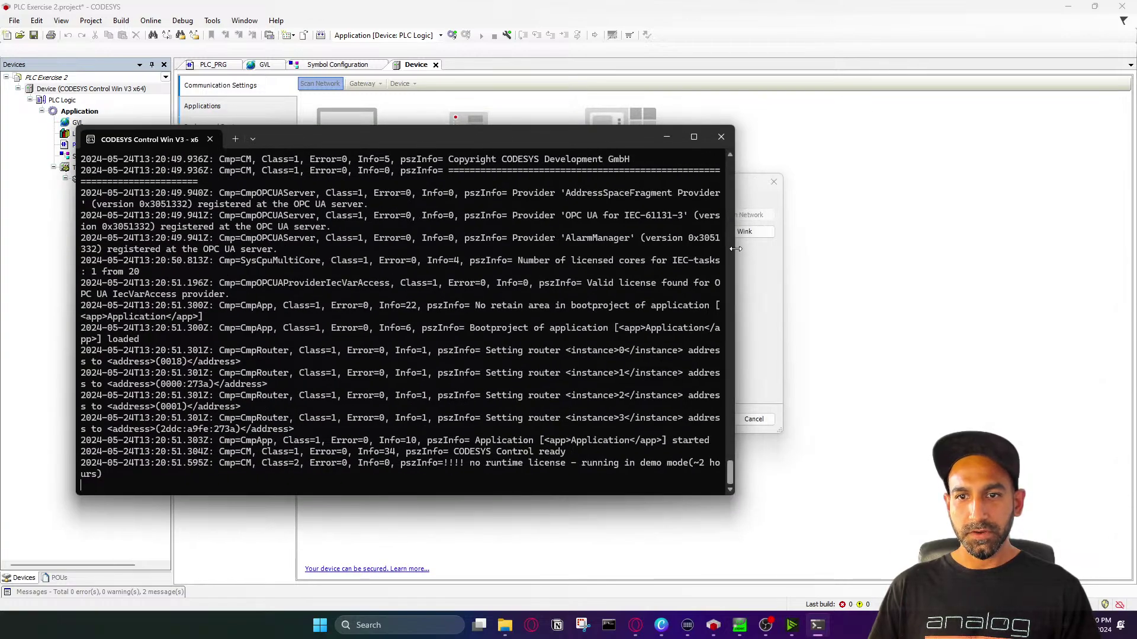
drag(734, 296, 1109, 298)
scroll(744, 311, up, 7)
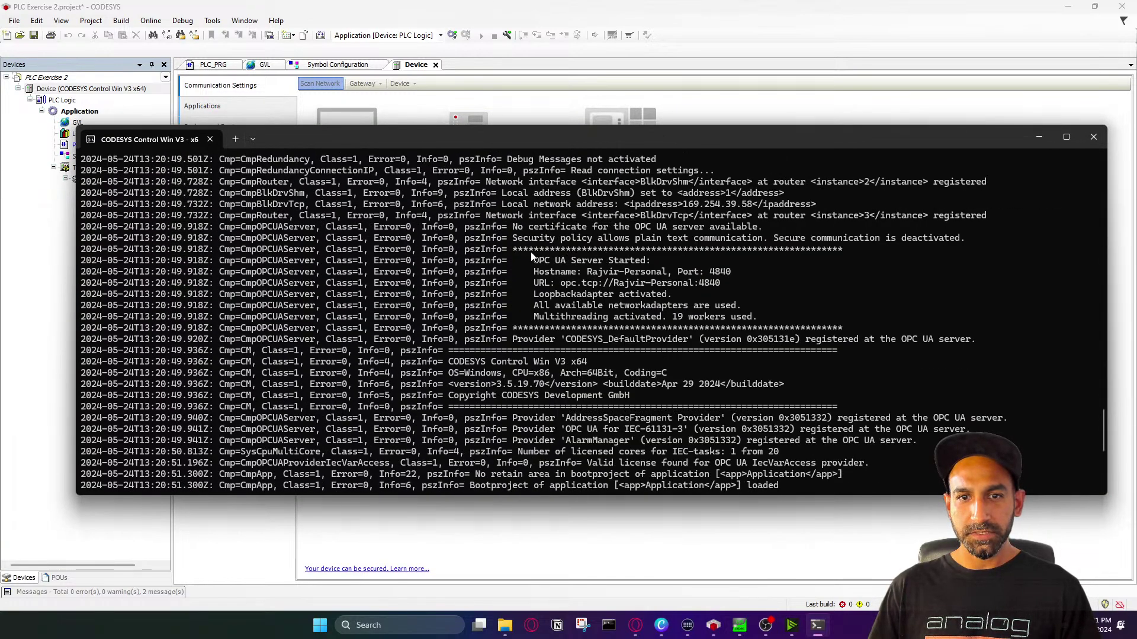
drag(530, 261, 773, 318)
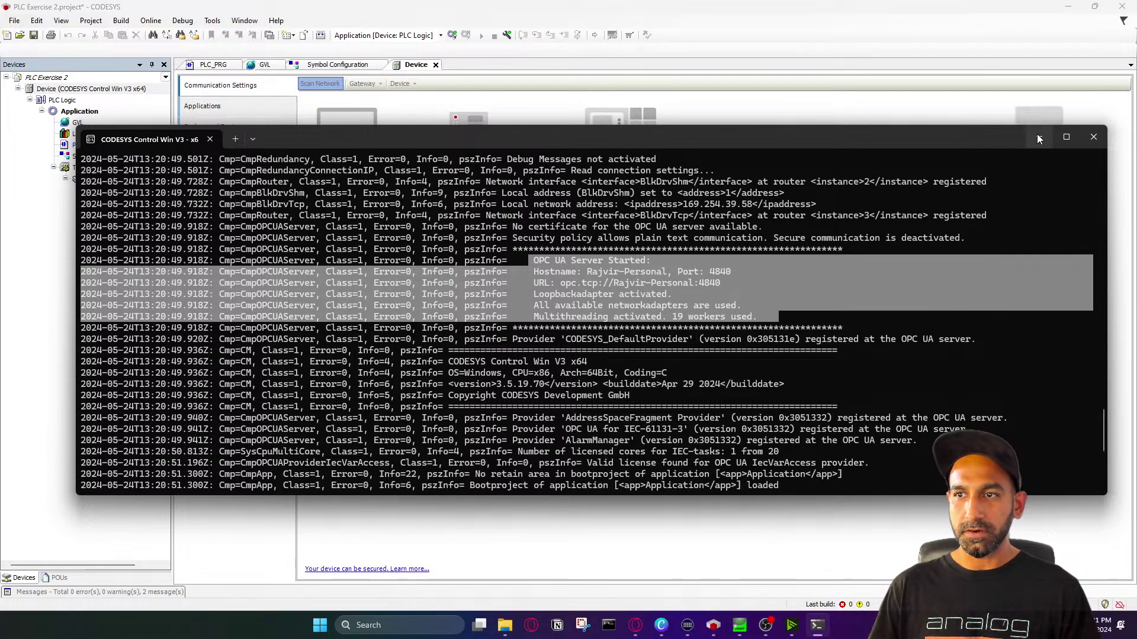
click(1059, 116)
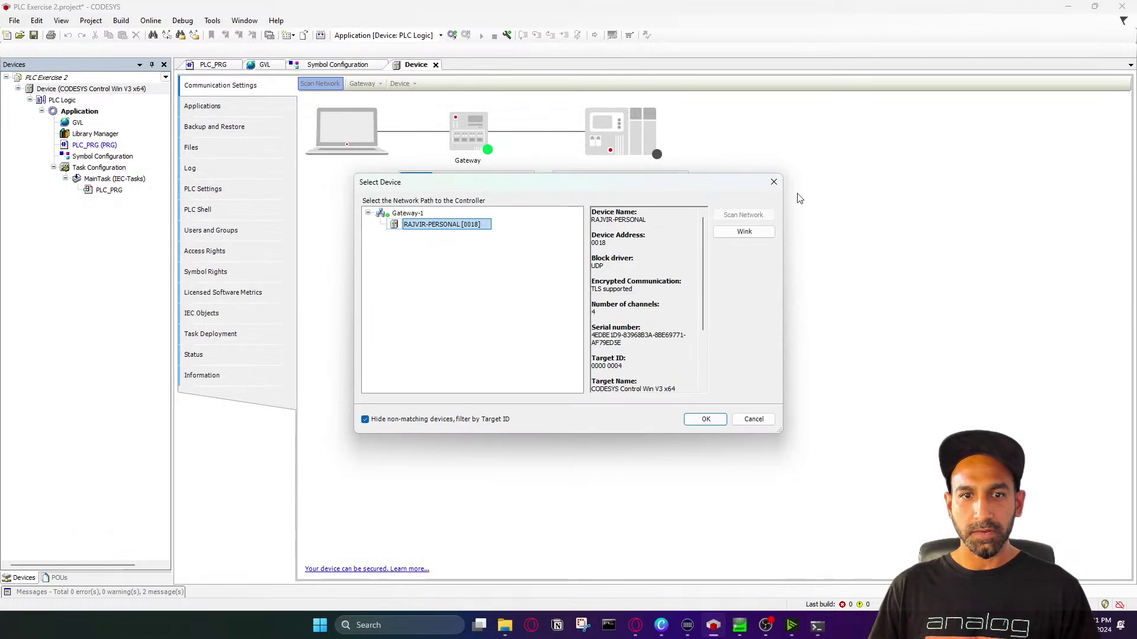
Connect to the selected soft PLC and log on with the device user name and password
double_click(471, 225)
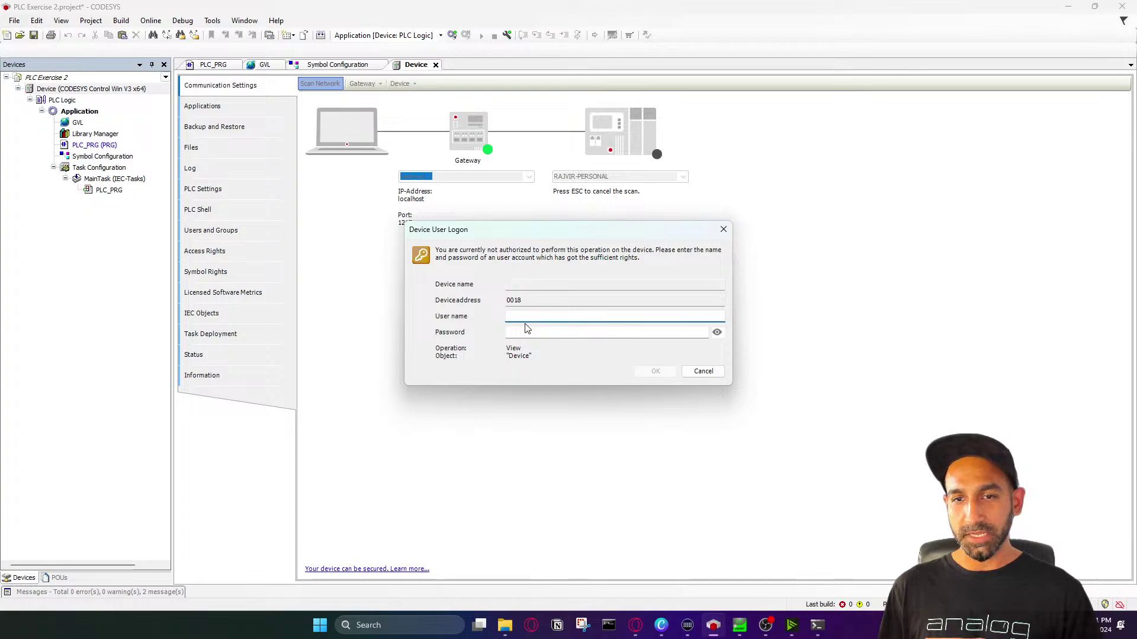
text(codeandcompile)
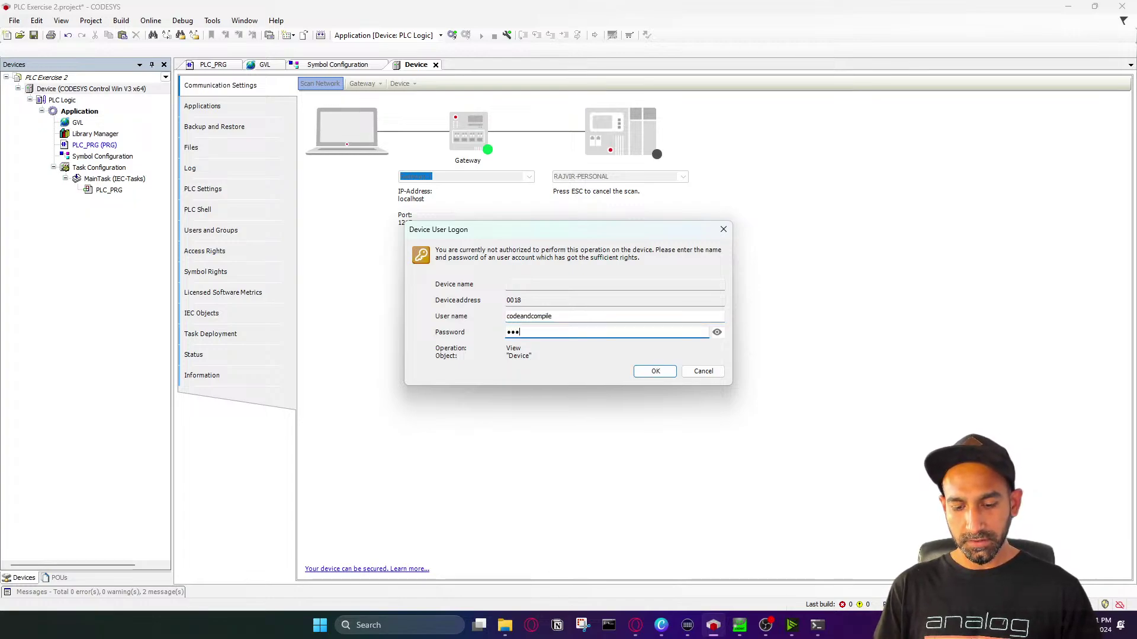
text(•••••••)
key(Return)
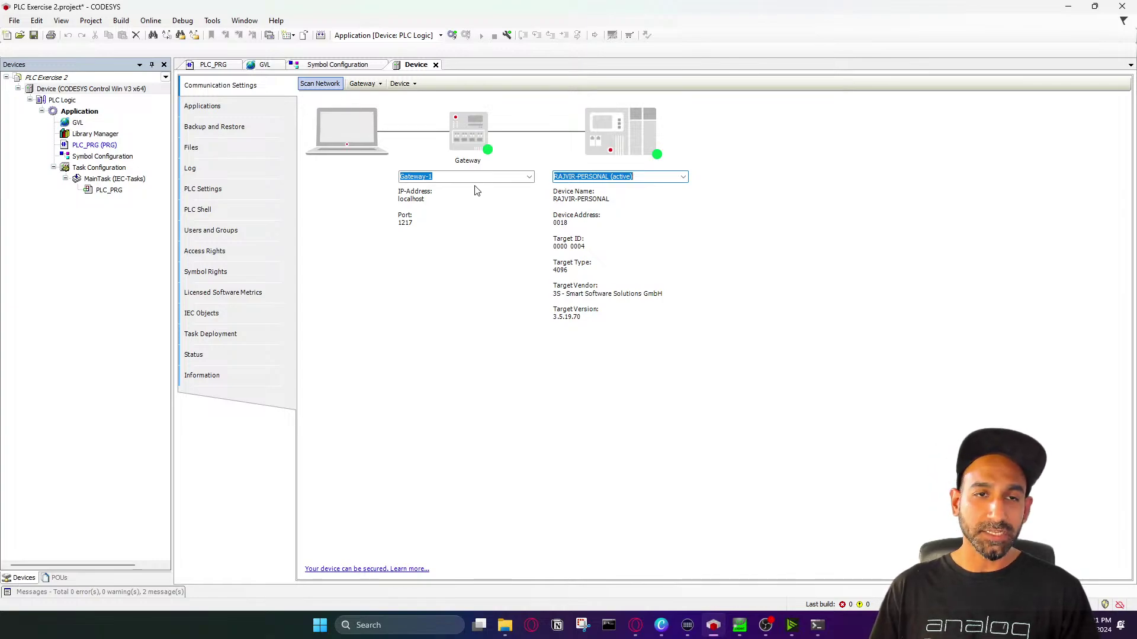
Apply the device's runtime security policy with anonymous login allowed
click(401, 84)
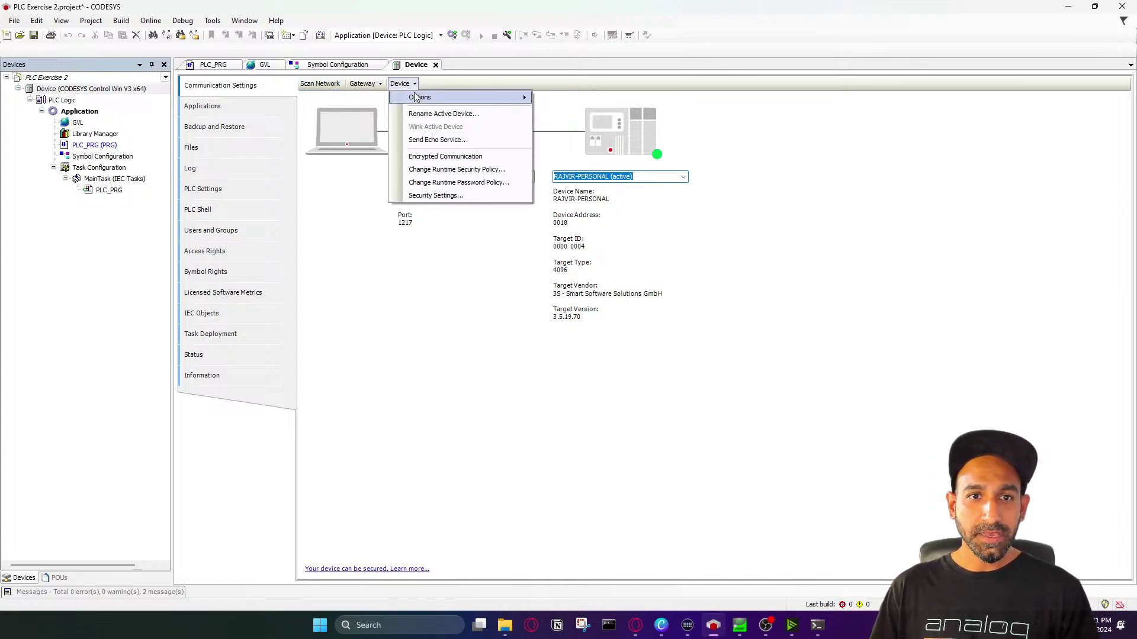
click(463, 172)
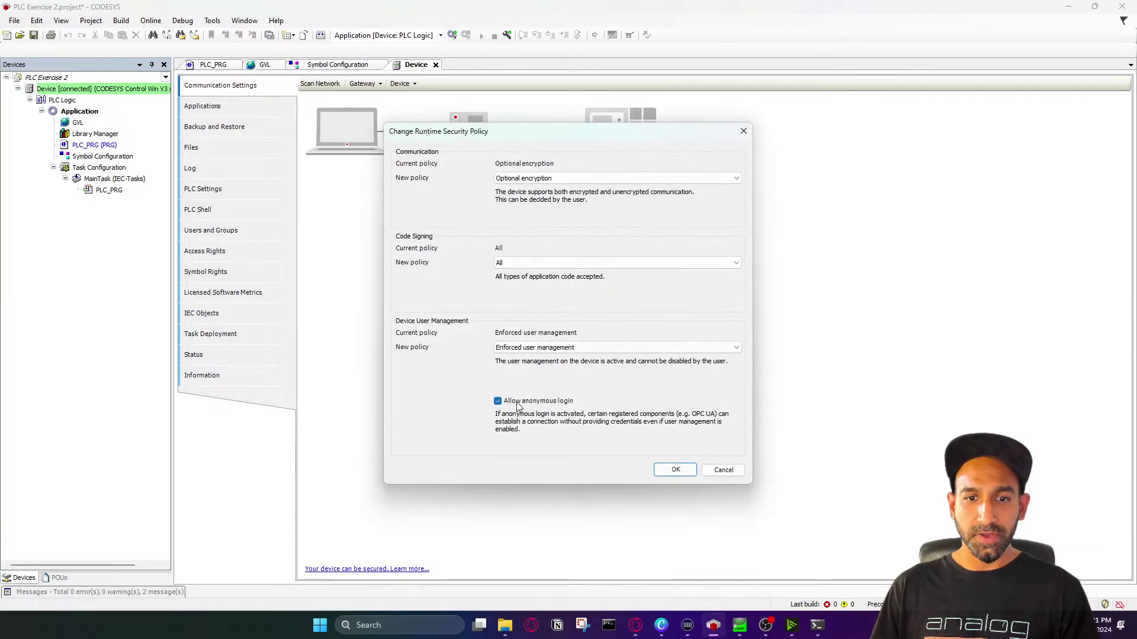
click(675, 470)
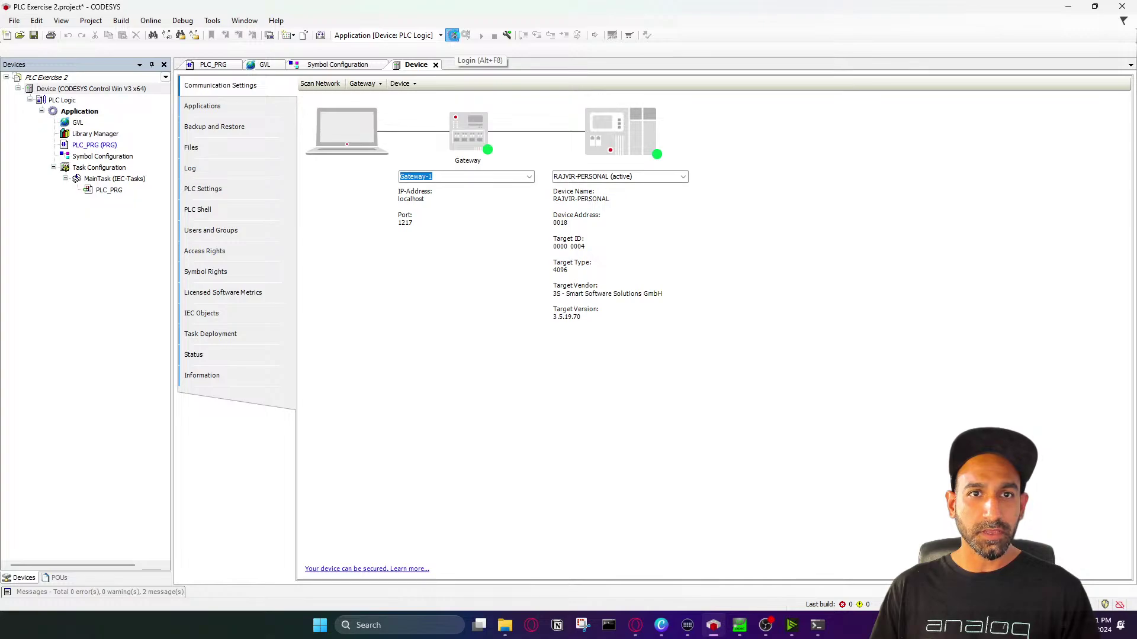
Log in to the soft PLC, accept loading the application onto it, and start the application
click(453, 35)
click(548, 335)
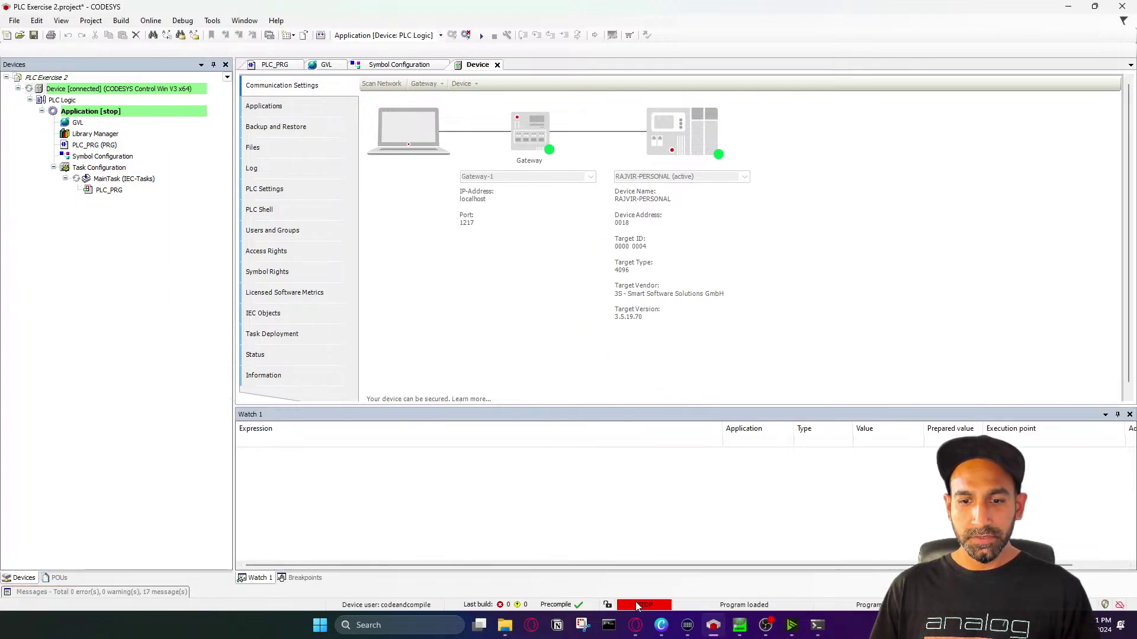
click(482, 36)
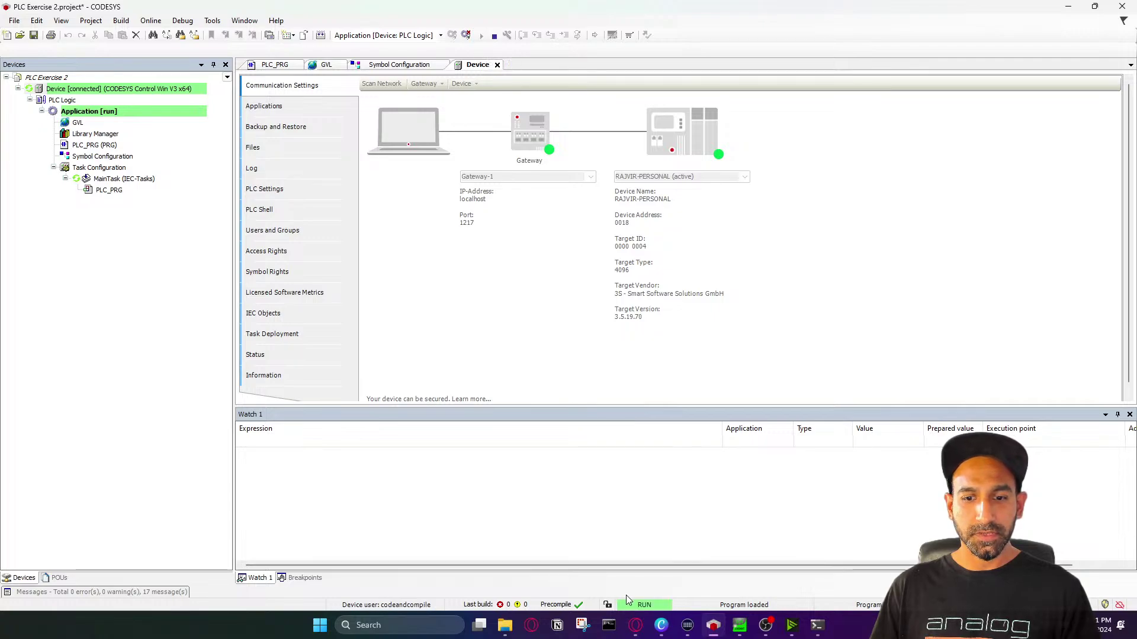
Switch to the Simumatik workspace and check the OPC UA URL in the setup parameters of PLC_16DIO_4AIO
click(713, 628)
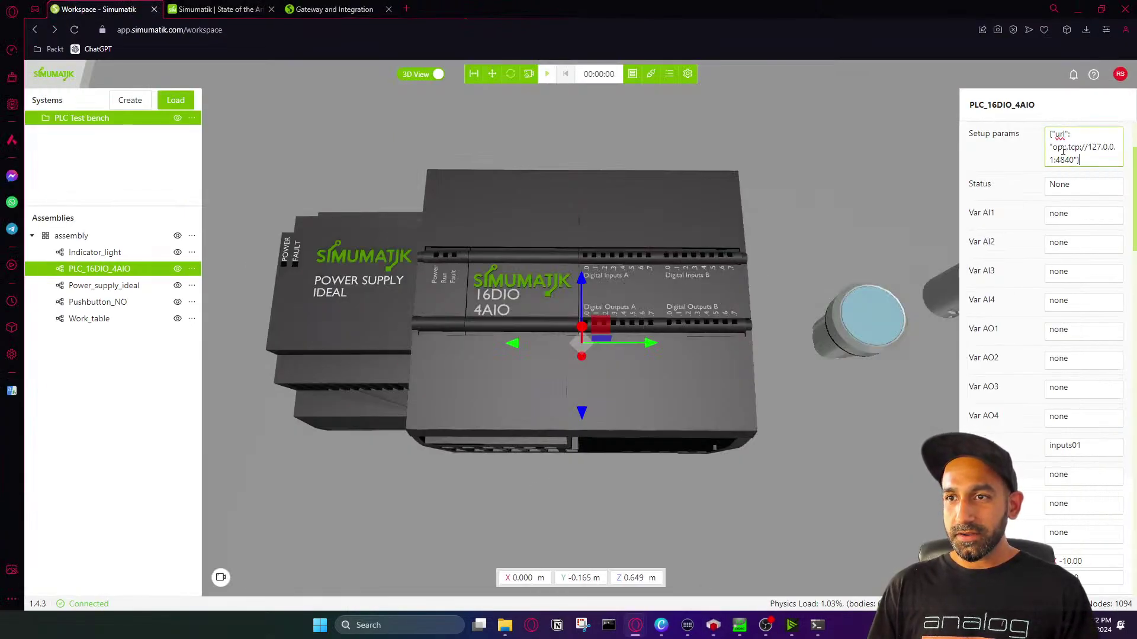
key(ctrl+a)
scroll(1088, 155, up, 1)
click(1081, 204)
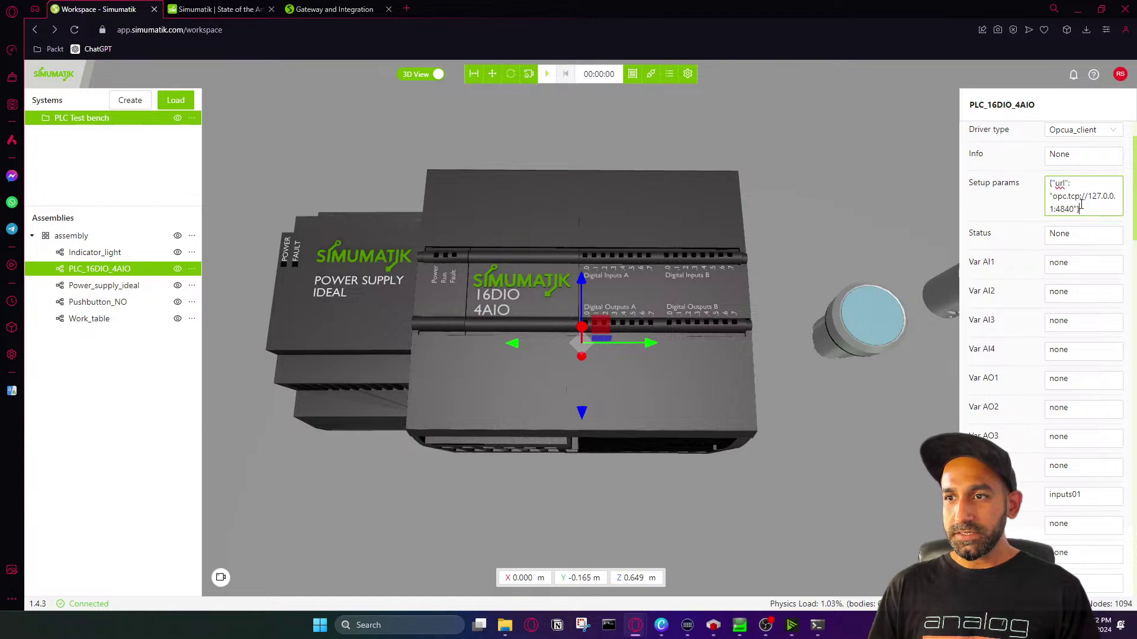
double_click(1070, 206)
click(1069, 206)
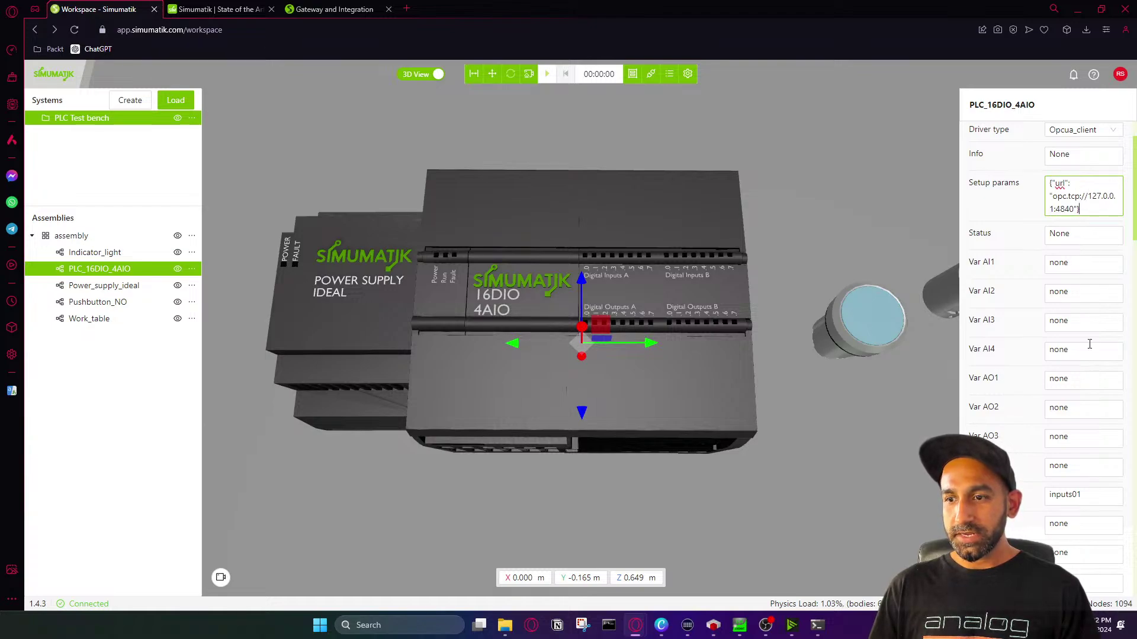
Set PLC_16DIO_4AIO's Var DO1 variable to outputs01
scroll(1078, 325, down, 3)
click(1092, 320)
click(1081, 374)
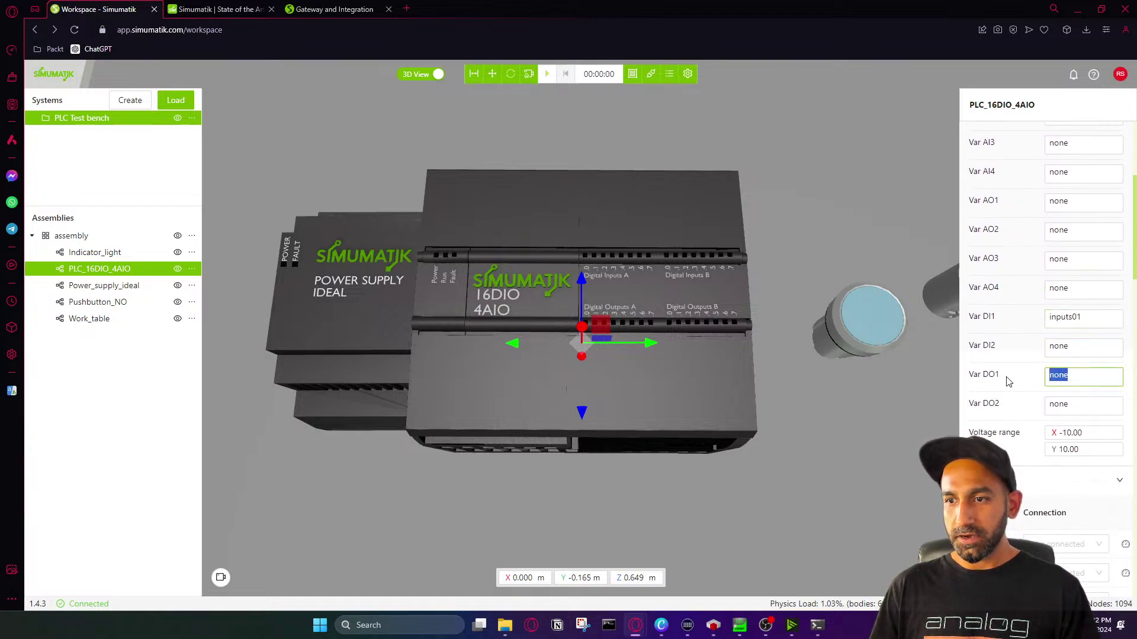
text(output)
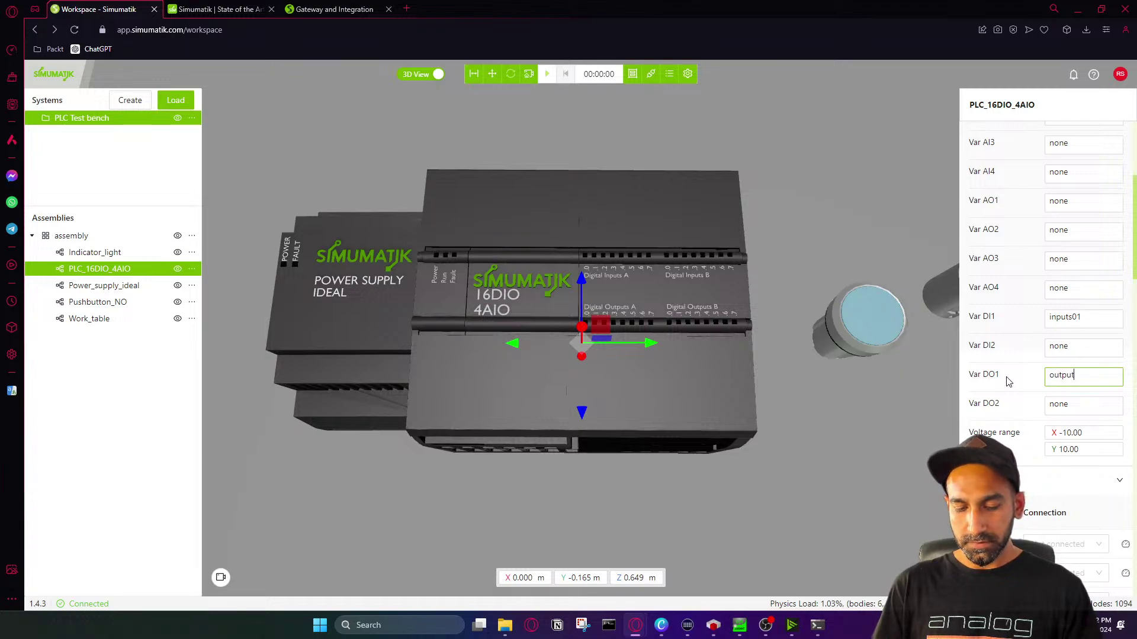
text(s01)
Review PLC_16DIO_4AIO's input, power and output connections, including the wiring of out_00
scroll(1009, 384, down, 3)
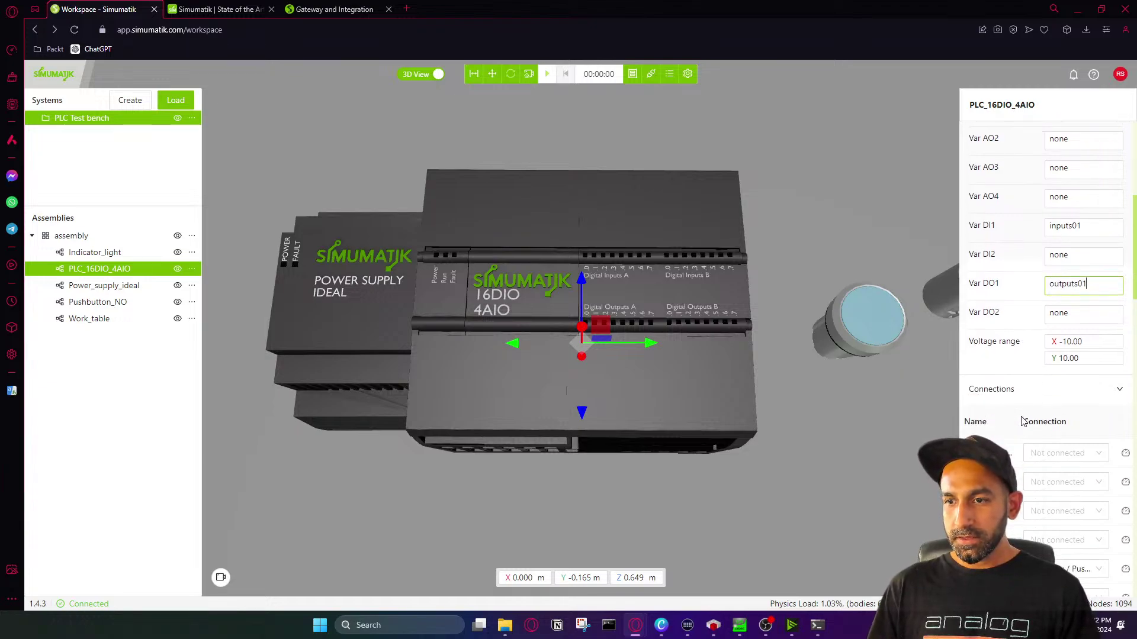
scroll(1021, 422, down, 3)
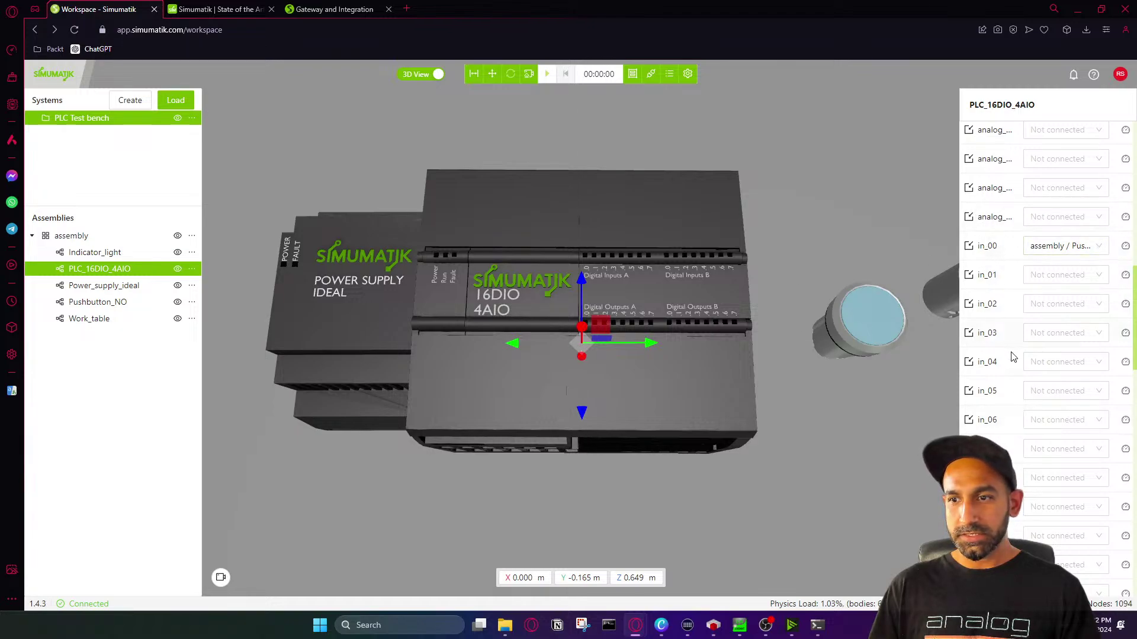
scroll(1013, 373, down, 4)
scroll(1015, 385, down, 5)
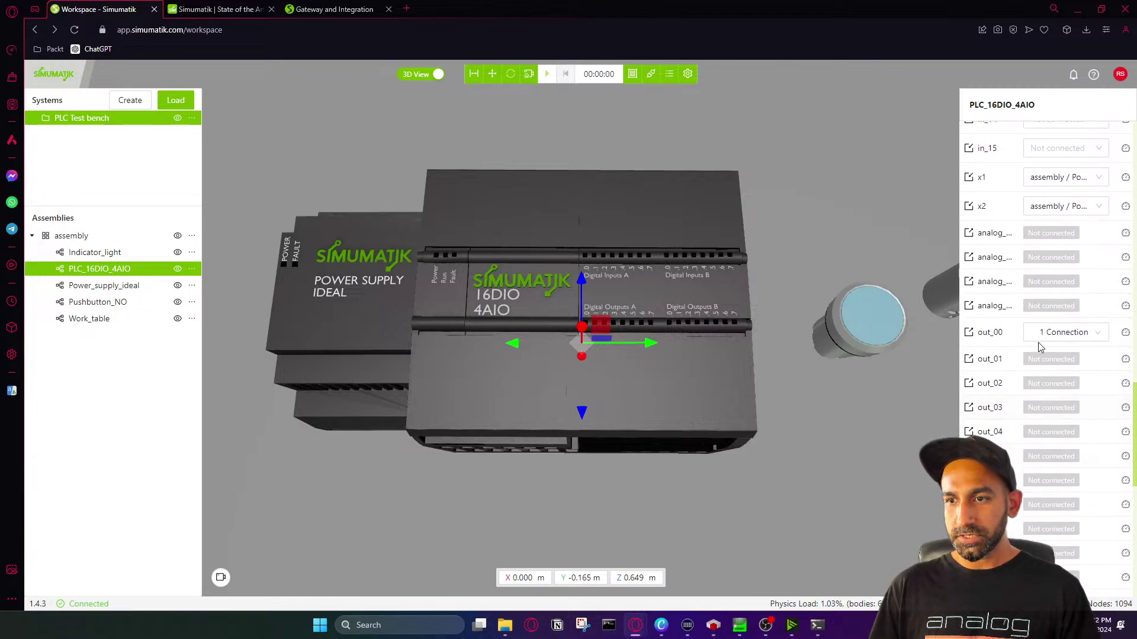
click(1065, 332)
scroll(615, 213, up, 2)
scroll(604, 160, down, 4)
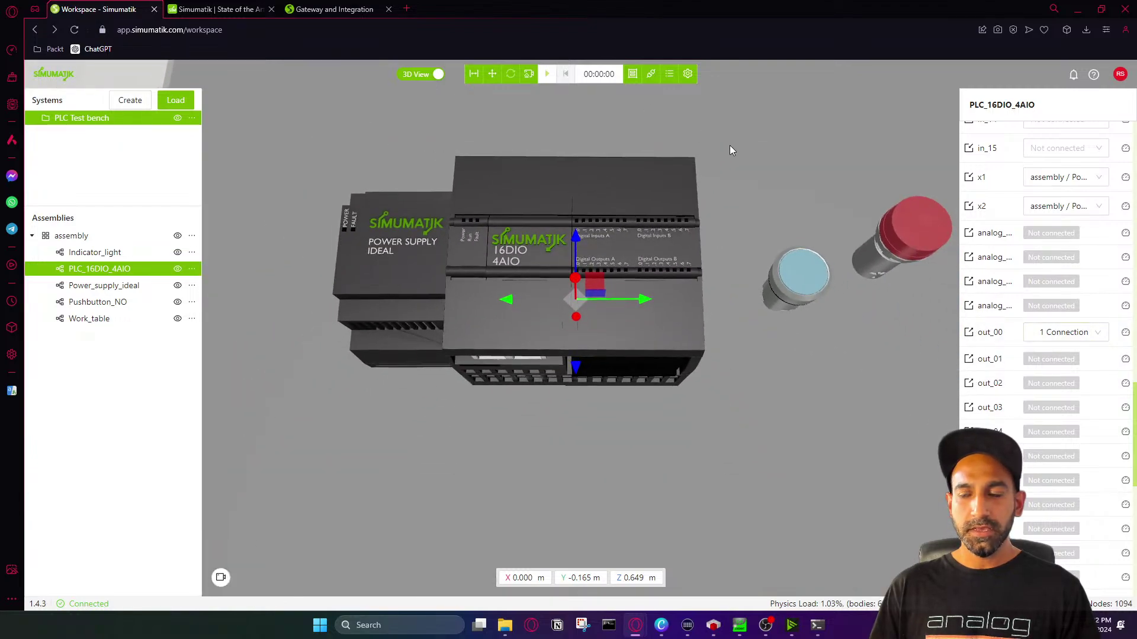
Connect the Simumatik gateway and start the test bench simulation
click(788, 177)
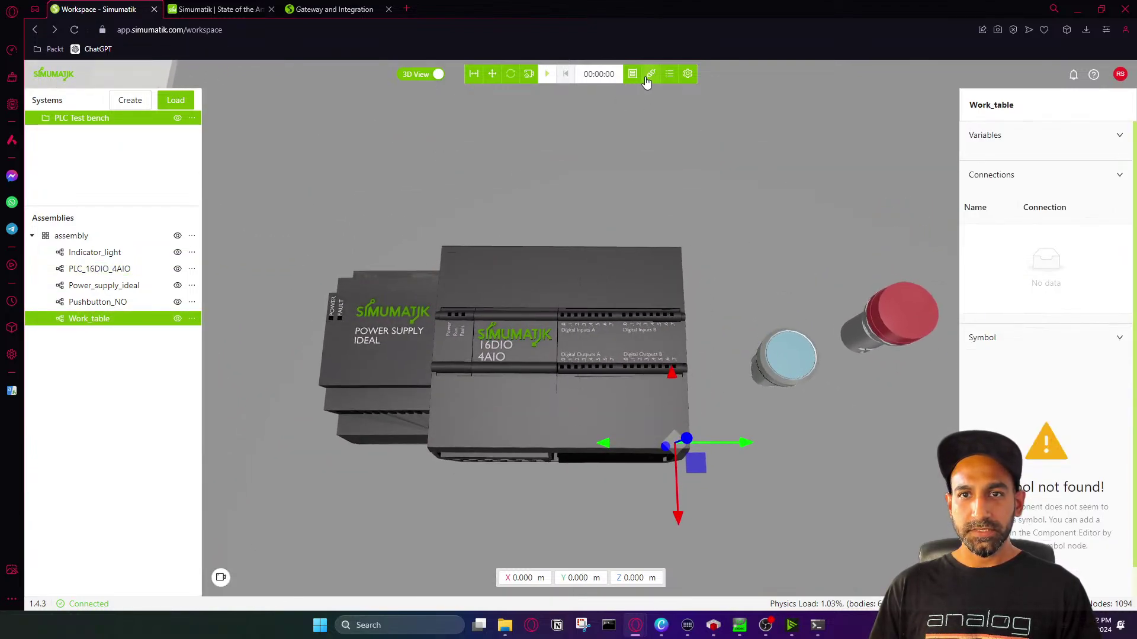
click(651, 75)
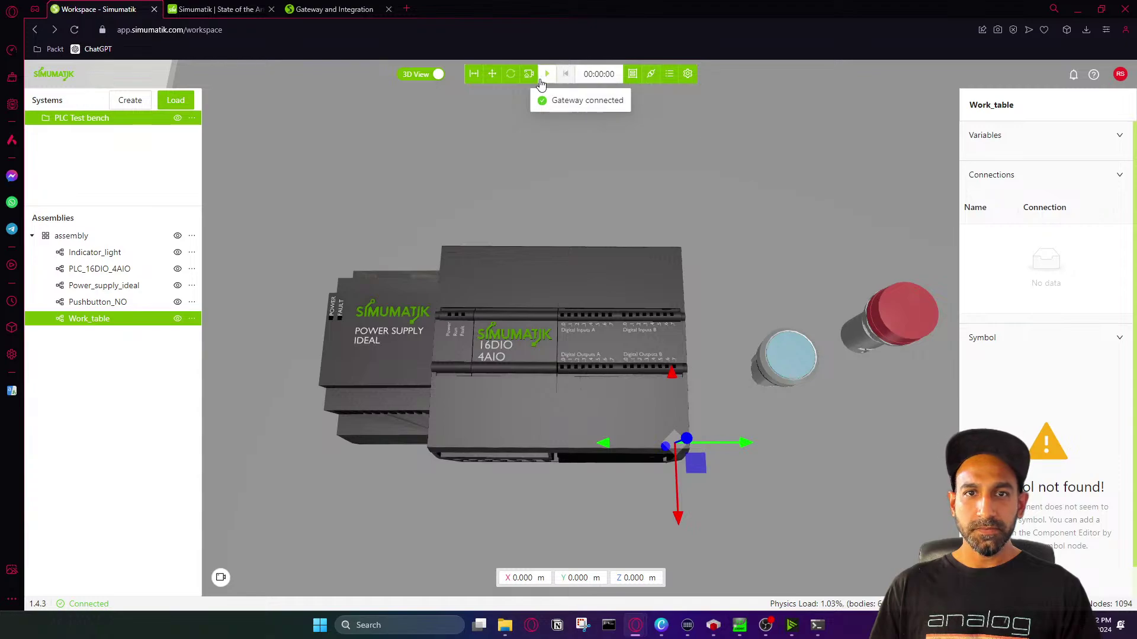
click(547, 74)
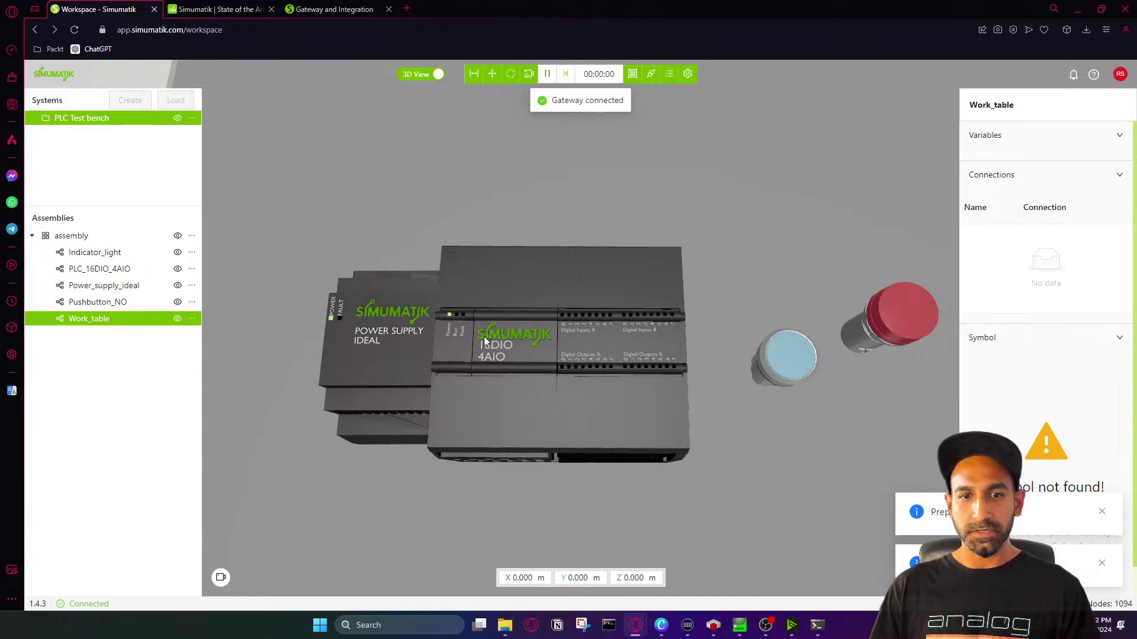
Check the Info and Status variables of PLC_16DIO_4AIO while the simulation runs
click(82, 273)
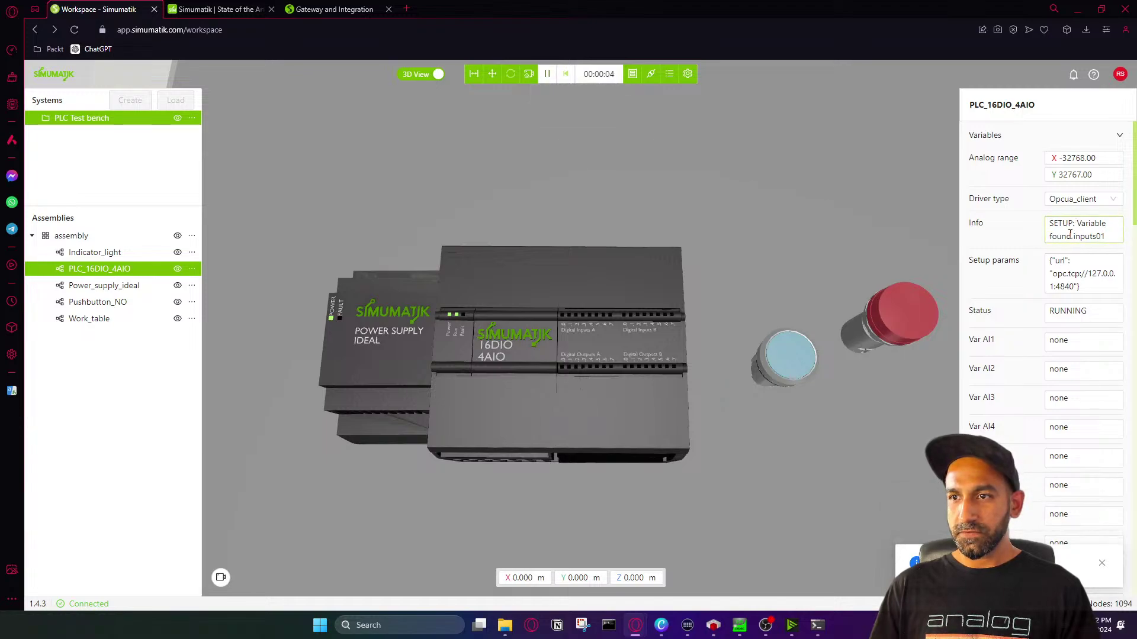
drag(1077, 224, 1108, 236)
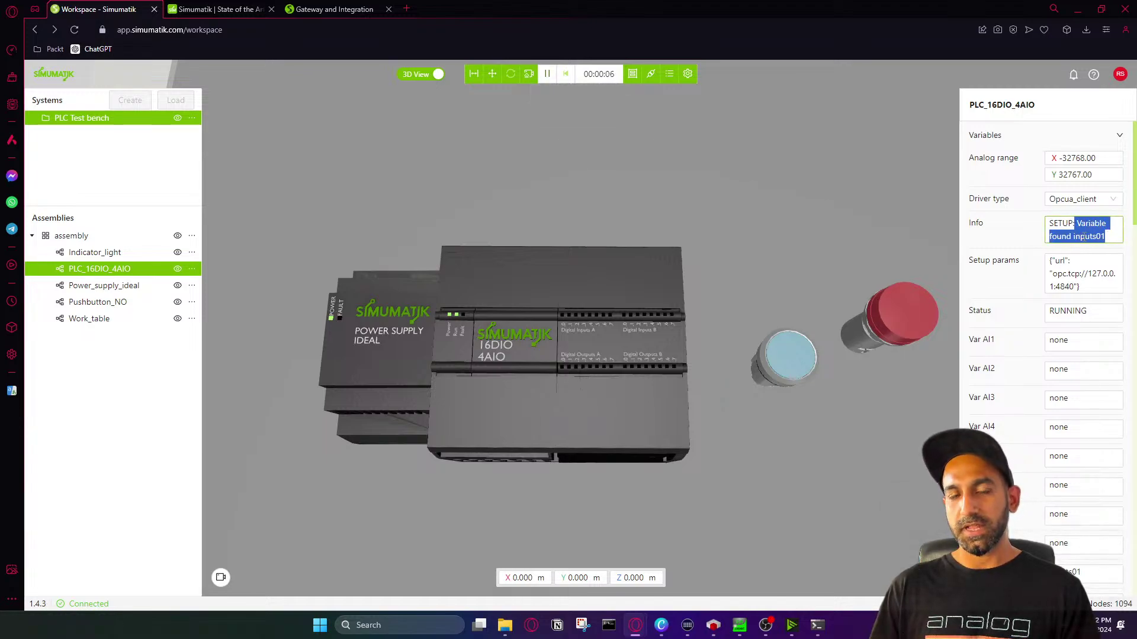
scroll(1075, 293, down, 10)
scroll(1075, 294, up, 9)
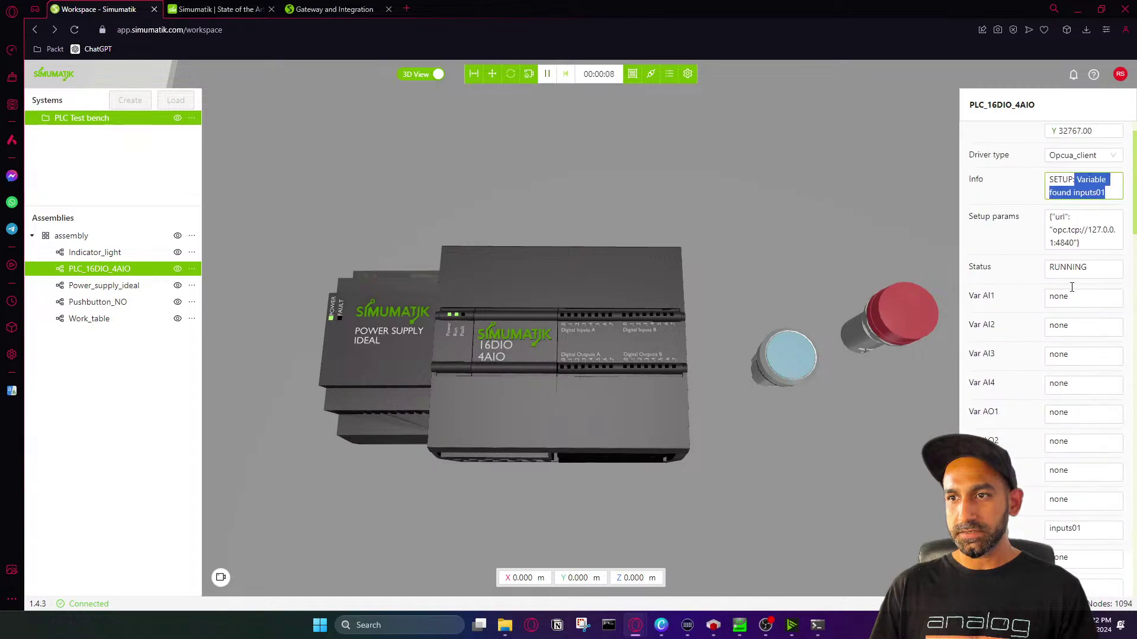
scroll(1072, 287, up, 1)
drag(1045, 310, 1089, 312)
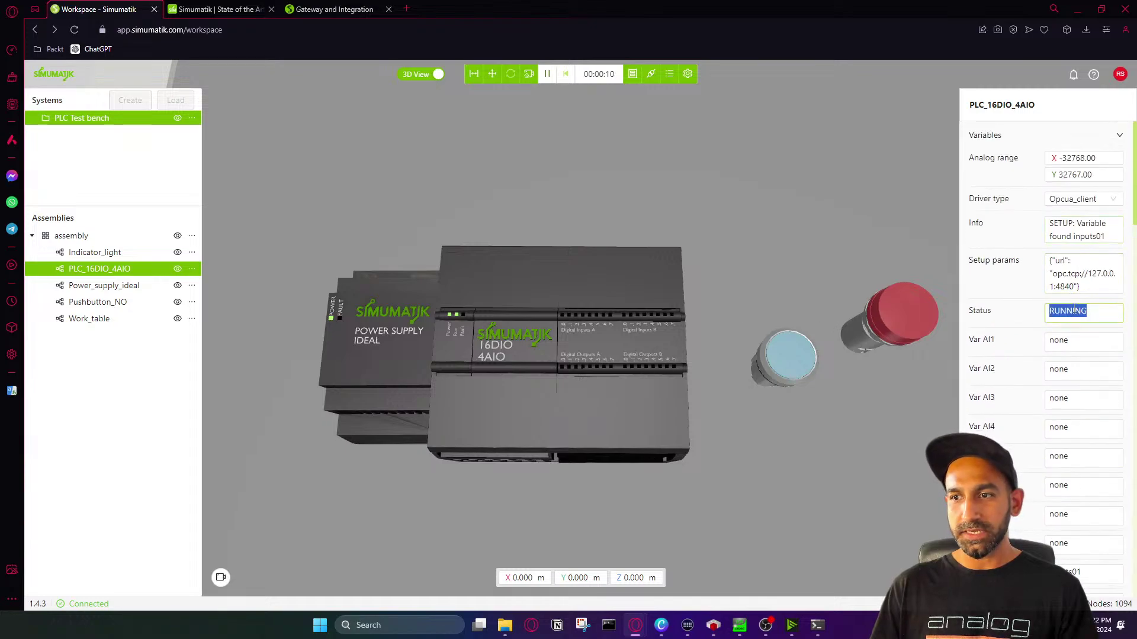
drag(669, 342, 637, 347)
scroll(616, 233, down, 5)
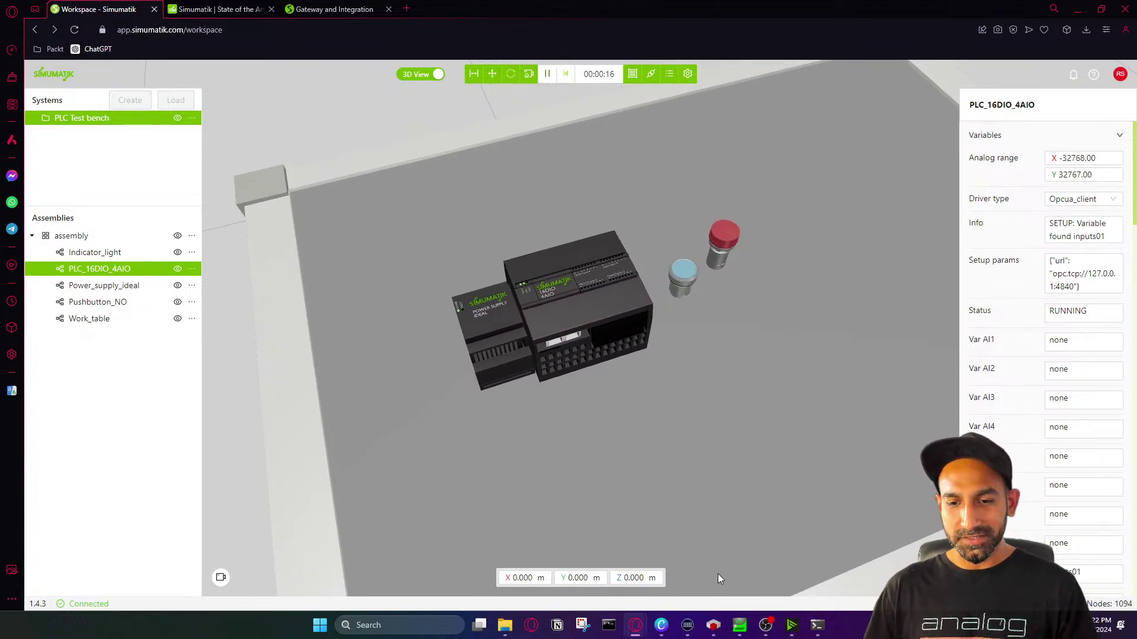
Switch to CODESYS, open the PLC_PRG program and select its first network
click(714, 625)
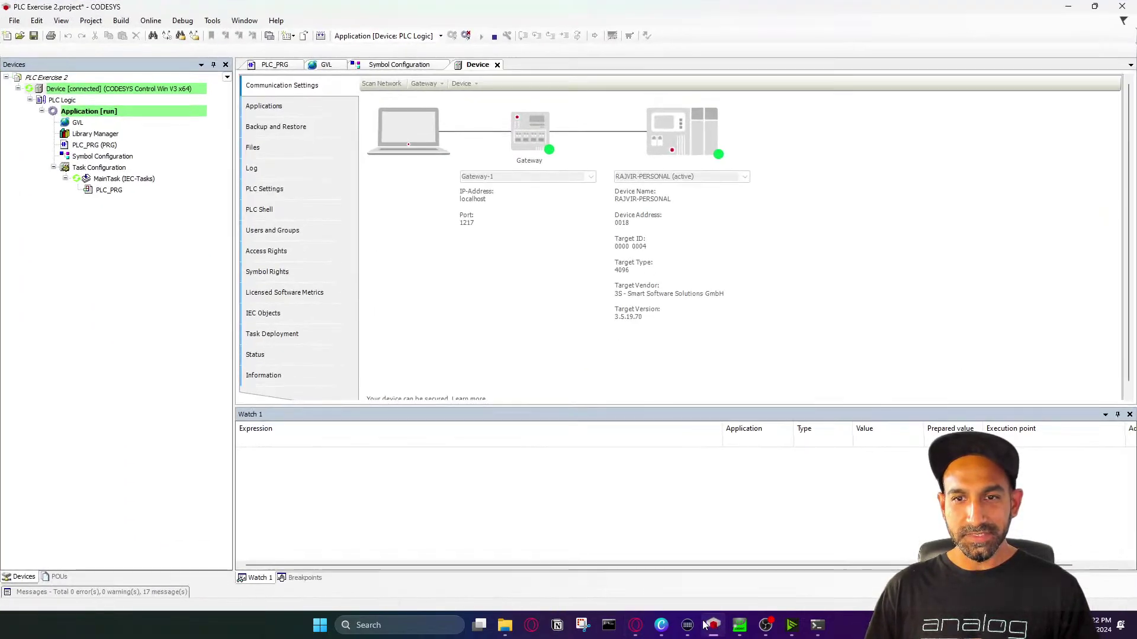
double_click(88, 145)
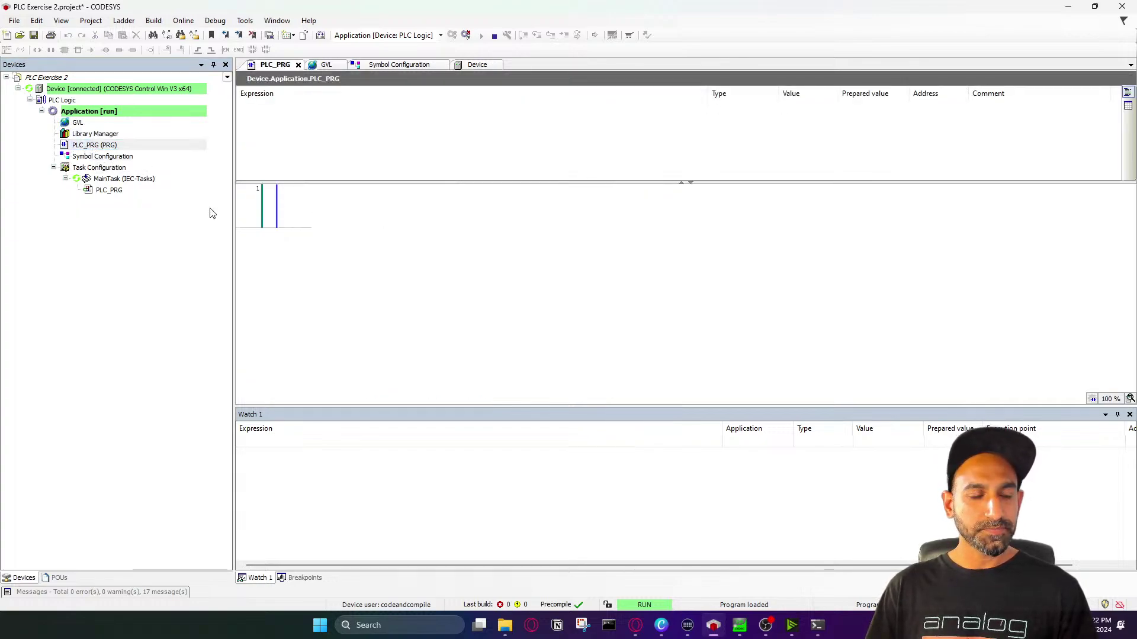
click(265, 198)
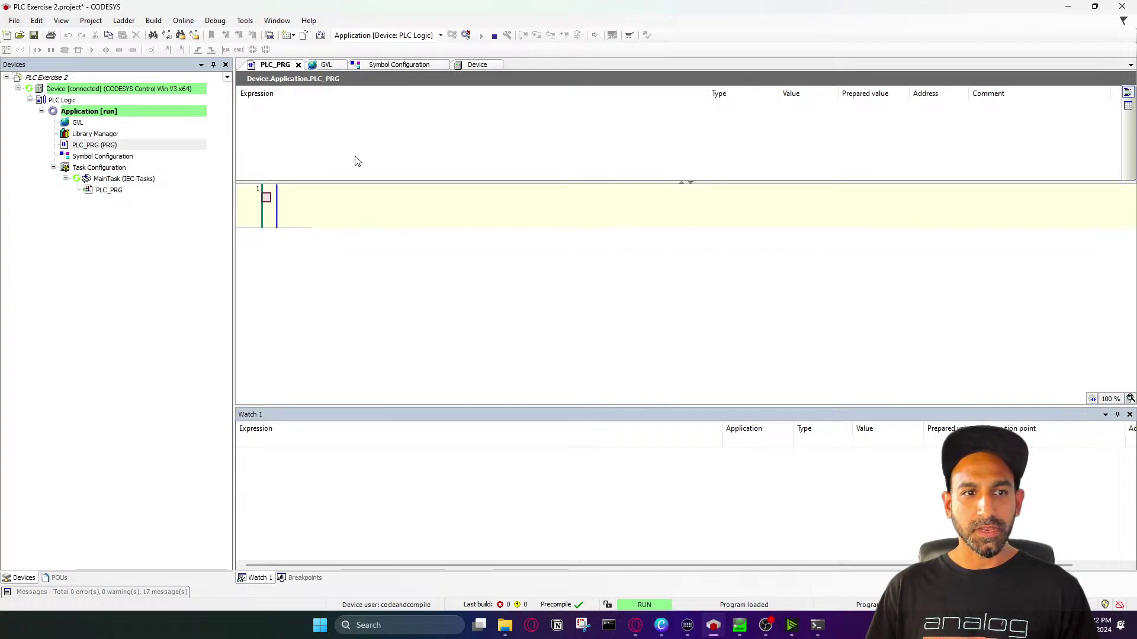
Log out of the PLC and insert a contact followed by a coil on one ladder network of PLC_PRG
click(466, 35)
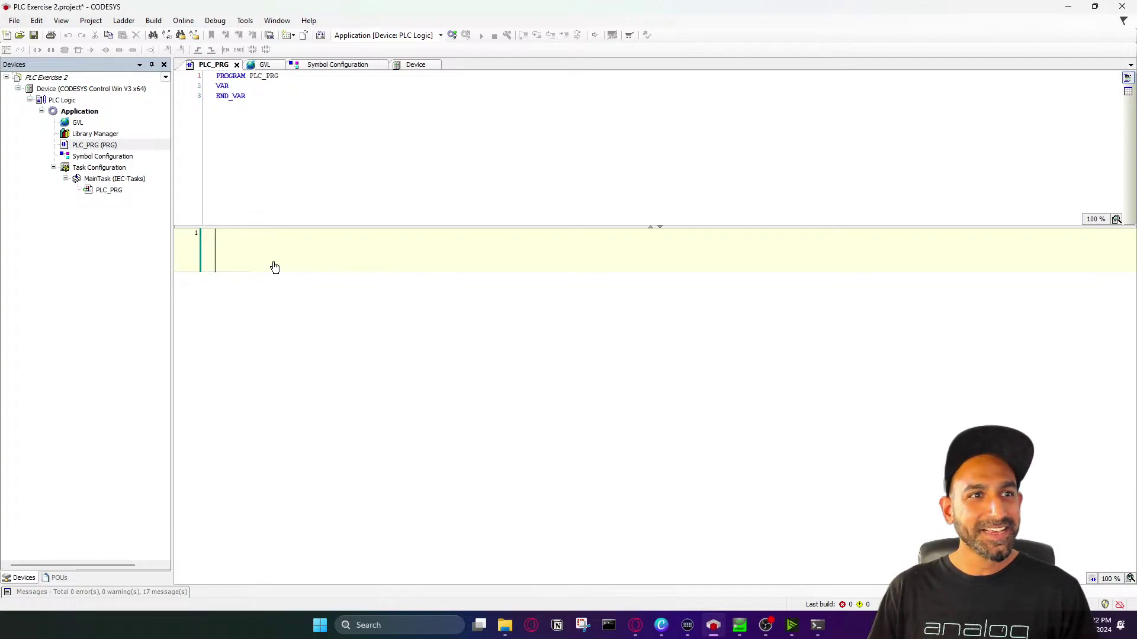
click(249, 258)
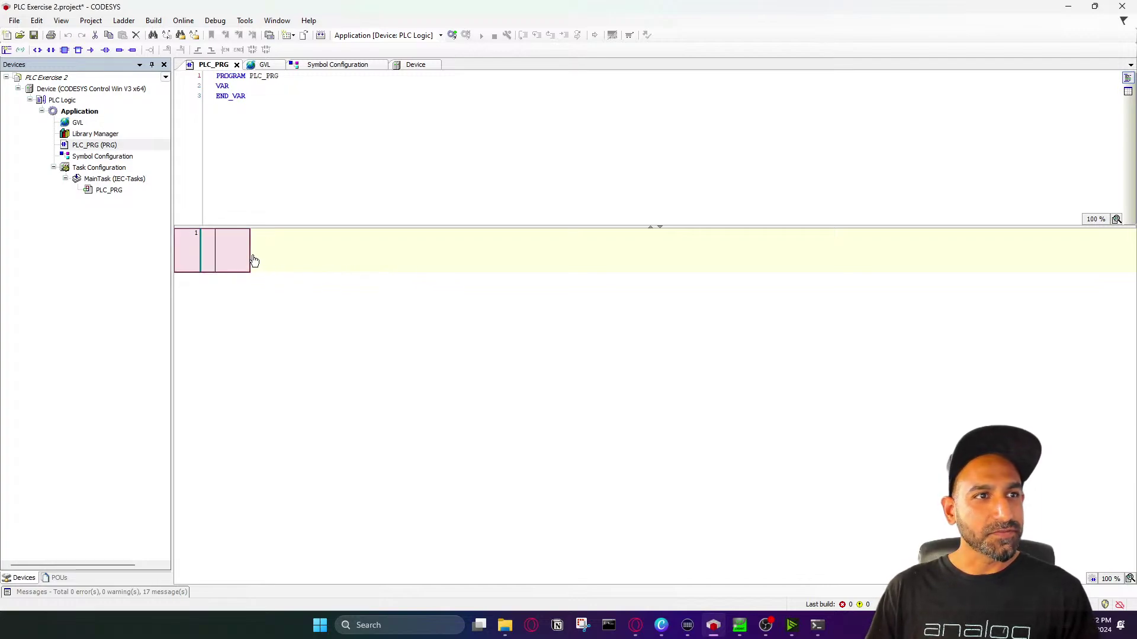
click(50, 51)
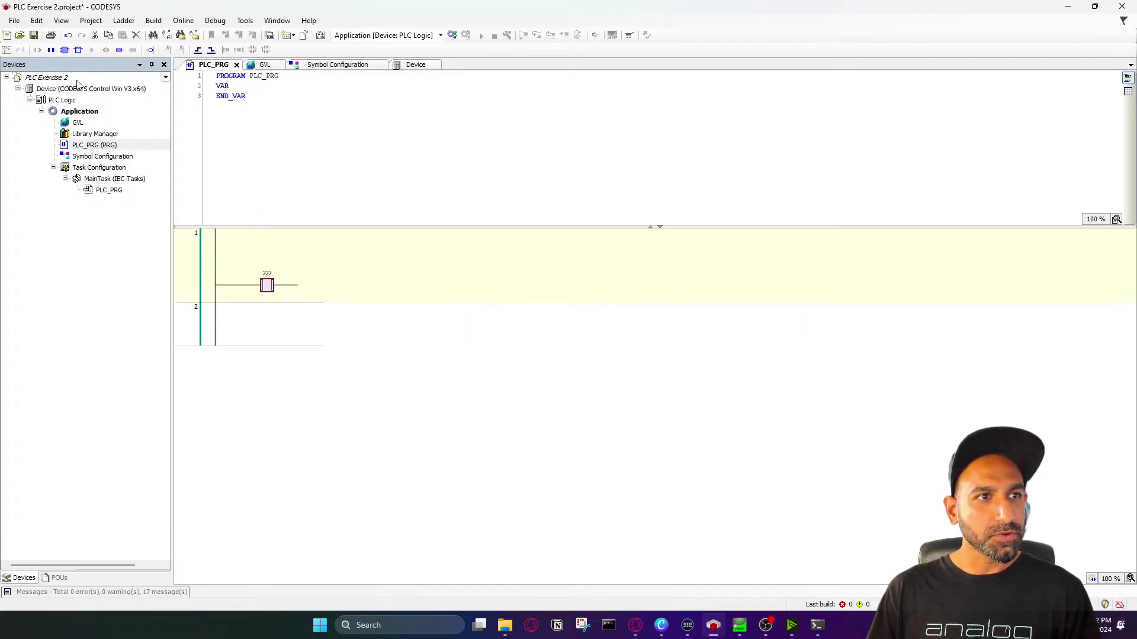
click(295, 290)
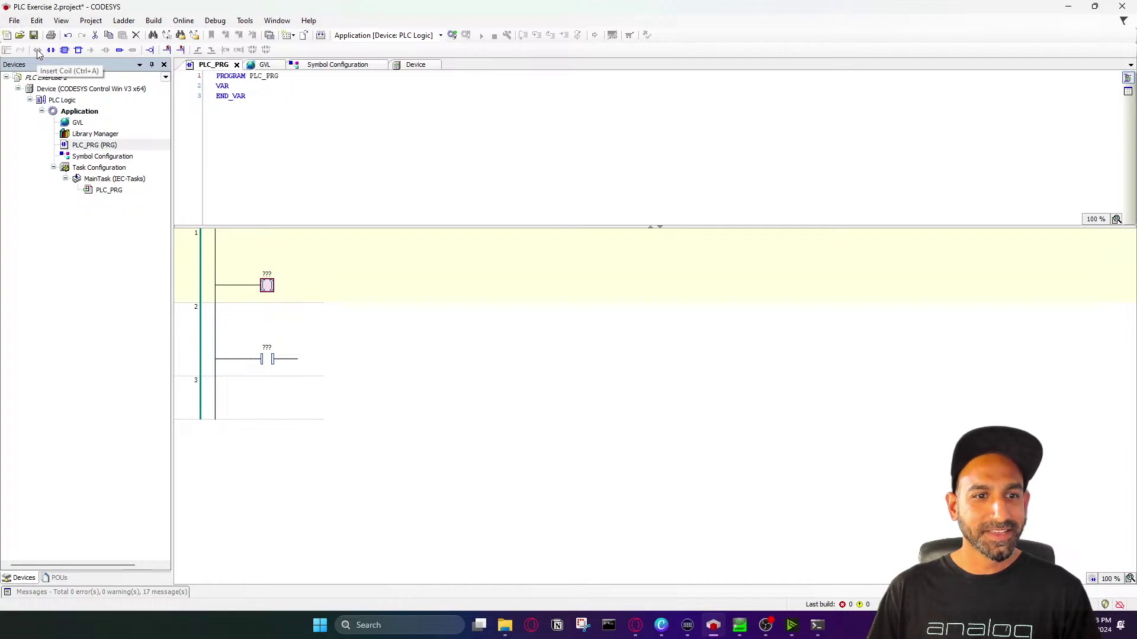
drag(267, 286, 309, 365)
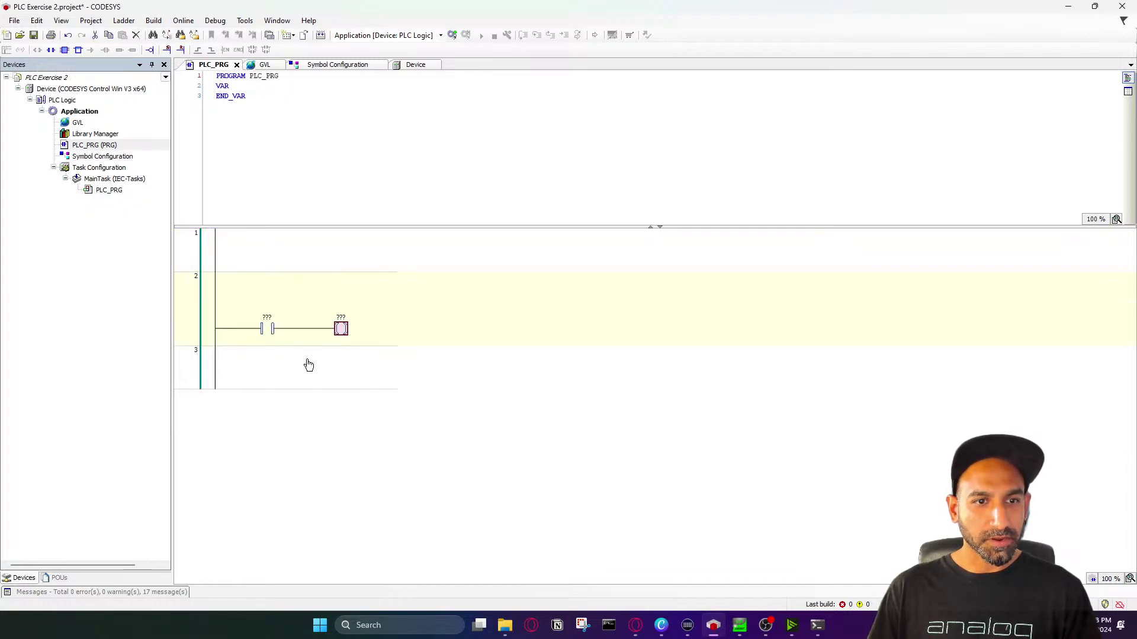
Delete the empty networks above and below the rung that holds the contact and coil
click(309, 365)
click(196, 270)
key(Delete)
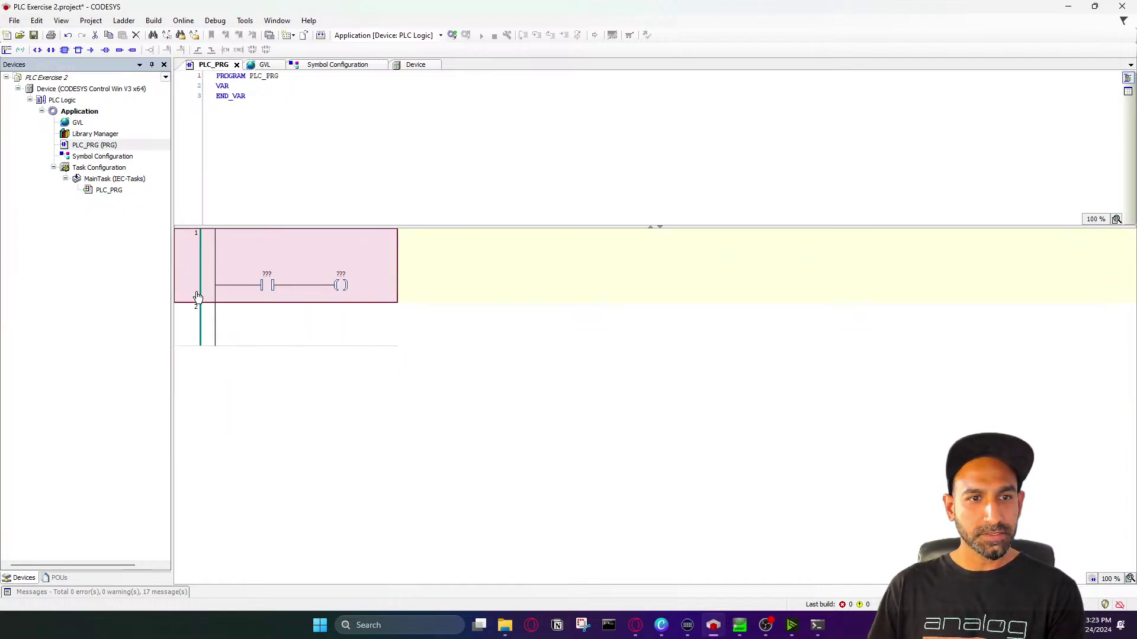
click(196, 327)
key(Delete)
click(265, 287)
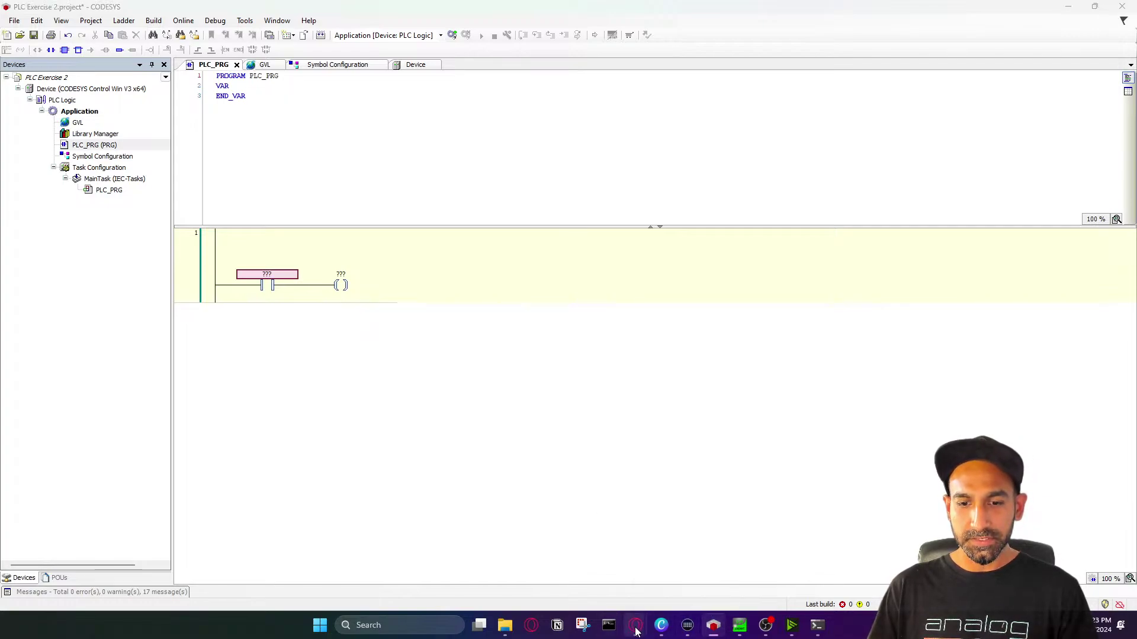
Arrange the Simumatik workspace and the CODESYS window side by side, each filling half of the screen
mouse_move(636, 625)
click(648, 578)
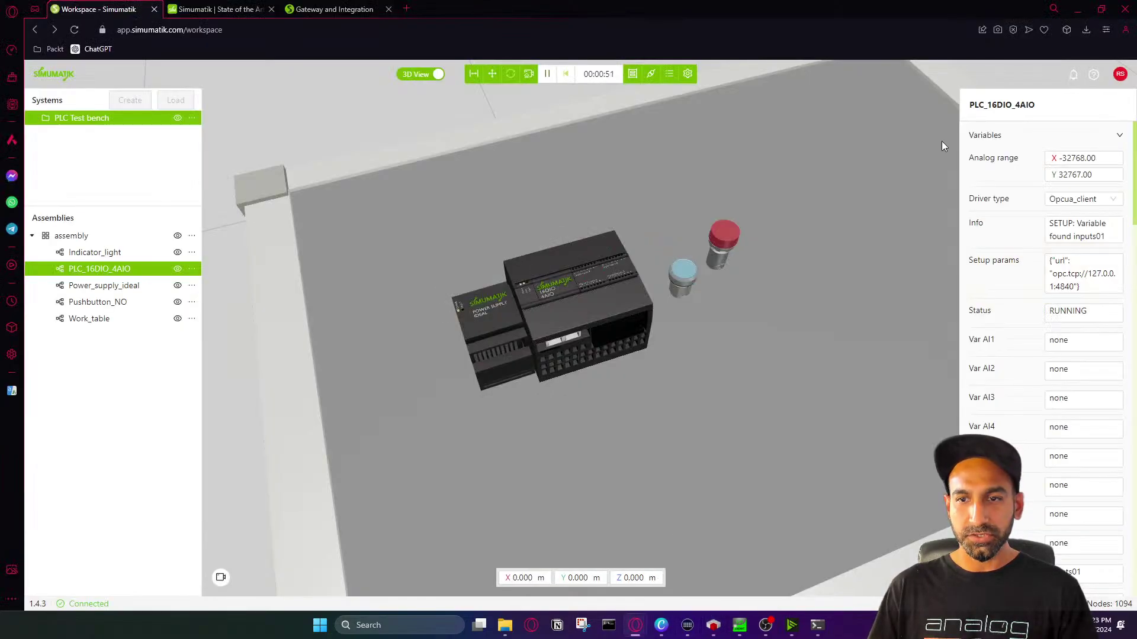
click(1099, 13)
drag(798, 16, 504, 16)
drag(840, 230, 603, 231)
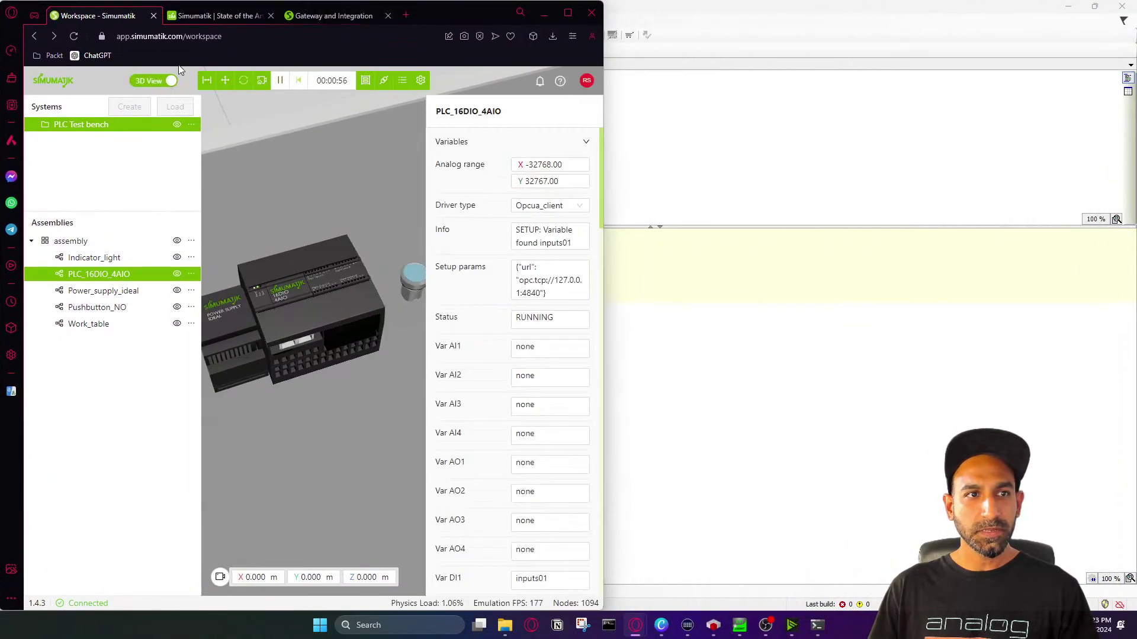
click(815, 58)
double_click(801, 3)
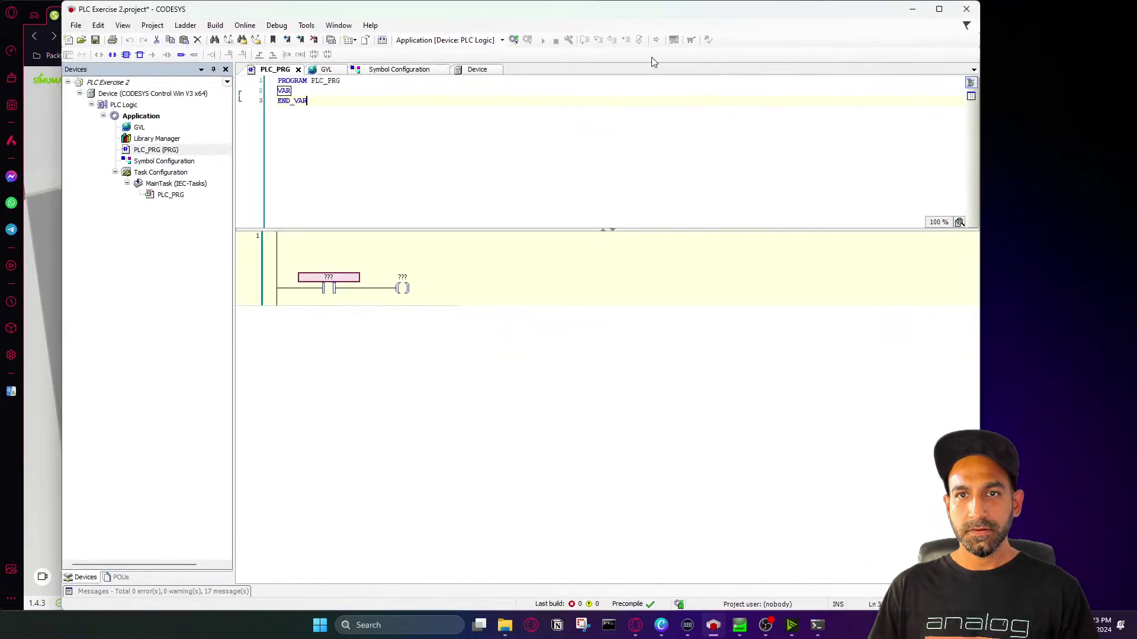
drag(654, 9, 482, 44)
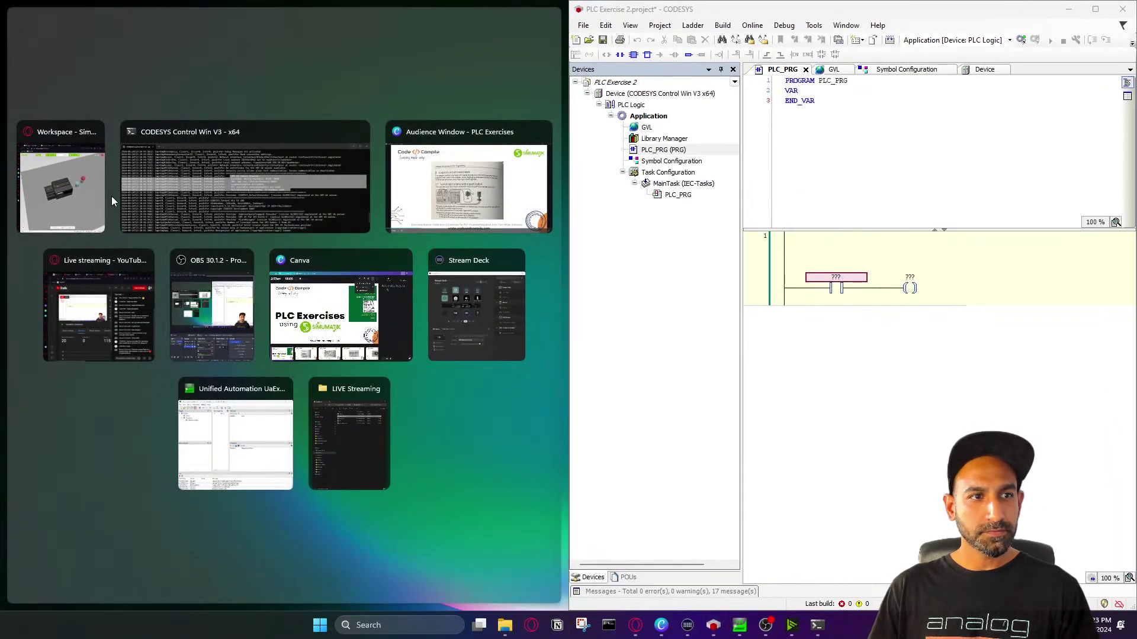
click(90, 201)
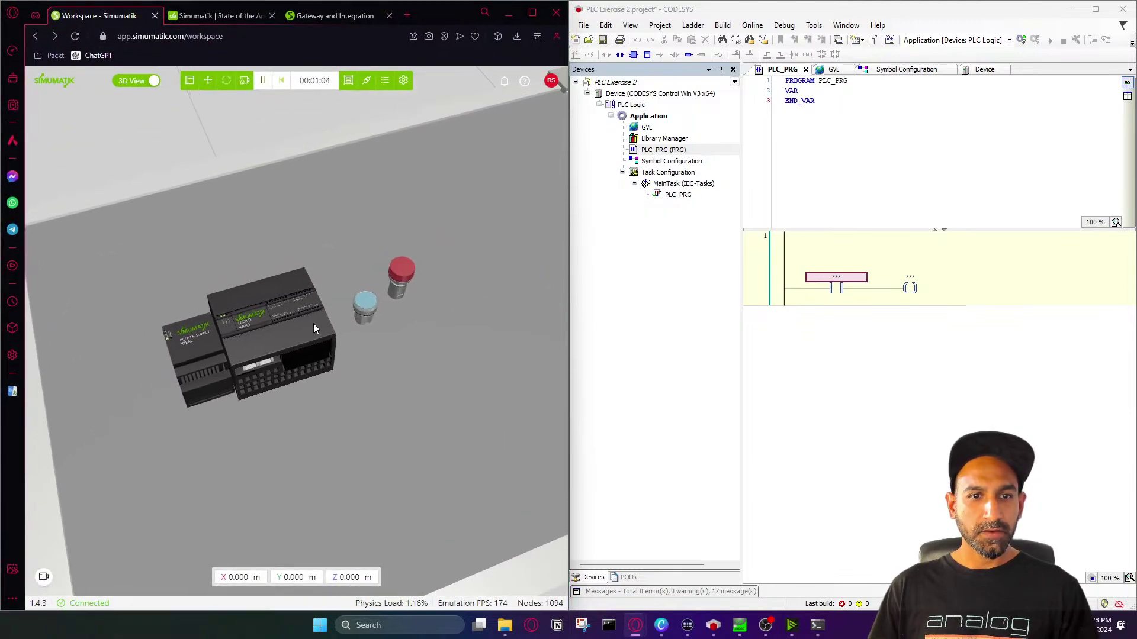
Check the variables declared in GVL and assign GVL.inputs01.0 to the contact in network 1 of PLC_PRG
drag(314, 323, 381, 375)
scroll(232, 325, up, 3)
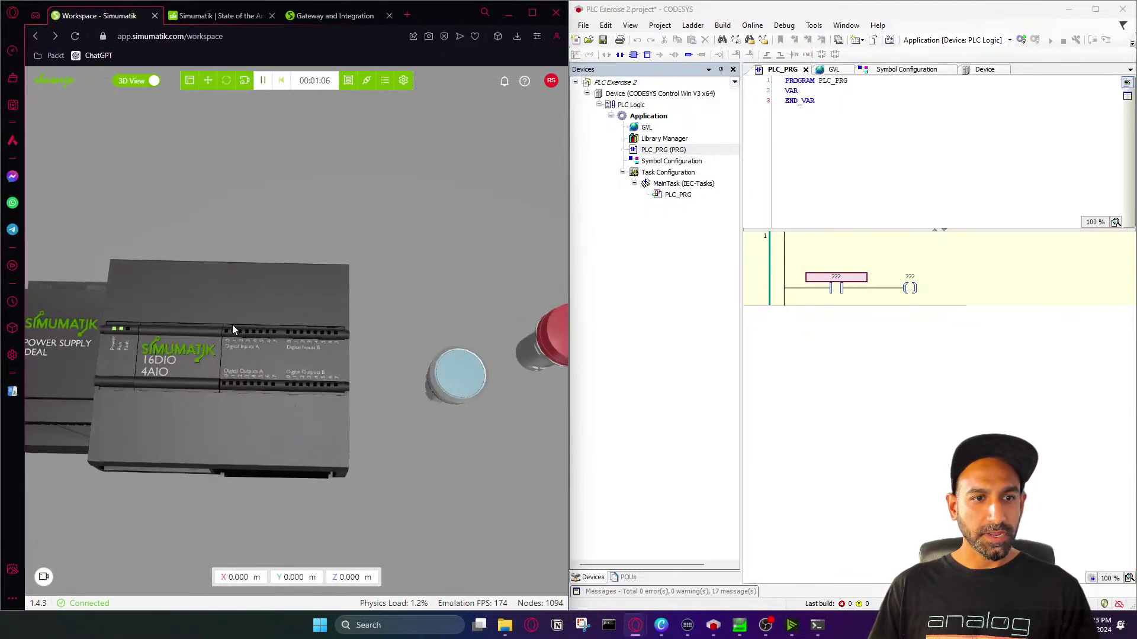
scroll(233, 330, up, 2)
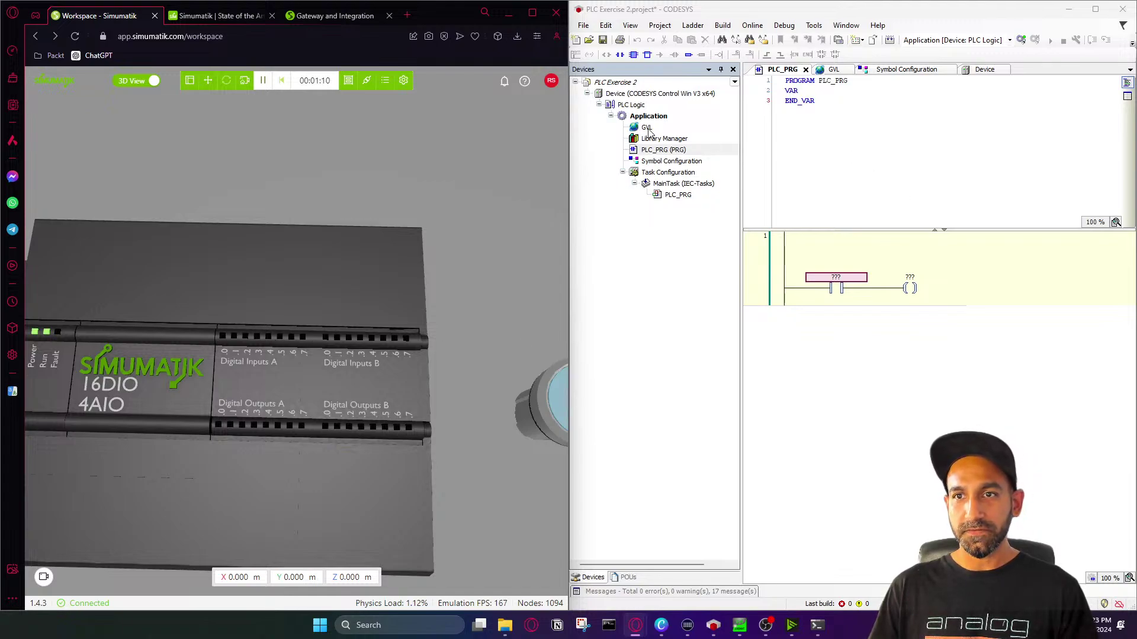
click(833, 69)
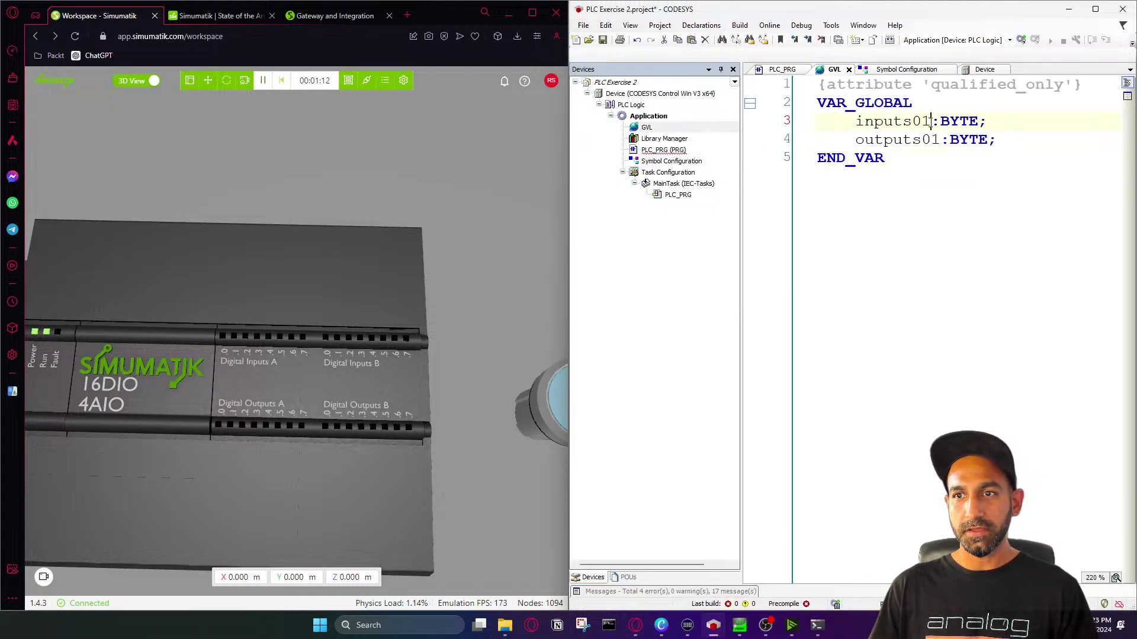
click(659, 151)
double_click(659, 151)
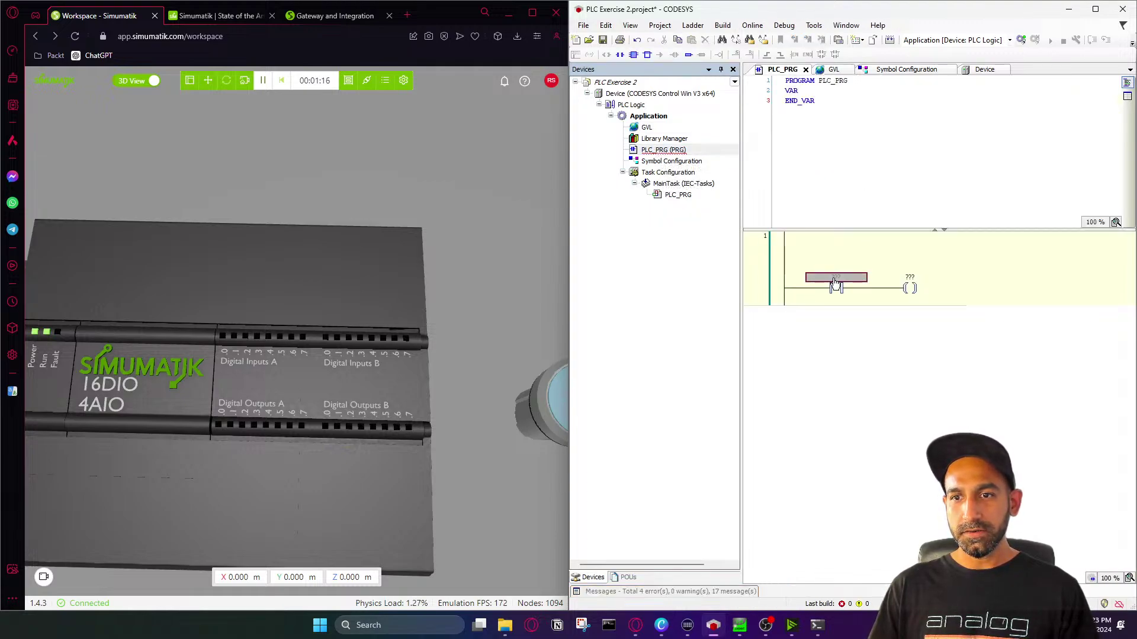
click(889, 41)
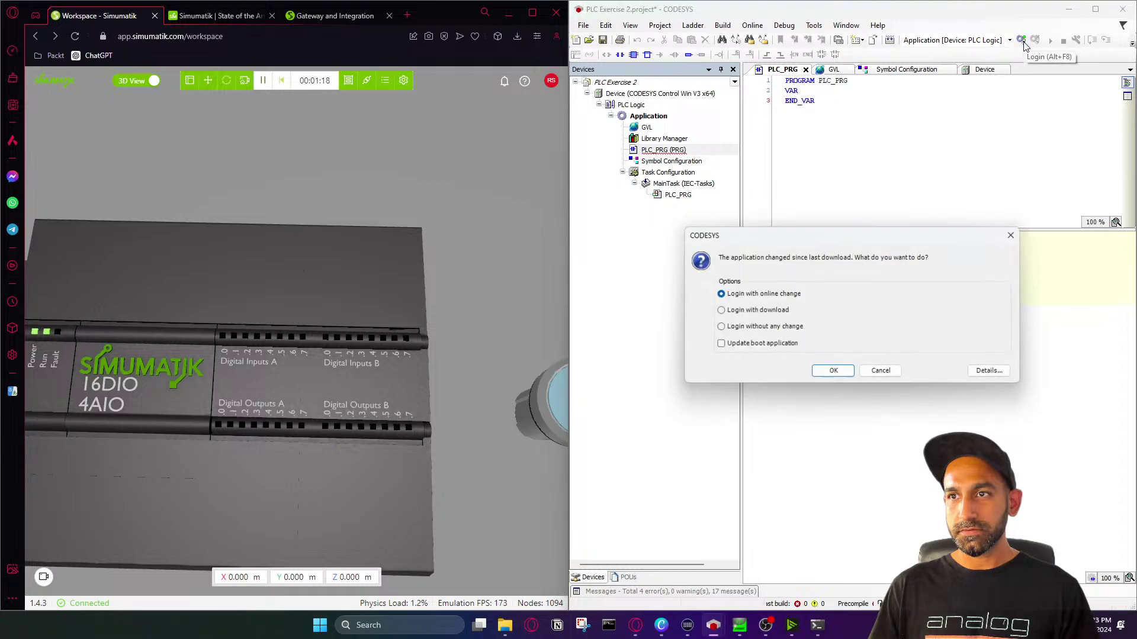
click(881, 373)
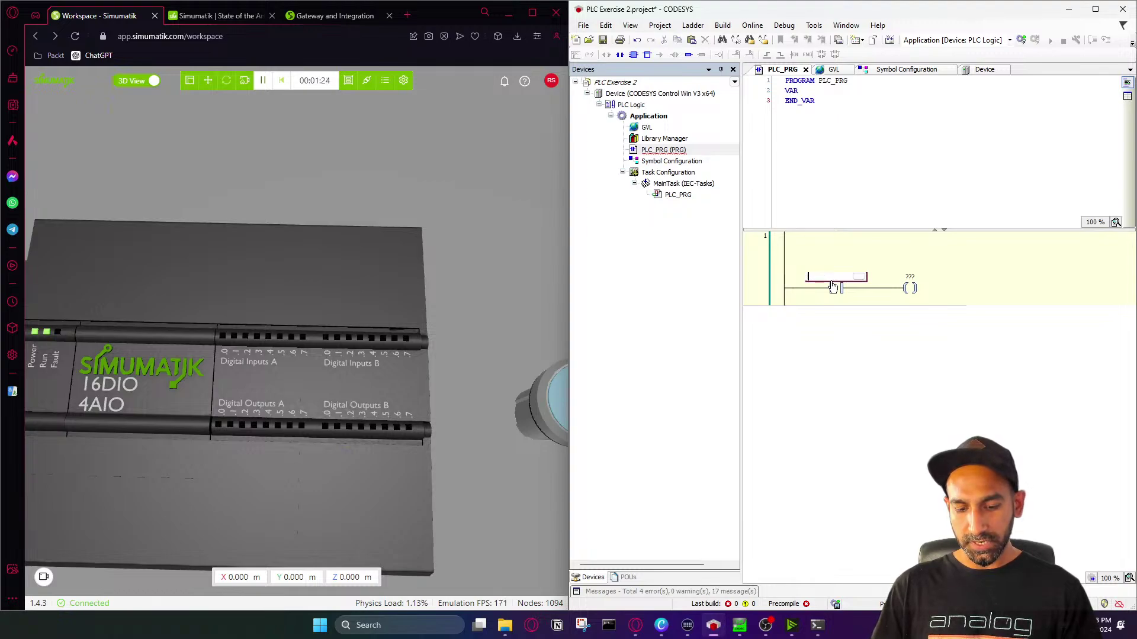
text(GVL.)
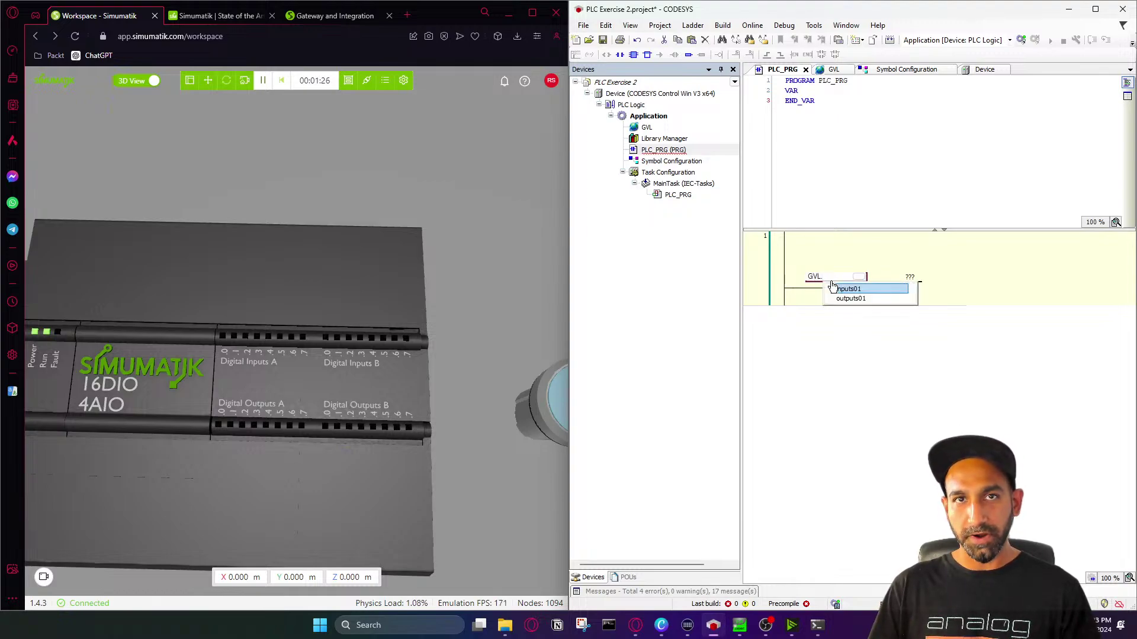
click(853, 291)
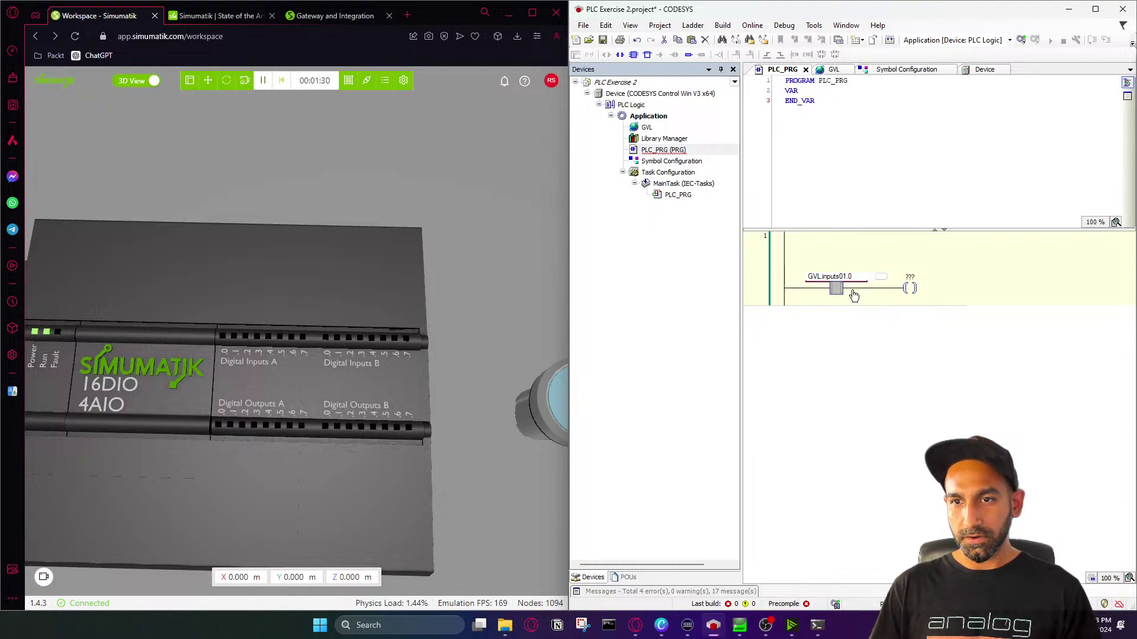
key(Return)
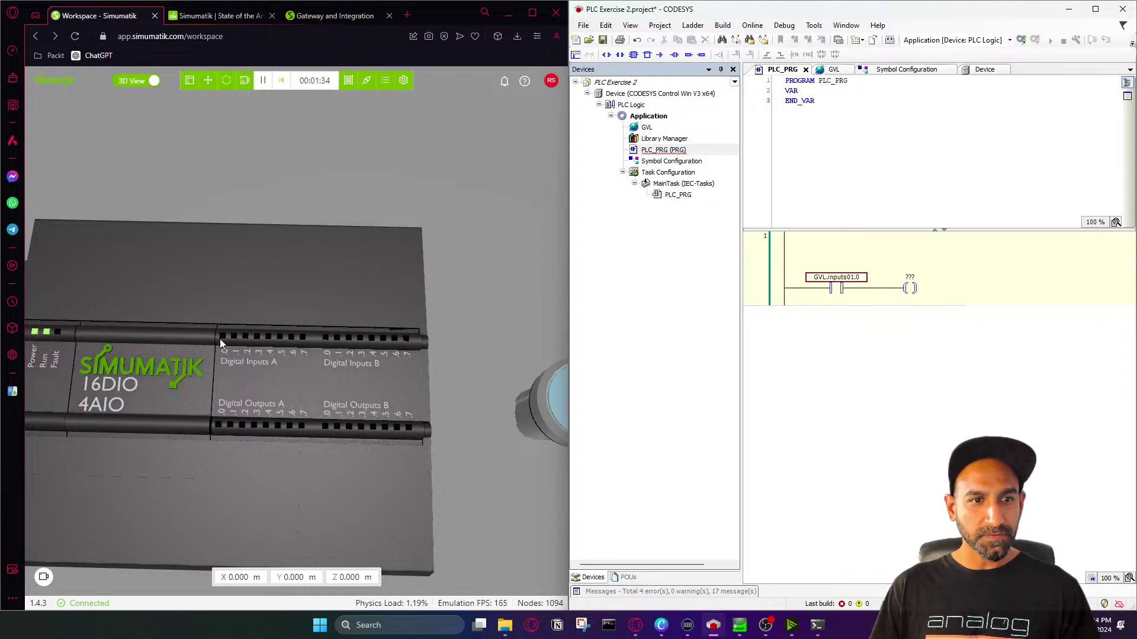
Check the push button and output terminals on the simulated PLC, and assign GVL.outputs01.0 to the coil in network 1
drag(219, 338, 442, 380)
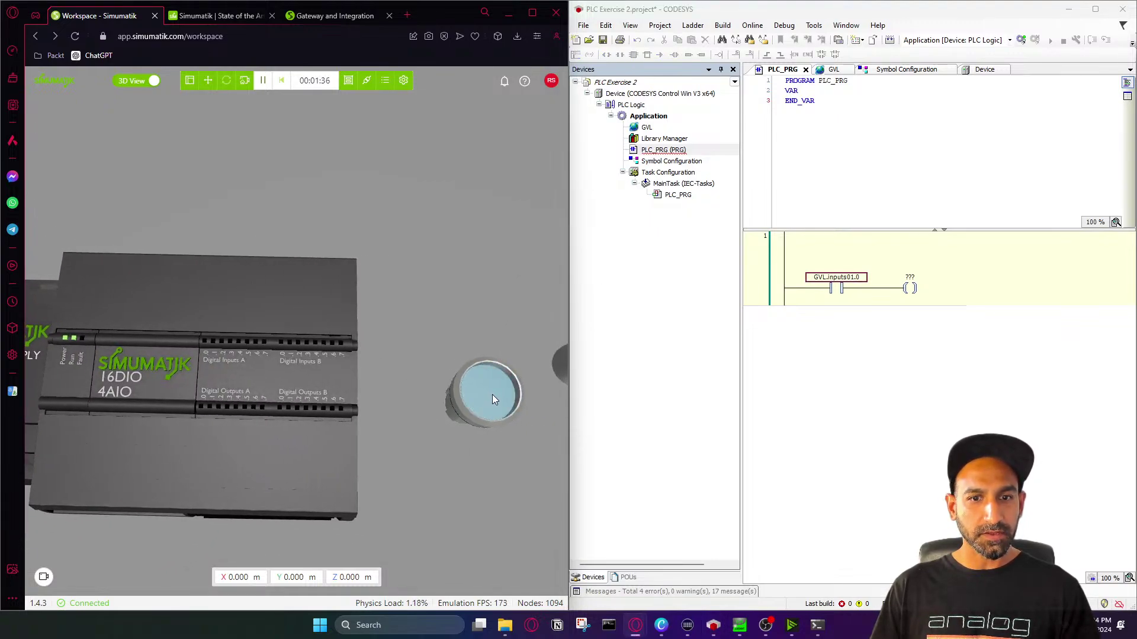
scroll(205, 335, up, 5)
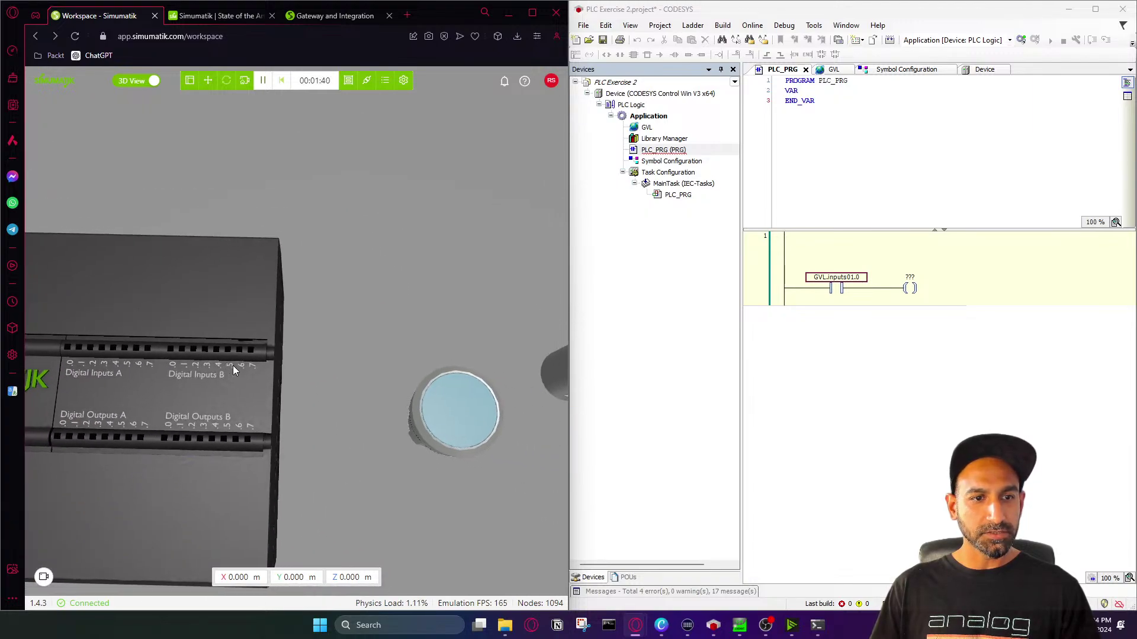
click(513, 379)
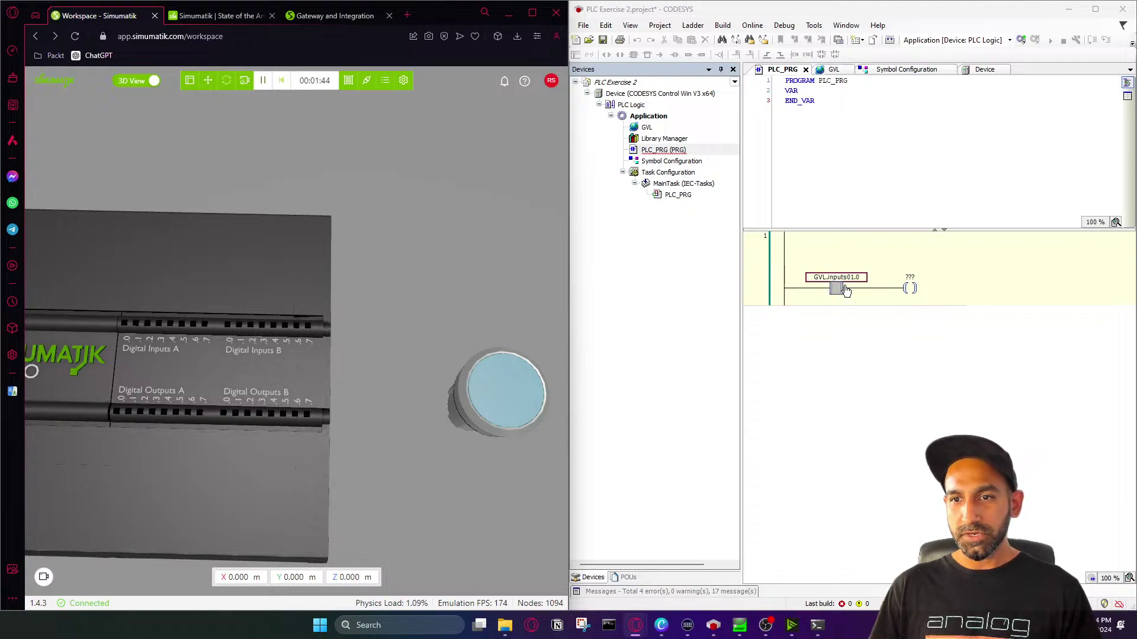
scroll(409, 319, down, 4)
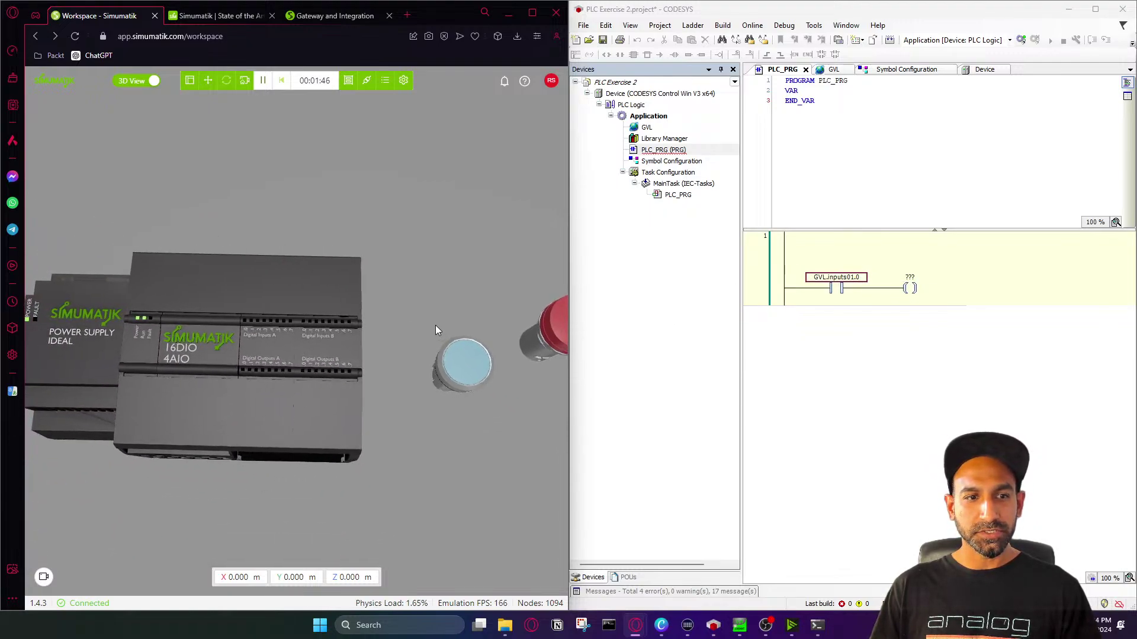
scroll(171, 372, up, 4)
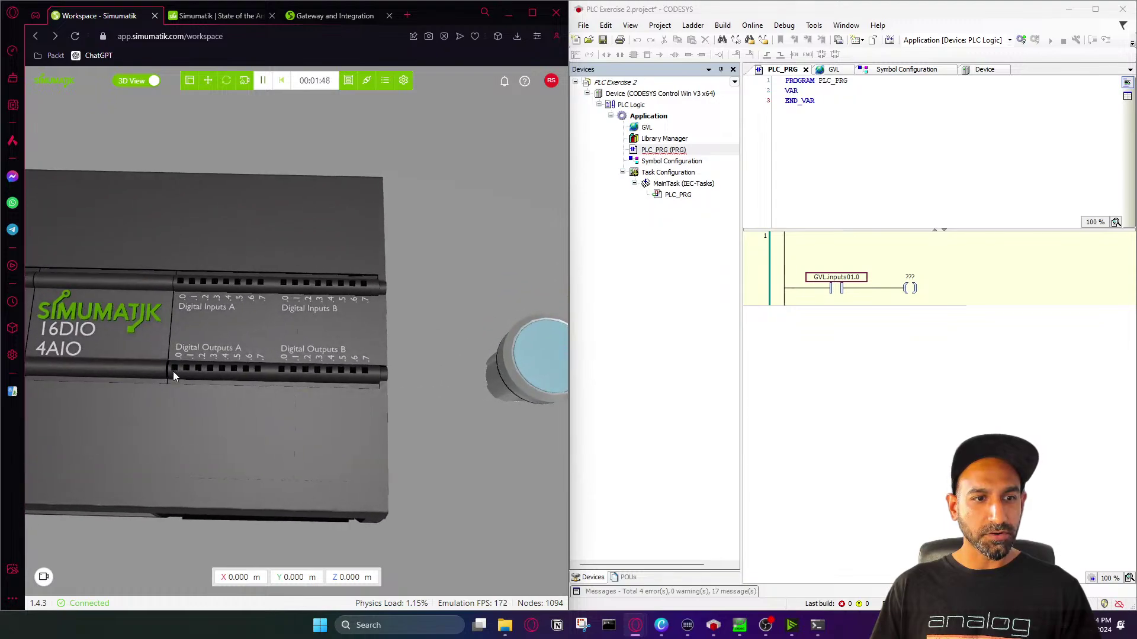
scroll(172, 371, down, 4)
click(918, 289)
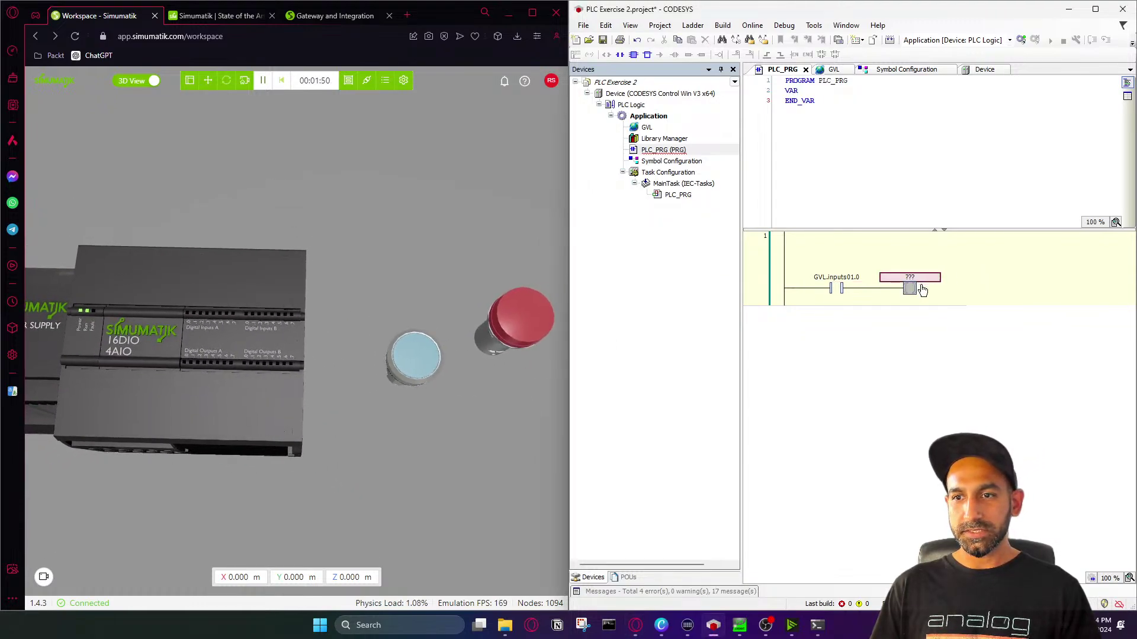
click(918, 279)
text(G)
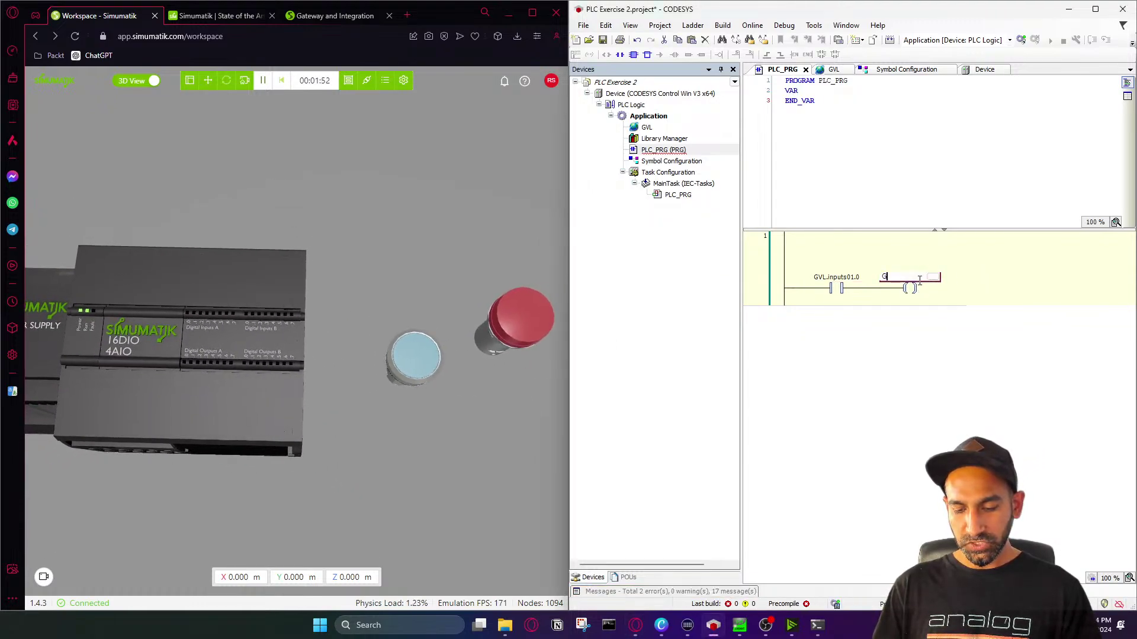
text(VL.o)
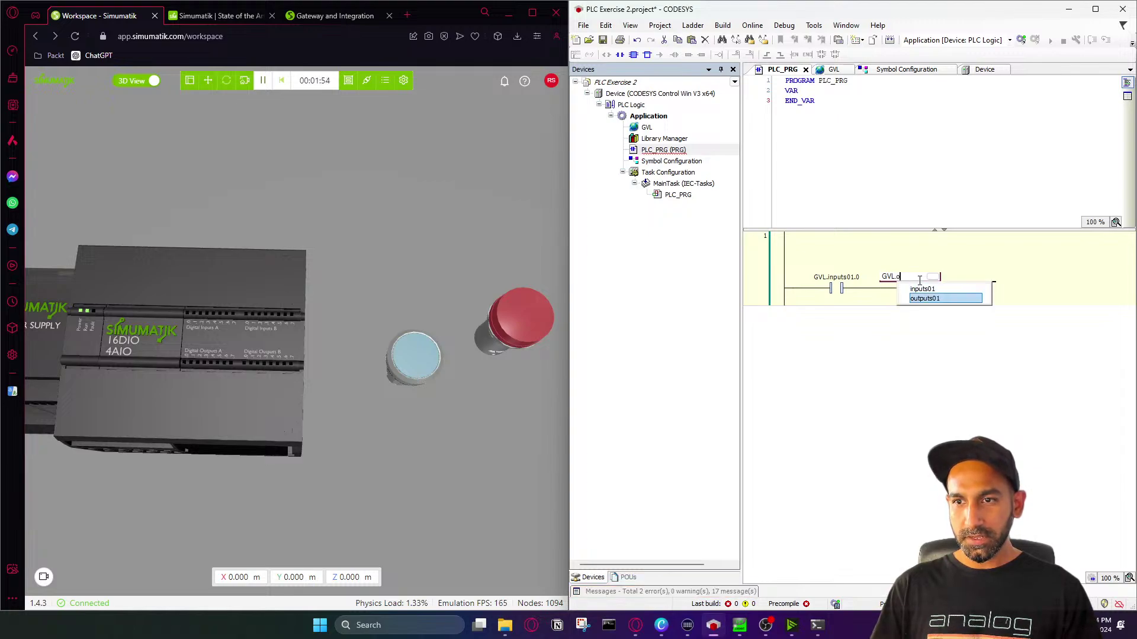
key(Return)
text(.0)
key(Return)
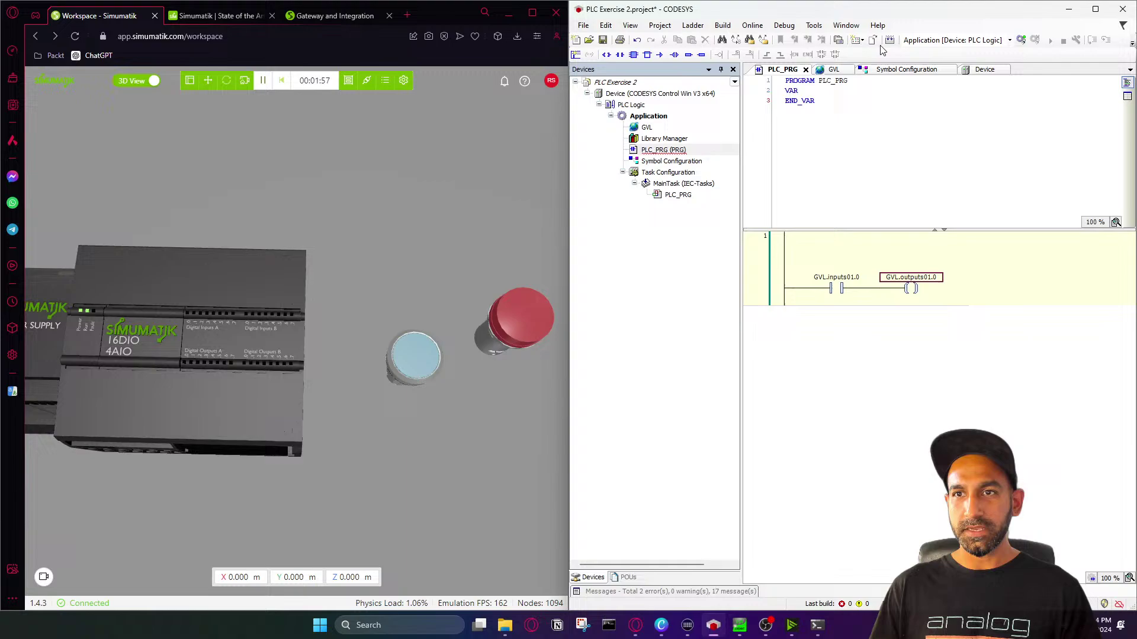
Log in to the PLC with download, including the boot application update
click(1021, 39)
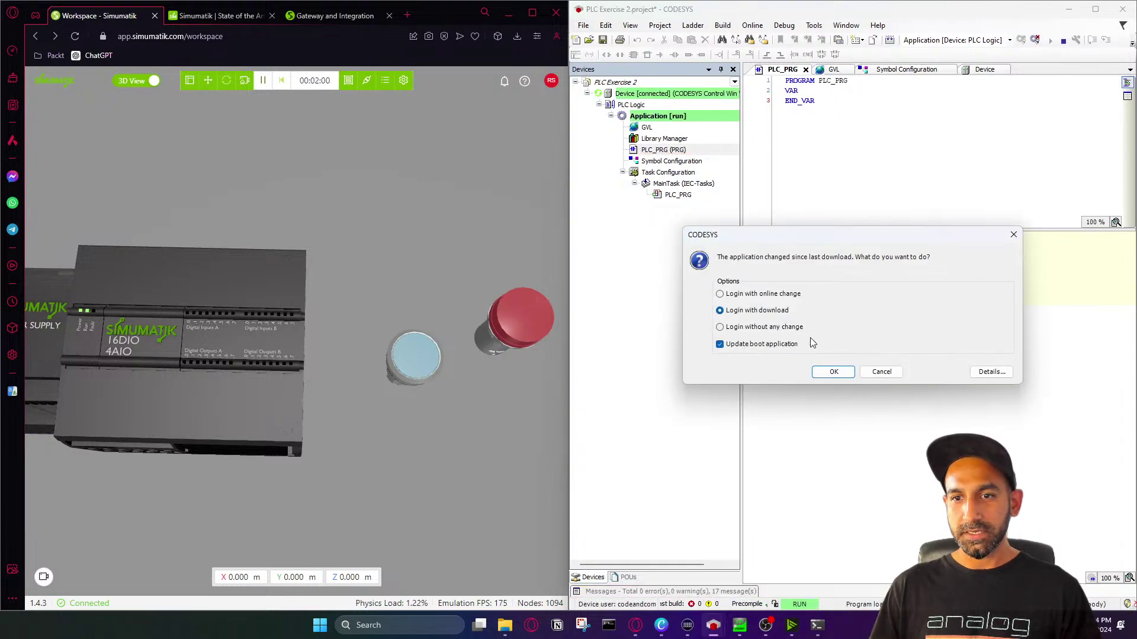
Log in to the device with a download of the changed application, enlarge the program editor and start the application
click(832, 371)
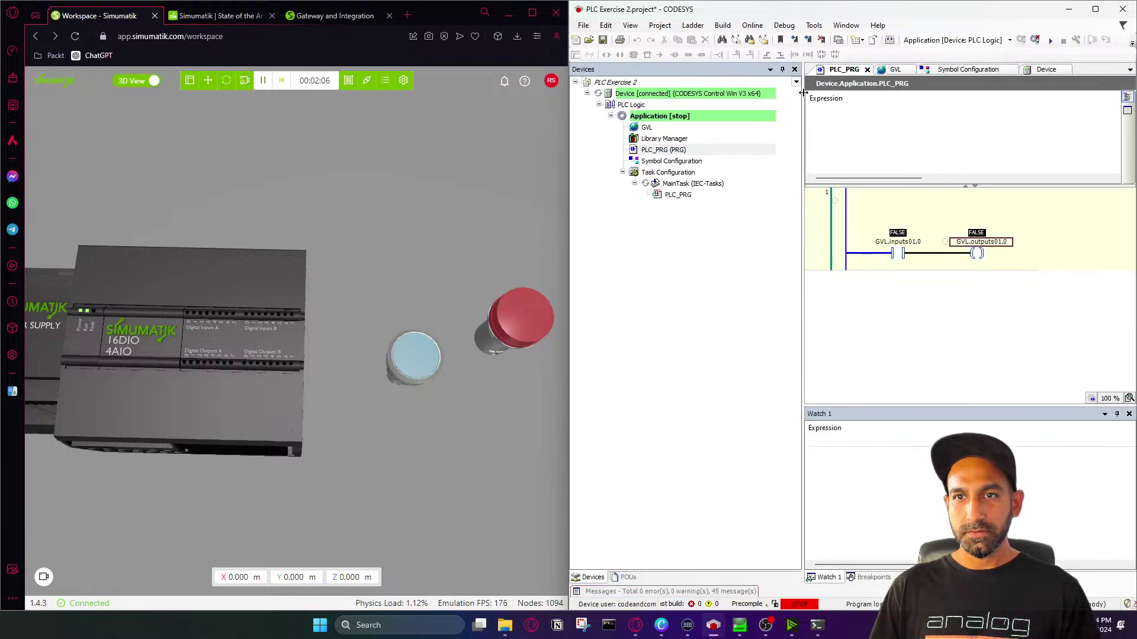
drag(803, 97, 691, 136)
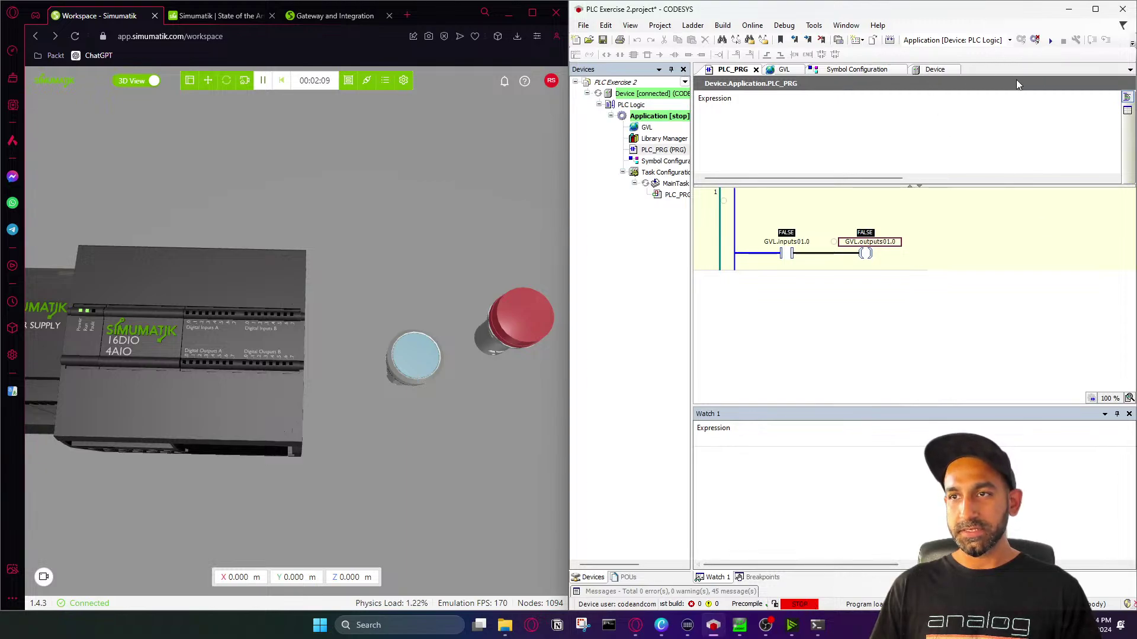
click(1049, 39)
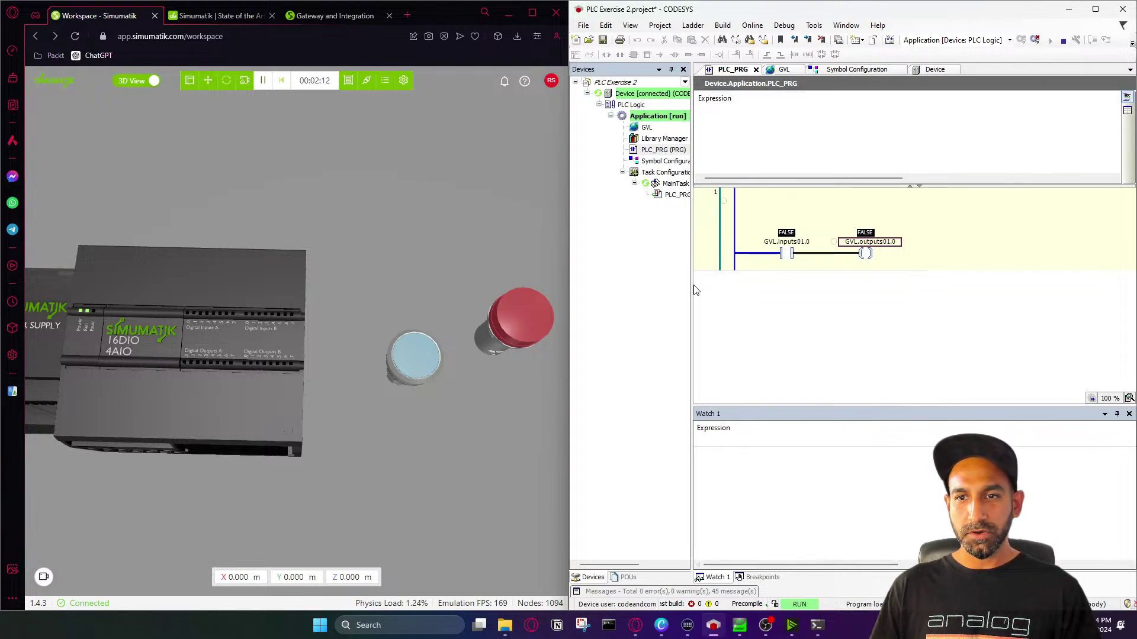
Operate the blue pushbutton in the running emulation to test the input and output on the PLC and the lamp
click(410, 357)
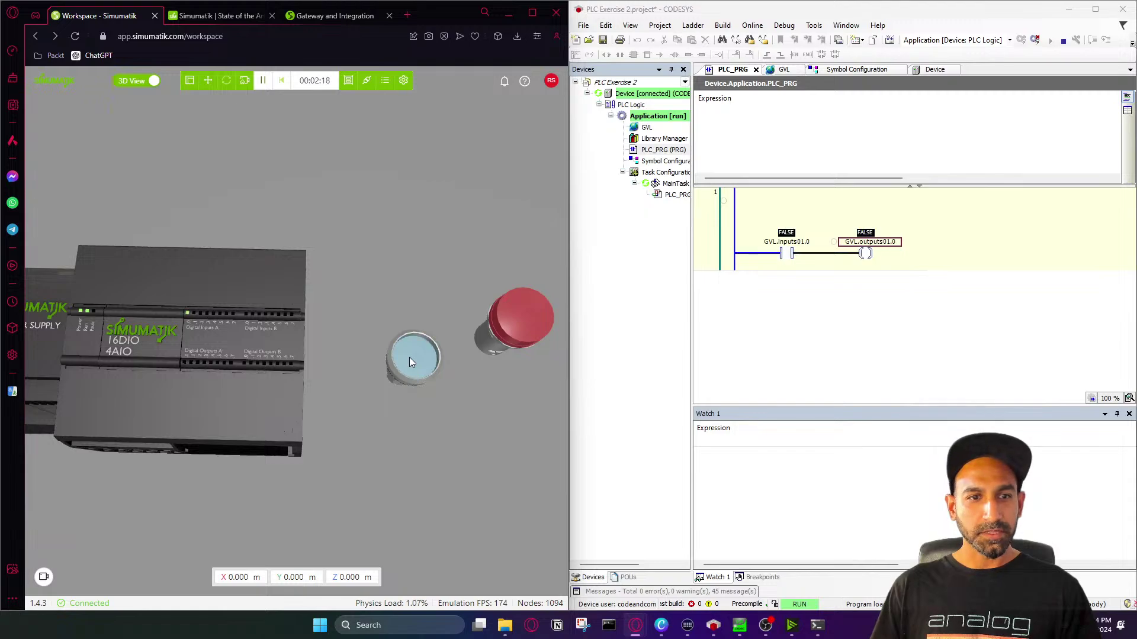
scroll(419, 321, down, 5)
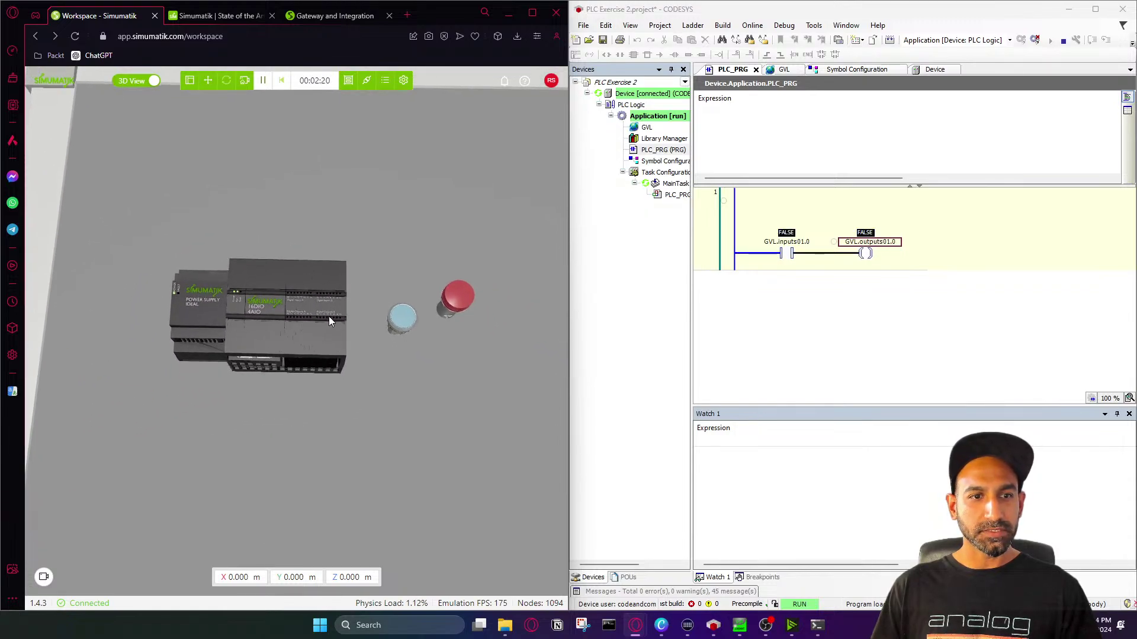
drag(329, 316, 303, 314)
scroll(302, 318, up, 5)
scroll(507, 302, down, 5)
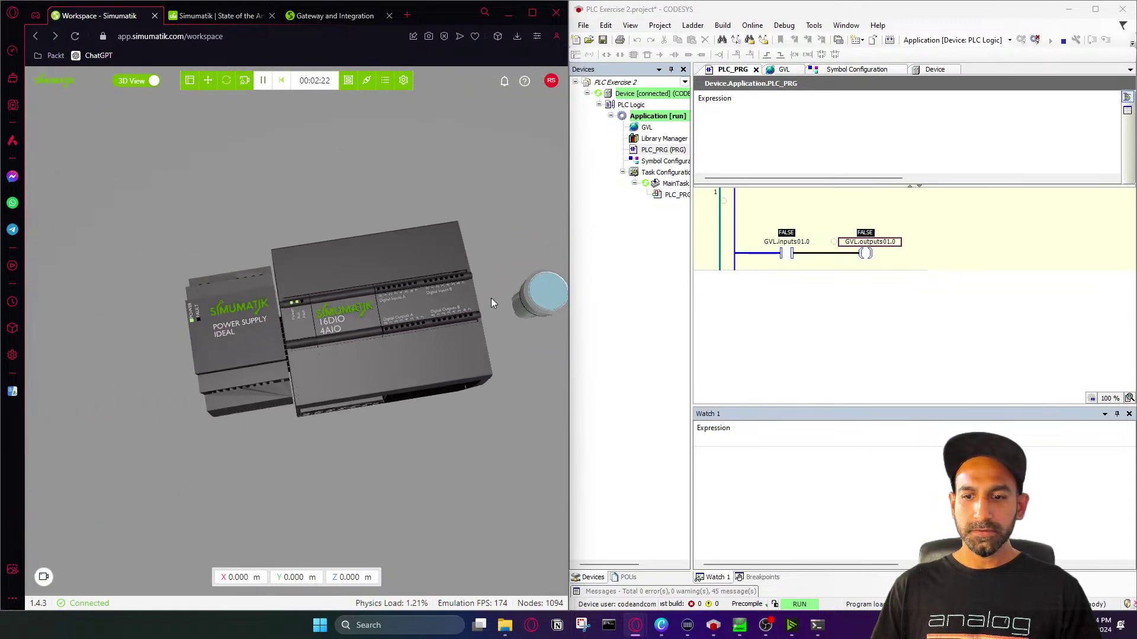
drag(491, 301, 437, 312)
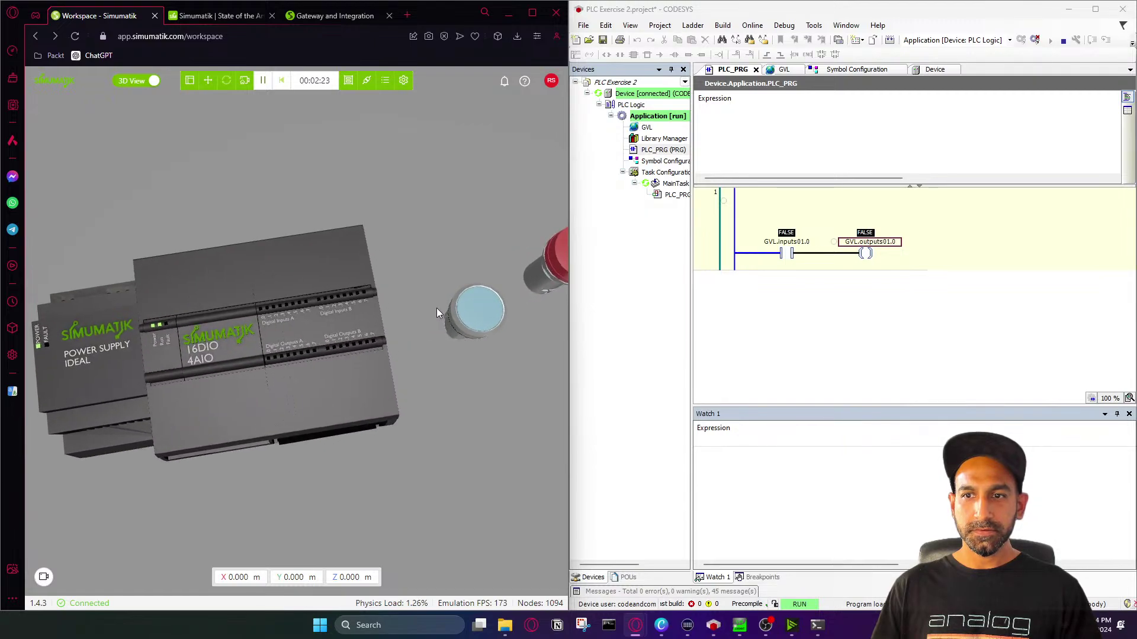
click(479, 314)
Check the variable names in the GVL and set Var DO1 of PLC_16DIO_4AIO to outputs01
double_click(645, 127)
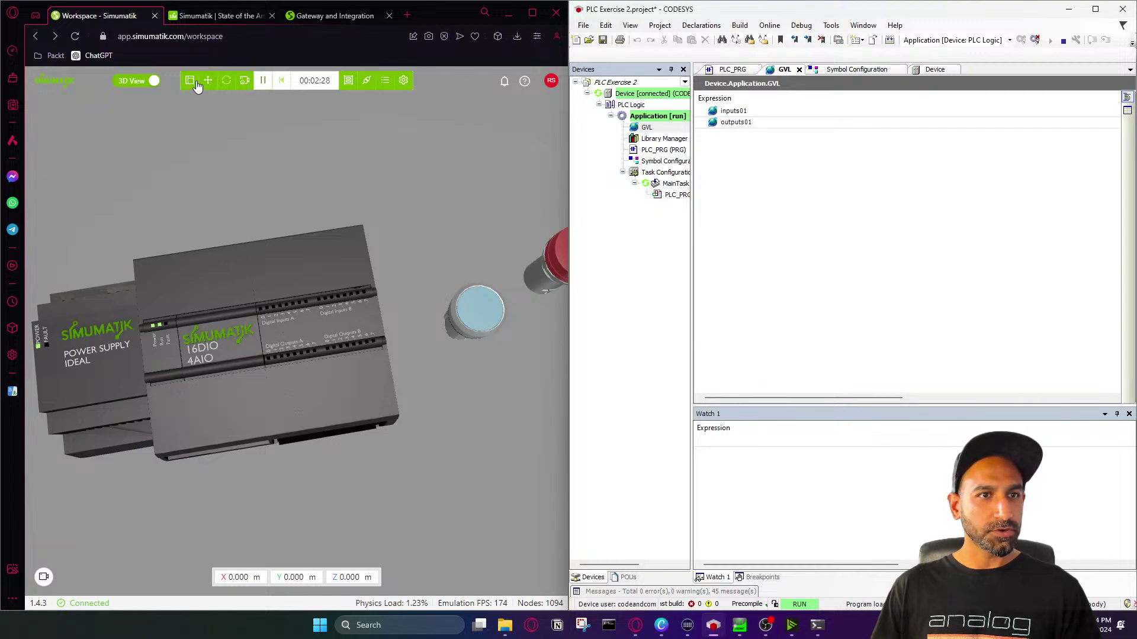
click(245, 80)
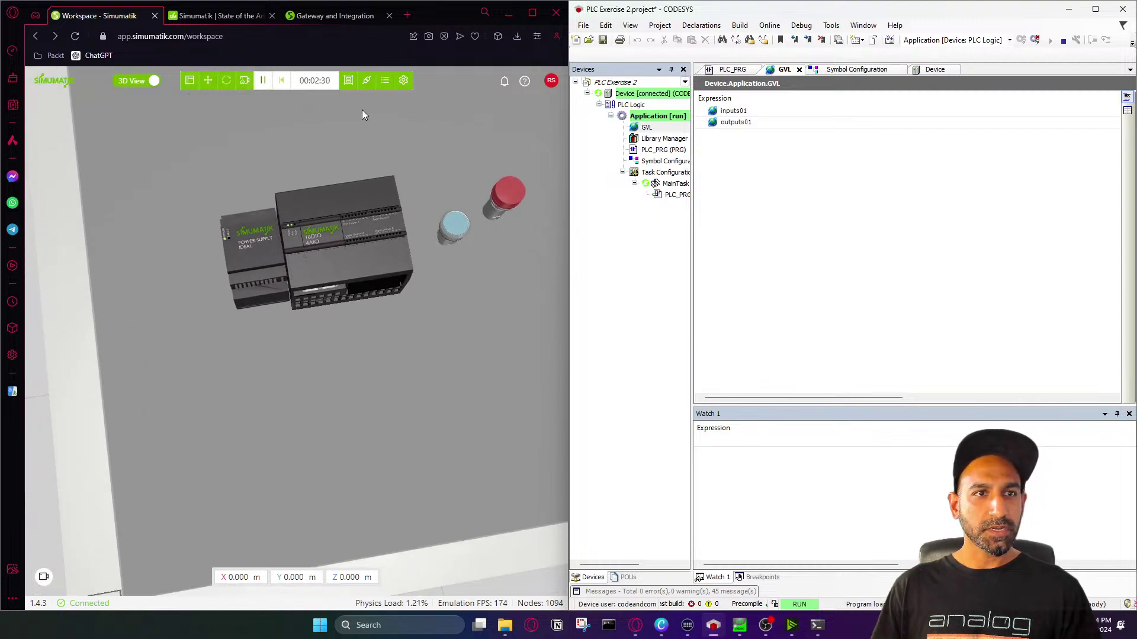
click(286, 223)
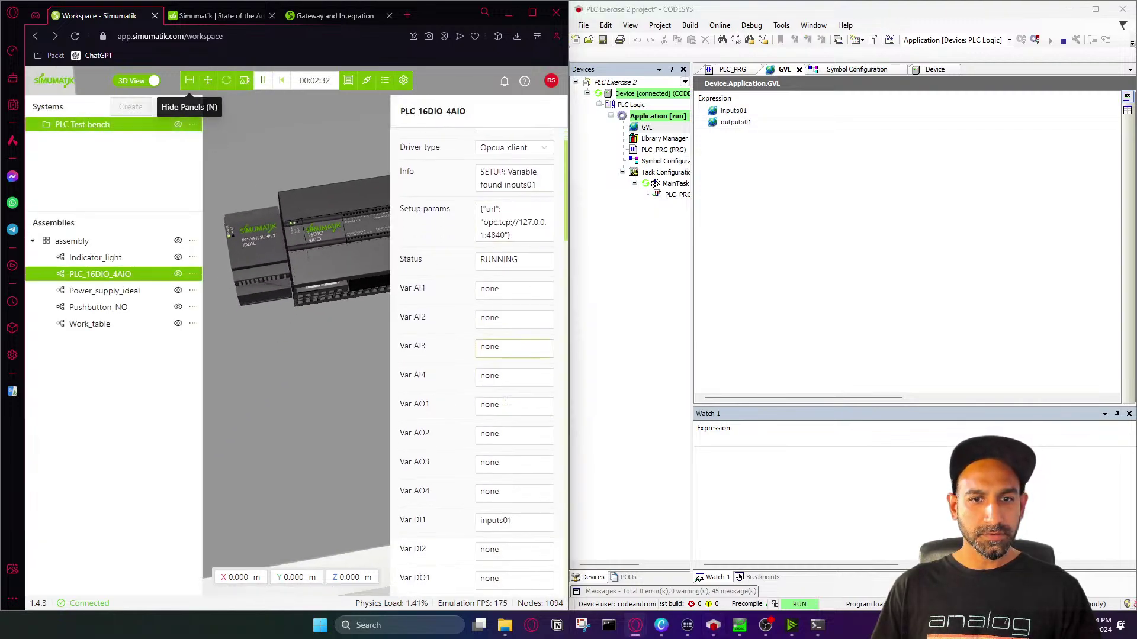
scroll(505, 401, down, 2)
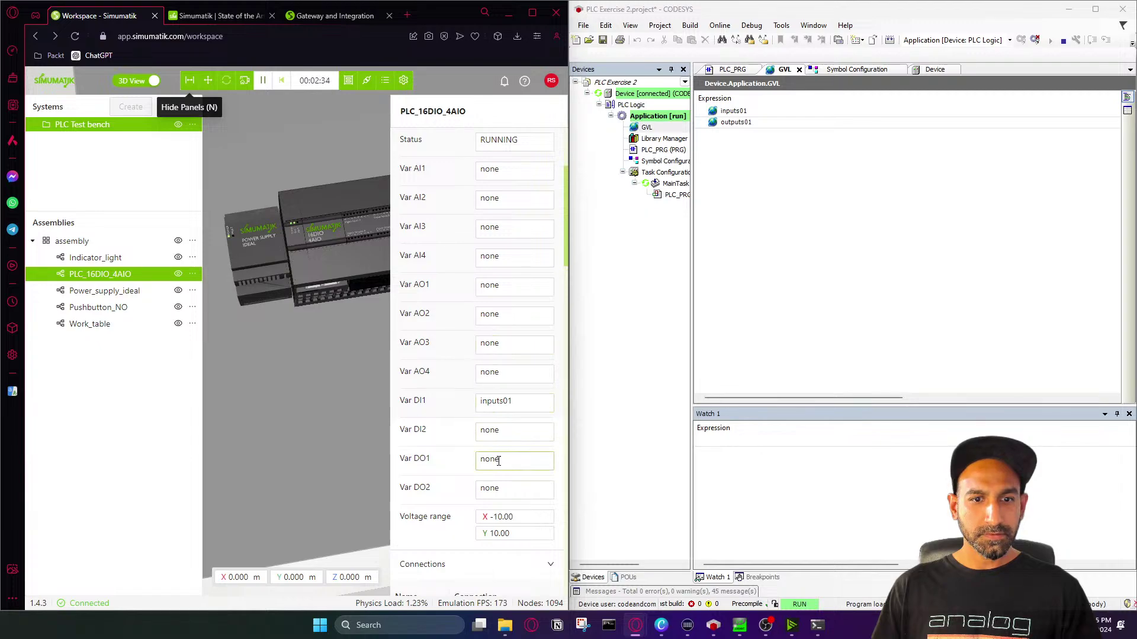
double_click(509, 462)
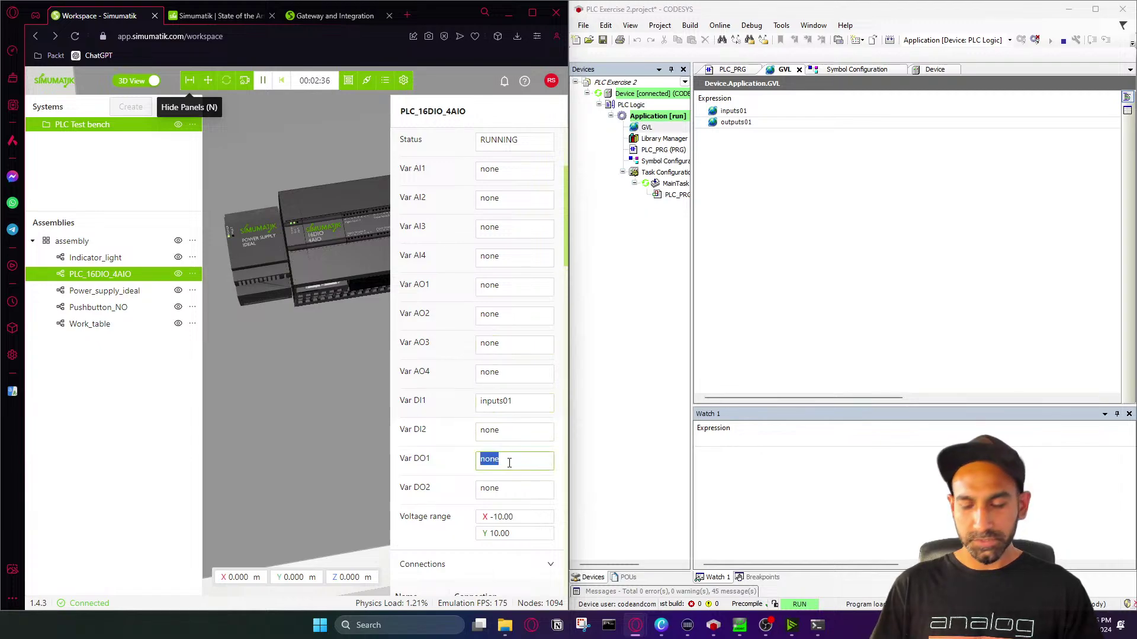
text(output)
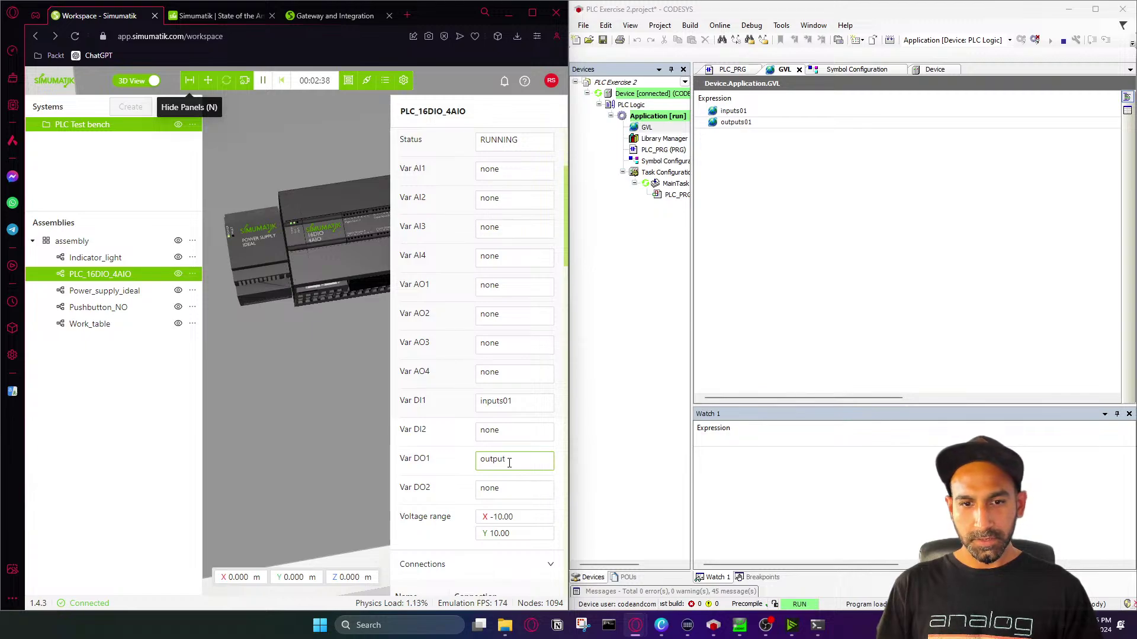
text(s01)
click(521, 488)
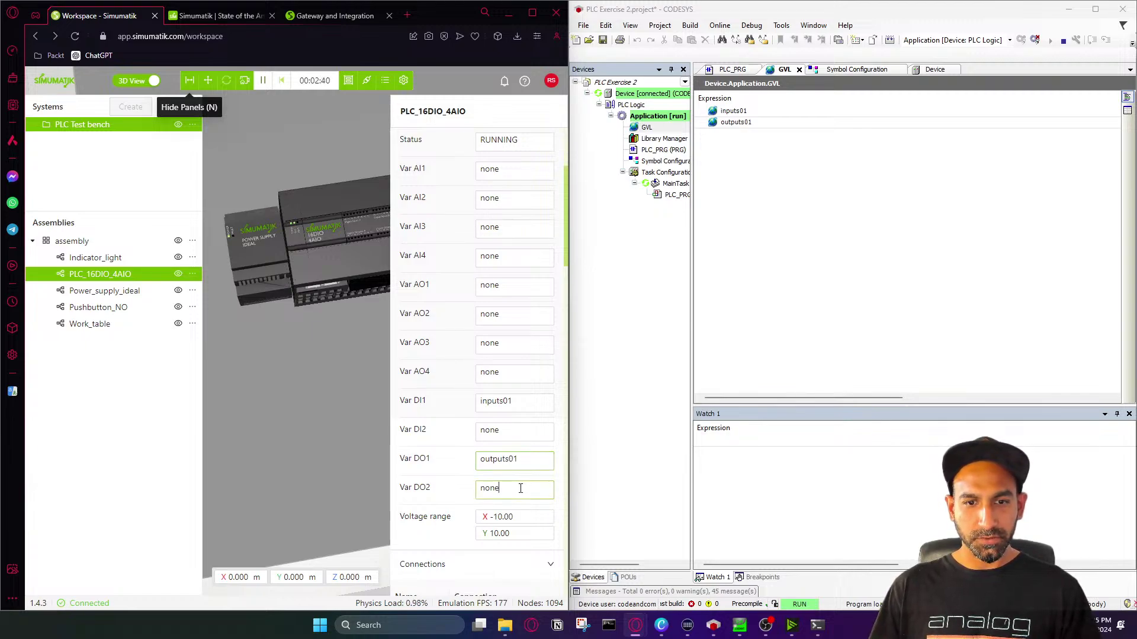
Reset and restart the emulation, and hide the side panels to show the PLC
click(283, 82)
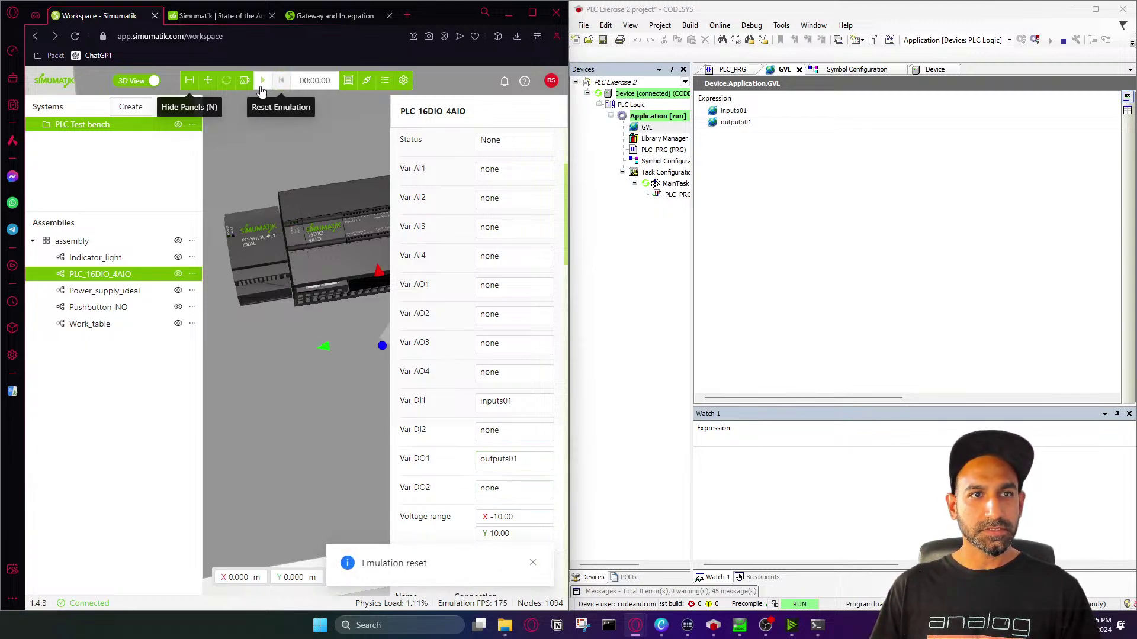
click(260, 83)
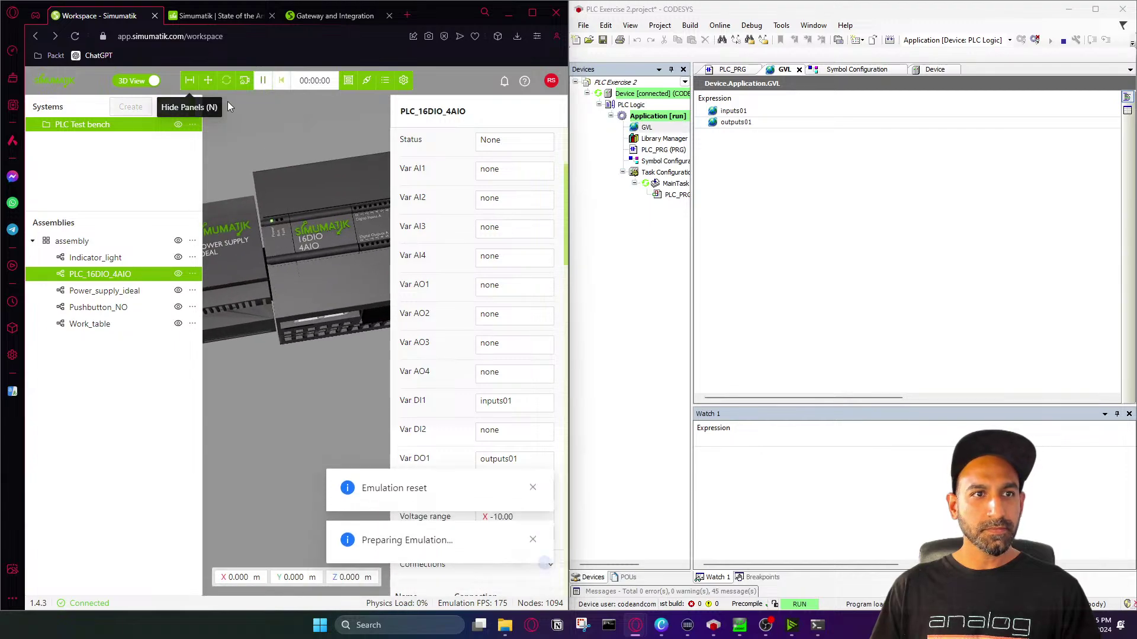
click(188, 83)
scroll(366, 230, up, 5)
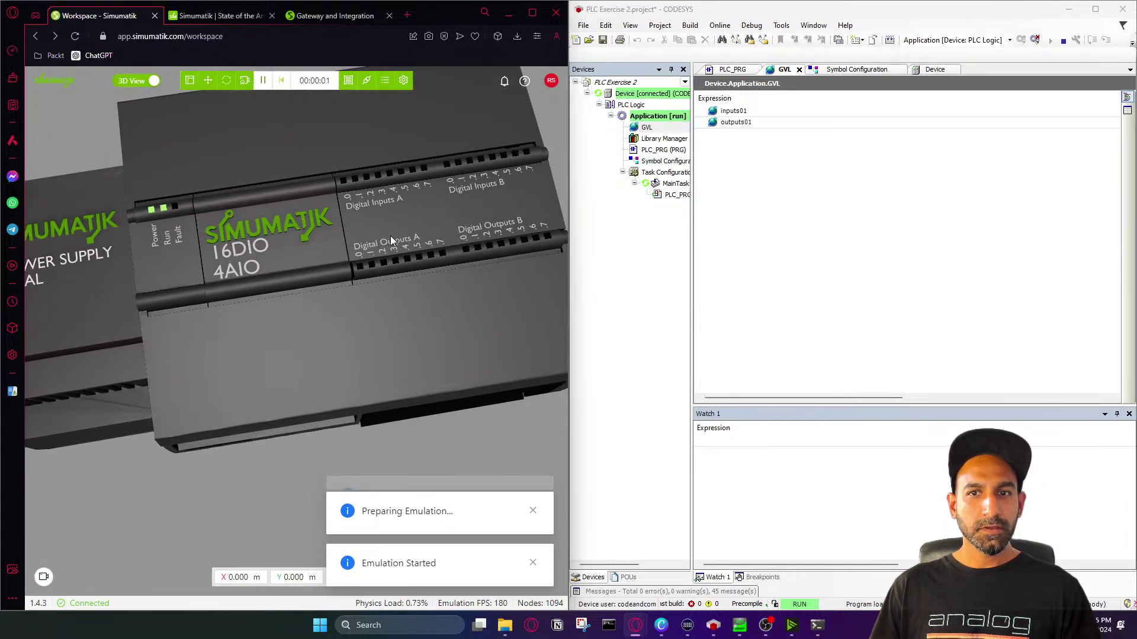
Show the PLC_PRG ladder online and operate the blue pushbutton to test the contact and coil
click(733, 69)
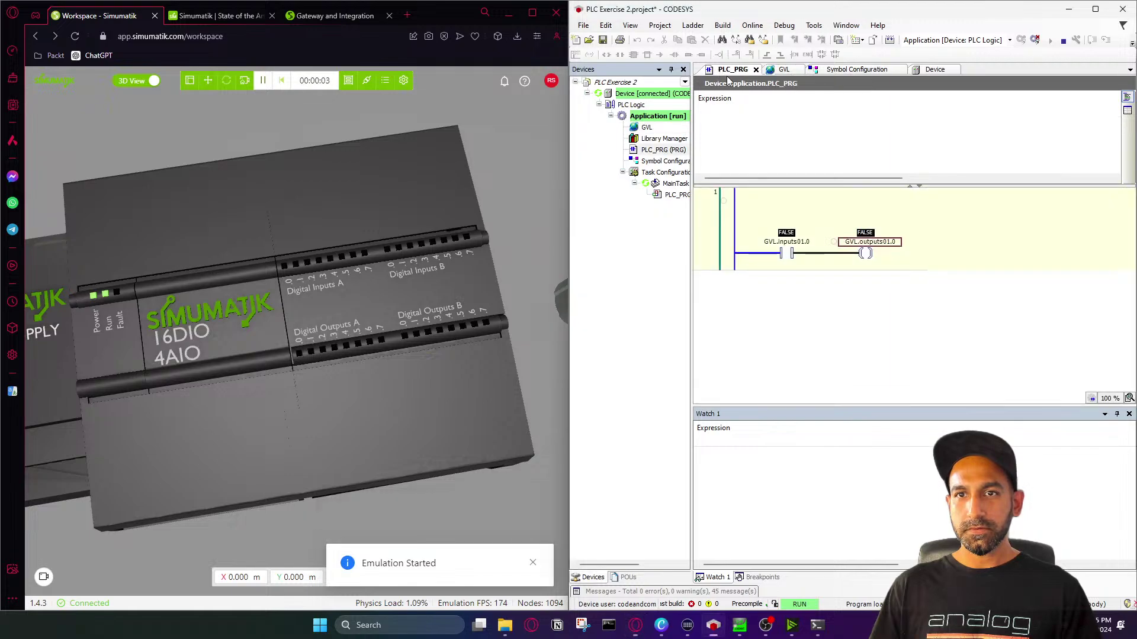
scroll(434, 303, down, 3)
drag(434, 302, 297, 308)
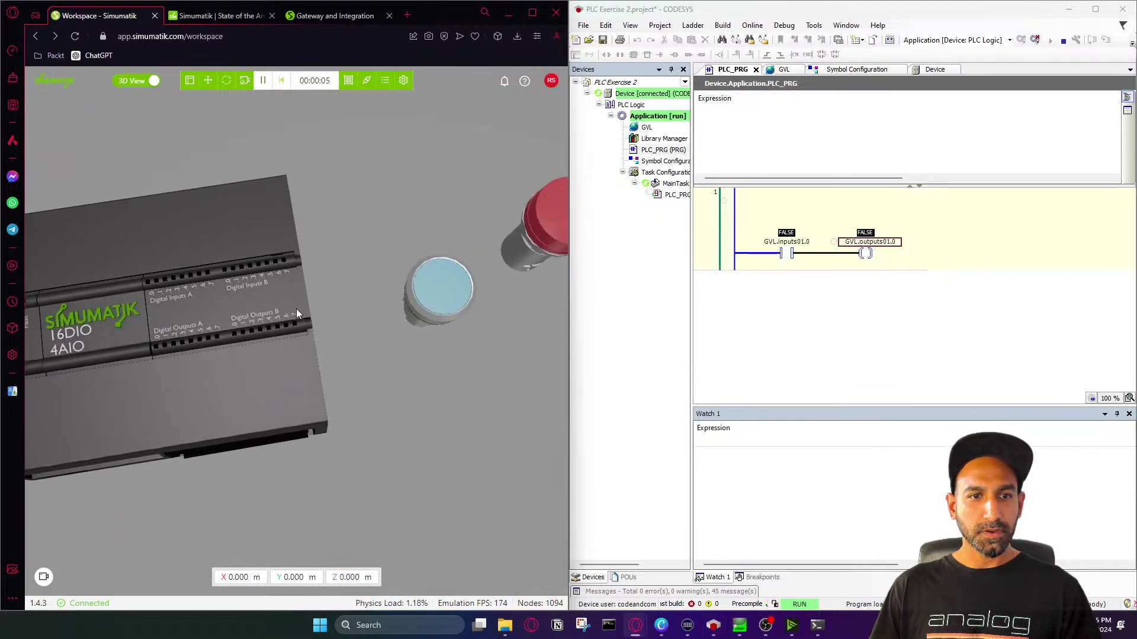
click(416, 289)
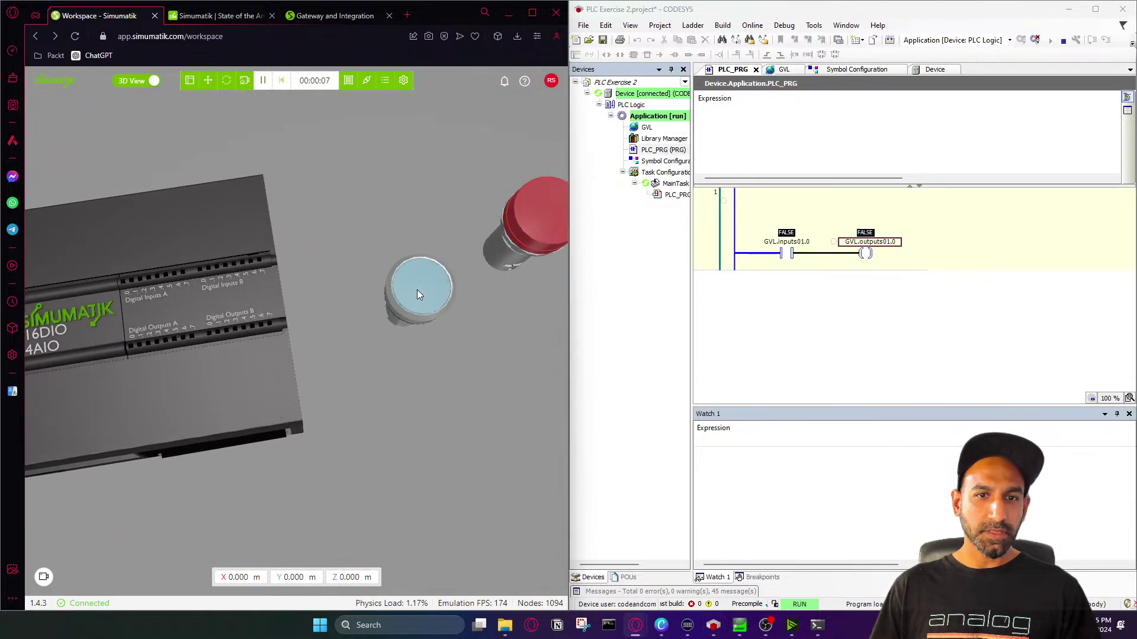
scroll(417, 290, down, 2)
click(390, 304)
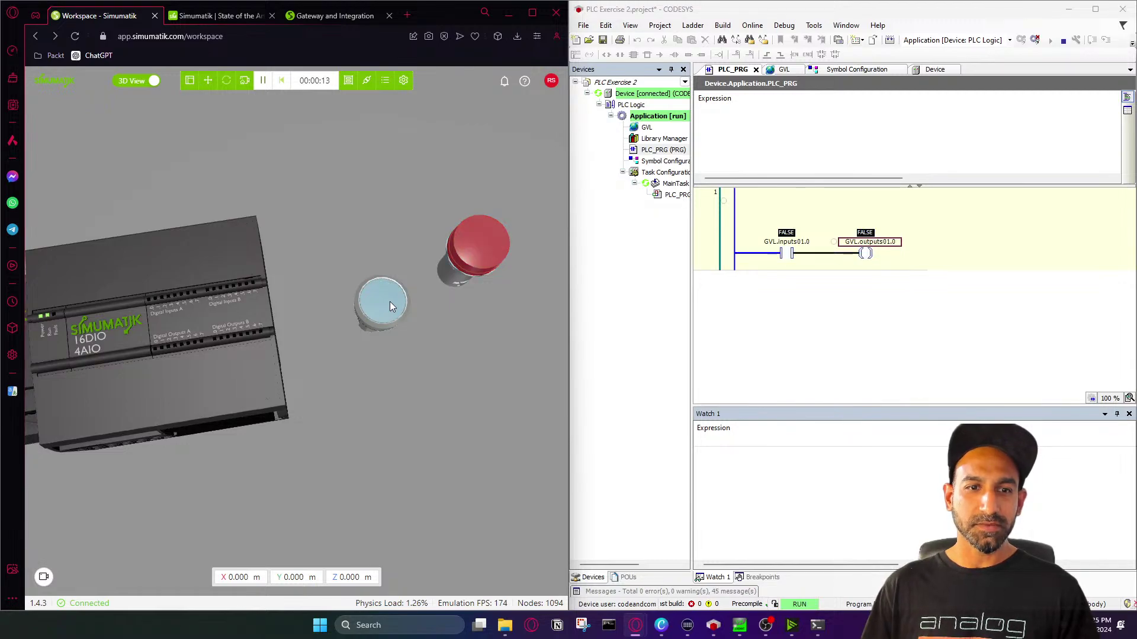
click(389, 303)
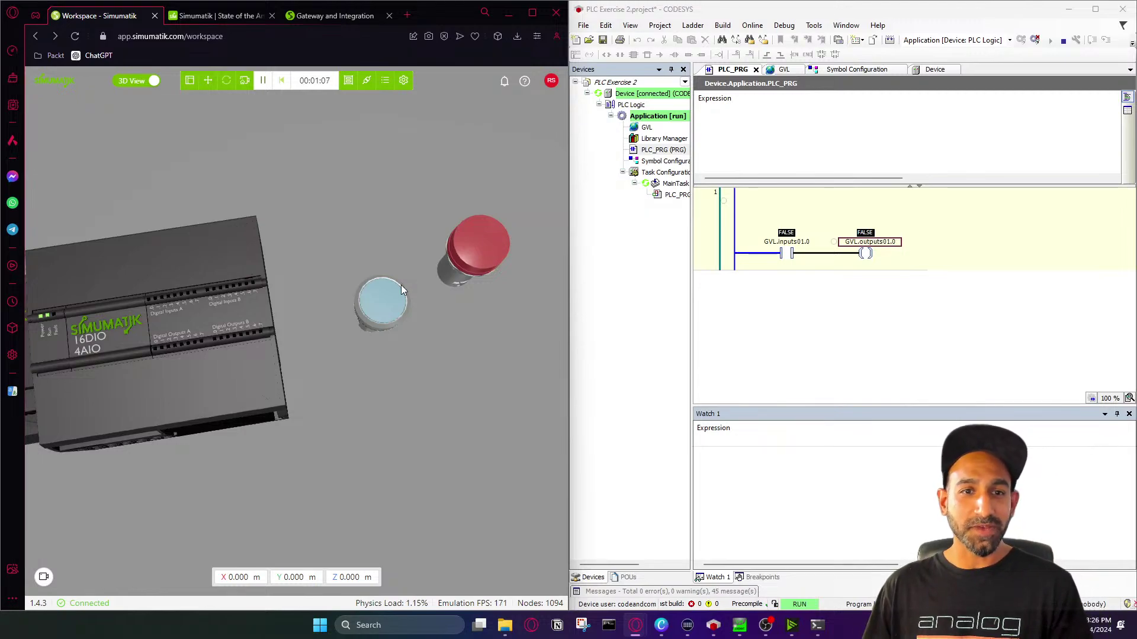
Operate the pushbutton again with the whole test bench in view to check the red indicator light against the ladder
scroll(379, 296, down, 3)
mouse_move(381, 345)
mouse_down()
mouse_move(392, 363)
mouse_move(399, 350)
mouse_up()
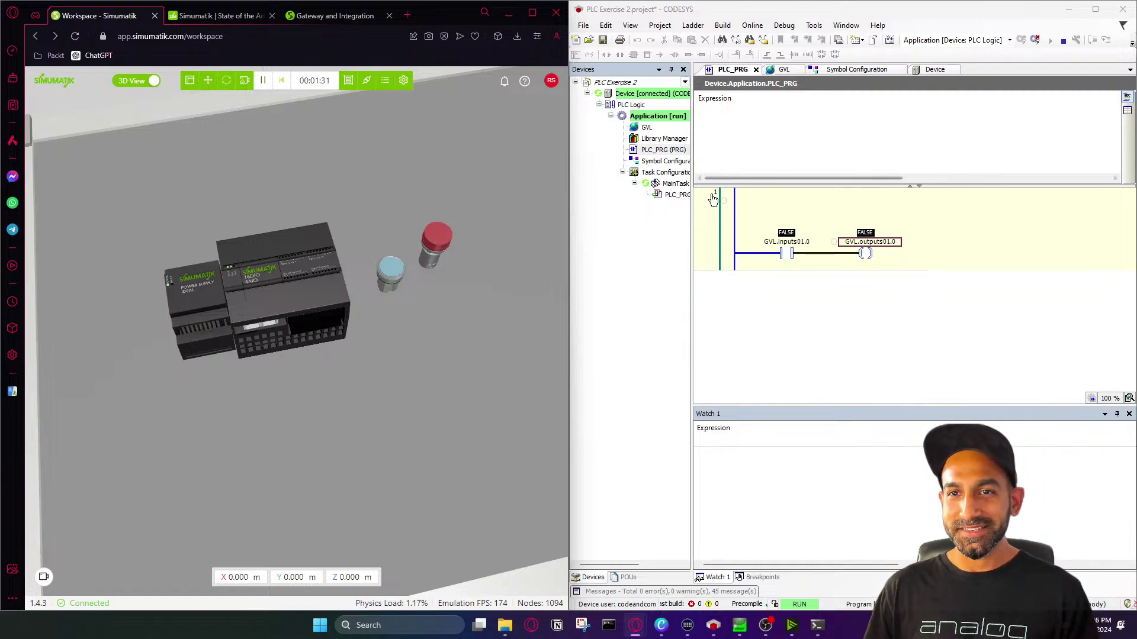
click(390, 274)
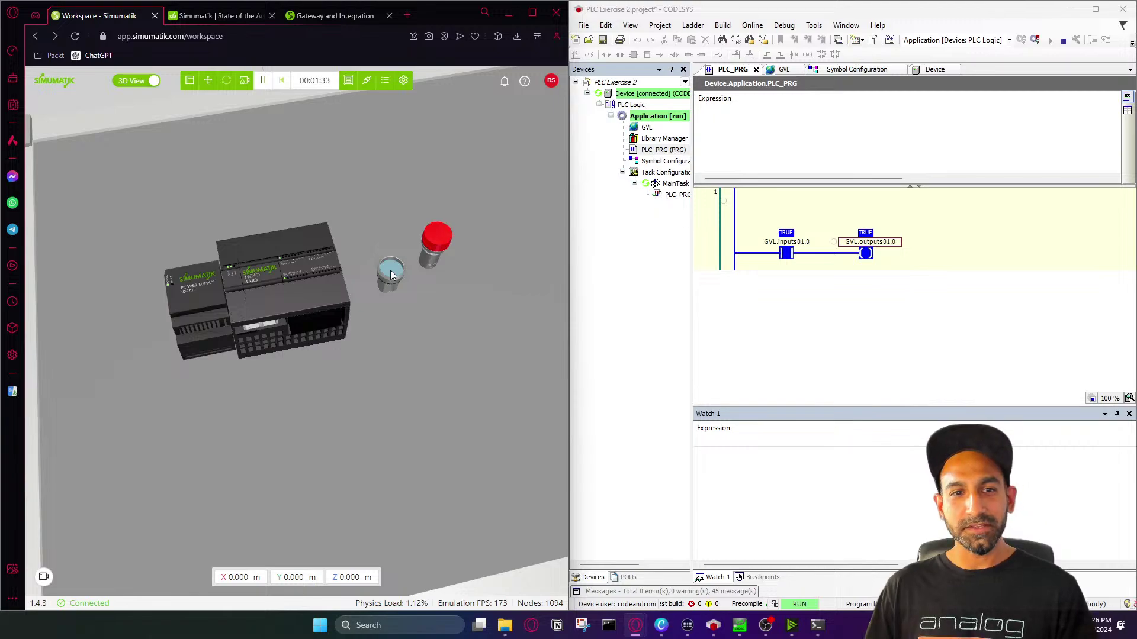
scroll(280, 240, up, 5)
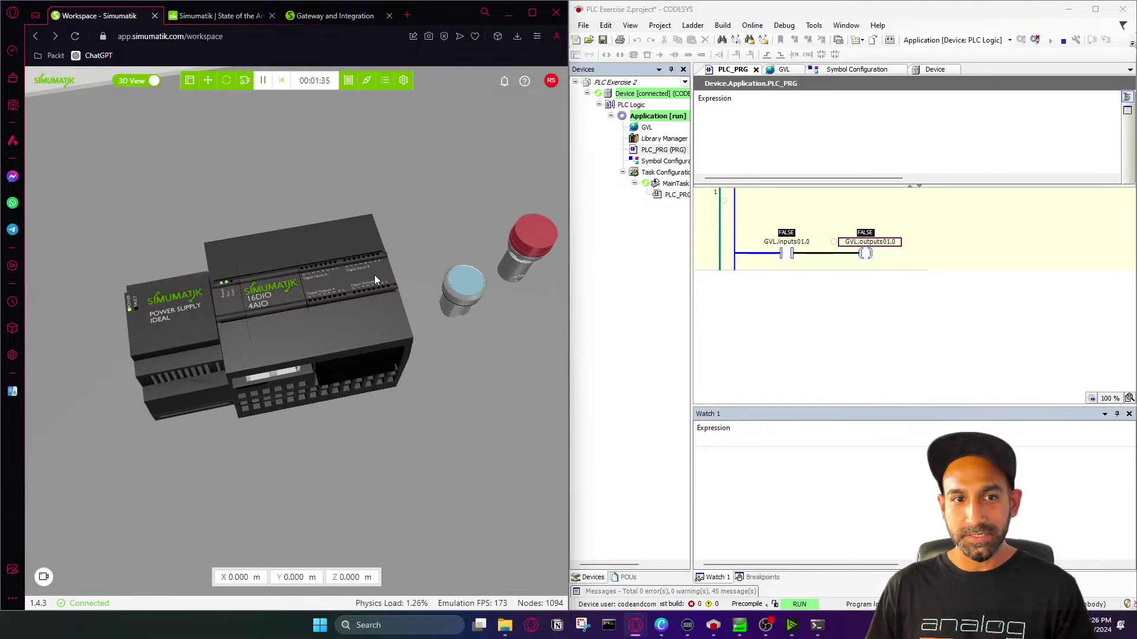
scroll(379, 272, down, 5)
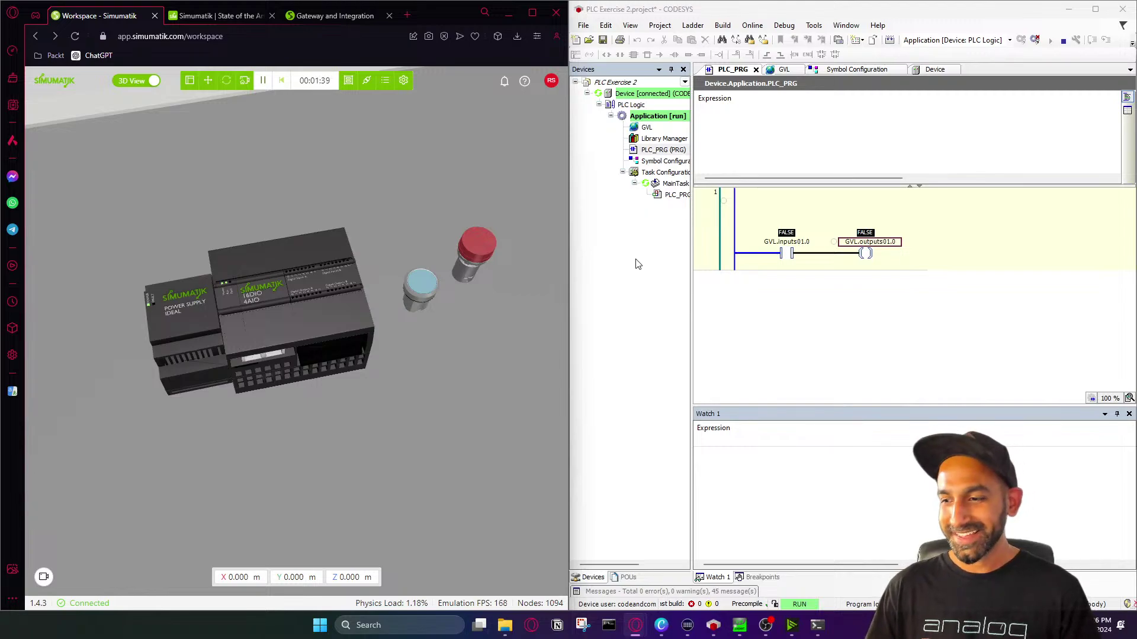
Switch to the exercise slides, review exercise 2.2 about a lamp with two push buttons, and minimize the slides
mouse_move(662, 626)
click(723, 554)
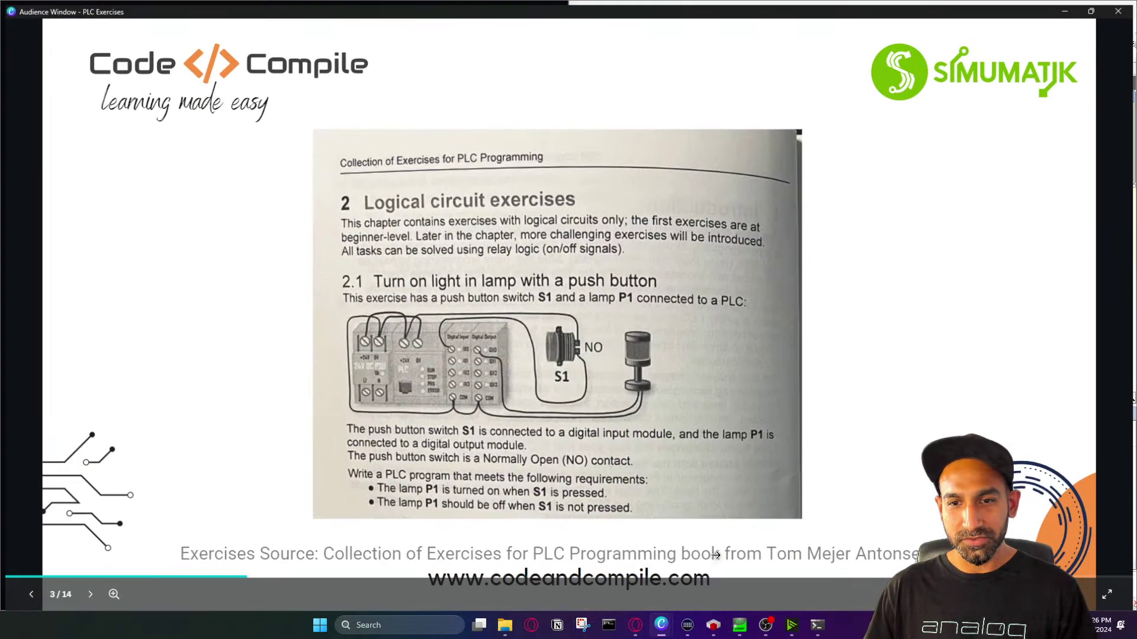
click(1001, 343)
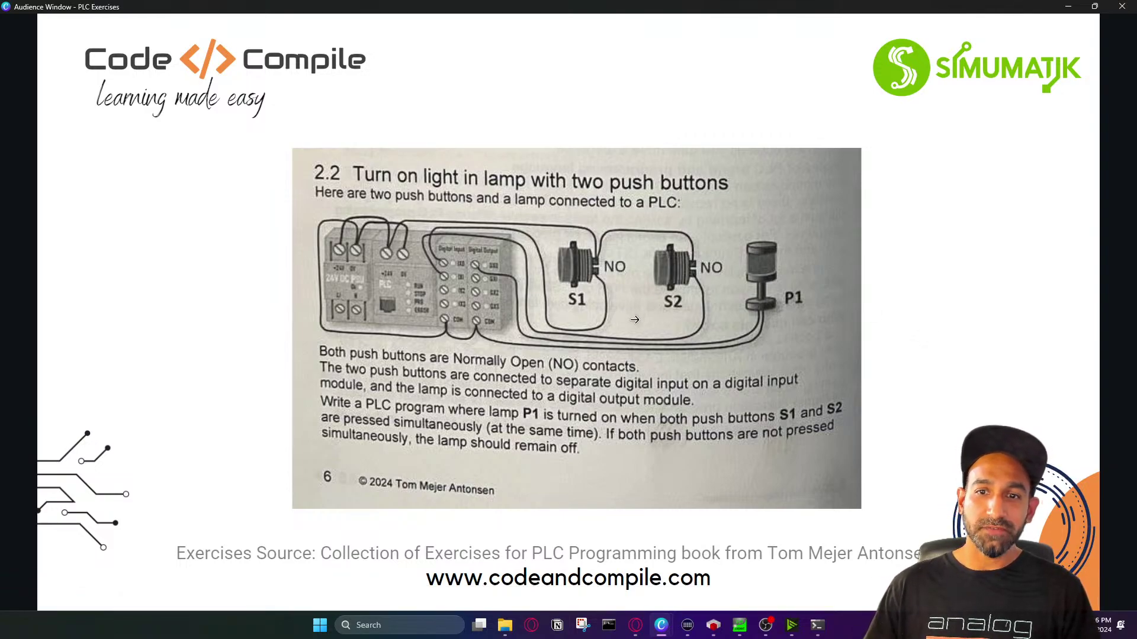
click(1069, 12)
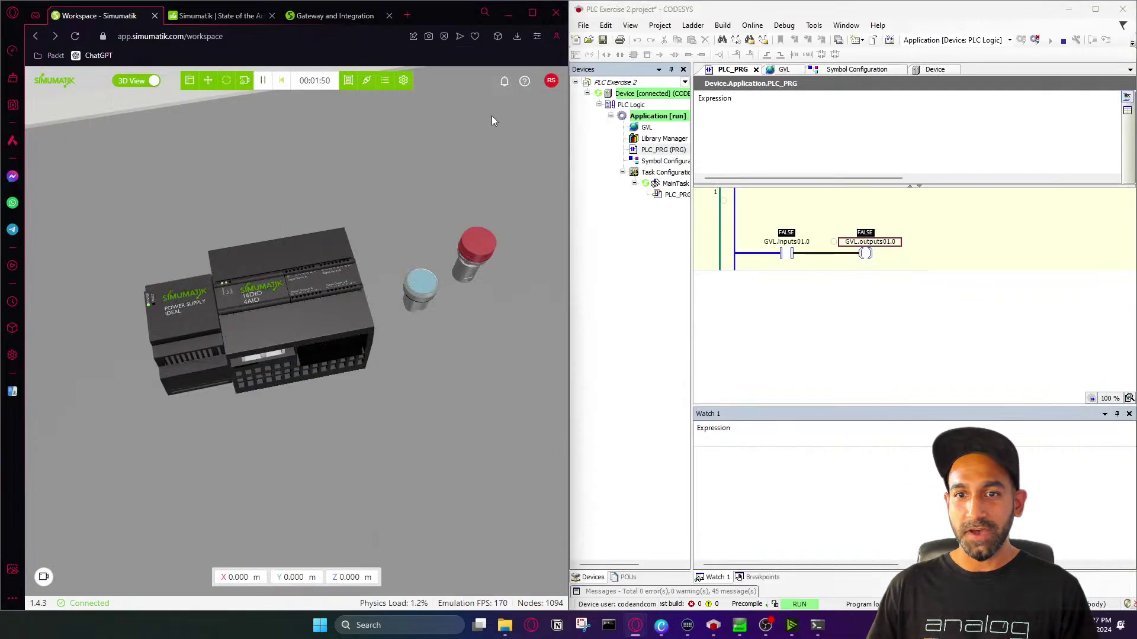
Reset the emulation, duplicate the Pushbutton_NO component in the assembly and select the original pushbutton
click(281, 80)
scroll(417, 289, up, 2)
click(416, 288)
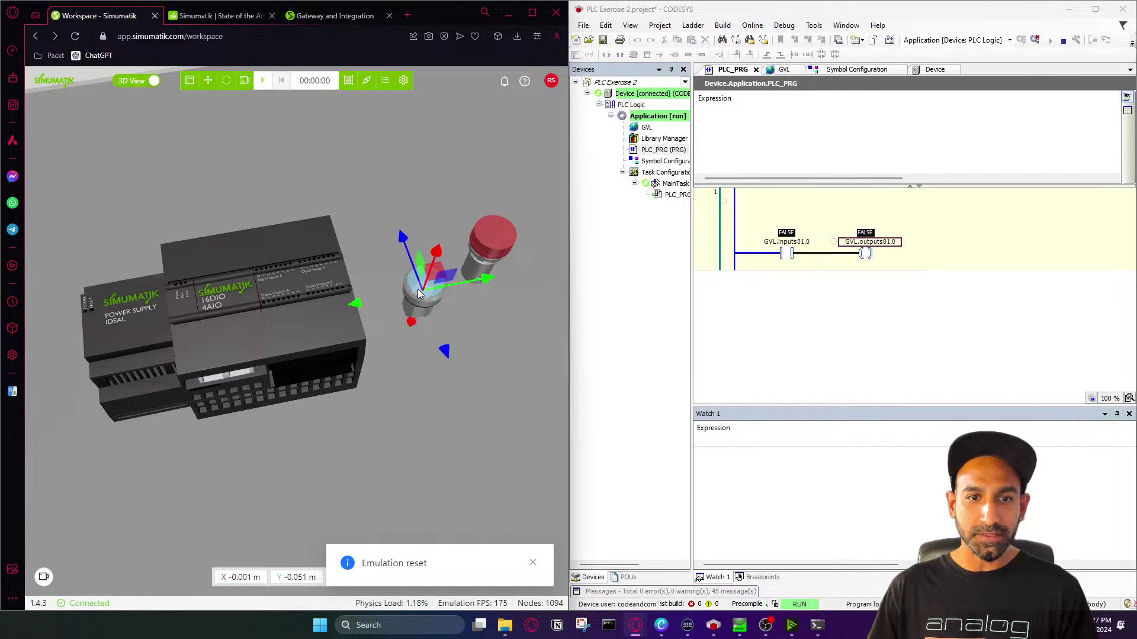
double_click(410, 286)
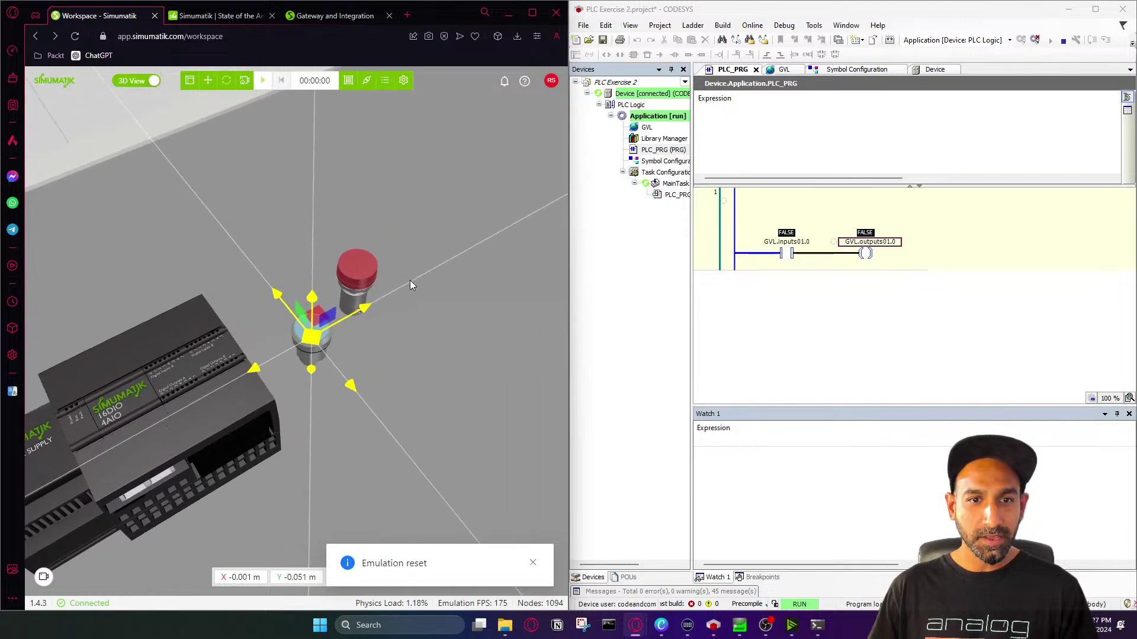
click(189, 81)
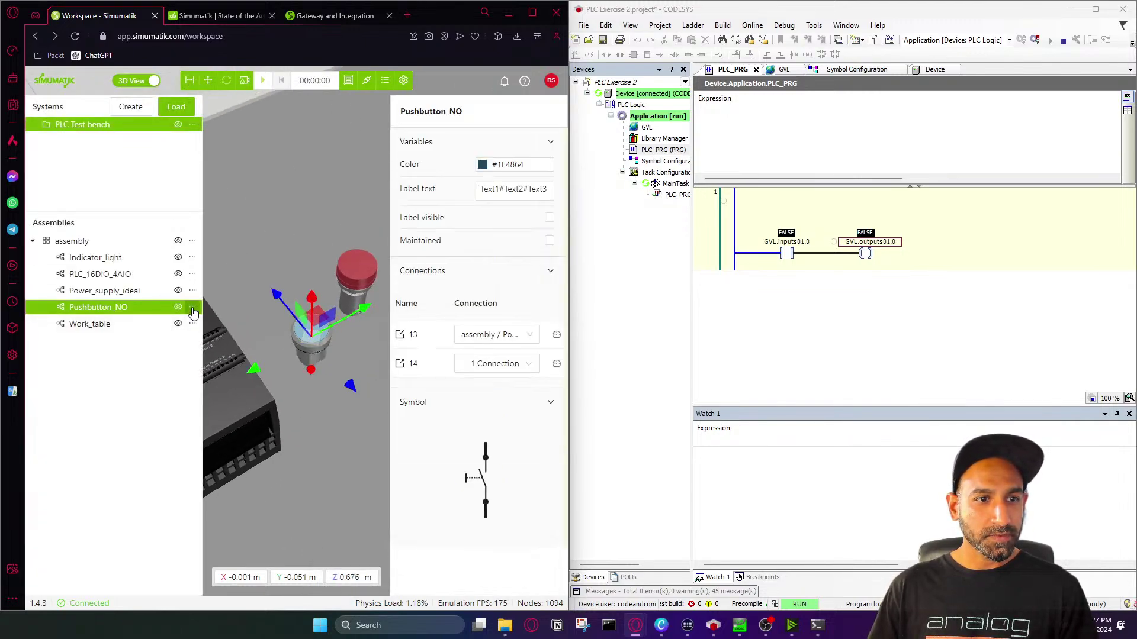
click(193, 308)
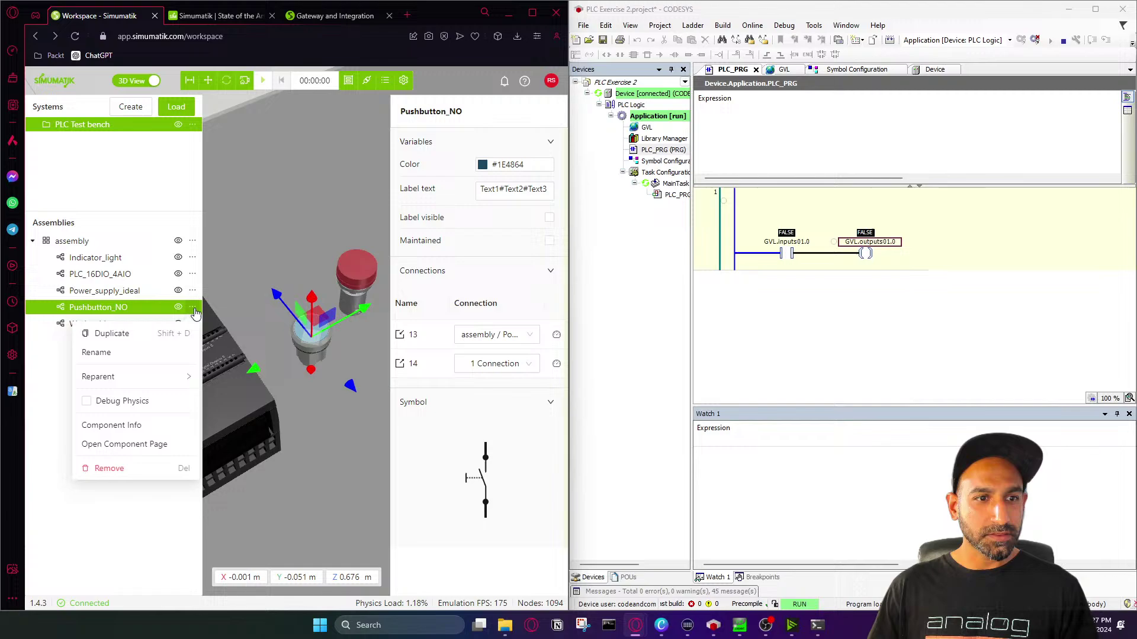
click(151, 335)
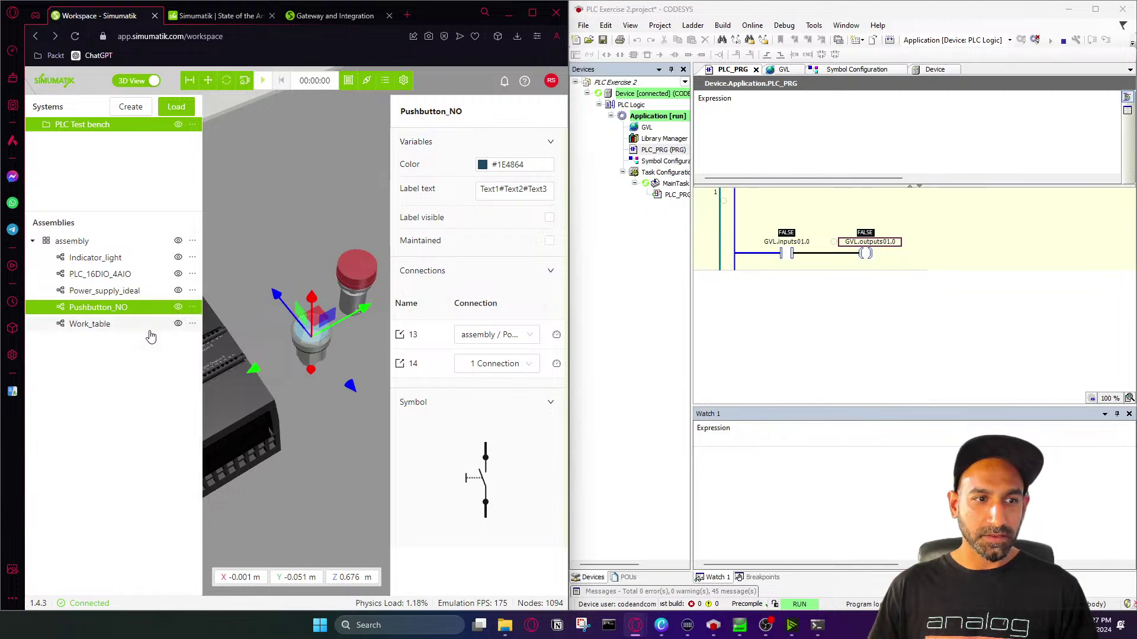
click(127, 309)
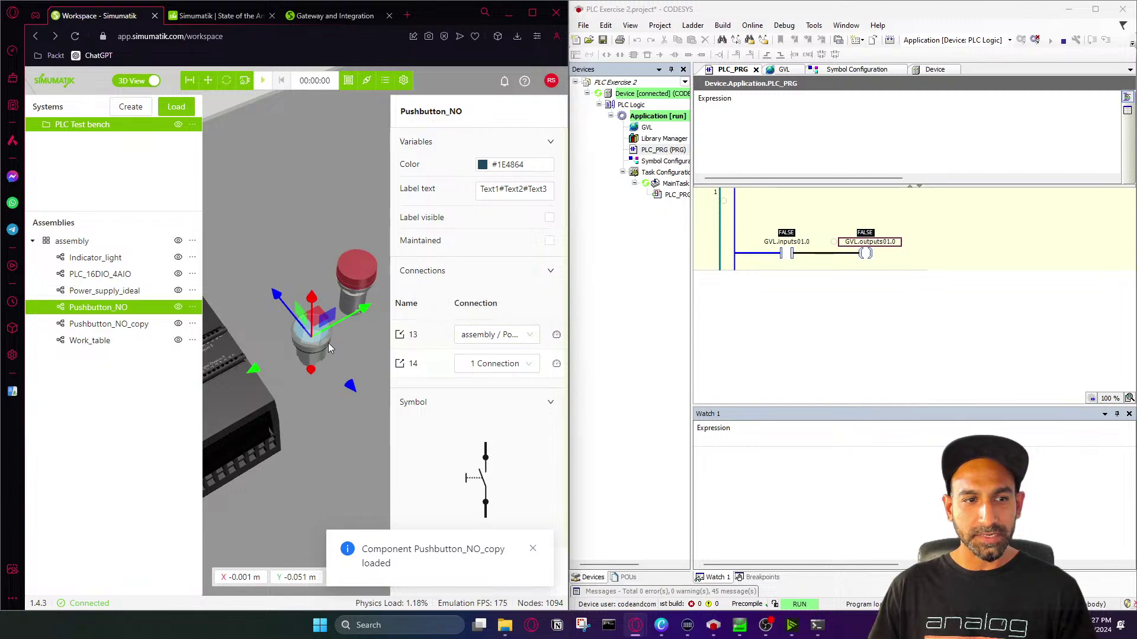
Rename the original Pushbutton_NO component as IN0
click(192, 306)
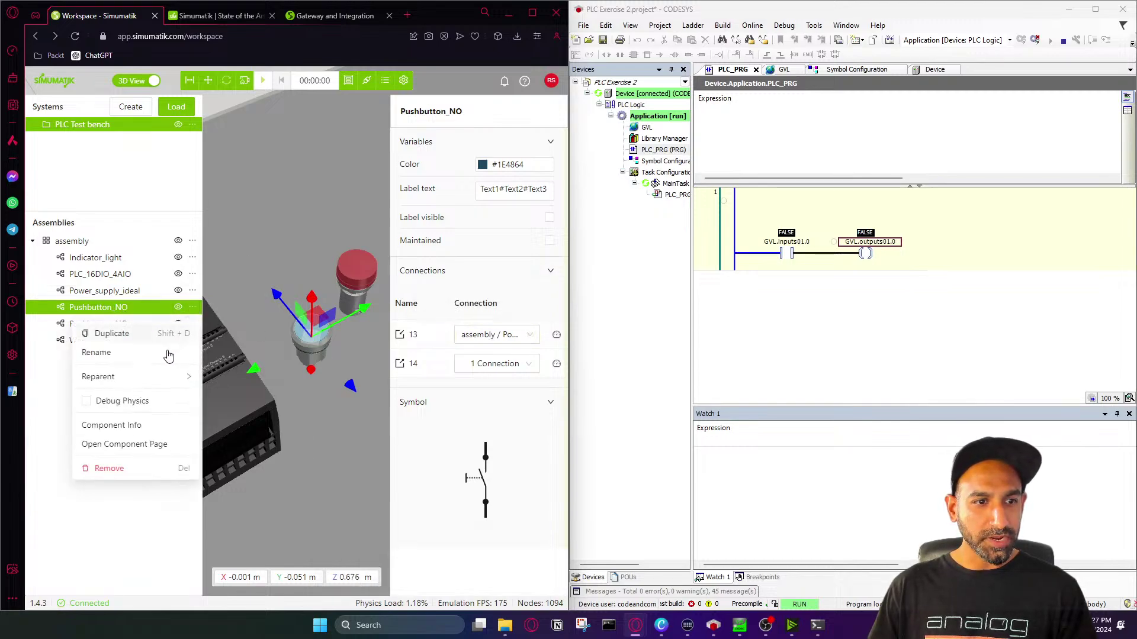
click(96, 352)
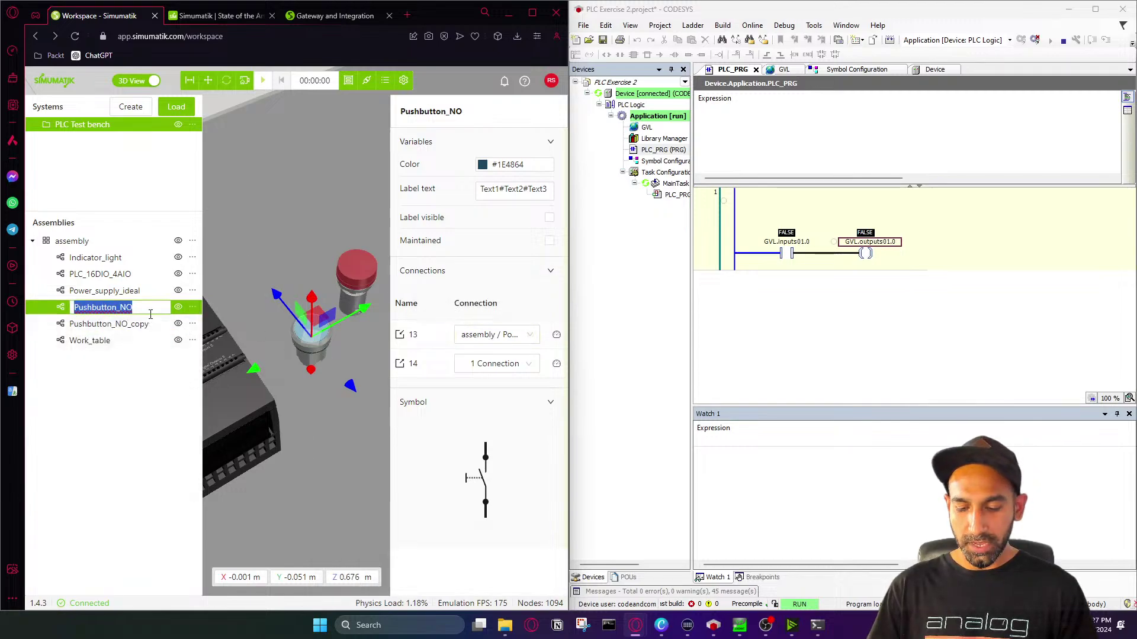
text(IN0)
key(Return)
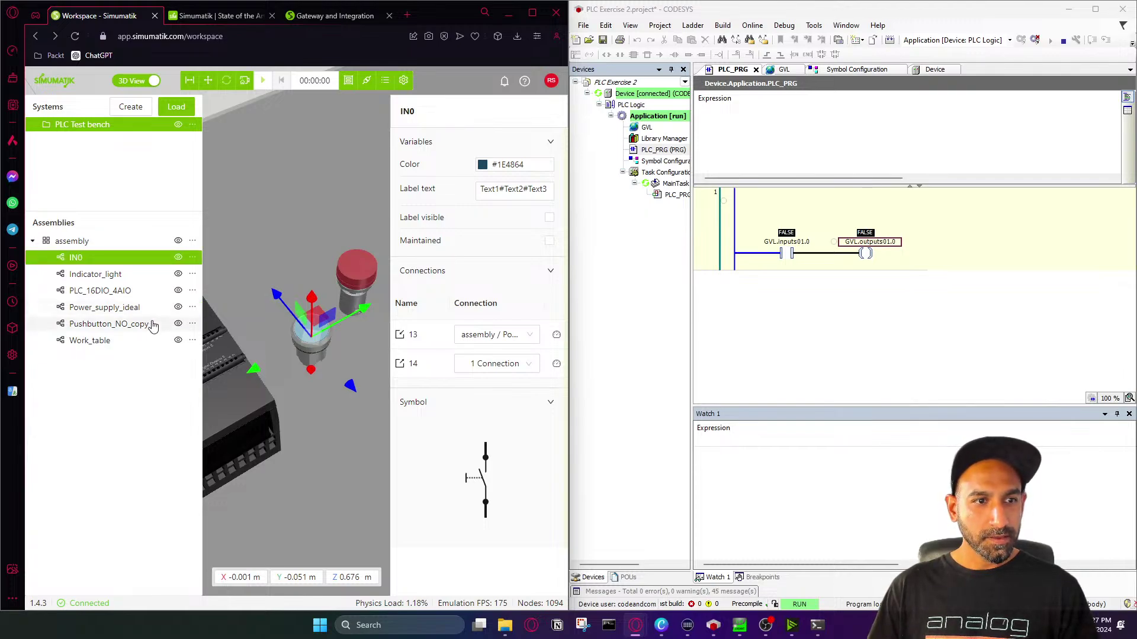
Rename the duplicated pushbutton component as IN1
click(152, 325)
click(192, 324)
click(105, 371)
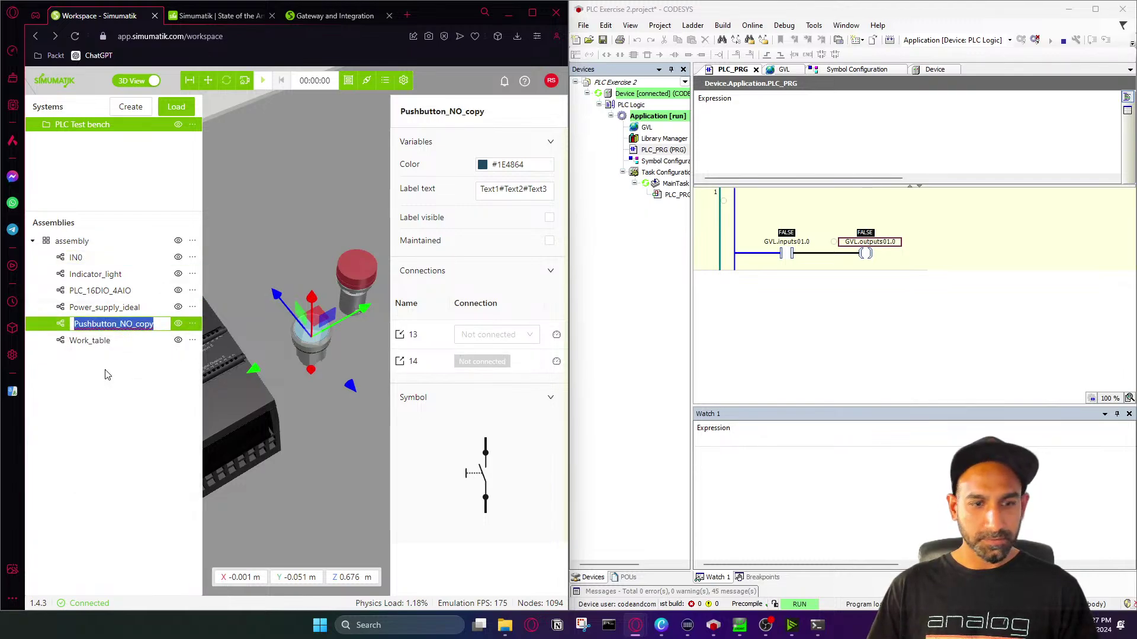
key(BackSpace)
key(Return)
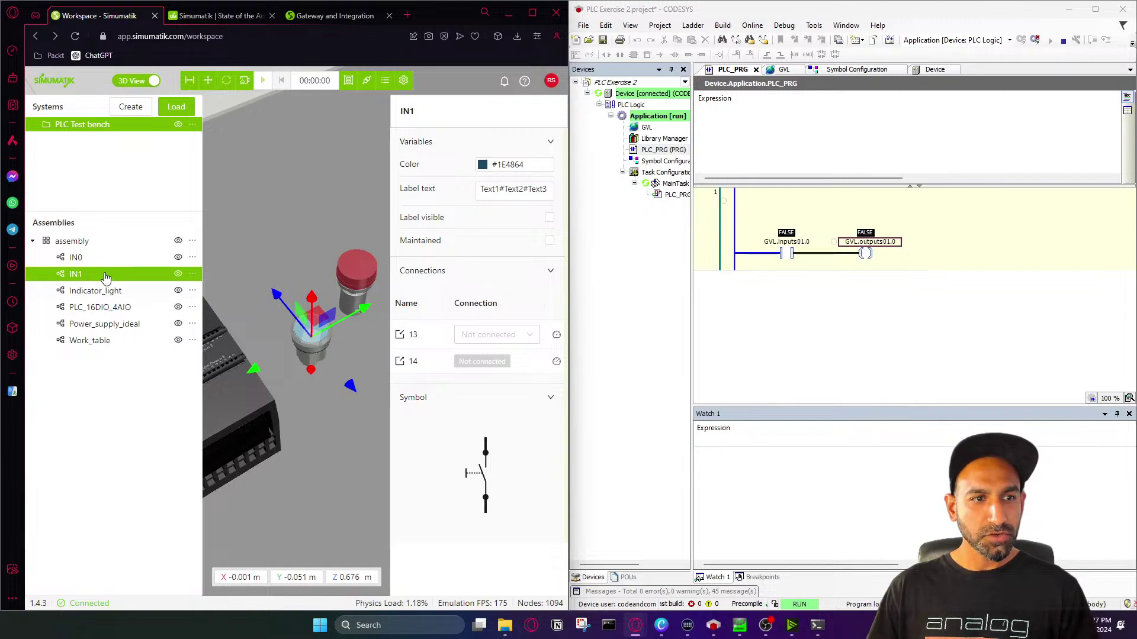
Move IN1 clear of IN0 to about X 0.040 m and show the workspace full screen with the component details
click(189, 80)
drag(347, 346, 402, 392)
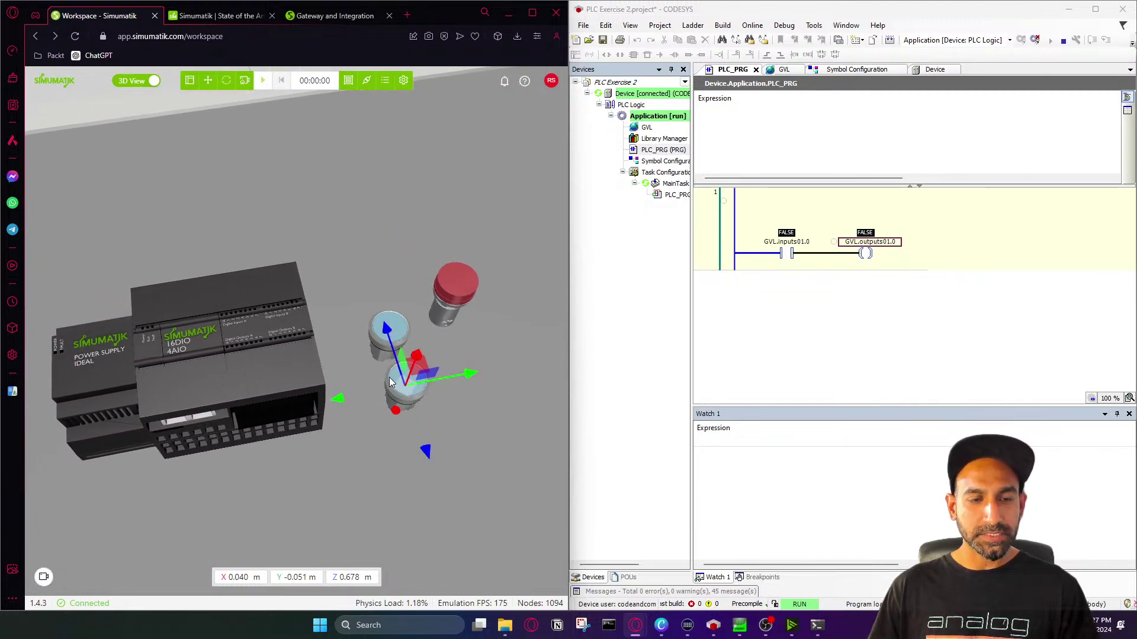
click(531, 14)
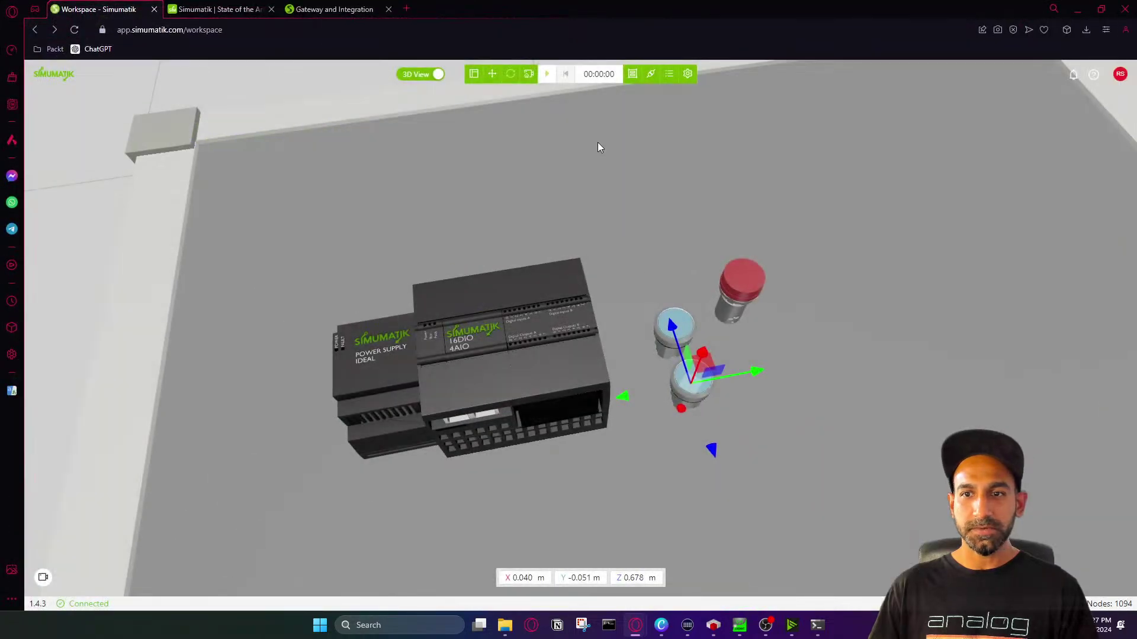
click(474, 73)
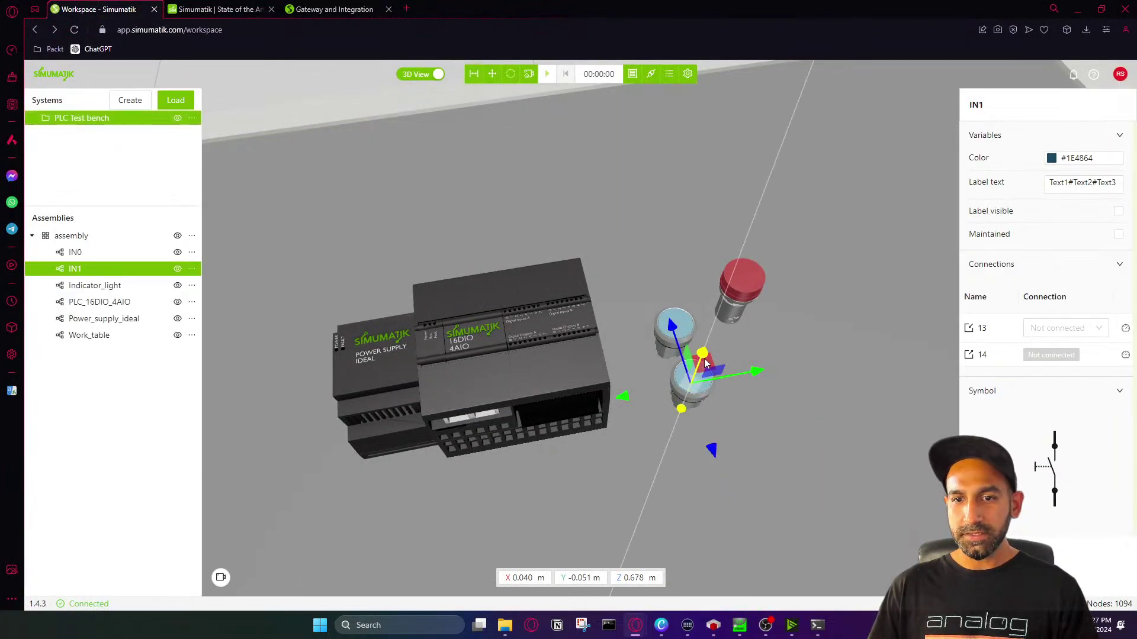
click(673, 303)
click(674, 304)
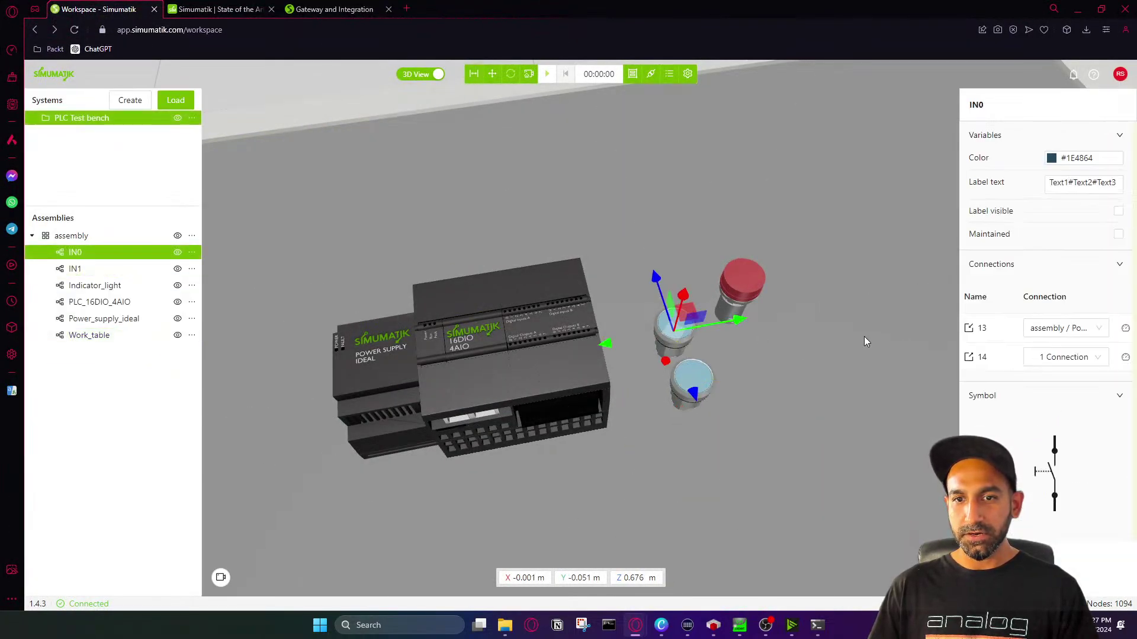
click(696, 392)
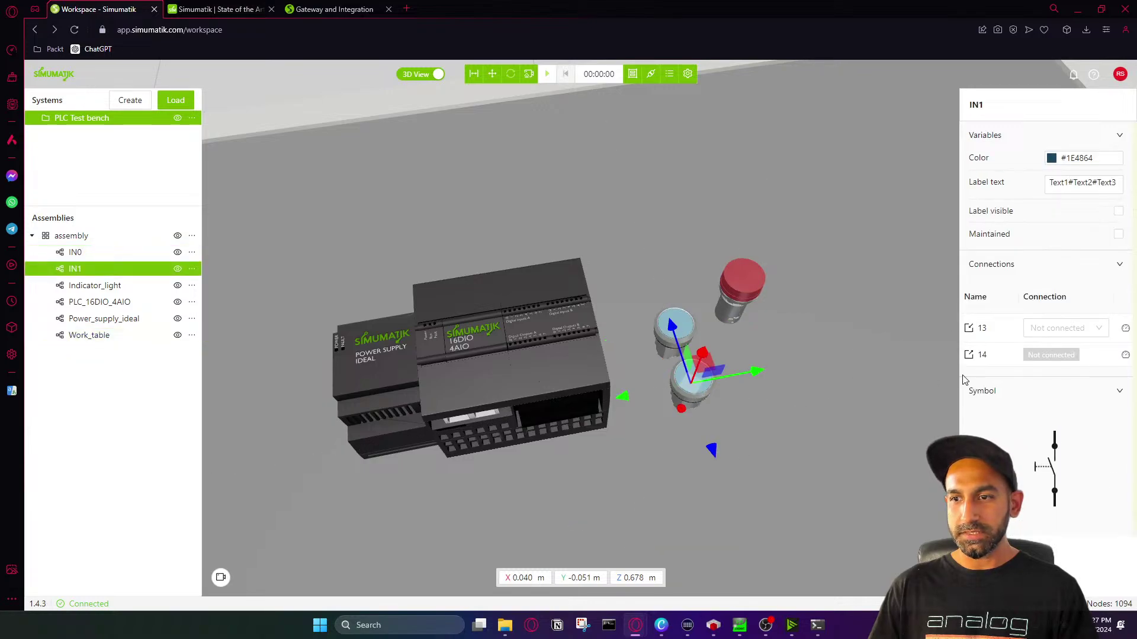
click(1039, 336)
click(1043, 350)
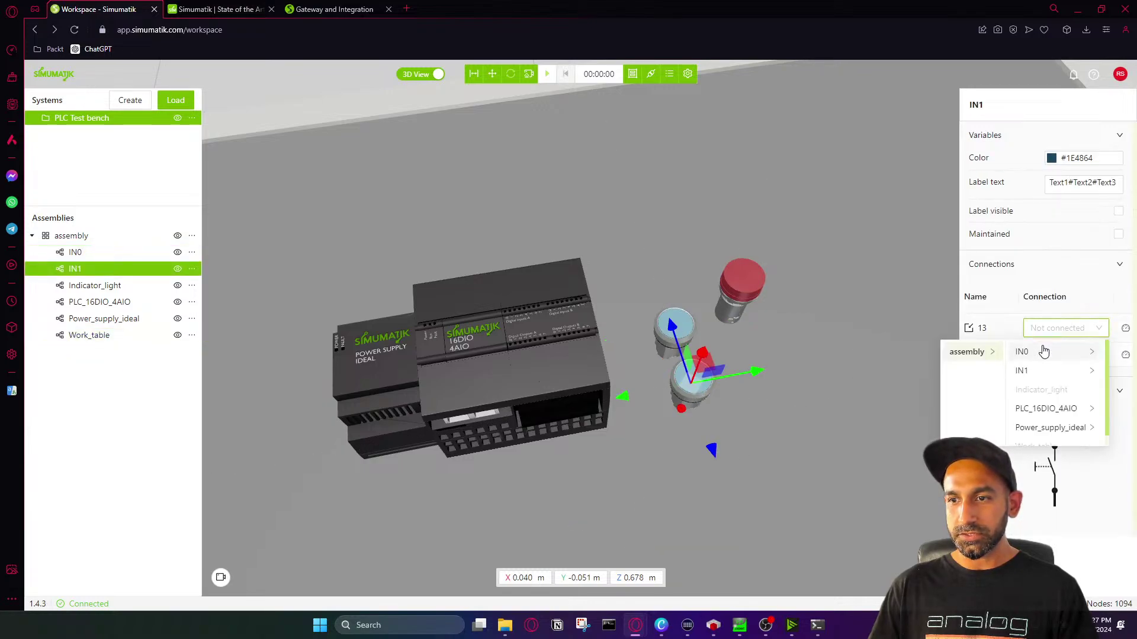
click(1042, 408)
scroll(1060, 398, down, 5)
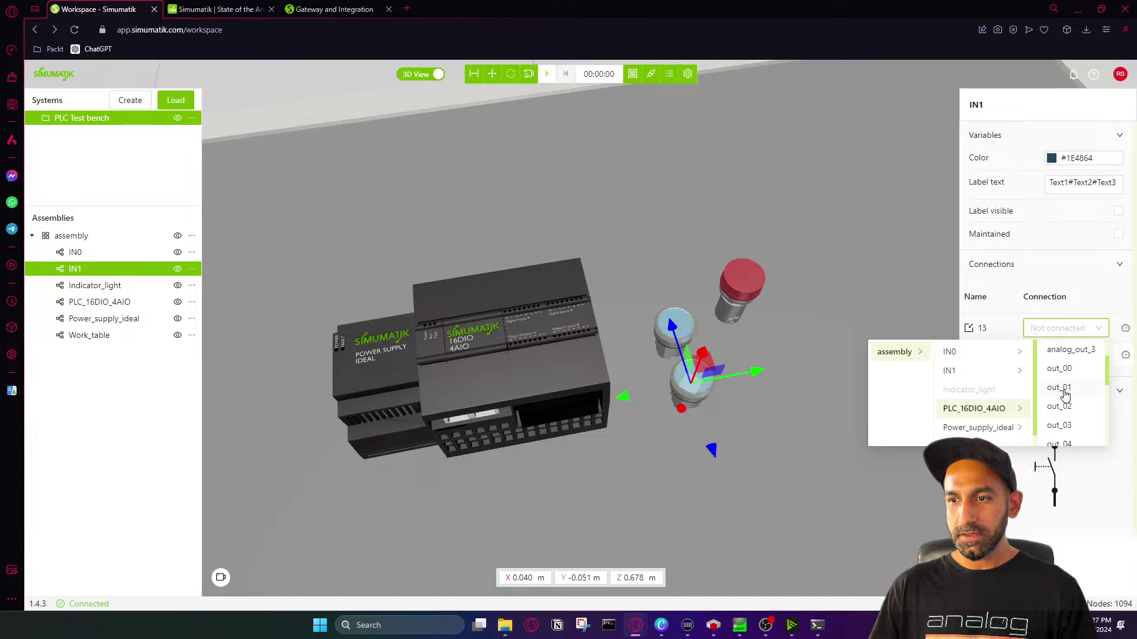
scroll(1063, 392, up, 4)
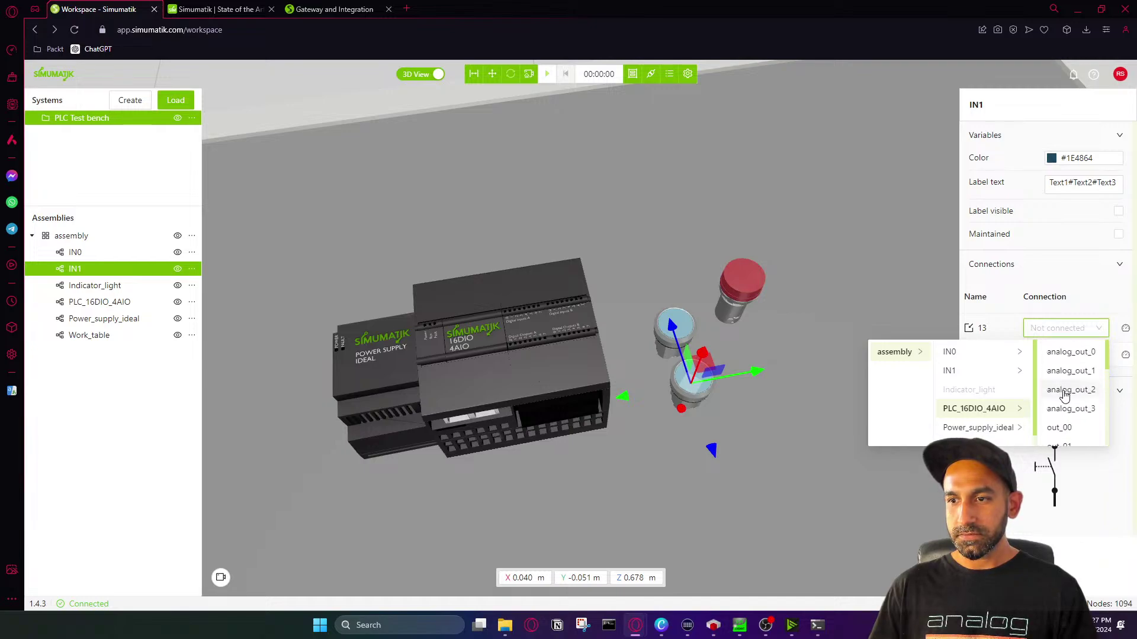
scroll(1079, 393, up, 2)
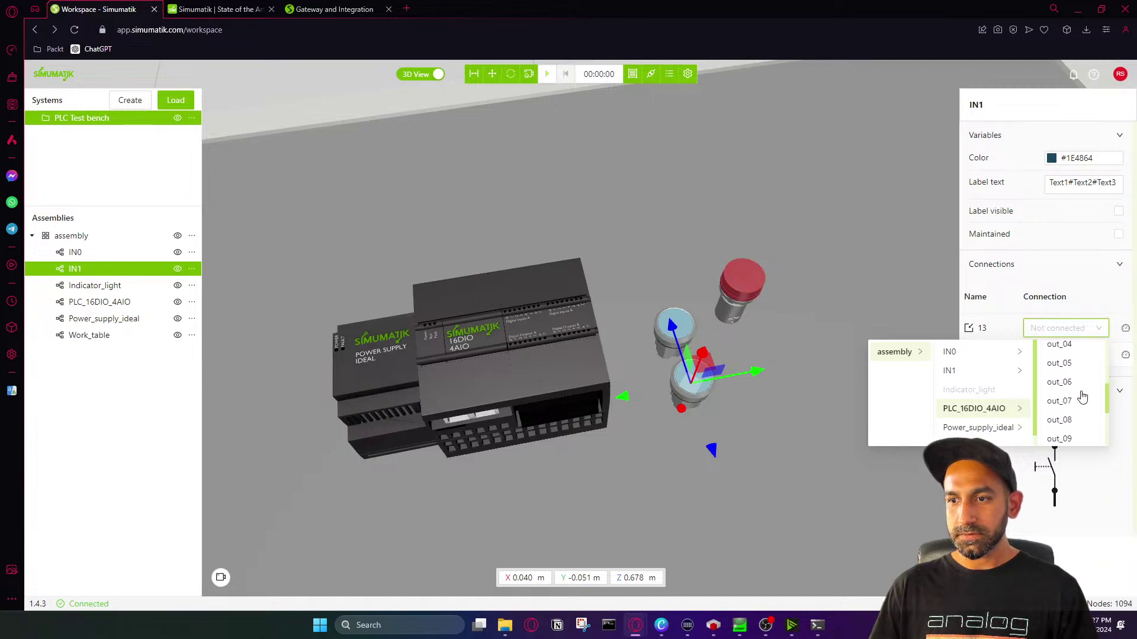
click(1002, 307)
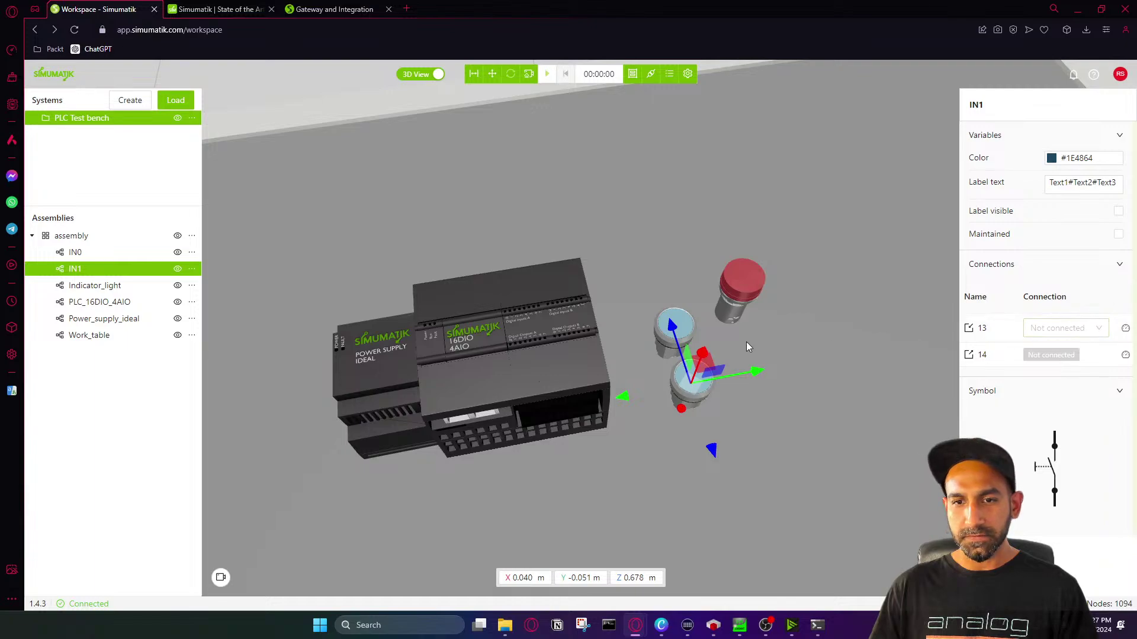
Review IN0's terminal 14 wiring as a reference and connect terminal 13 of IN1 to Power_supply_ideal
click(674, 323)
click(674, 323)
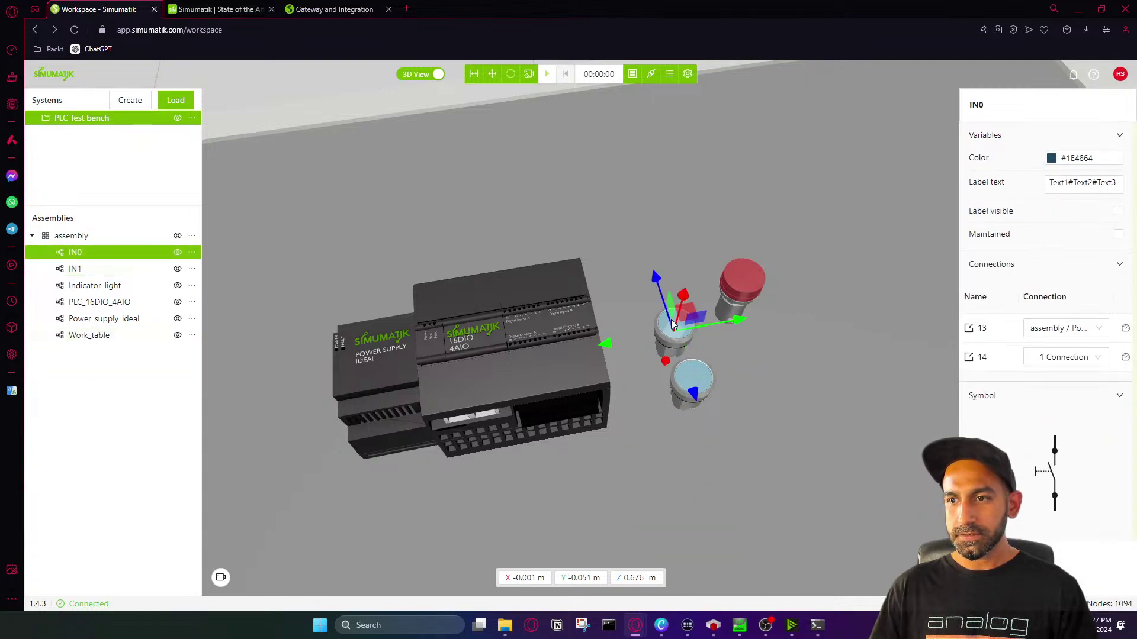
mouse_move(1062, 349)
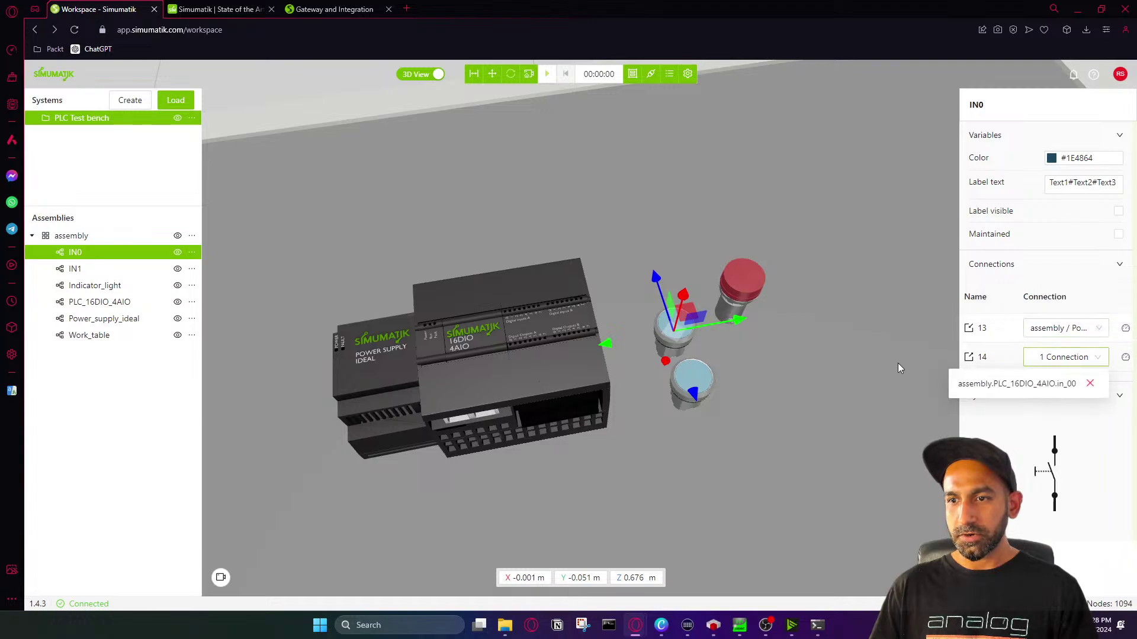
click(773, 387)
click(691, 381)
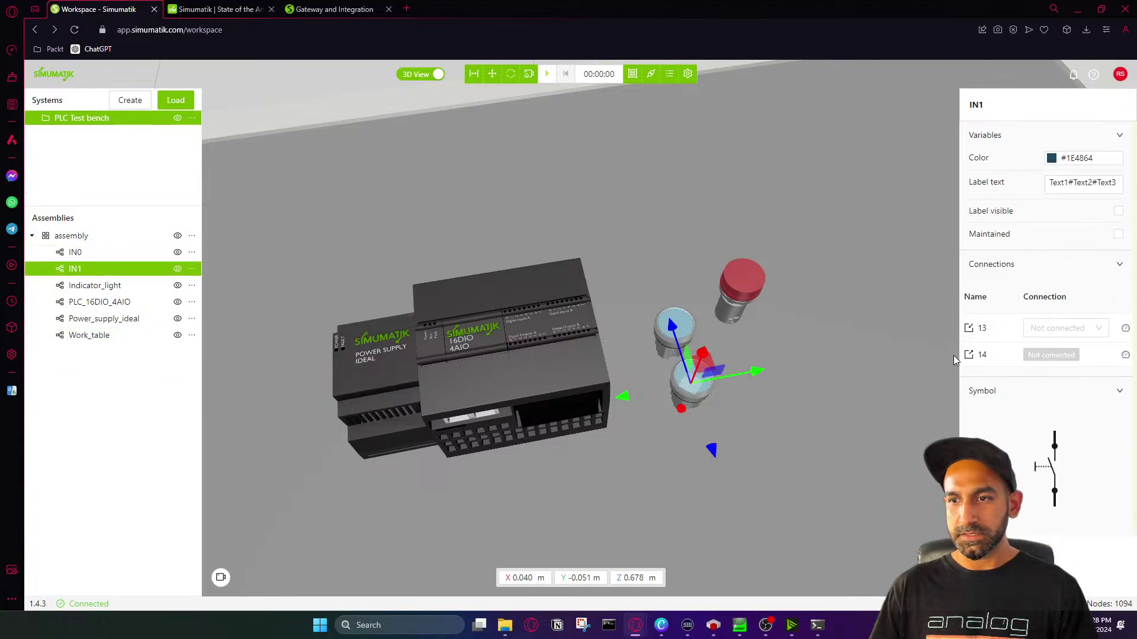
click(1036, 329)
click(1047, 354)
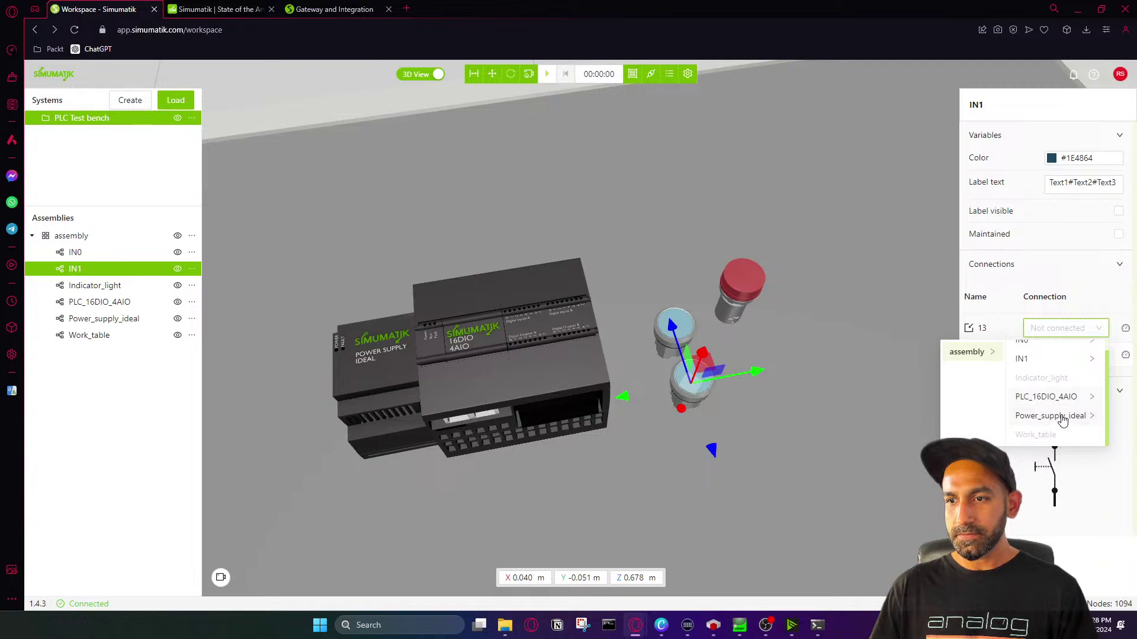
click(1065, 416)
click(1068, 375)
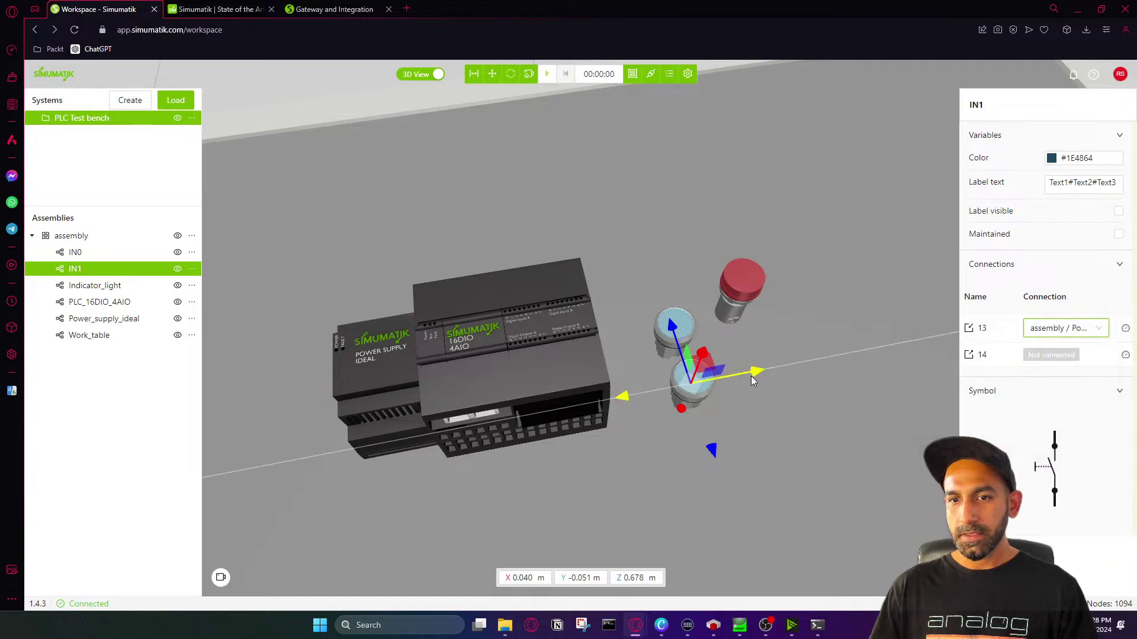
Connect input in_01 of PLC_16DIO_4AIO to terminal 14 of IN1
click(497, 342)
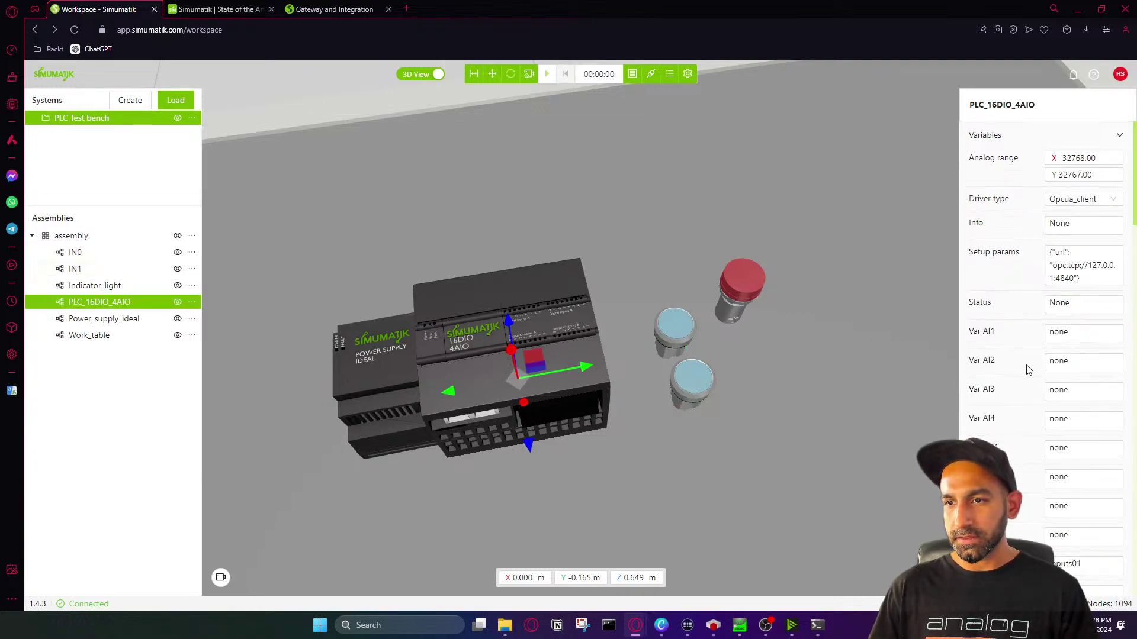
scroll(1028, 379, down, 7)
scroll(1028, 379, down, 3)
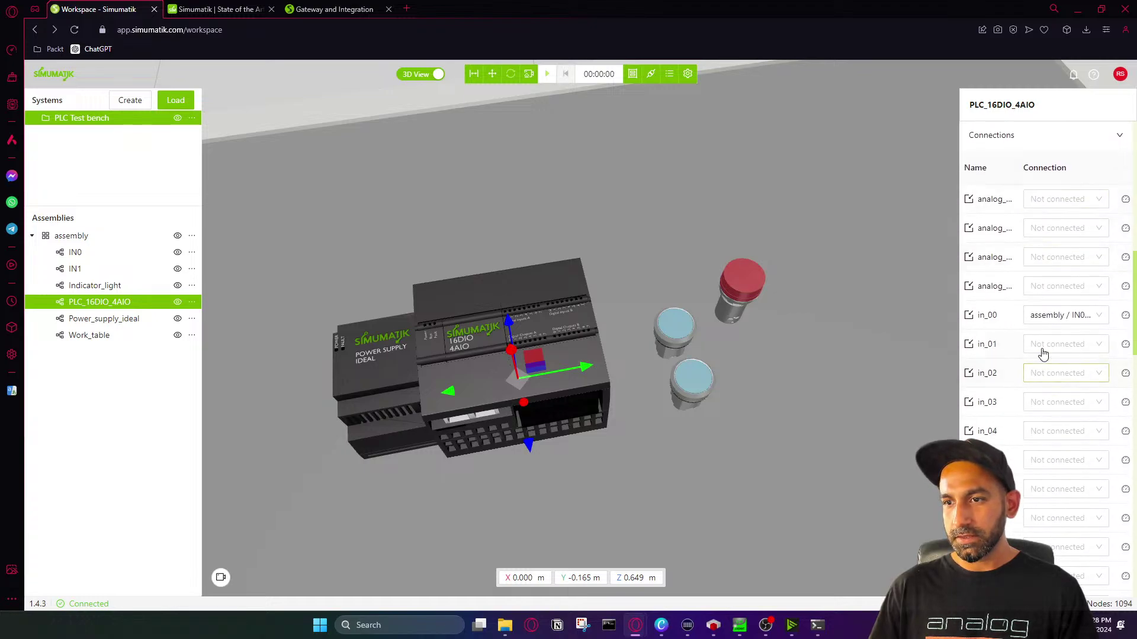
click(1042, 345)
click(1043, 367)
click(1050, 387)
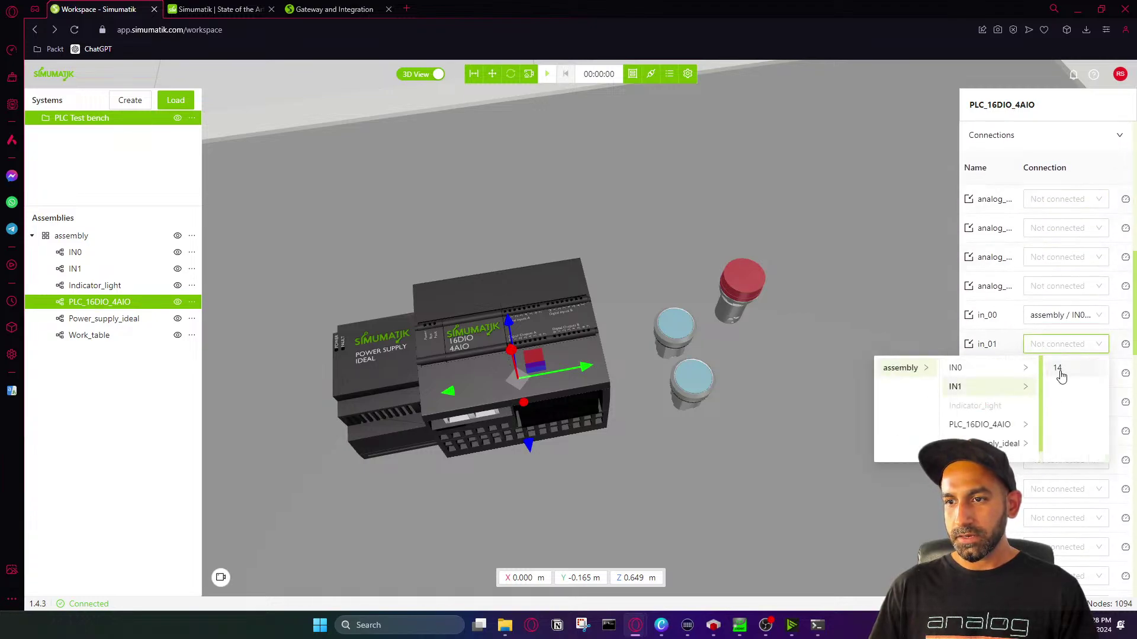
click(1061, 373)
click(865, 358)
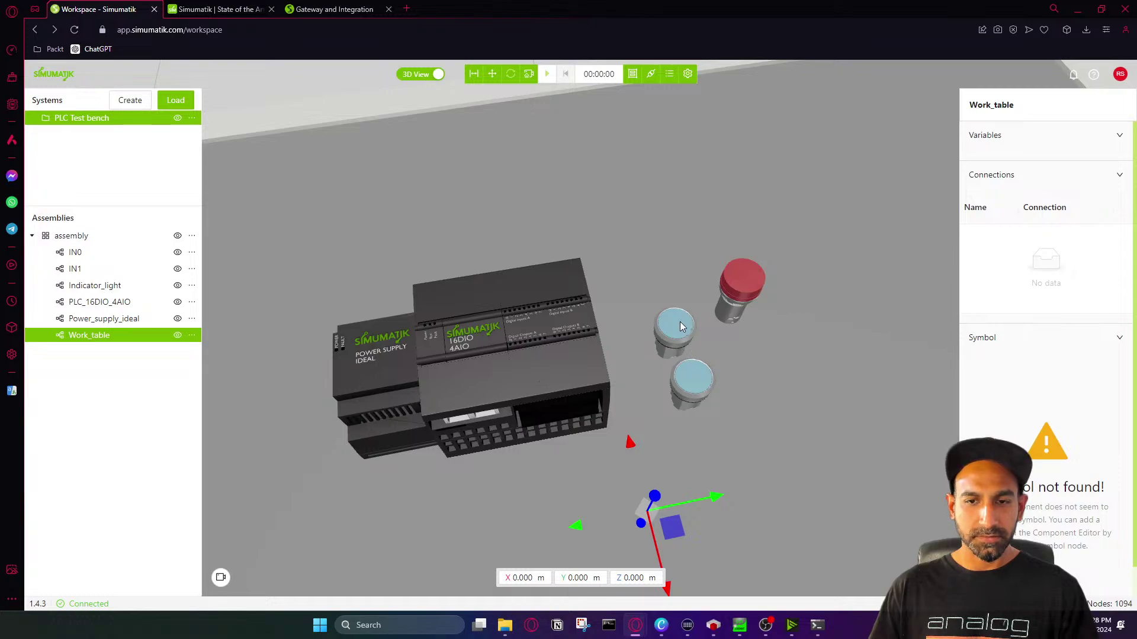
Start the emulation and operate both pushbuttons to check the PLC's digital inputs and the red indicator light
click(547, 74)
scroll(607, 296, up, 5)
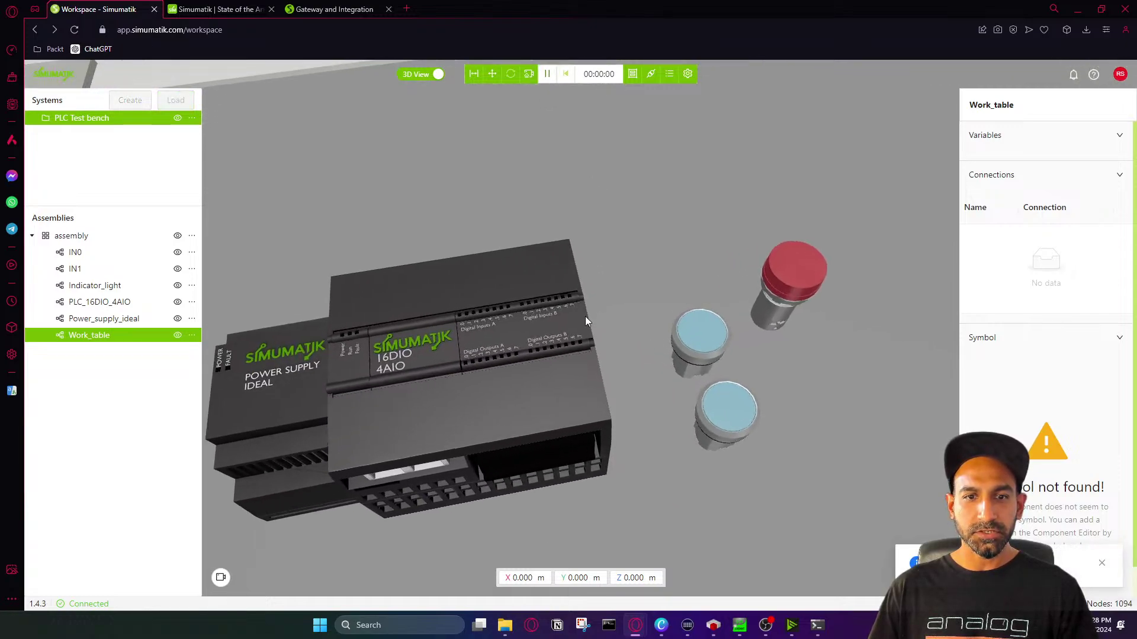
click(773, 312)
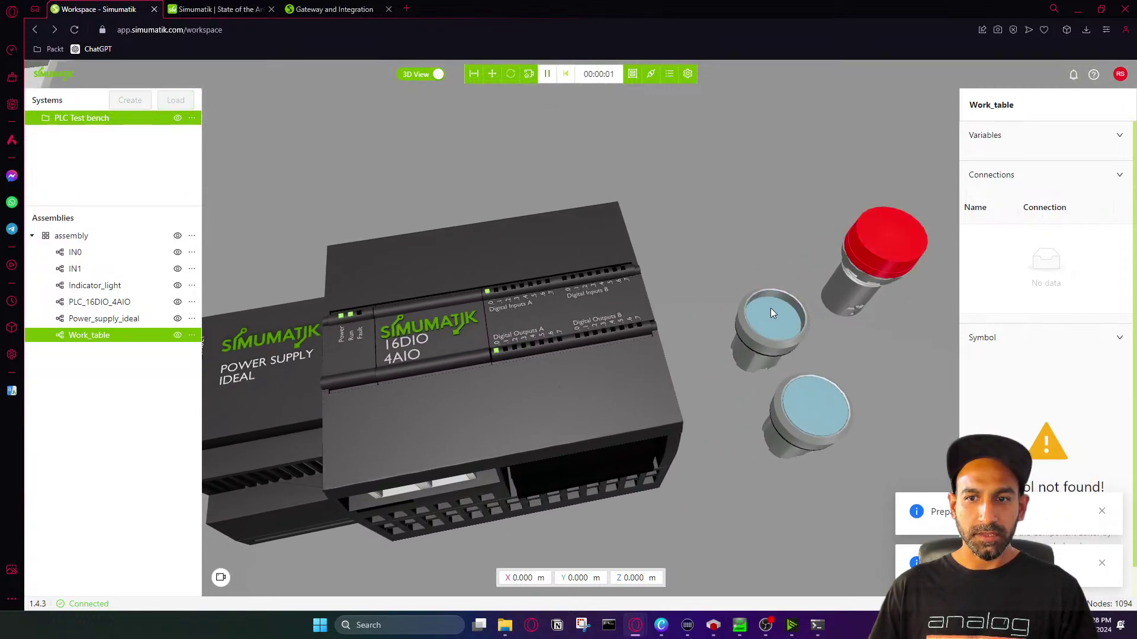
click(831, 409)
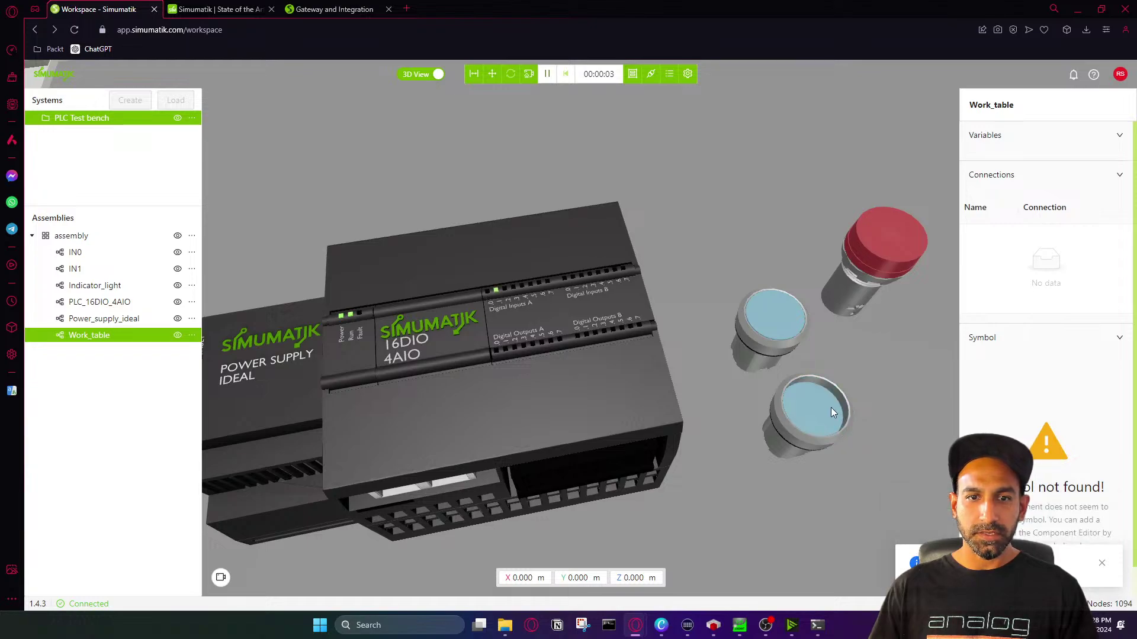
click(776, 320)
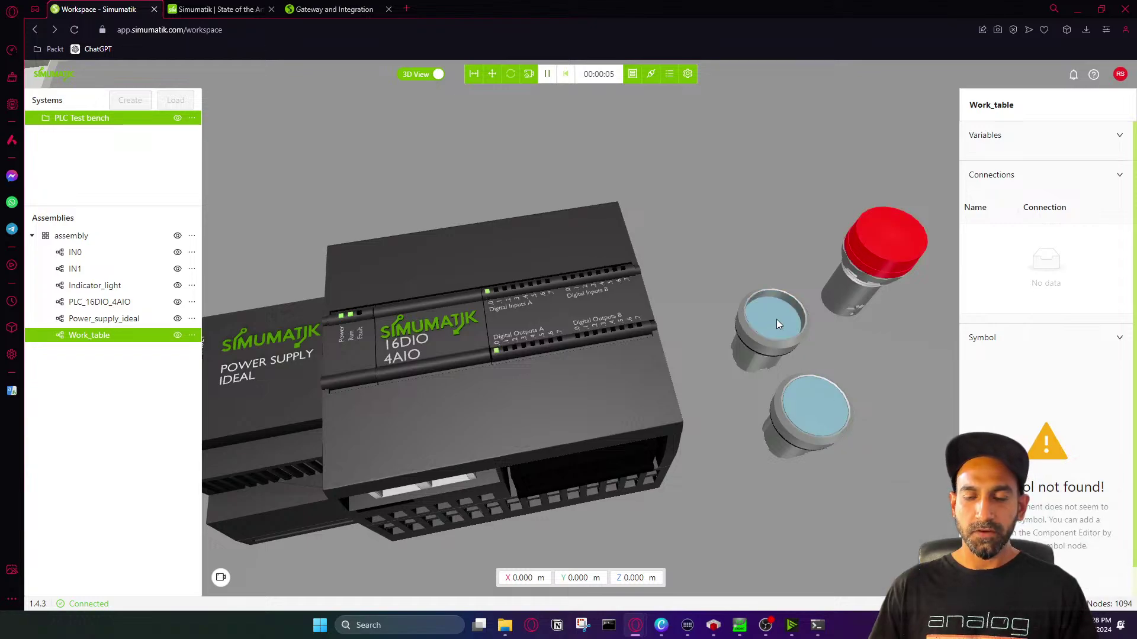
click(776, 318)
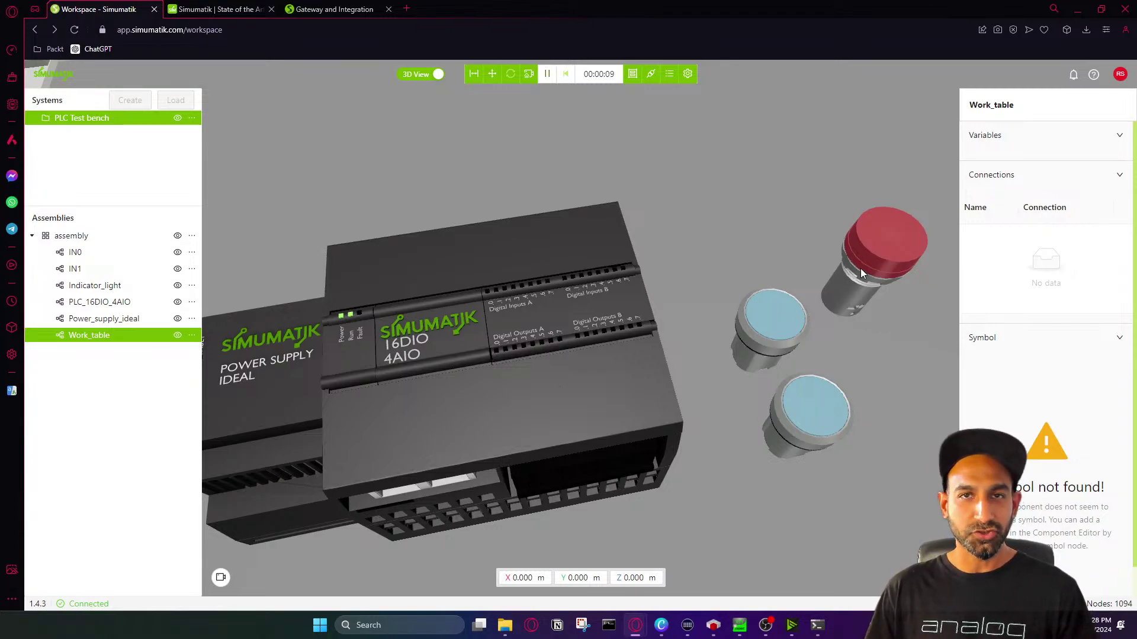
Switch to CODESYS, log out of the device and paste a copy of the GVL.inputs01.0 contact in series before the coil
click(714, 626)
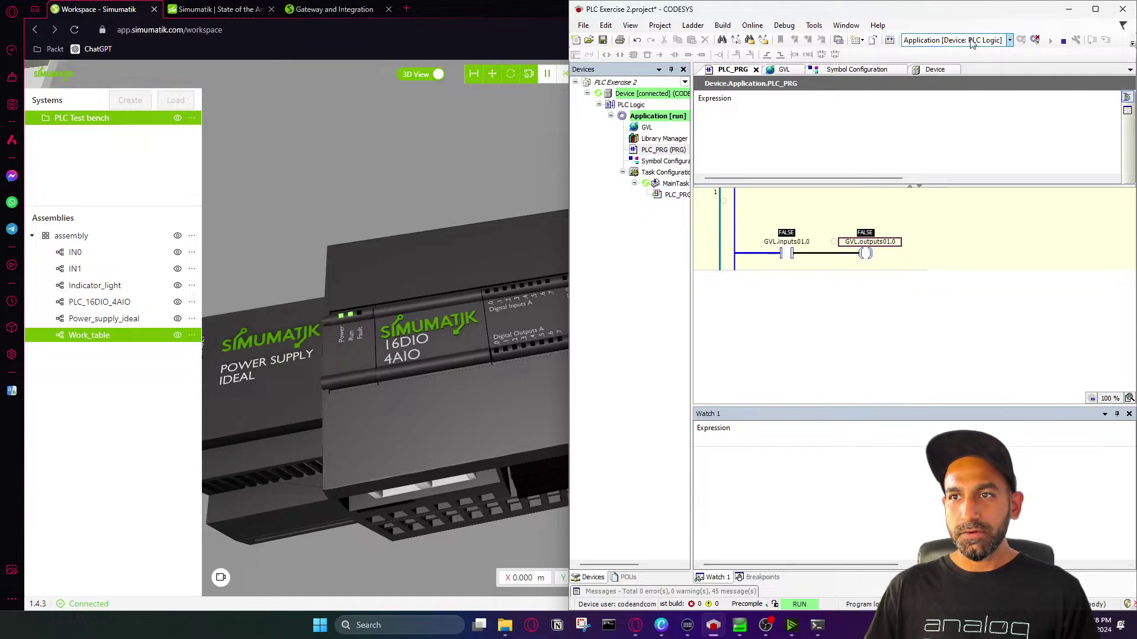
click(1034, 39)
click(836, 290)
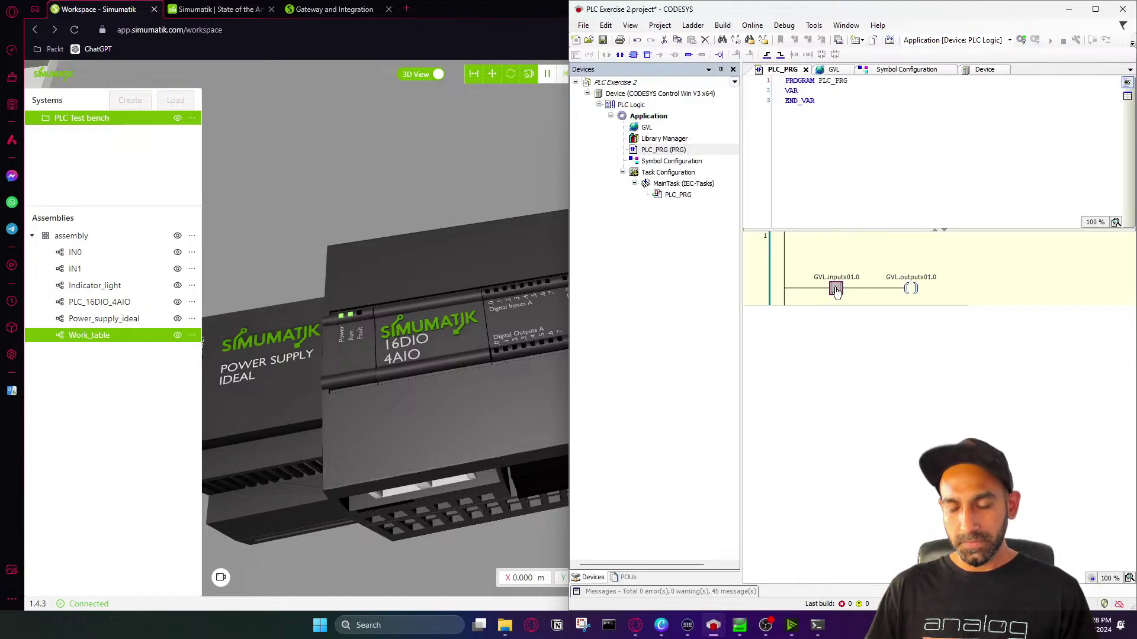
click(873, 289)
key(ctrl+v)
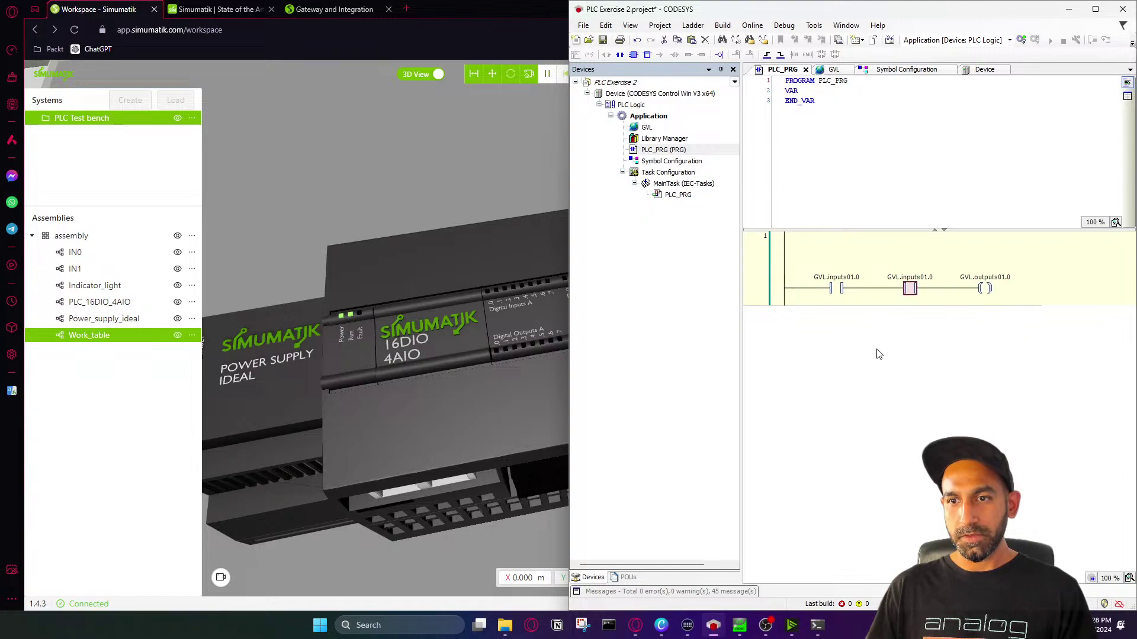
Assign GVL.inputs01.1 to the second series contact
click(924, 277)
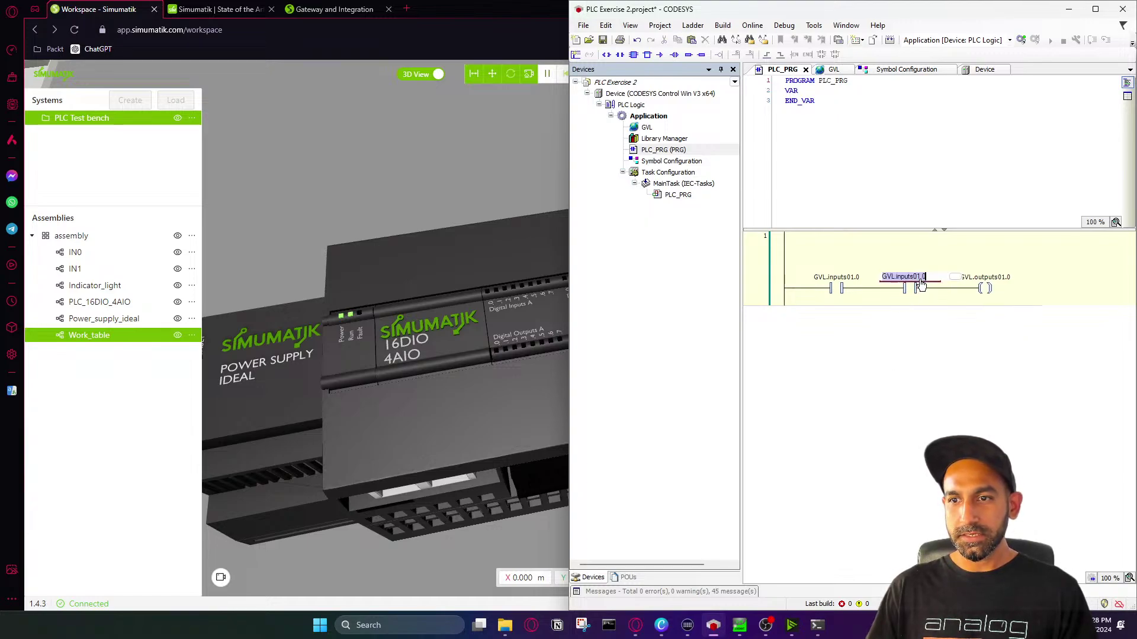
click(931, 277)
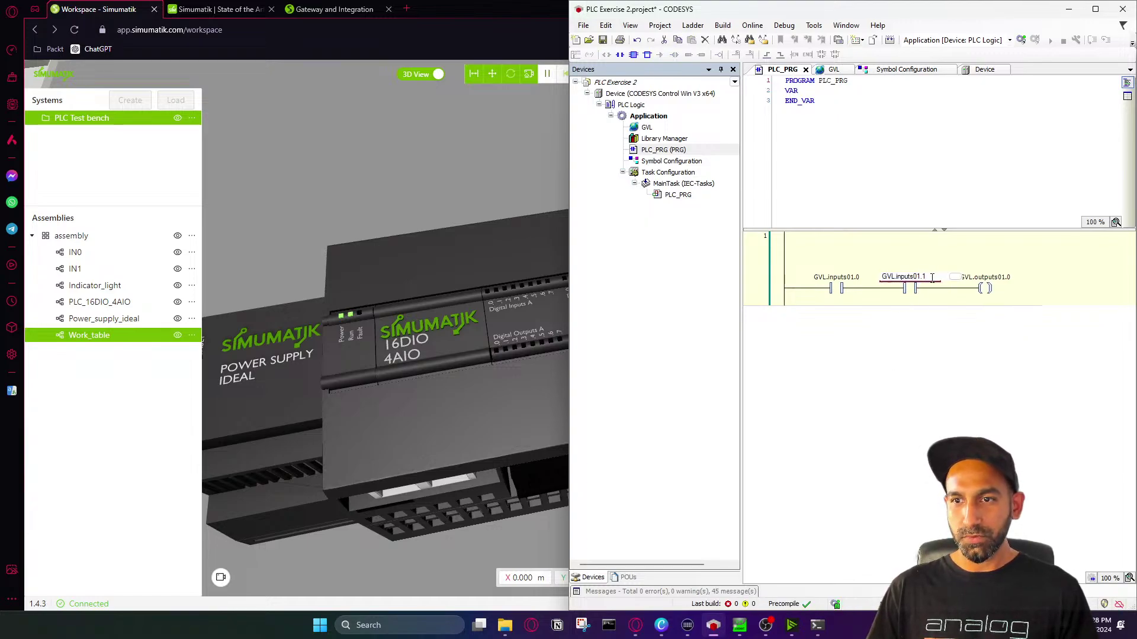
key(Return)
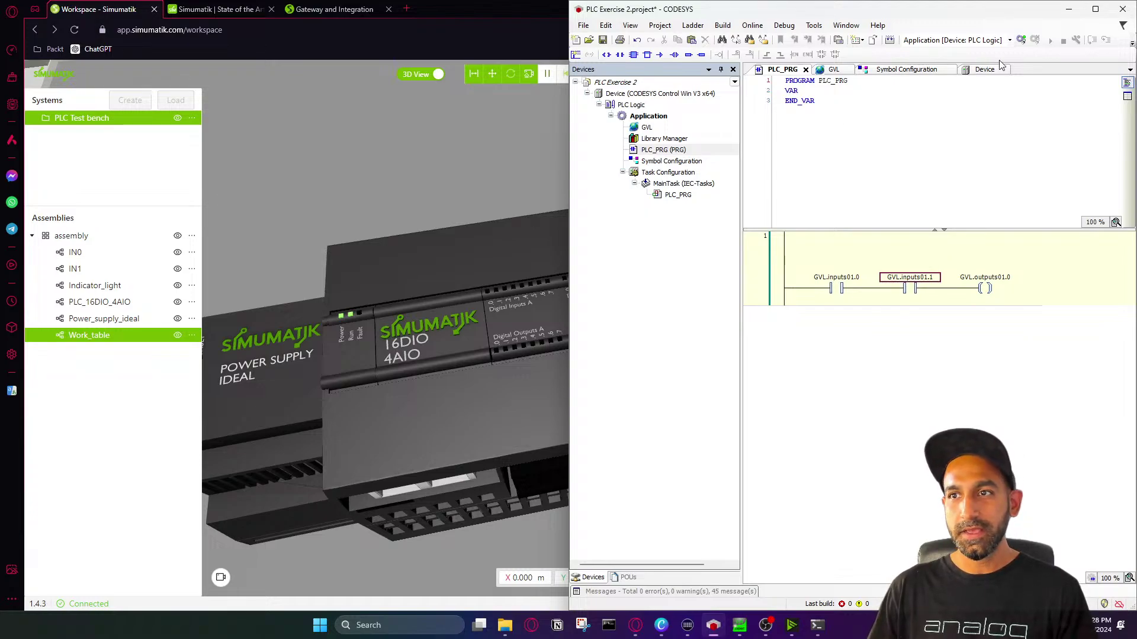
Log in to the device with download and start the application with the two series contacts
click(1021, 40)
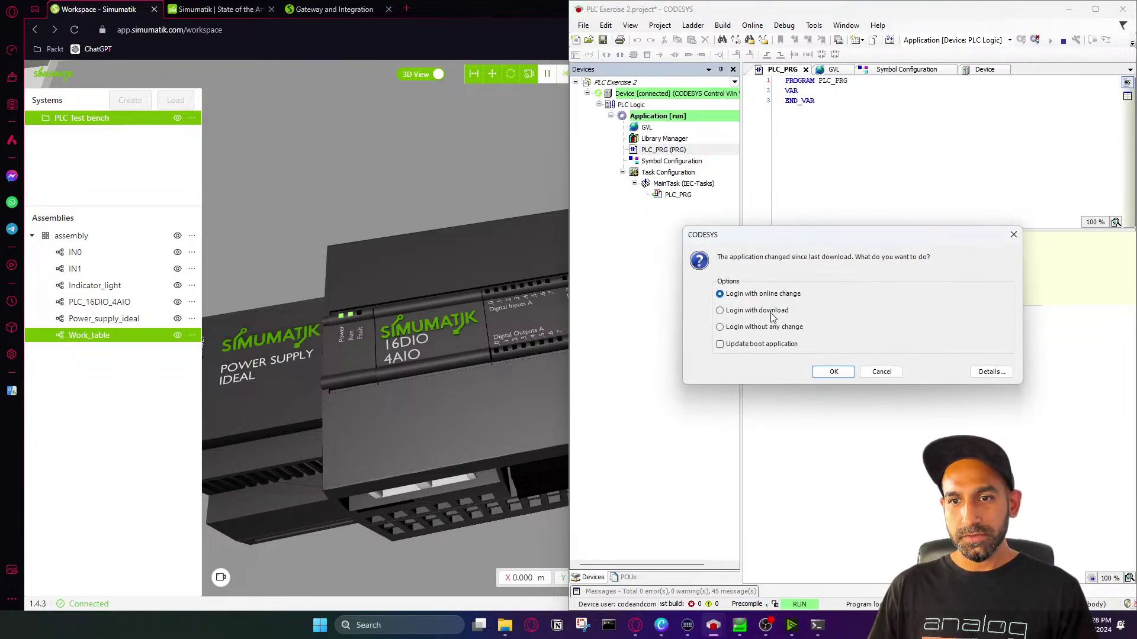
click(773, 314)
click(834, 372)
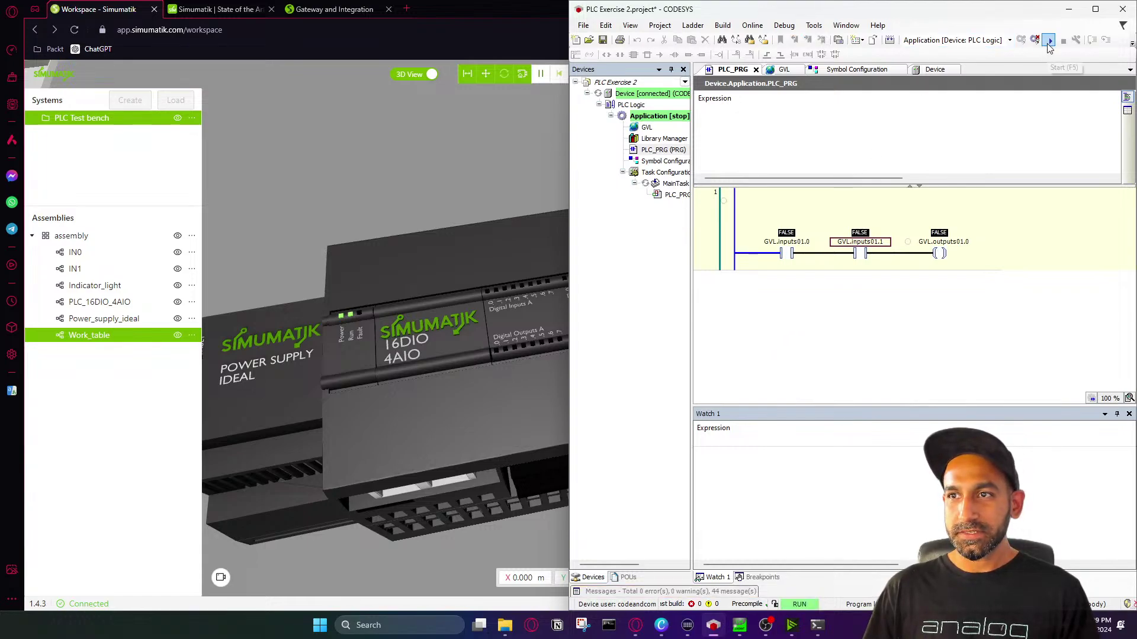
click(1049, 48)
Switch to Simumatik and operate pushbutton IN0 in the running emulation
click(445, 201)
drag(776, 325, 808, 411)
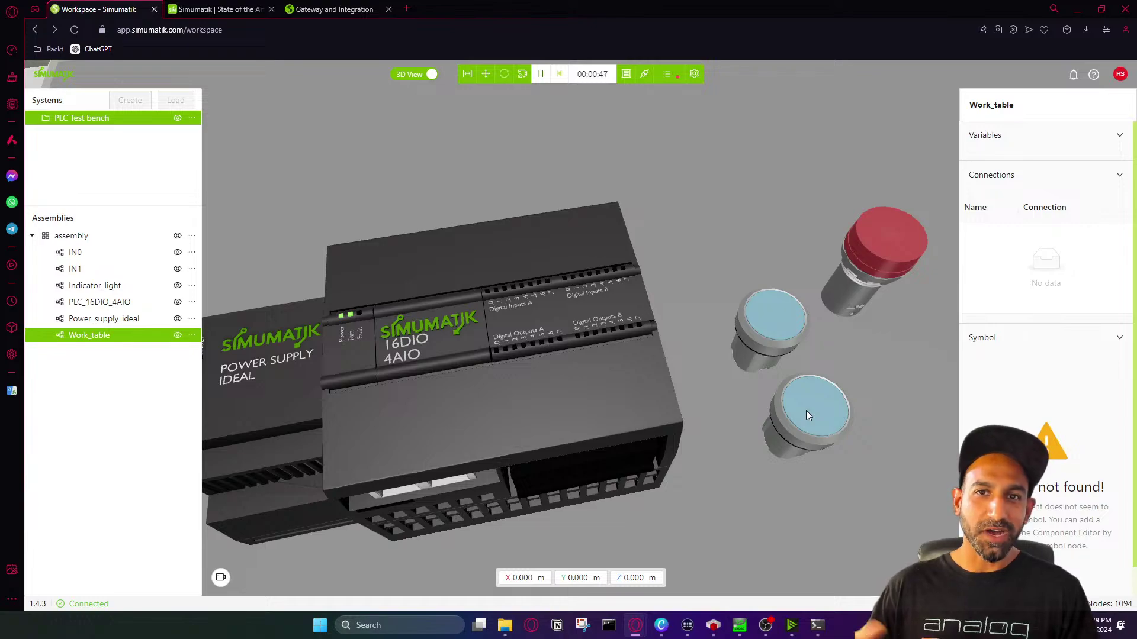
click(766, 324)
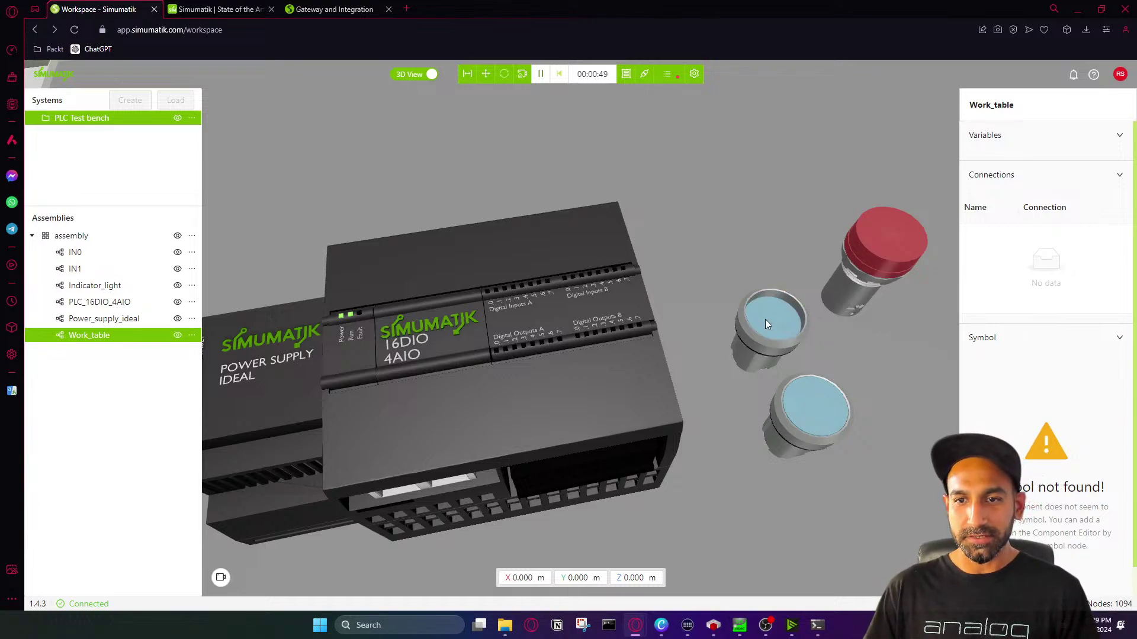
Reset the emulation, turn on the Maintained option of pushbutton IN0 and restart the emulation
click(559, 74)
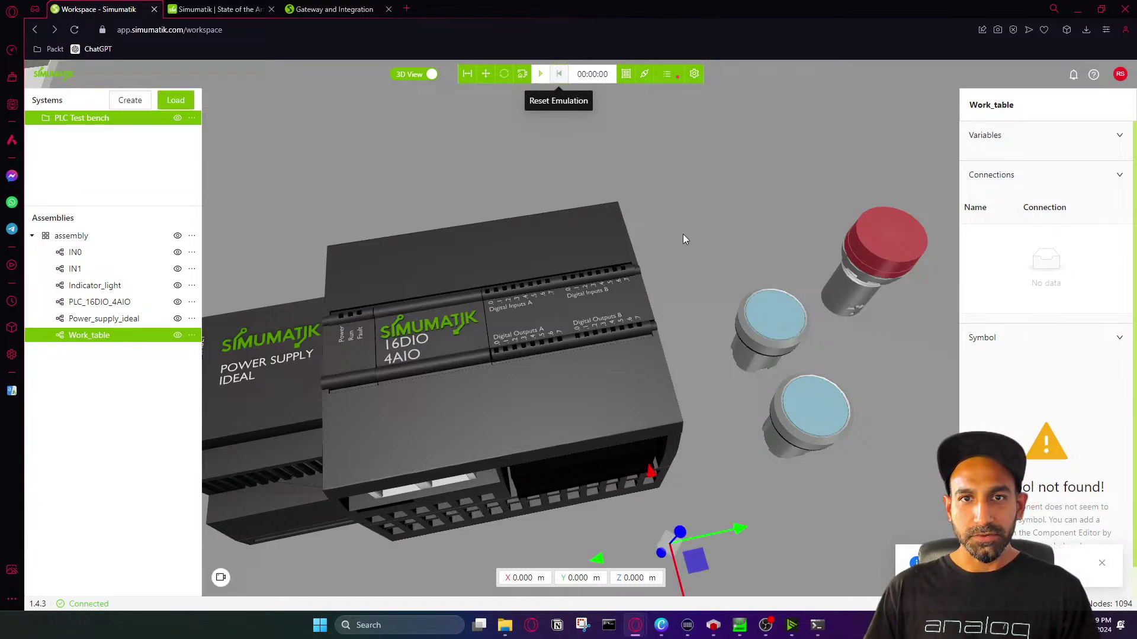
click(763, 311)
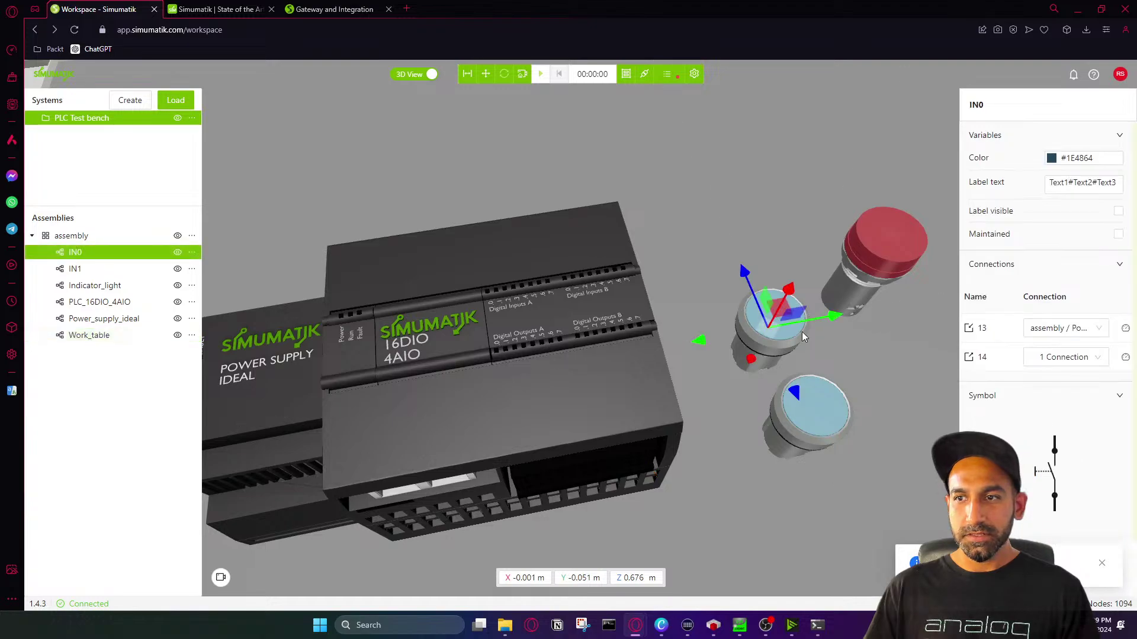
click(824, 407)
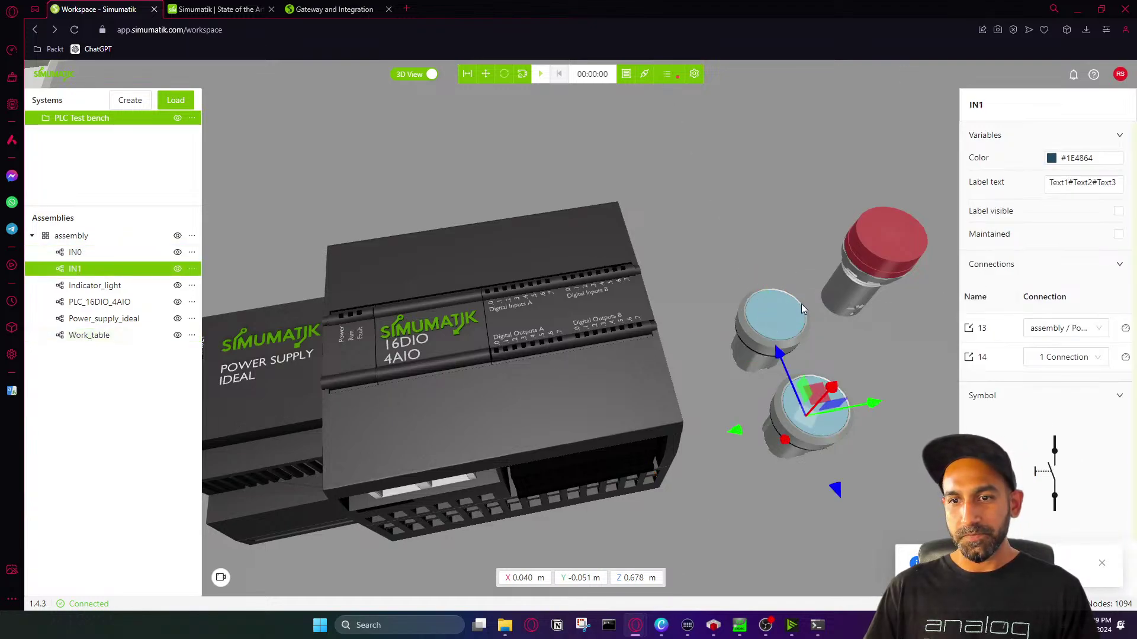
click(776, 312)
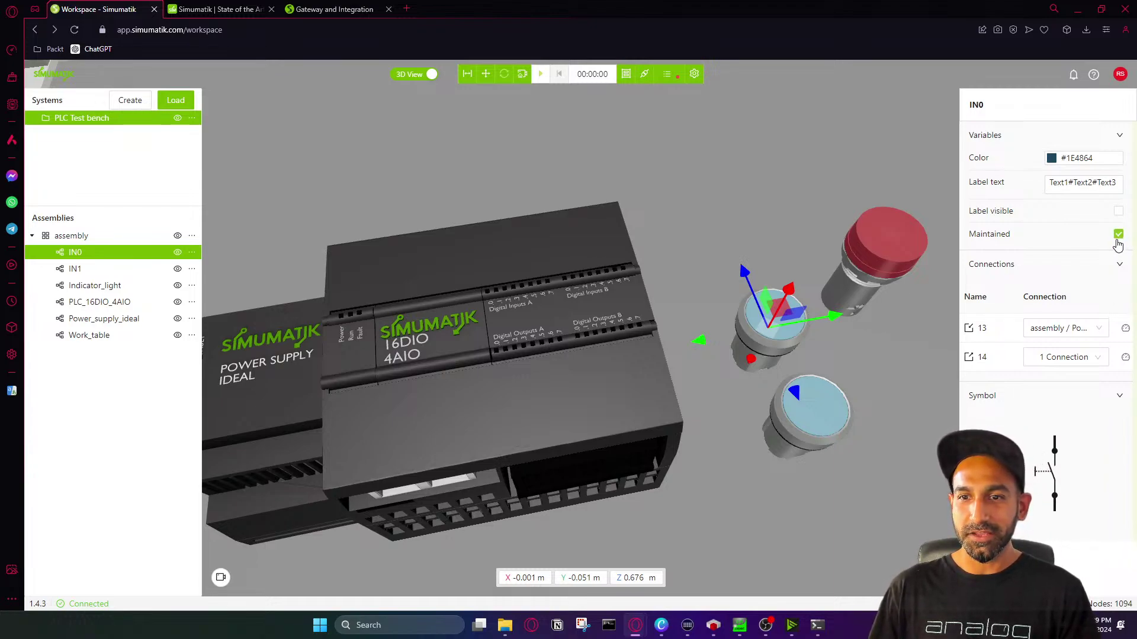
click(540, 74)
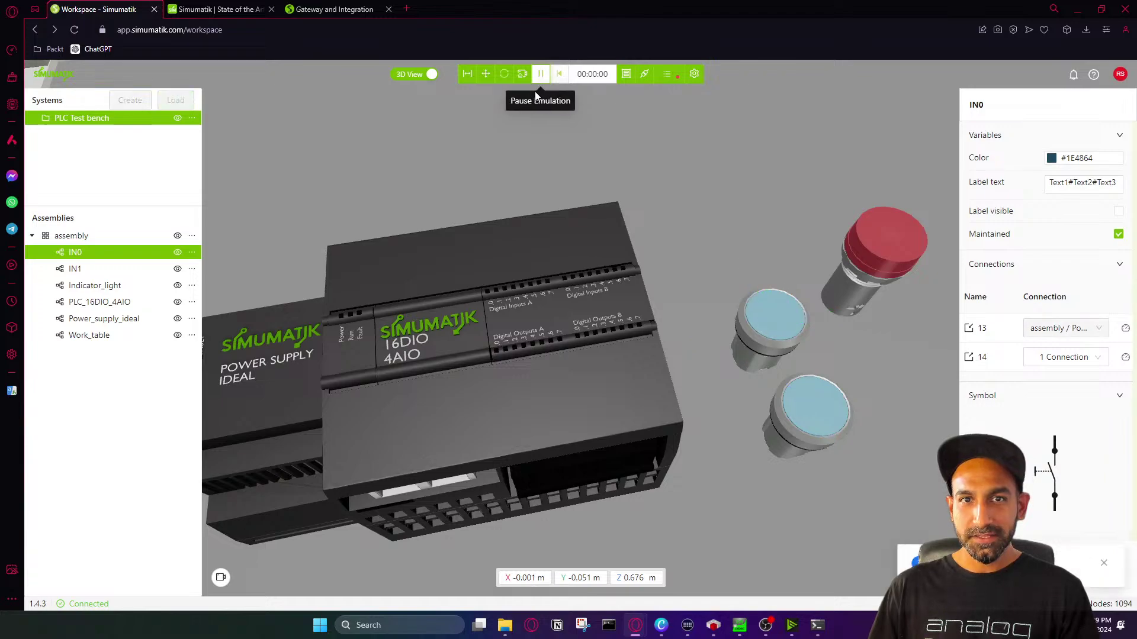
Show the test bench beside the ladder program and operate IN0 and IN1 to test the series contact logic against the lamp
click(1101, 9)
click(200, 80)
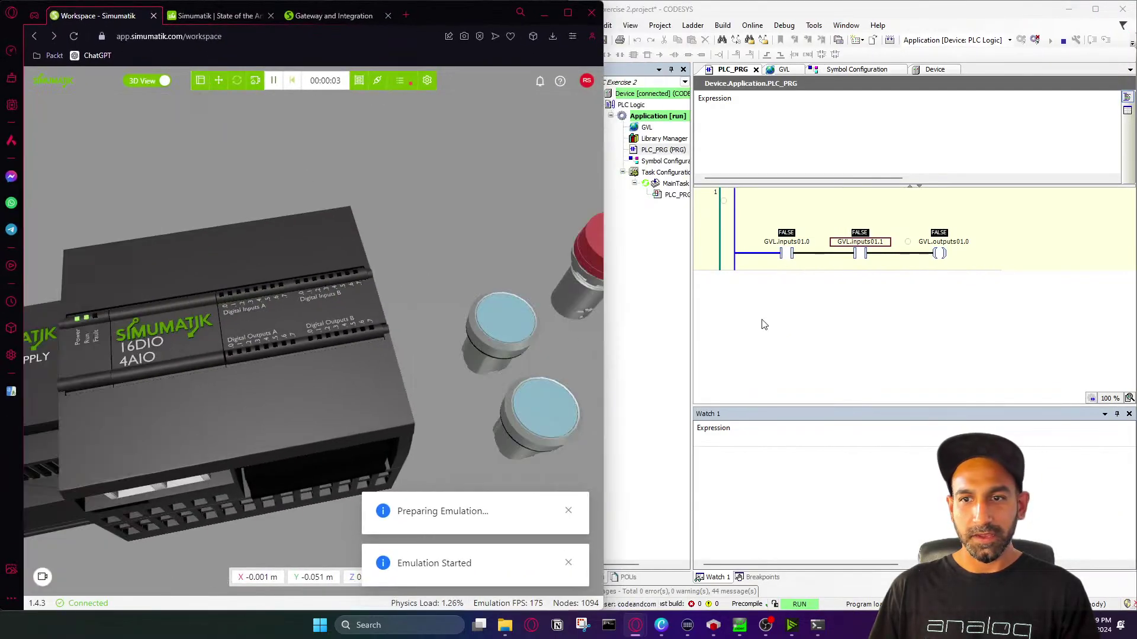
drag(496, 233, 459, 317)
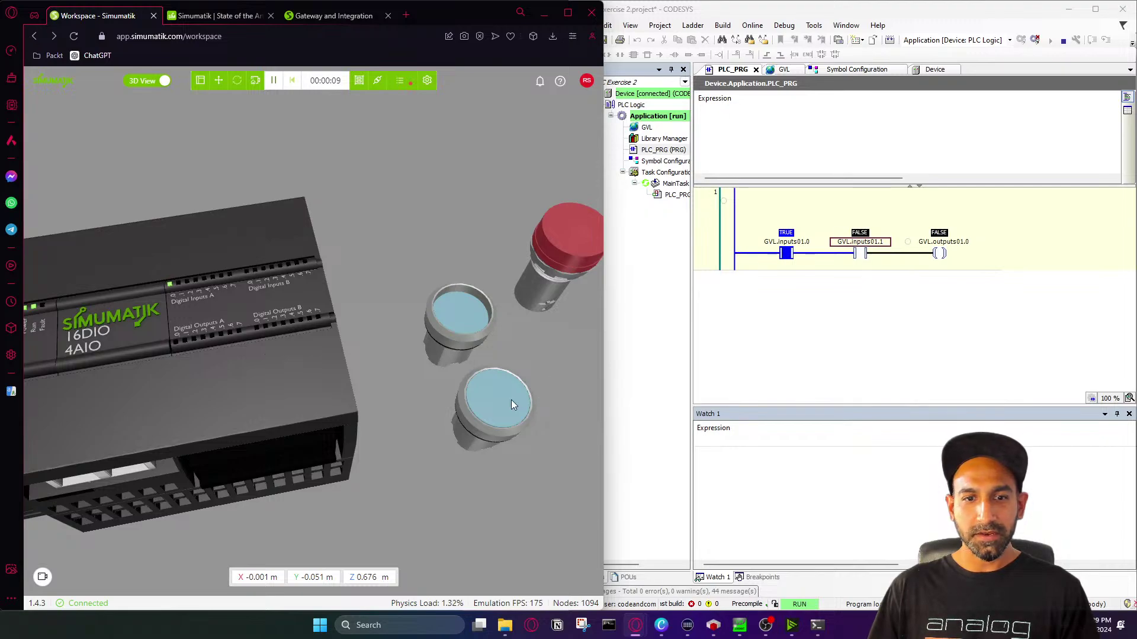
click(496, 401)
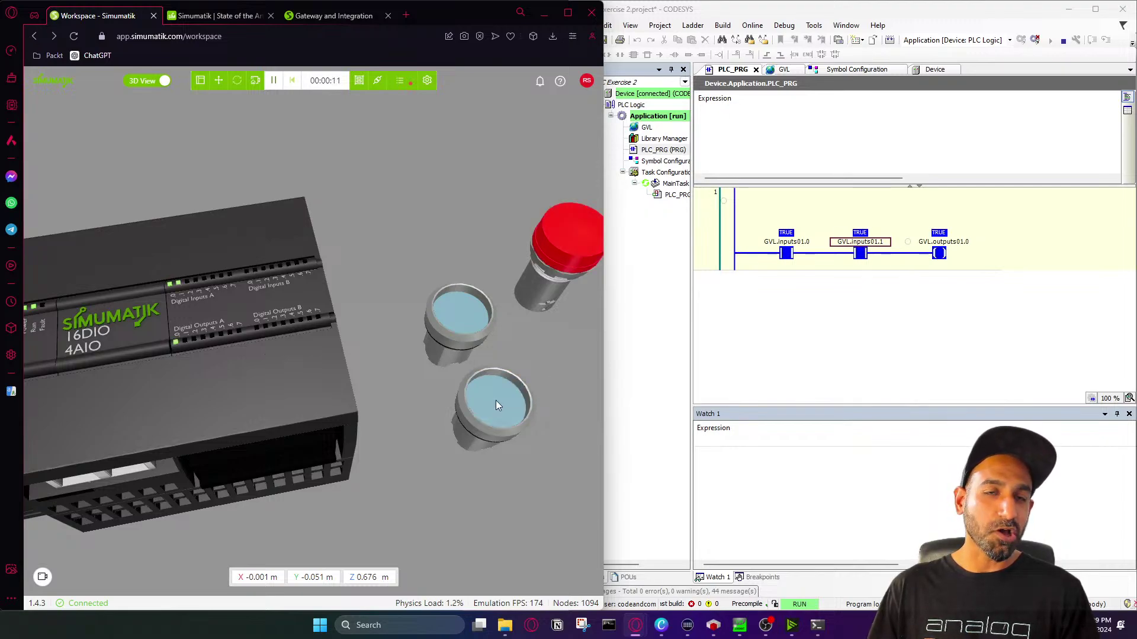
click(495, 400)
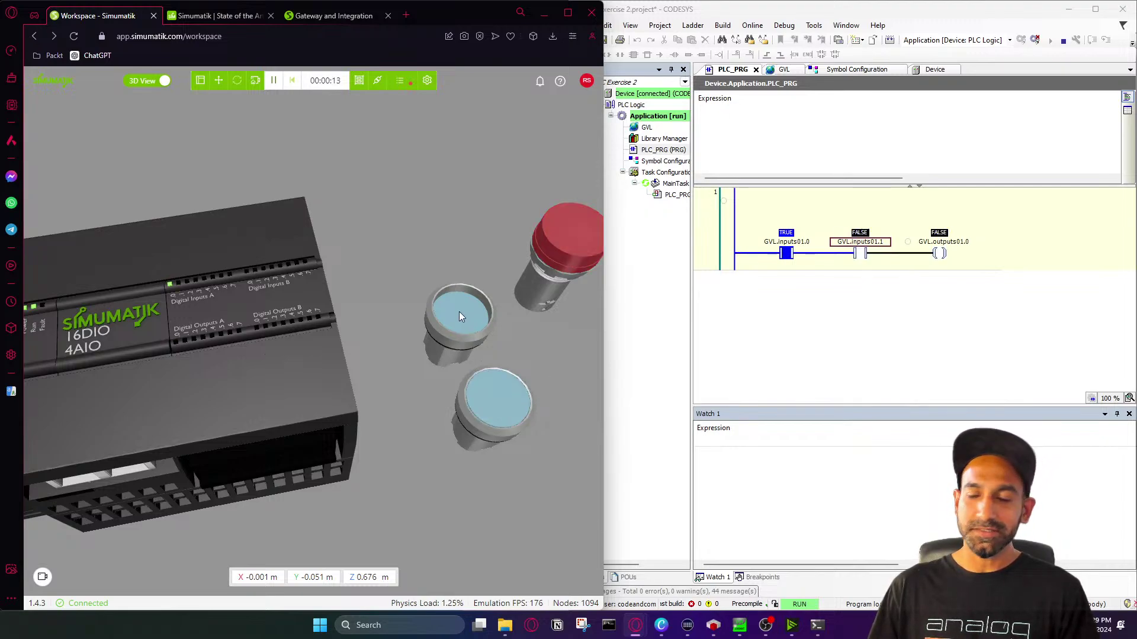
drag(458, 288, 442, 286)
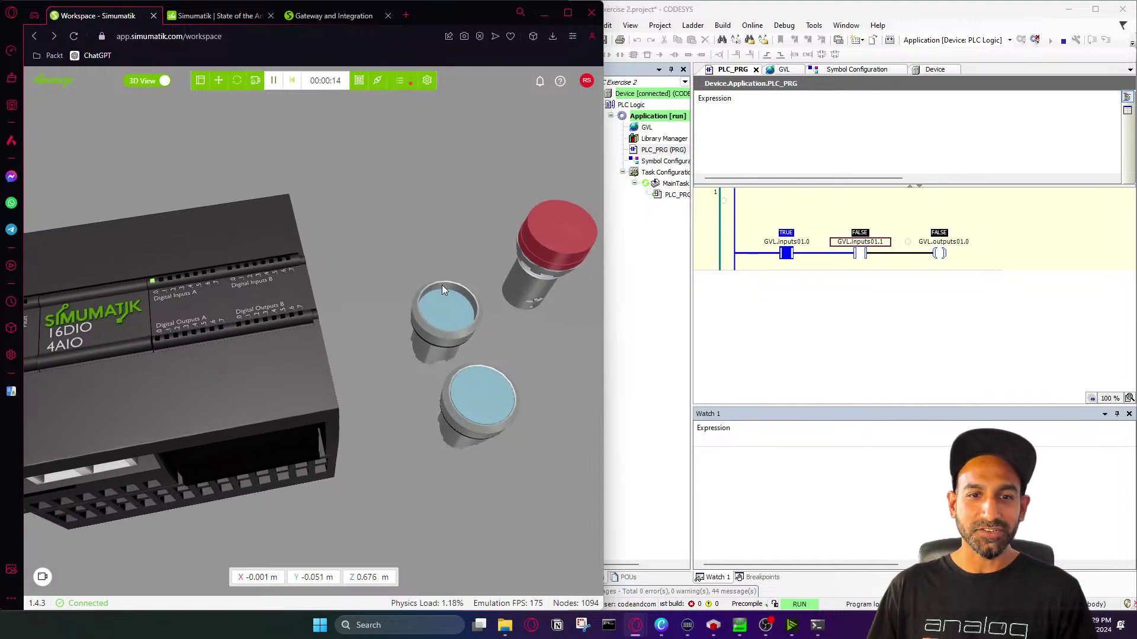
click(484, 400)
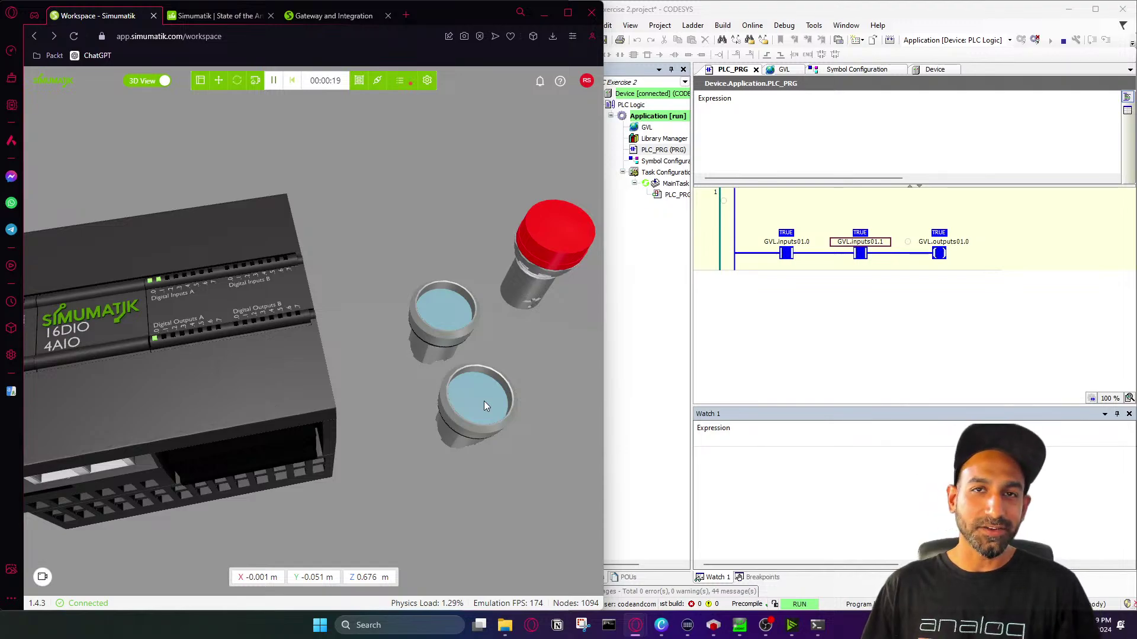
drag(484, 400, 485, 400)
drag(446, 318, 446, 318)
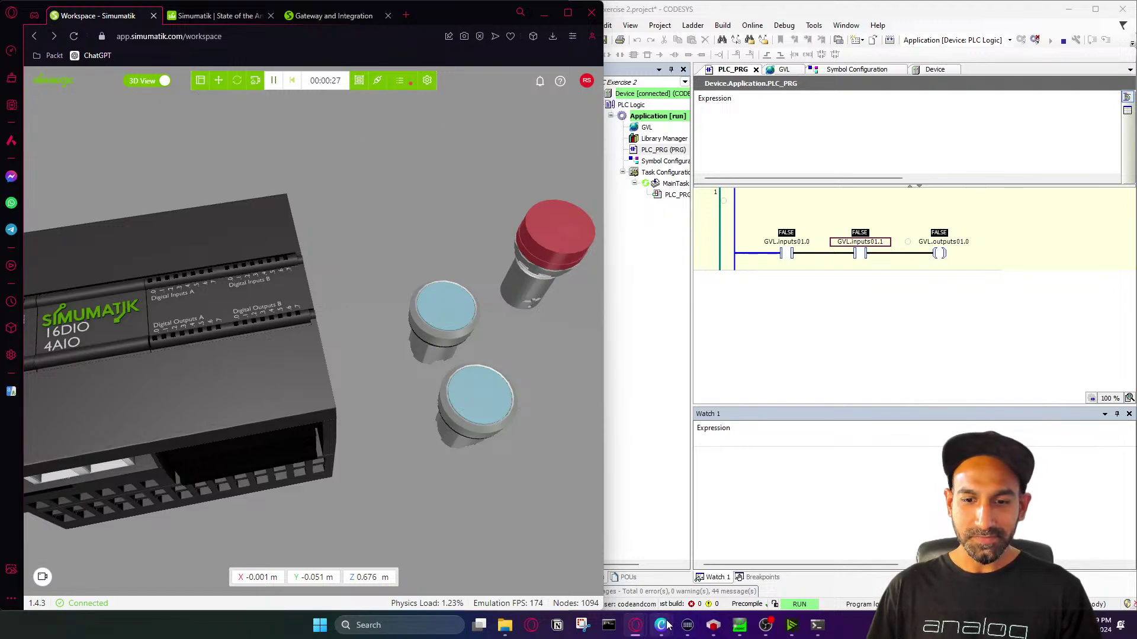
Switch to the Canva audience window and review the exercise about turning on a lamp with two push buttons
mouse_move(661, 626)
click(723, 570)
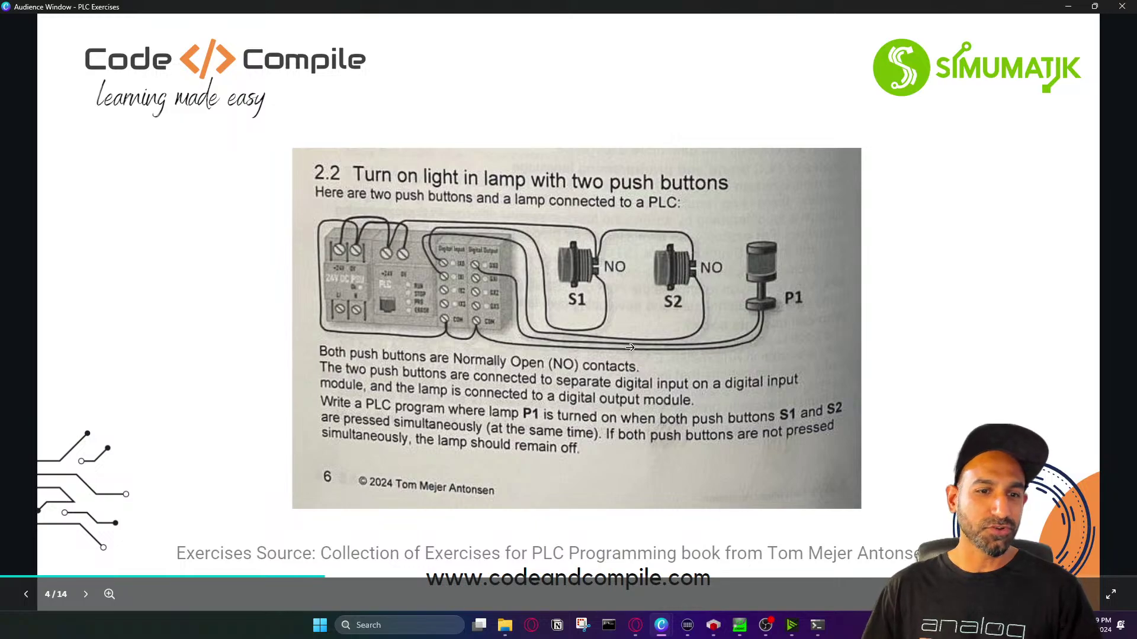
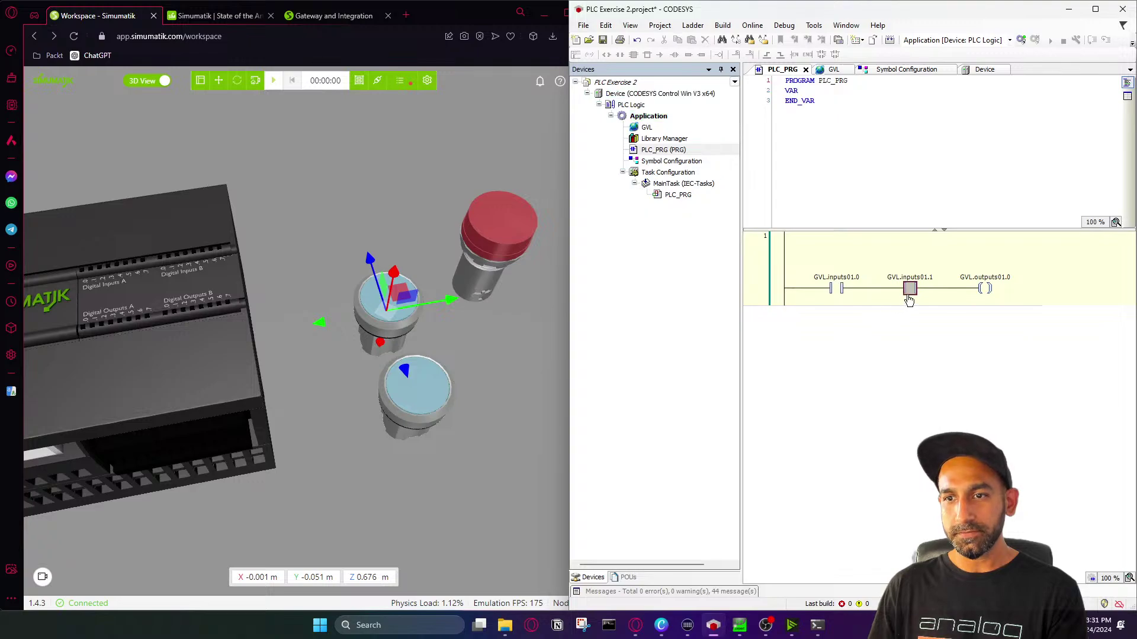
Delete the GVL.inputs01.1 contact from network 1 and negate the GVL.inputs01.0 contact
key(Delete)
click(835, 291)
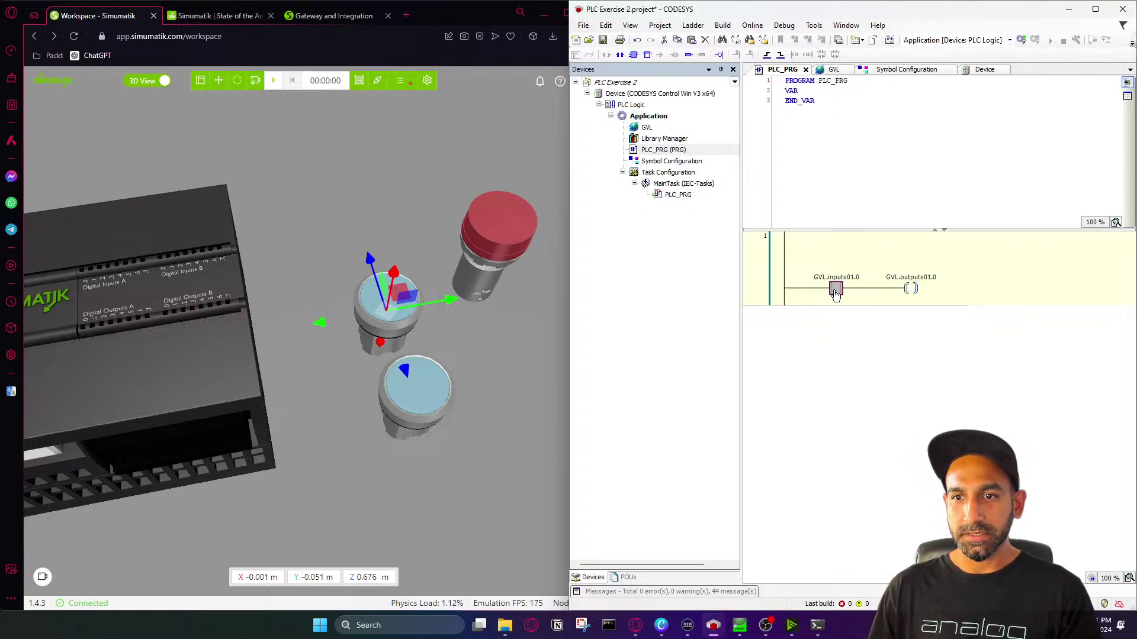
right_click(840, 297)
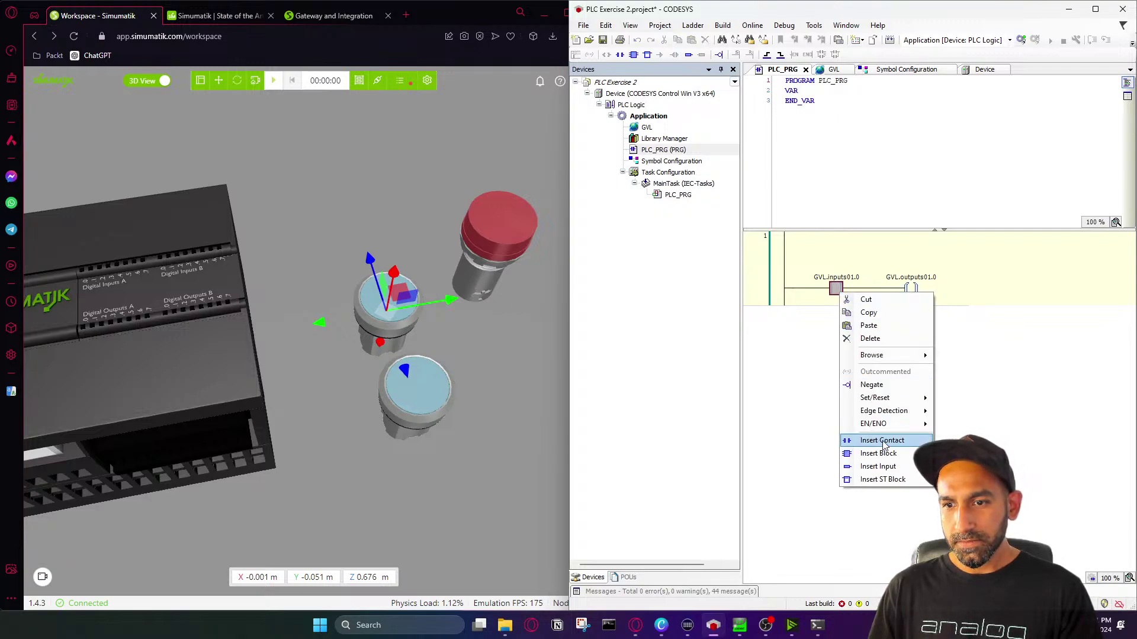
click(876, 386)
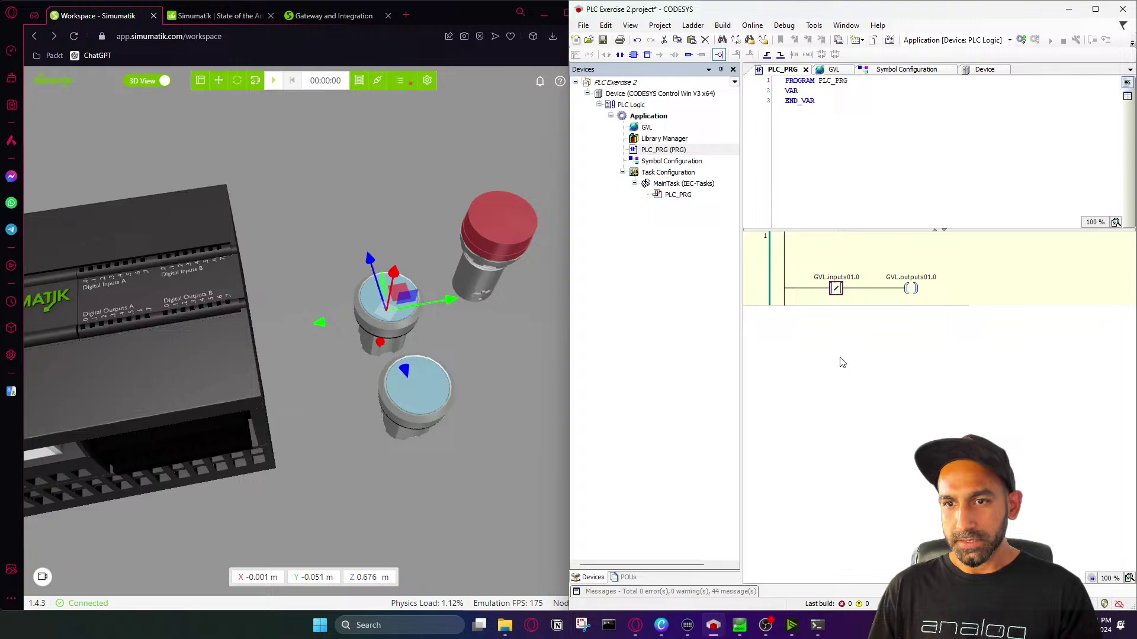
Log in to the device with download and start the application with the negated contact
click(1020, 40)
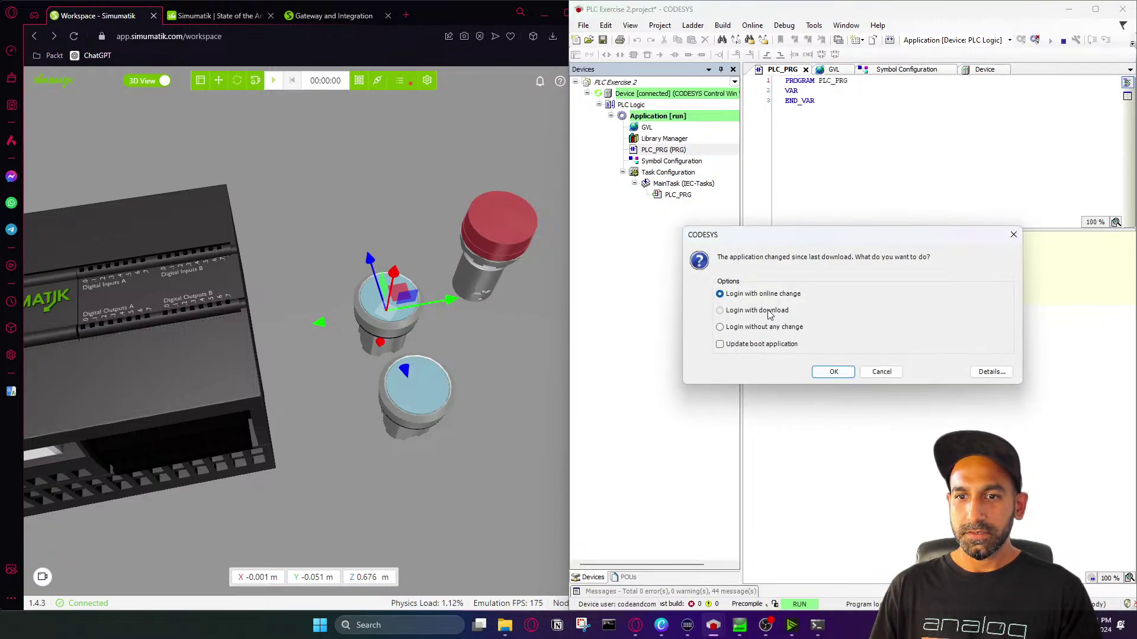
click(831, 372)
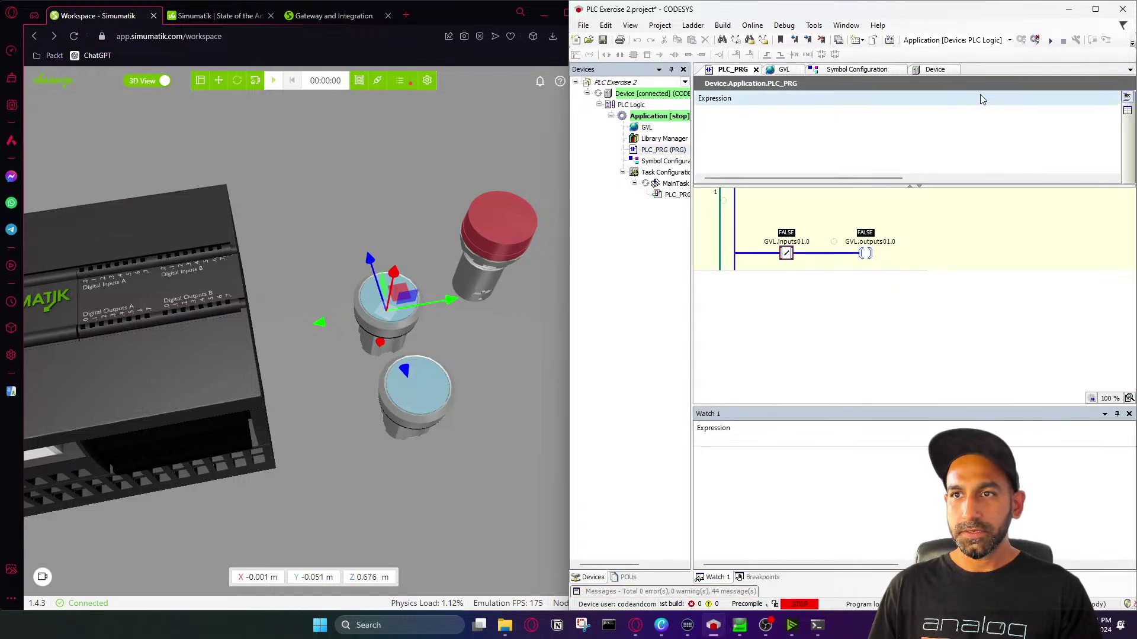
key(F5)
Start the emulation and operate pushbutton IN0 repeatedly to check the negated contact's effect on the red indicator light
click(273, 80)
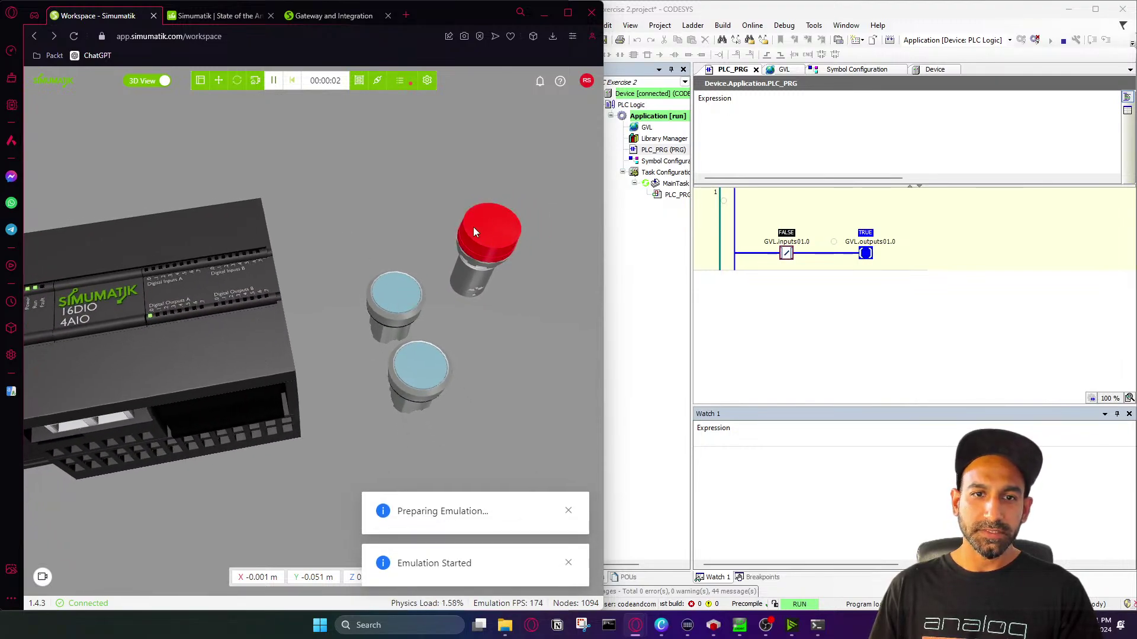
click(773, 311)
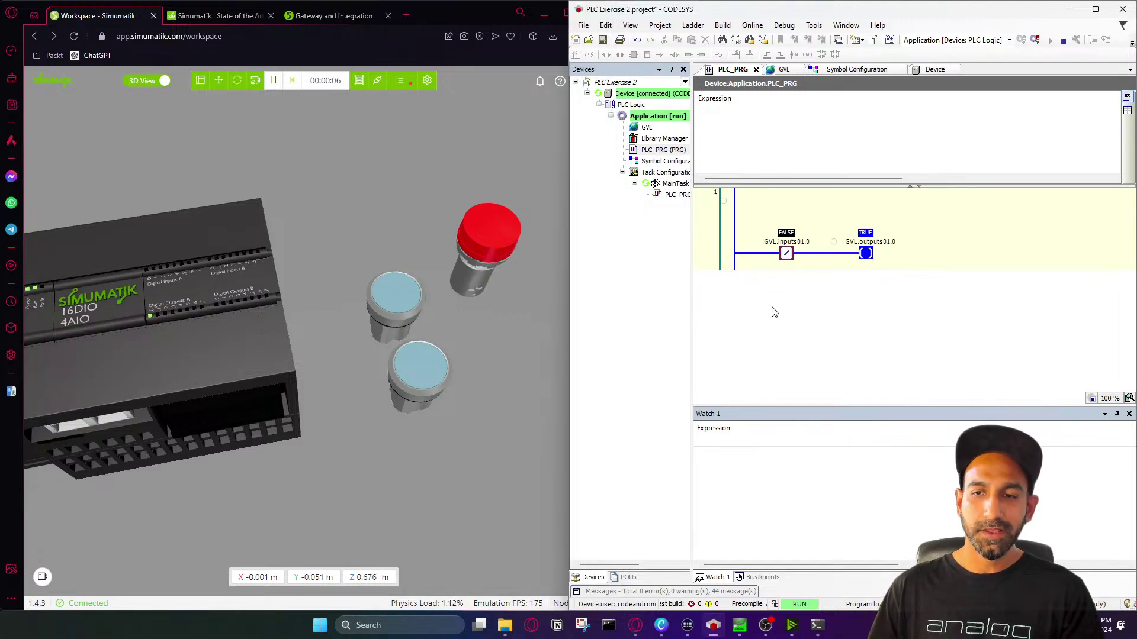
click(389, 295)
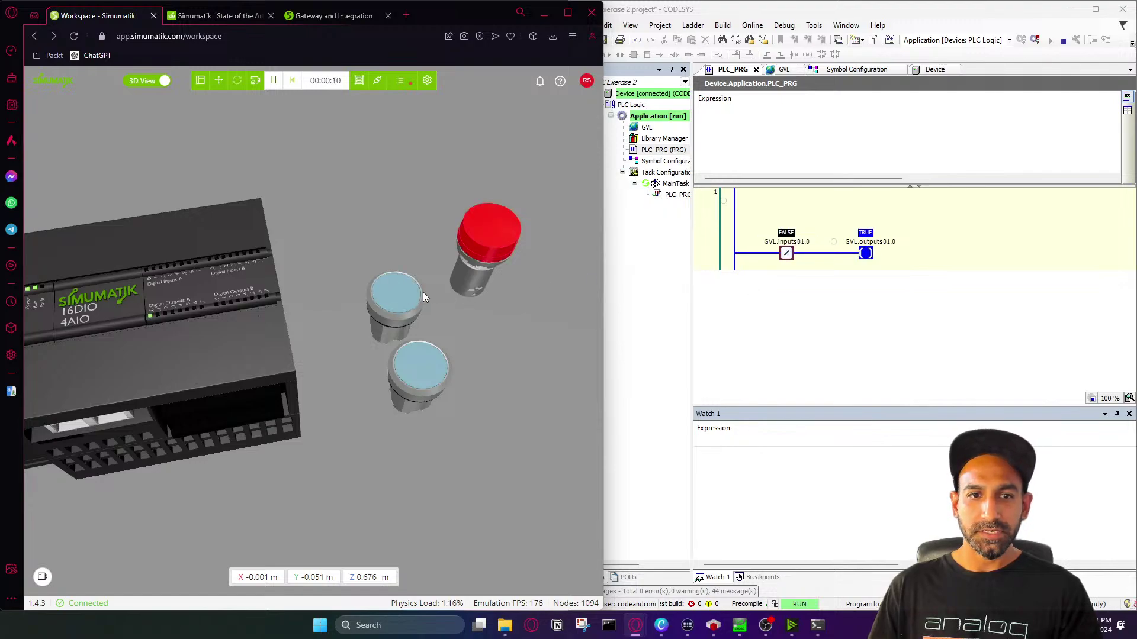
click(387, 296)
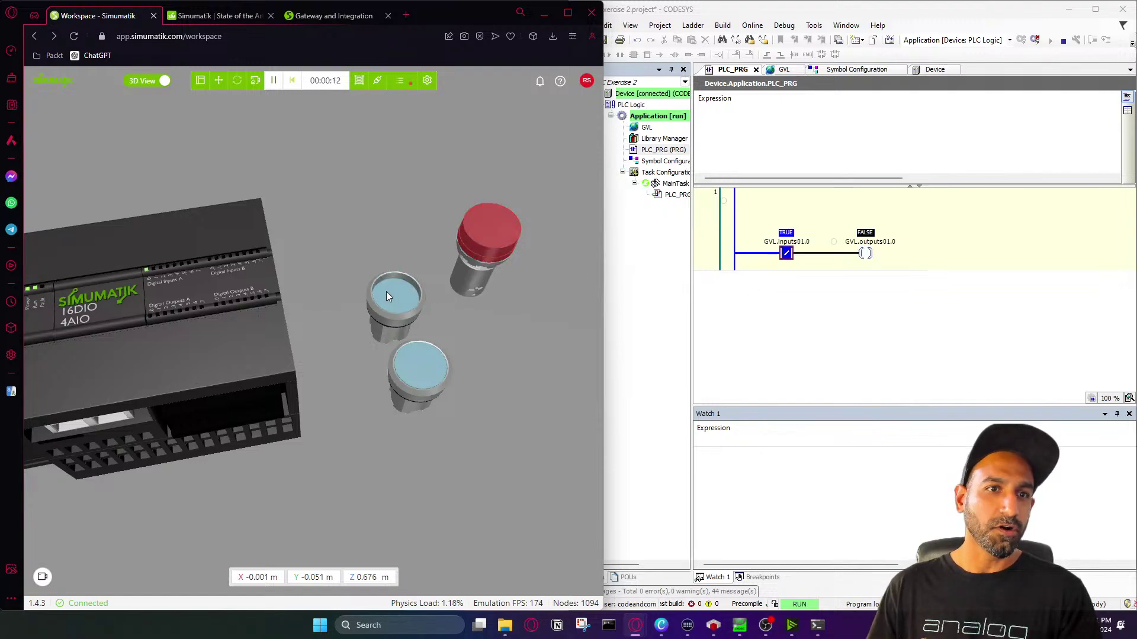
click(386, 292)
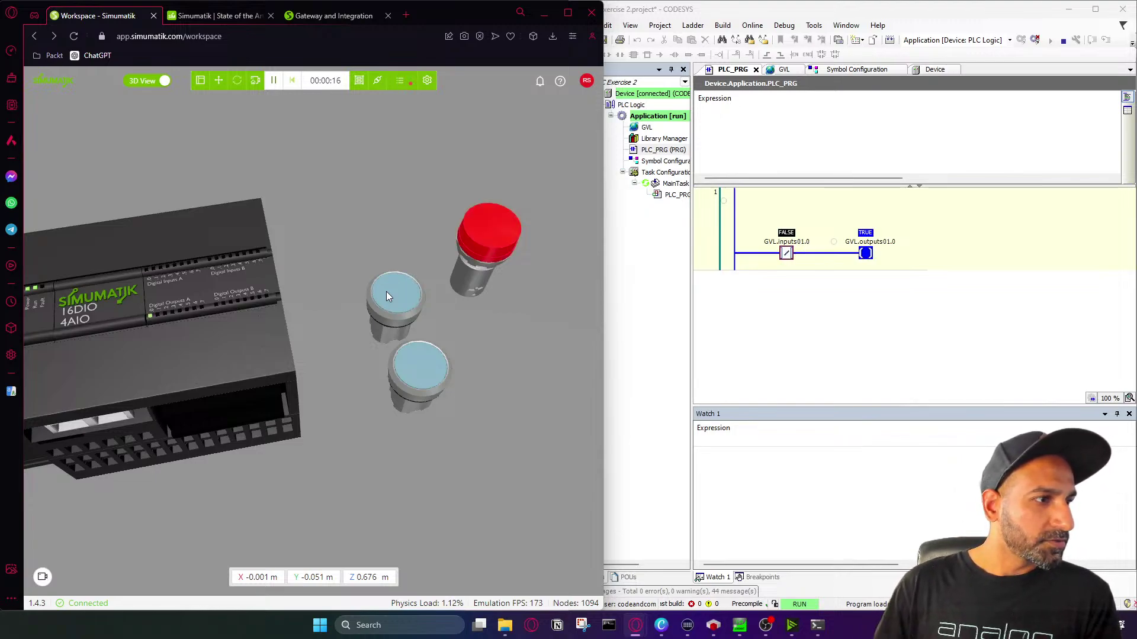
click(854, 339)
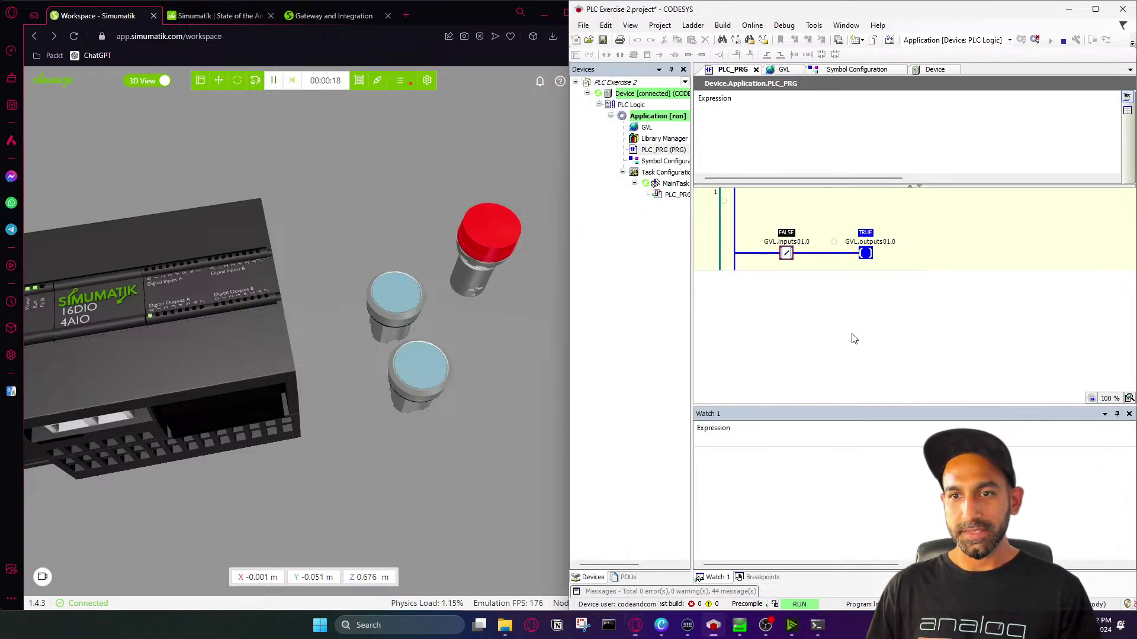
click(409, 303)
click(408, 303)
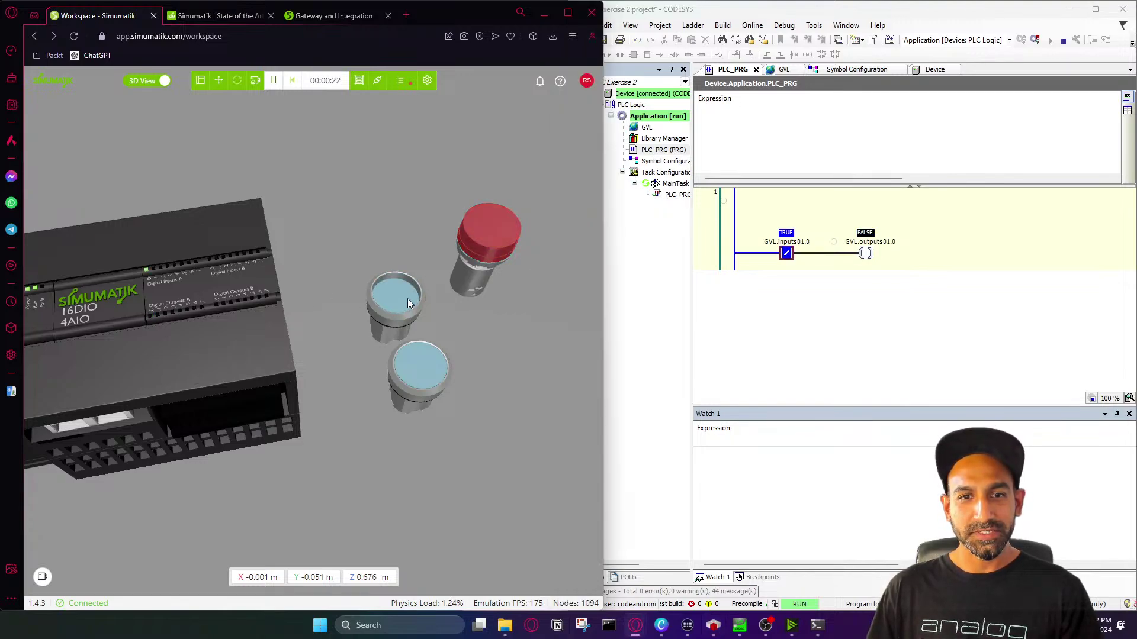
click(409, 304)
Switch to the Canva audience window and advance to exercise 2.4, turning on a light with one of two push buttons
mouse_move(660, 625)
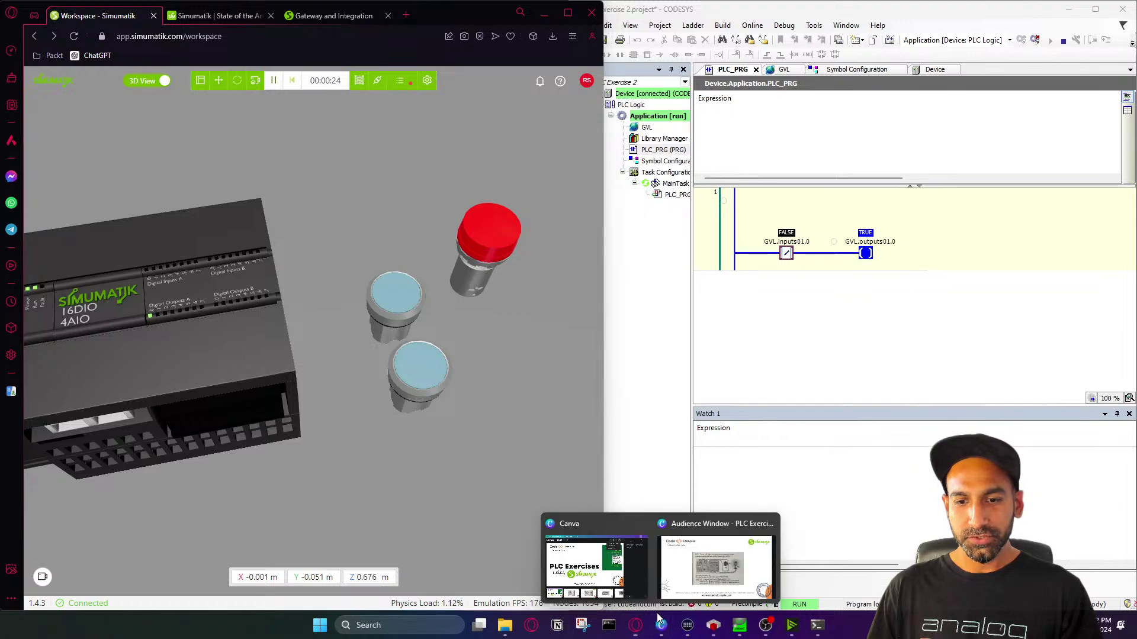
click(696, 555)
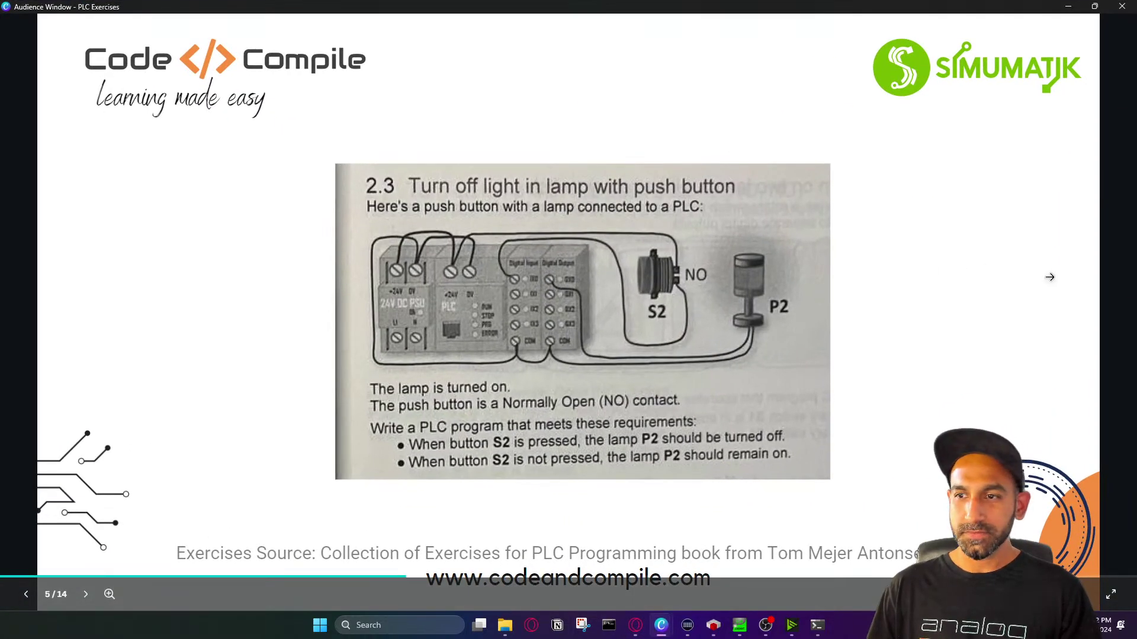
click(1051, 279)
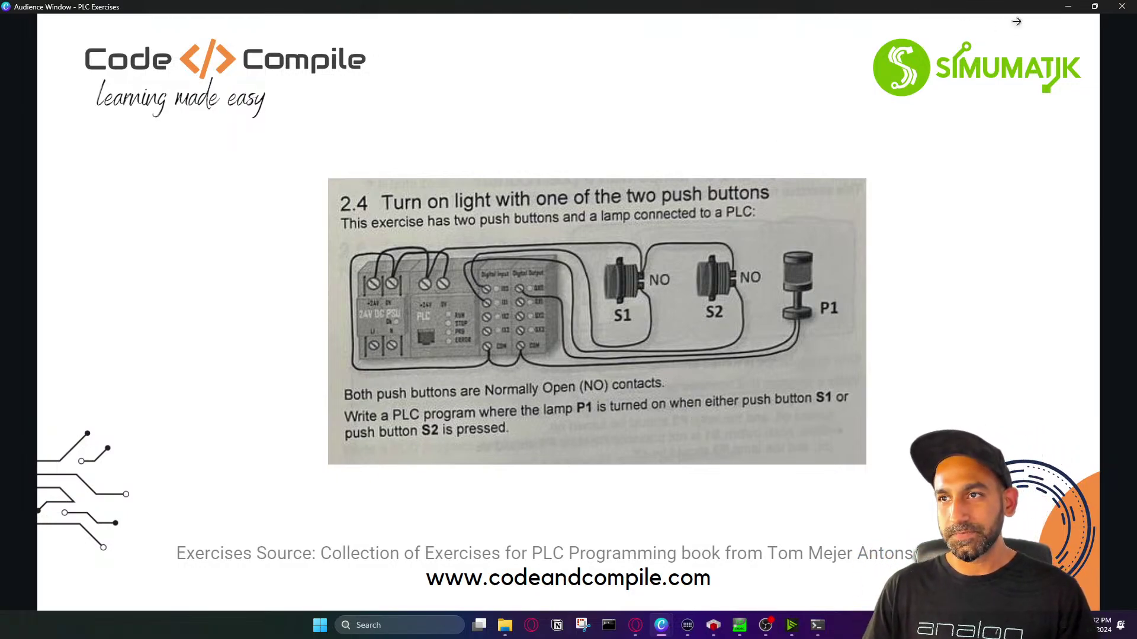
Leave the exercise slides, return to CODESYS and log out of the device
click(1068, 7)
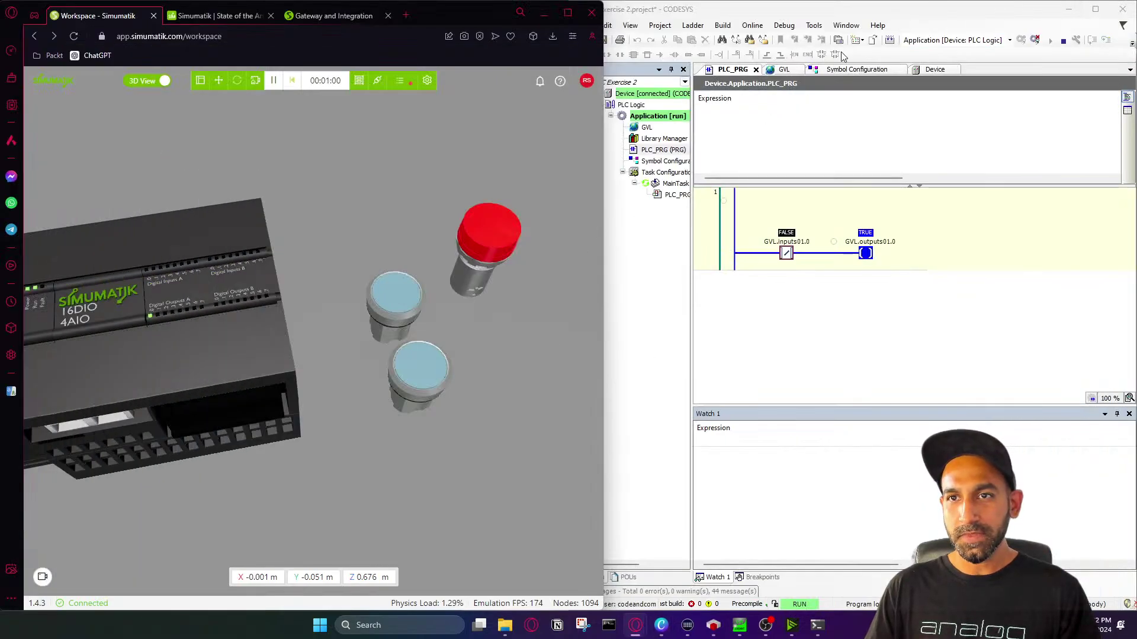
click(1034, 40)
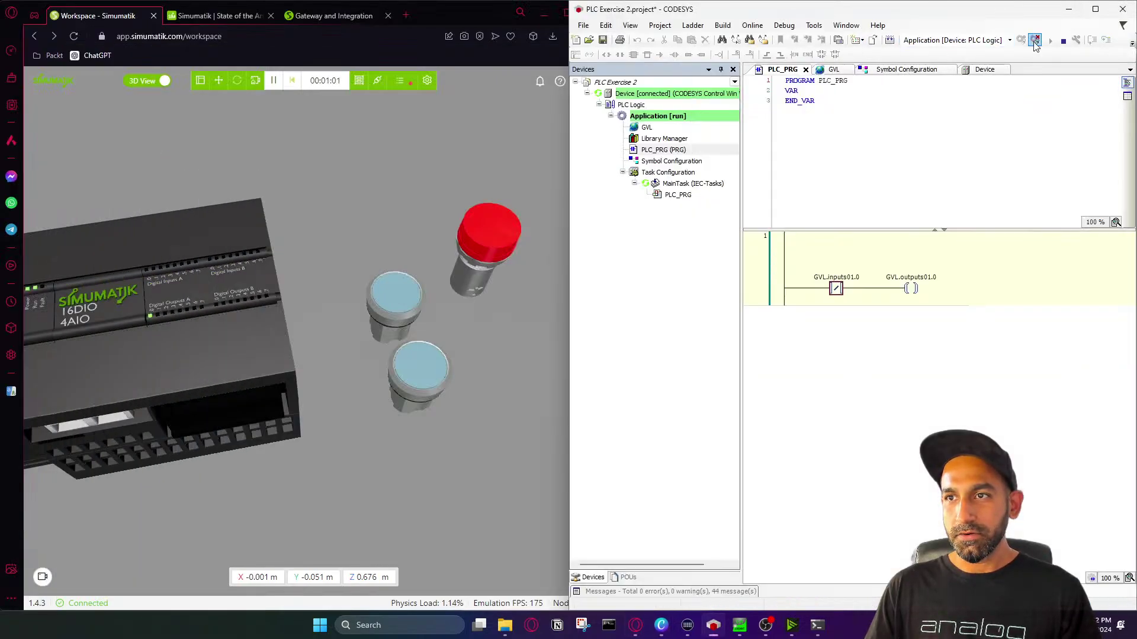
Remove the negation from the GVL.inputs01.0 contact so it works as a normally open contact
right_click(840, 292)
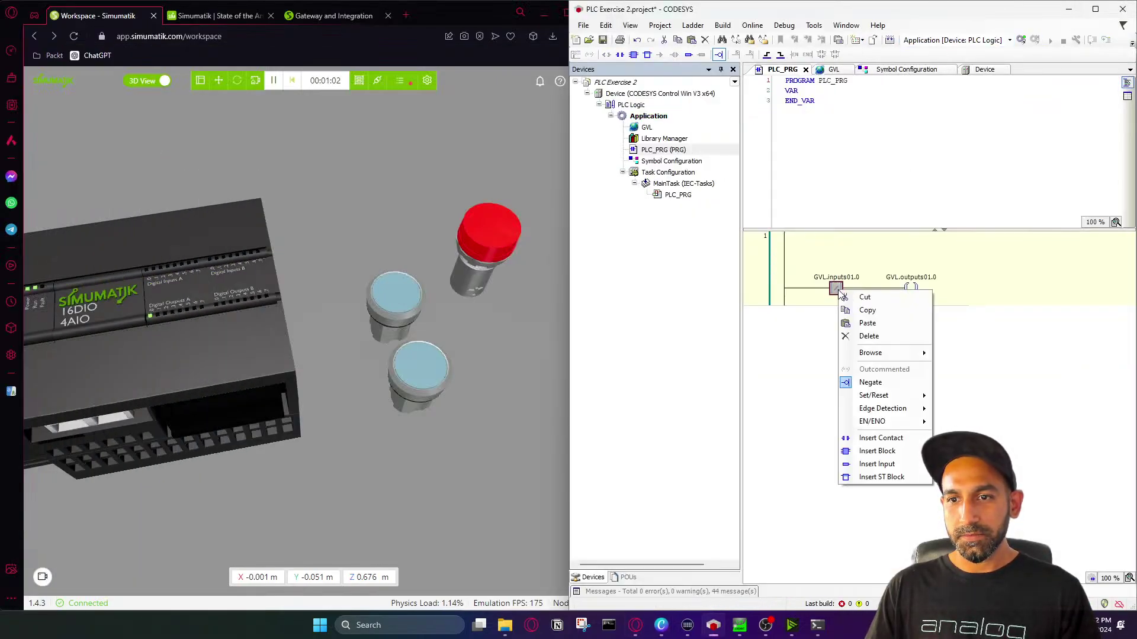
click(864, 382)
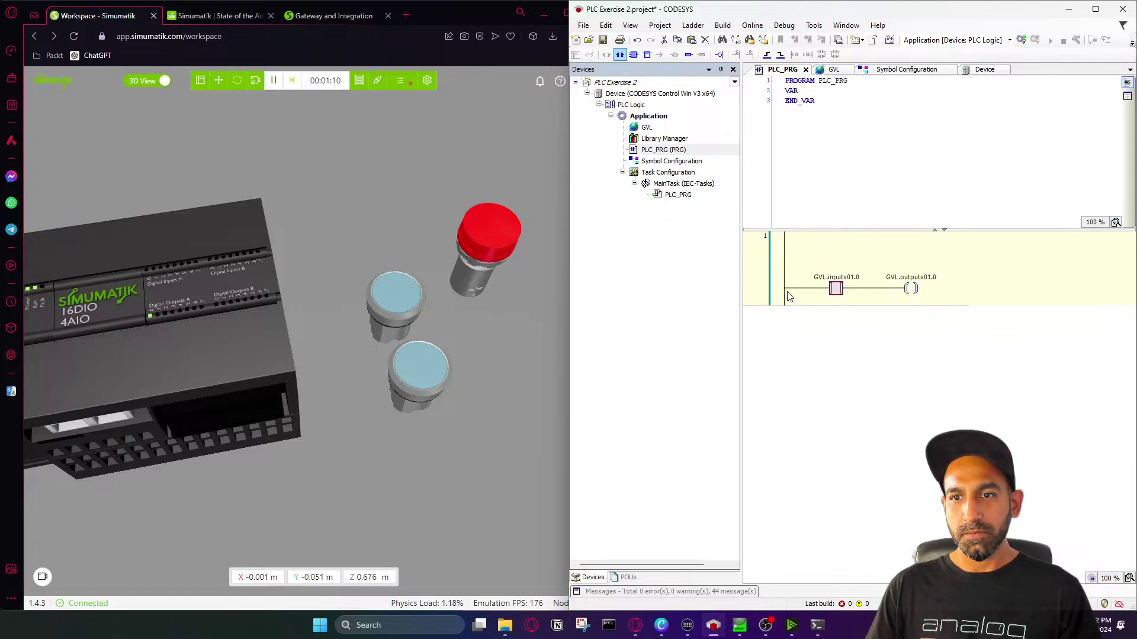
click(620, 54)
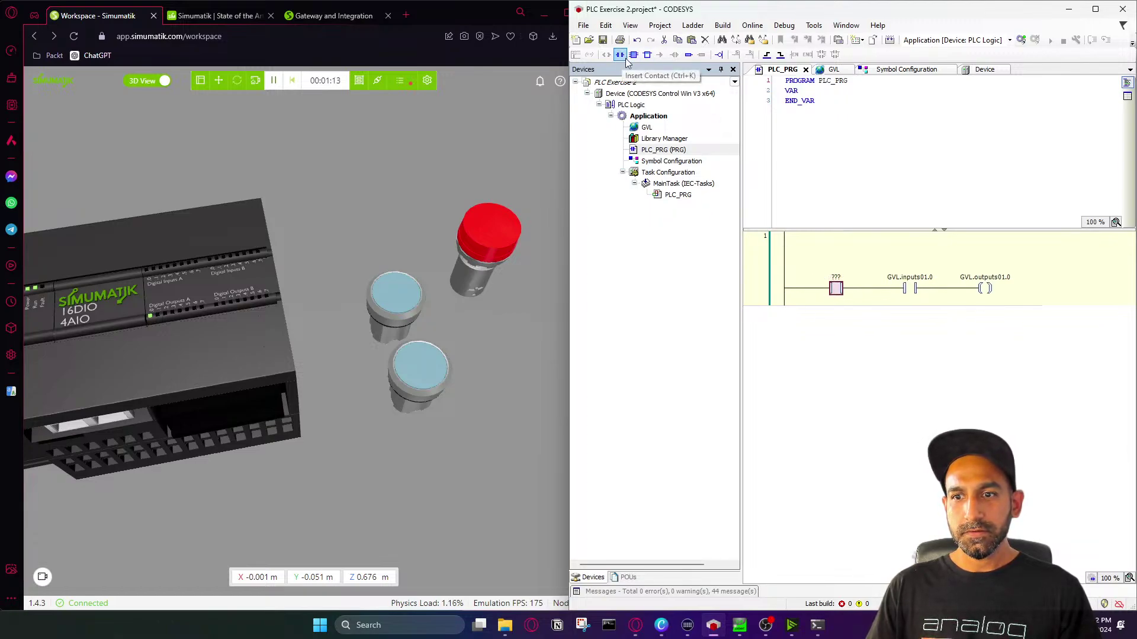
key(ctrl+z)
right_click(840, 293)
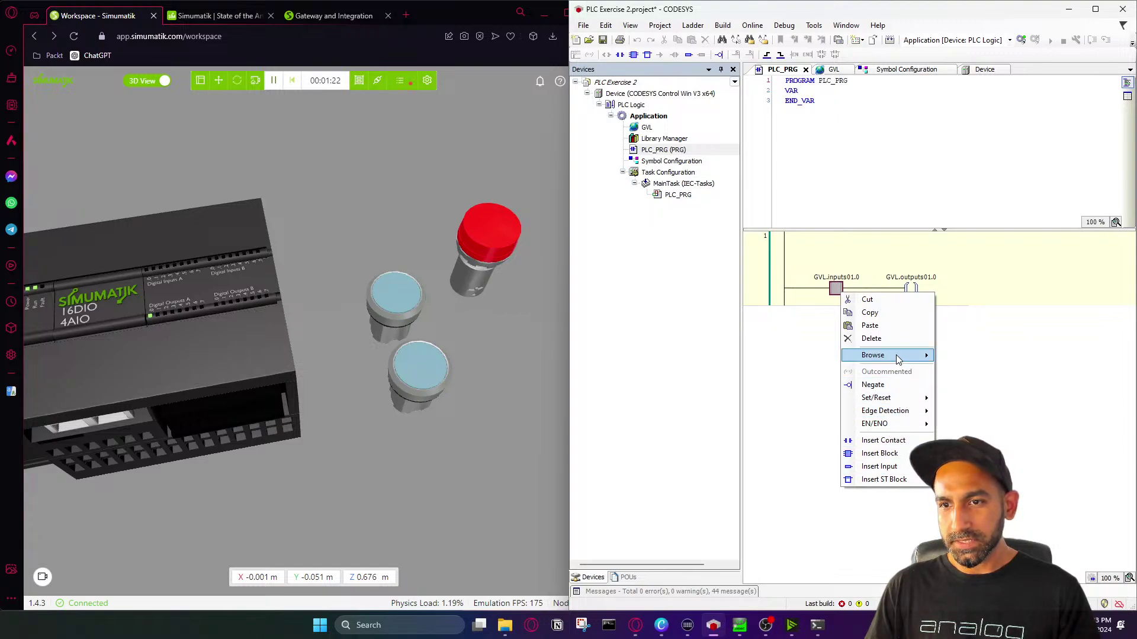
Insert a new contact ahead of GVL.inputs01.0 in the rung and try to rearrange the two contacts
click(822, 288)
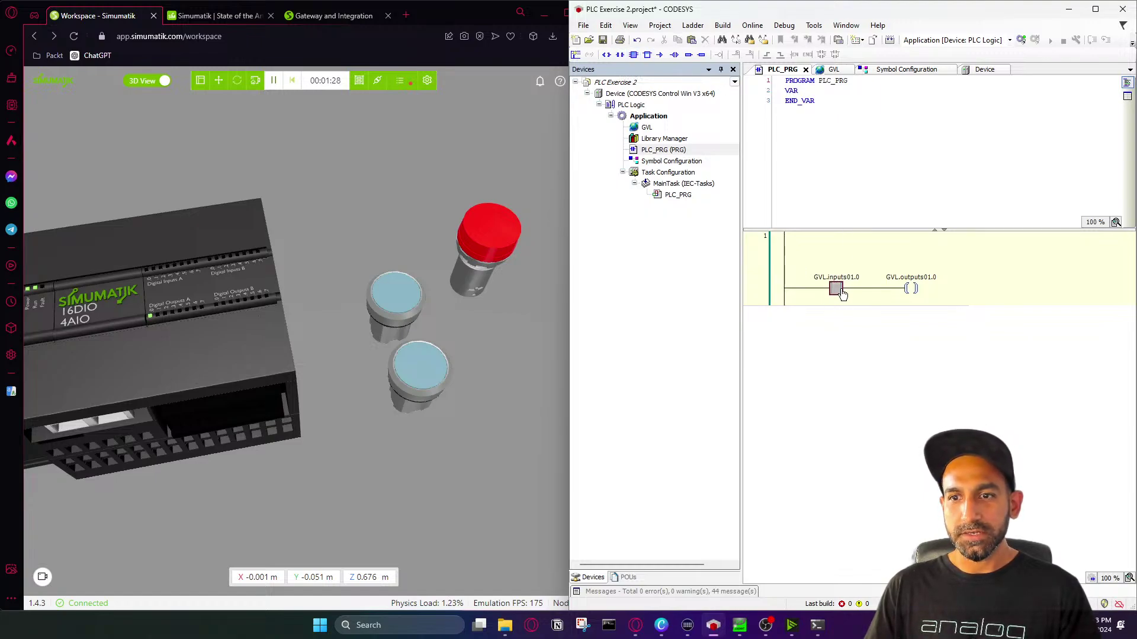
click(620, 54)
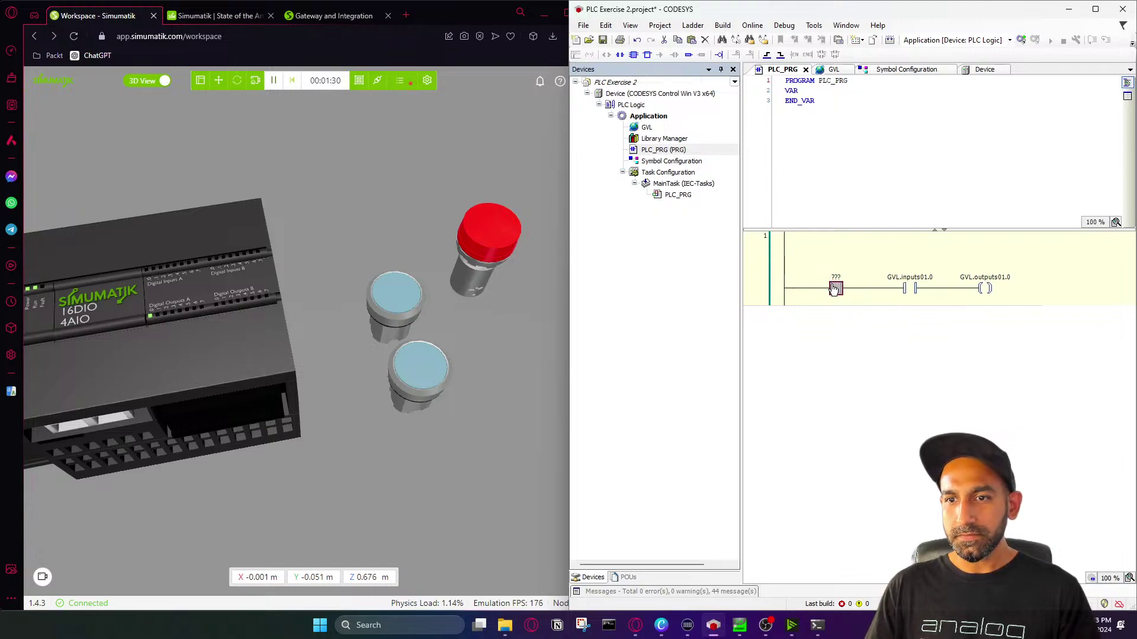
drag(835, 290, 909, 295)
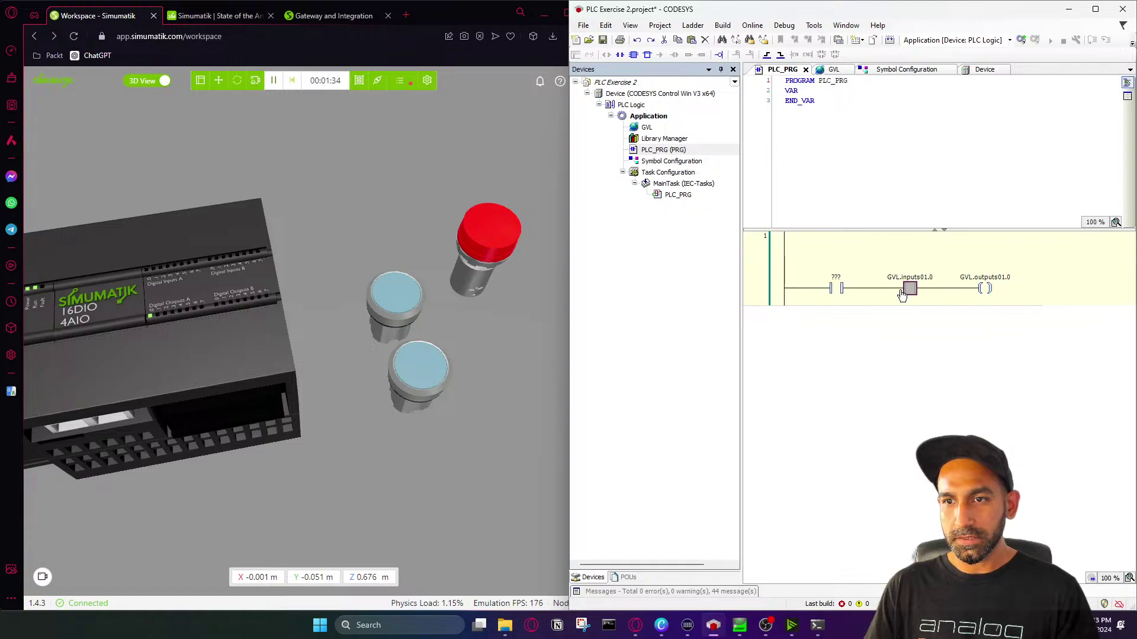
drag(835, 290, 847, 336)
Duplicate the whole ladder network directly below the original
click(760, 293)
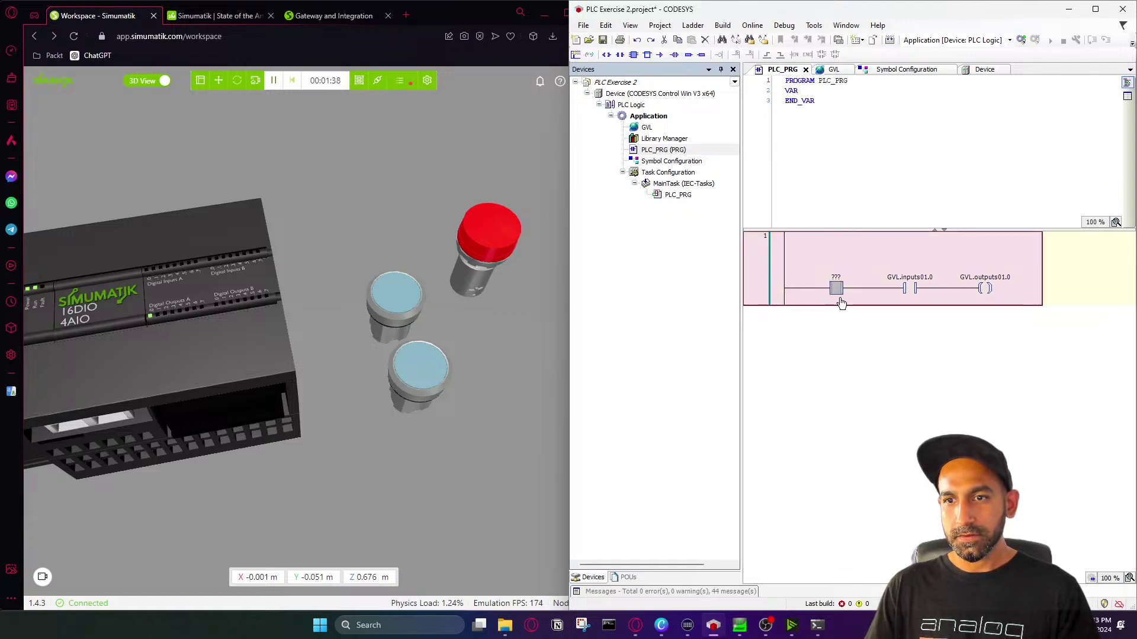
key(ctrl+c)
key(ctrl+v)
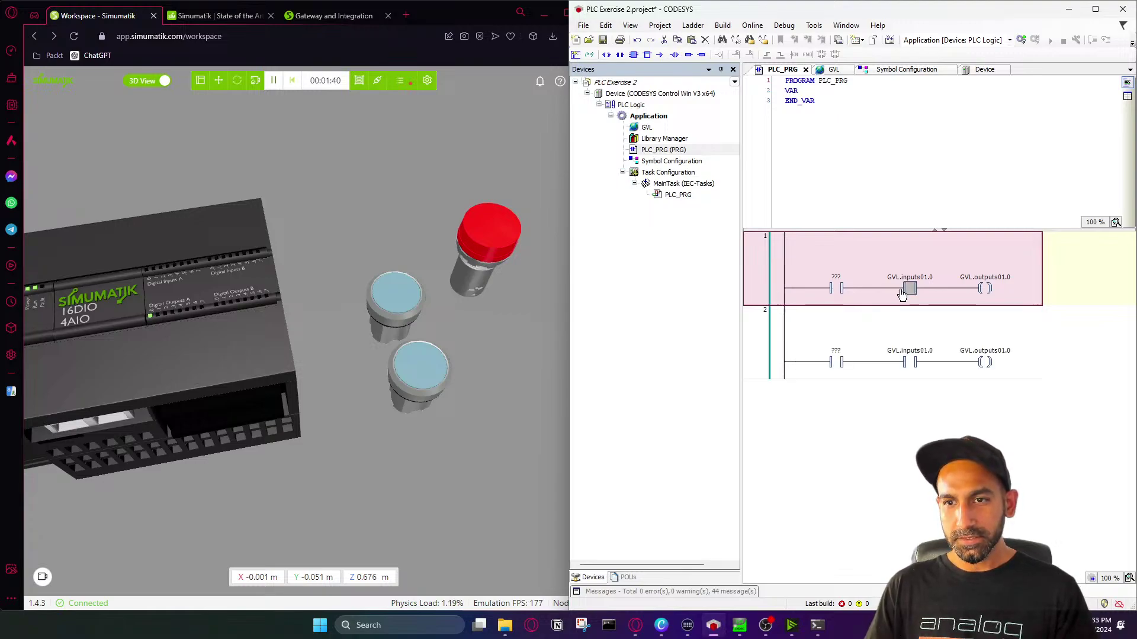
Move the GVL.inputs01.0 contact of network 1 onto a branch below the unassigned contact and delete the duplicate network
drag(906, 289, 845, 306)
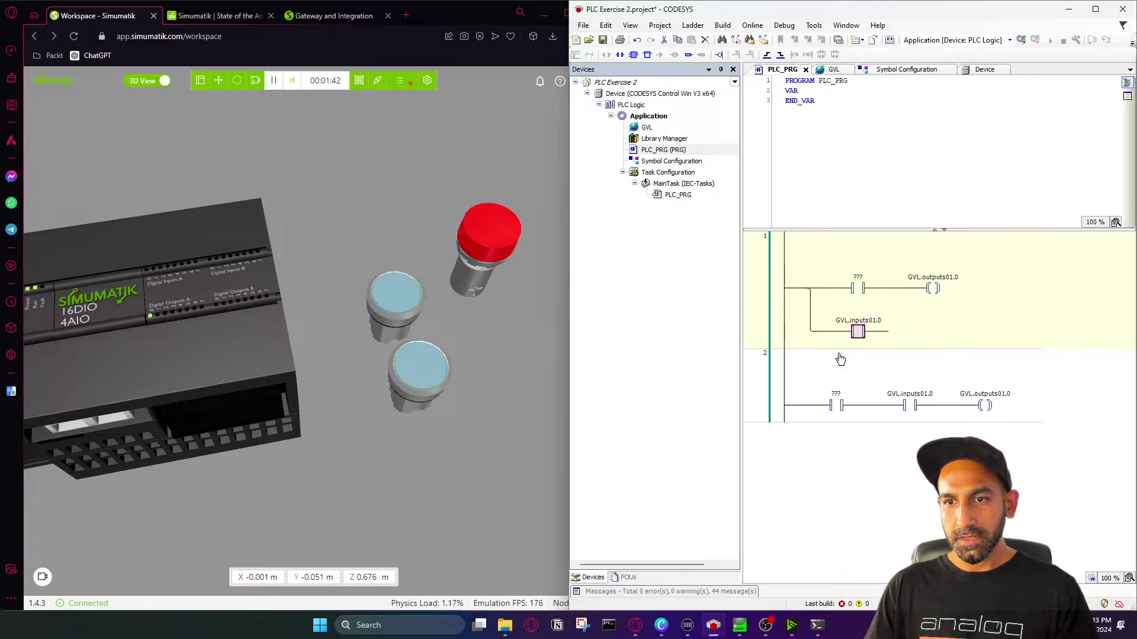
click(755, 398)
key(Delete)
Connect the end of the GVL.inputs01.0 branch to the main line after the unassigned contact, making the two contacts parallel
click(853, 332)
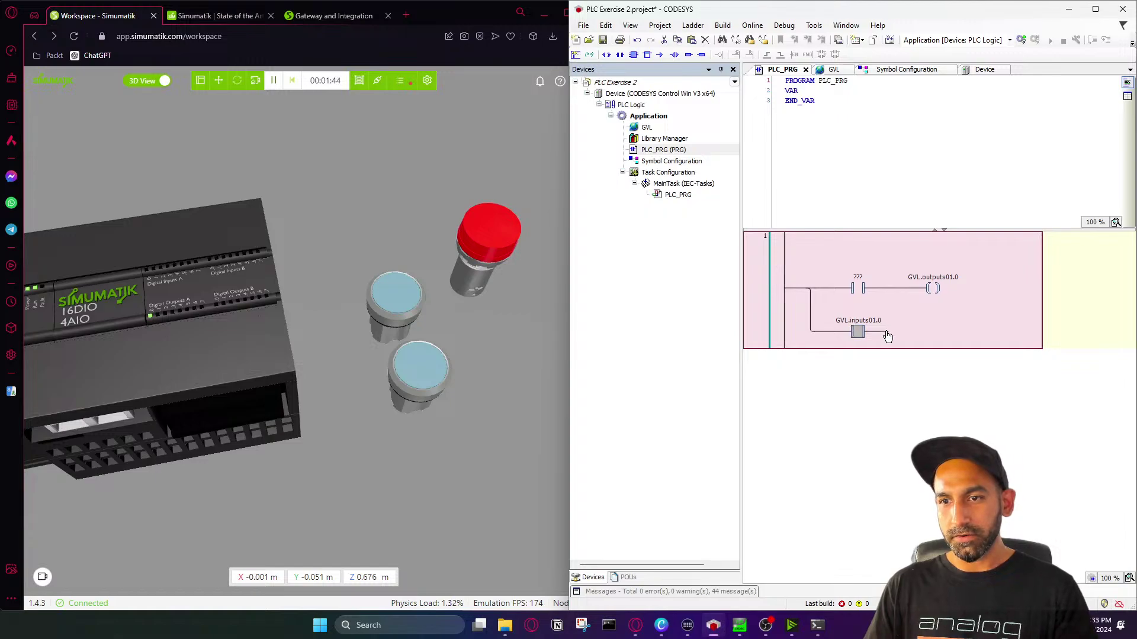
drag(896, 335, 897, 296)
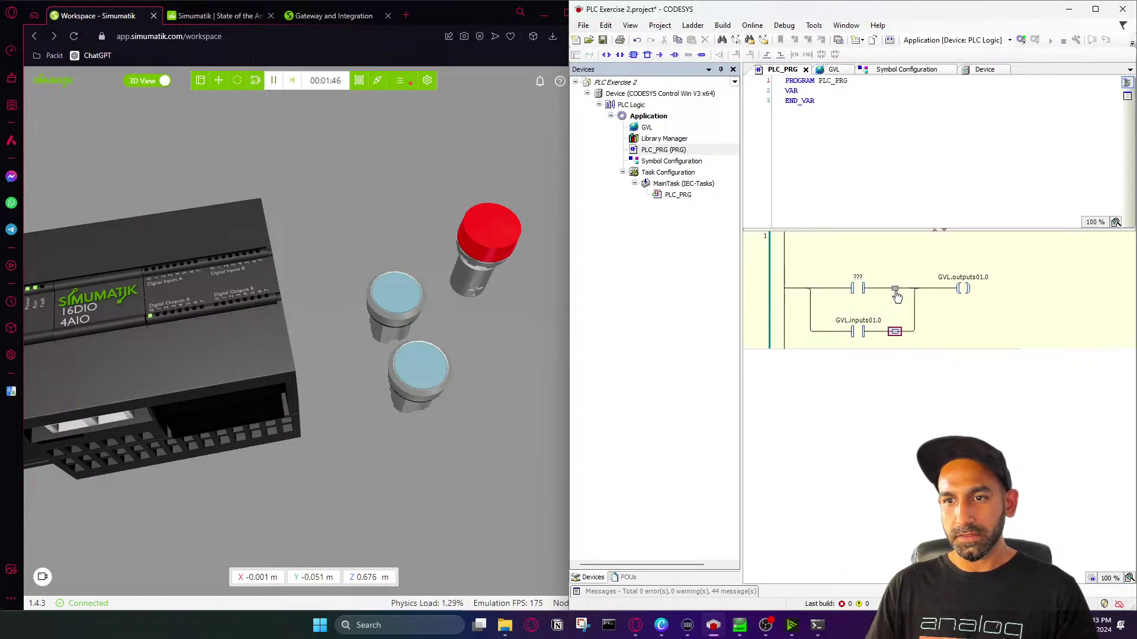
drag(857, 332, 853, 311)
click(869, 321)
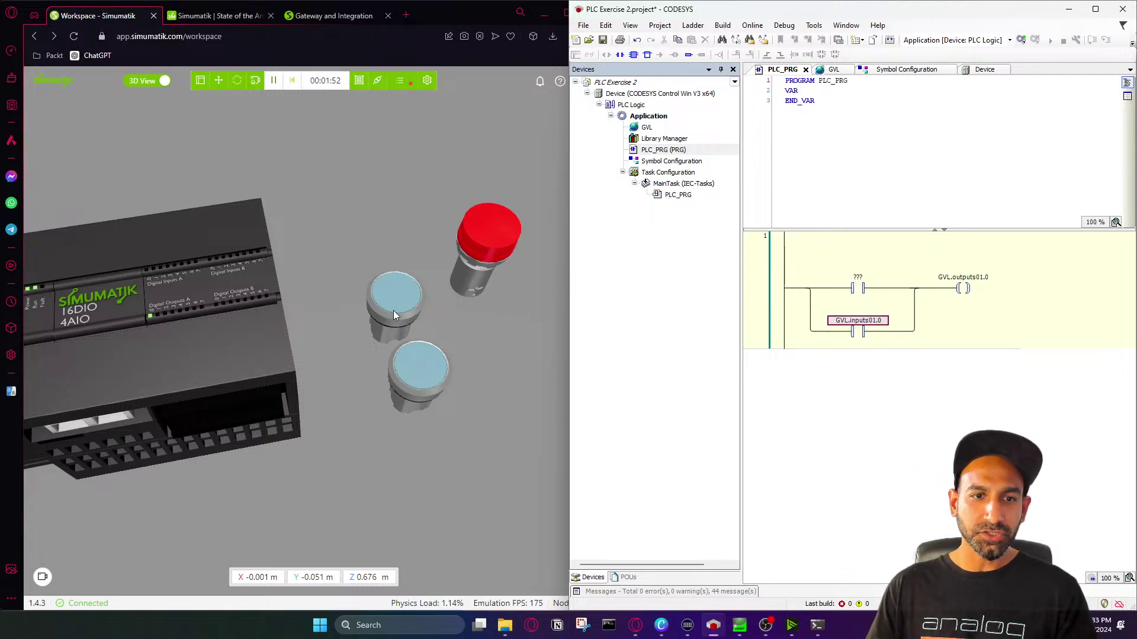
drag(892, 320, 792, 330)
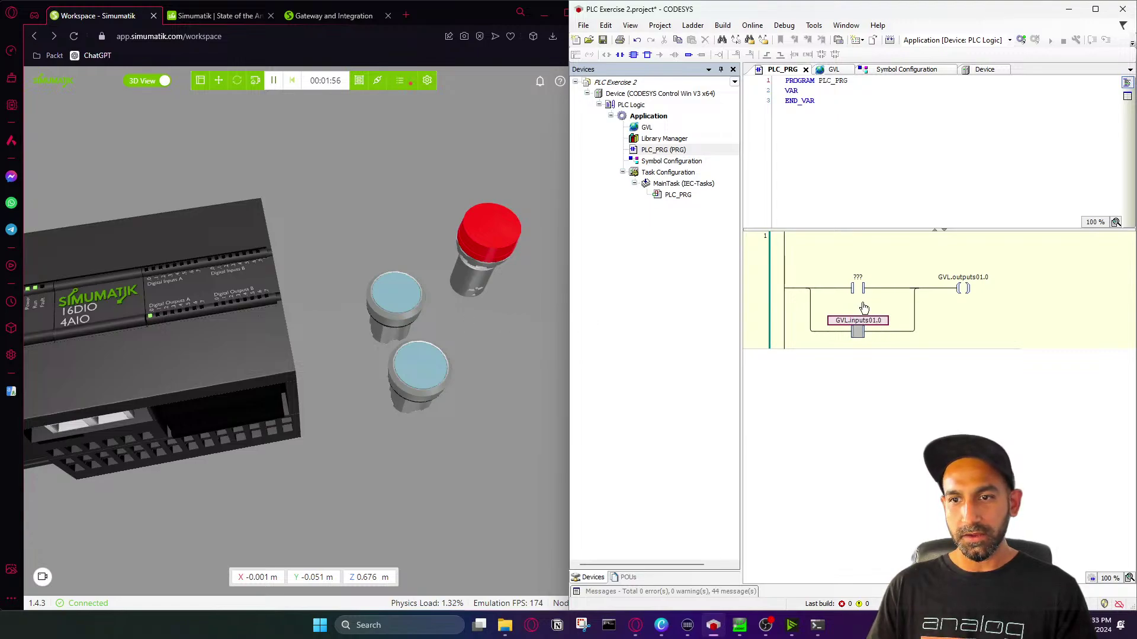
Assign the variable GVL.inputs01.1 to the unassigned upper contact
click(858, 277)
click(859, 279)
text(GV)
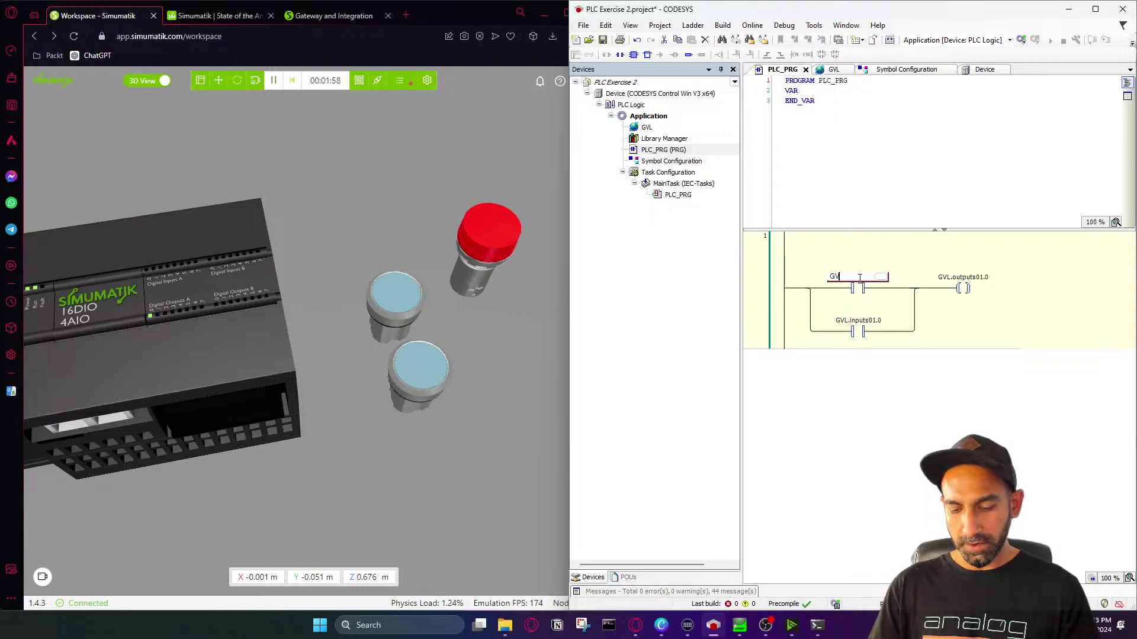
text(L.in)
key(Return)
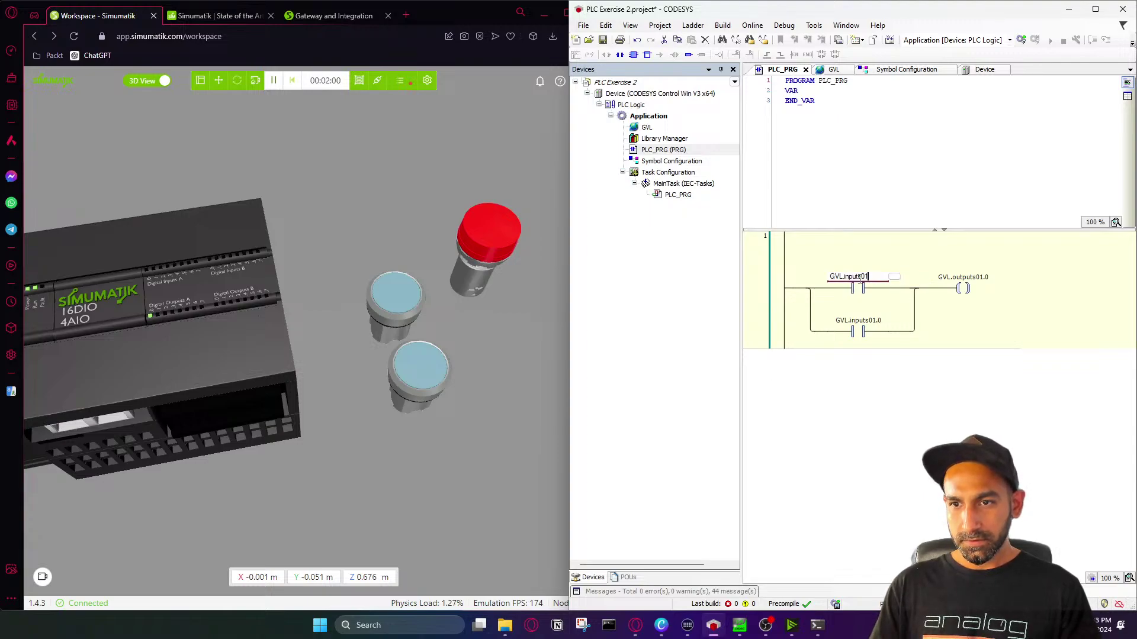
text(.1)
key(Return)
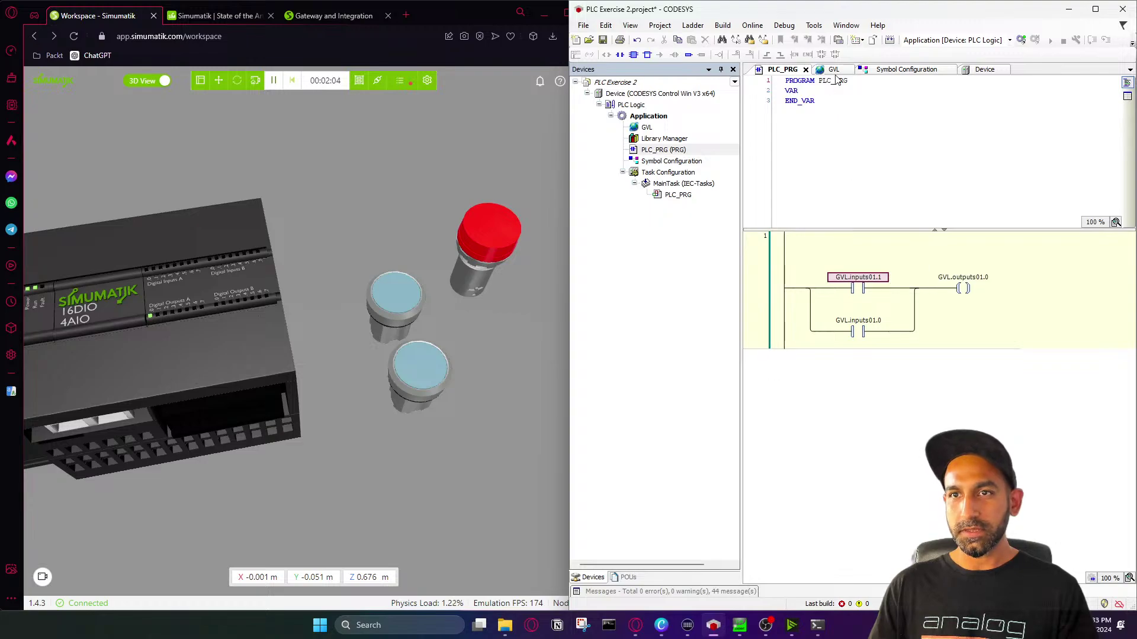
Log in to the device with the changed program and start the application, resetting the Simumatik emulation in between
click(1020, 40)
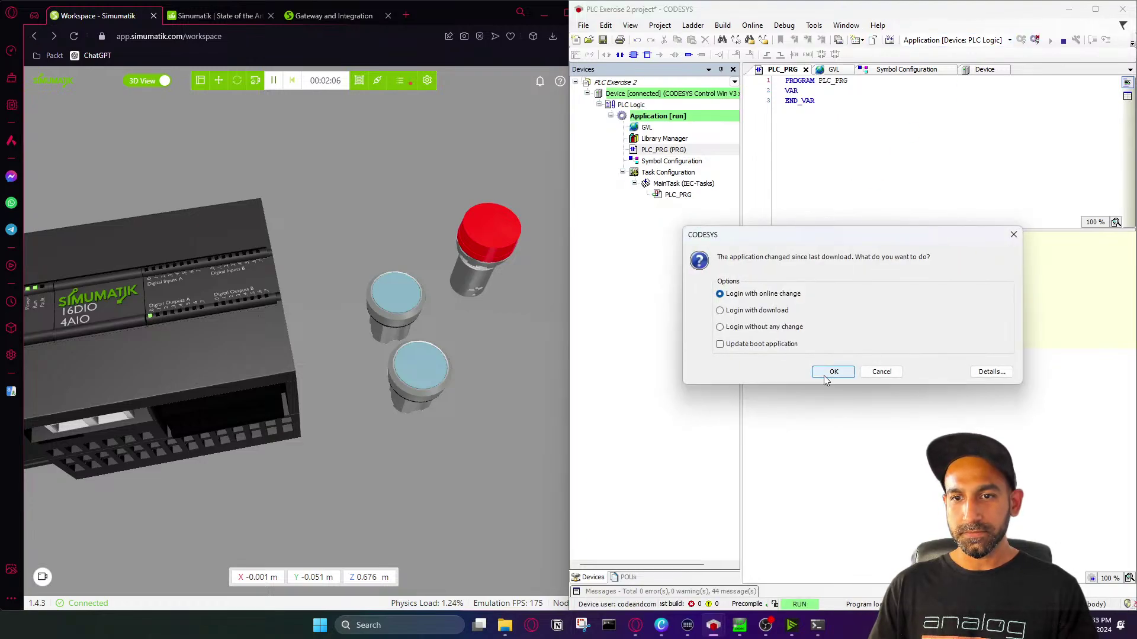
click(833, 371)
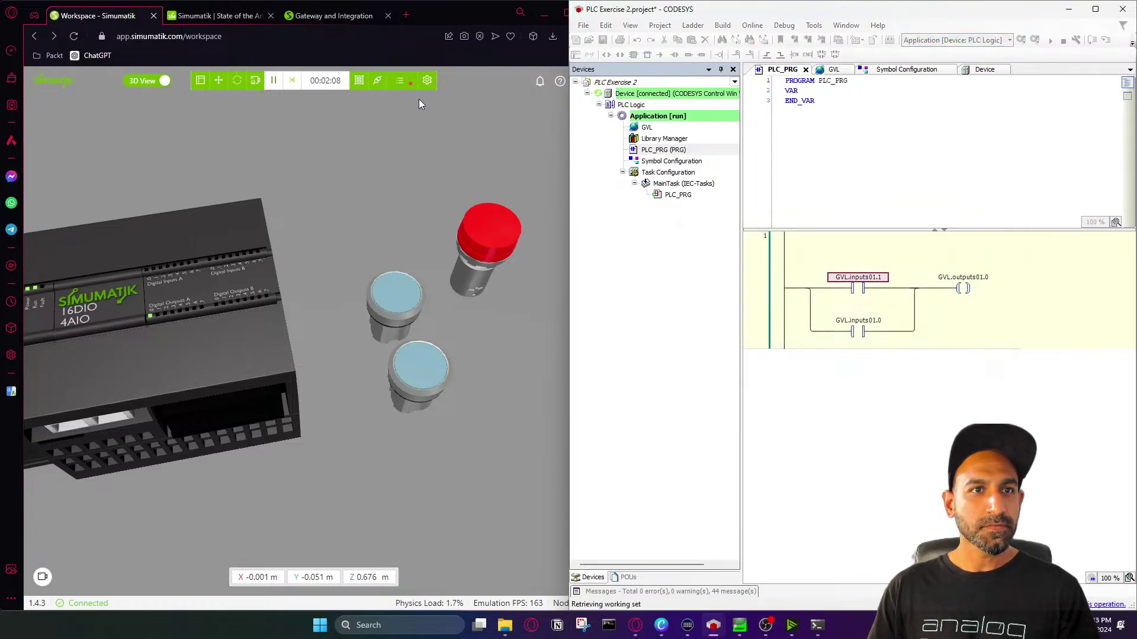
click(292, 80)
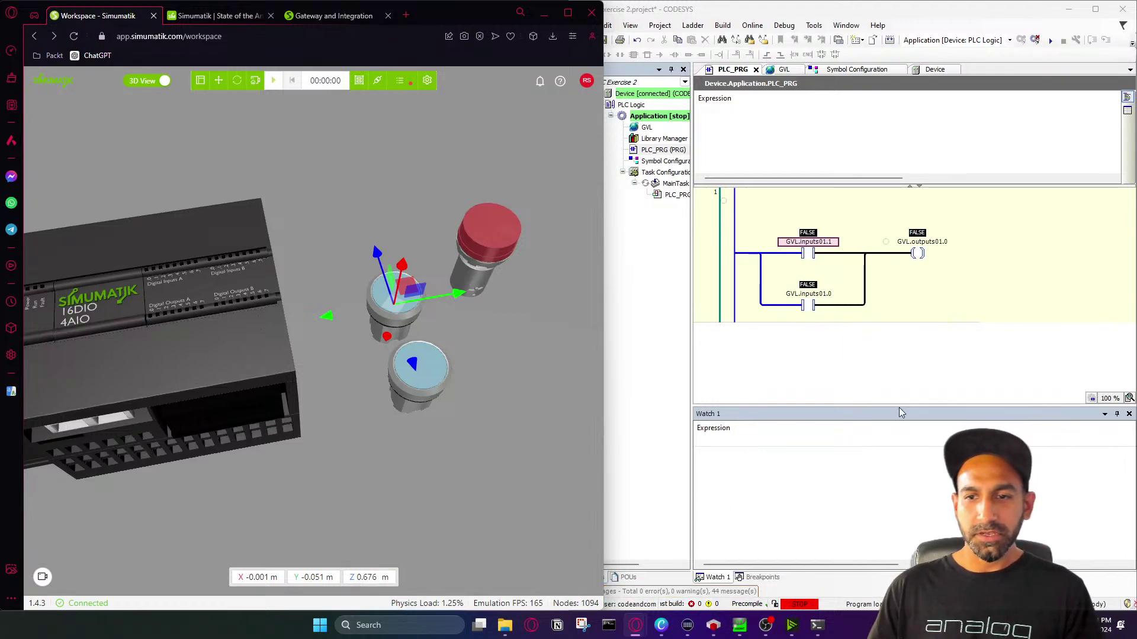
click(1050, 39)
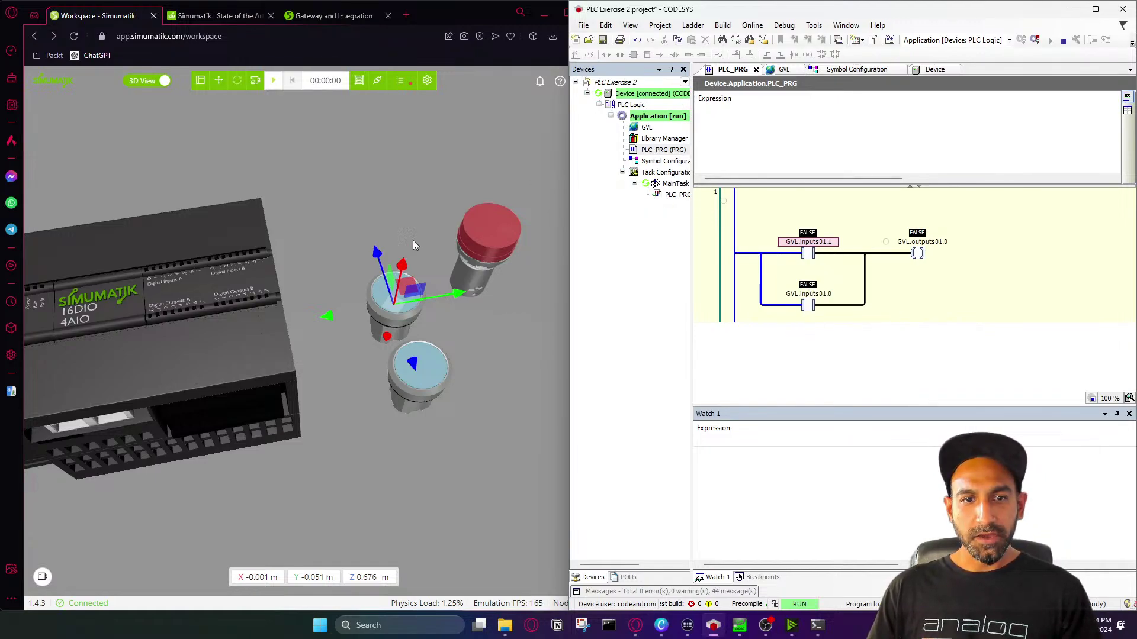
Start the emulation and operate both pushbuttons in turn to check the parallel contacts' effect on the red indicator light
click(273, 81)
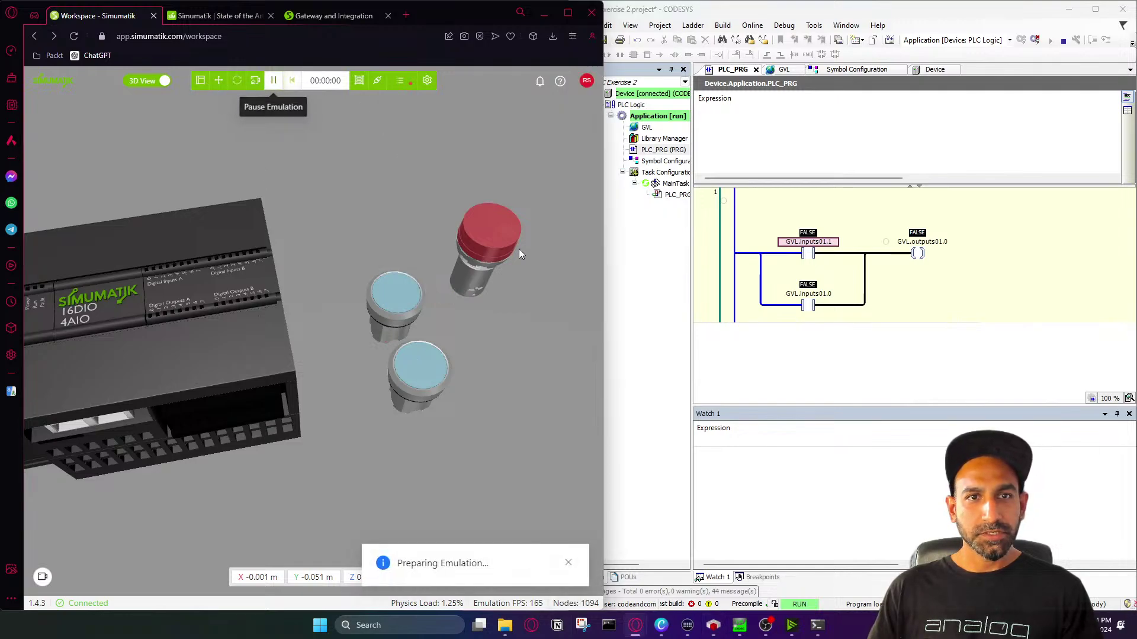
click(395, 291)
click(395, 290)
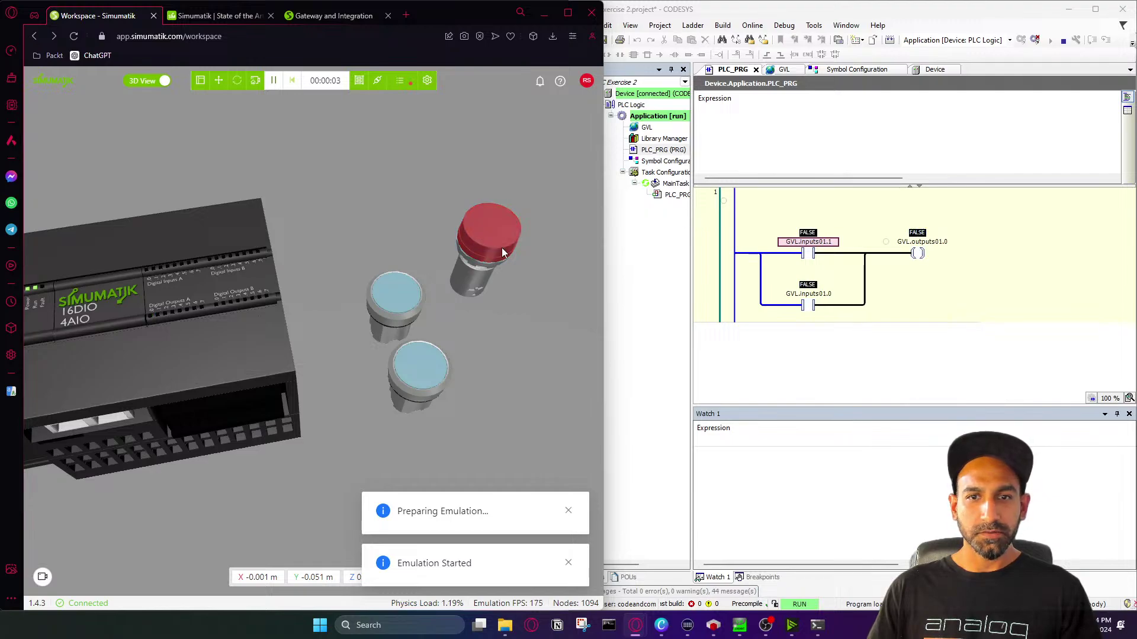
click(391, 307)
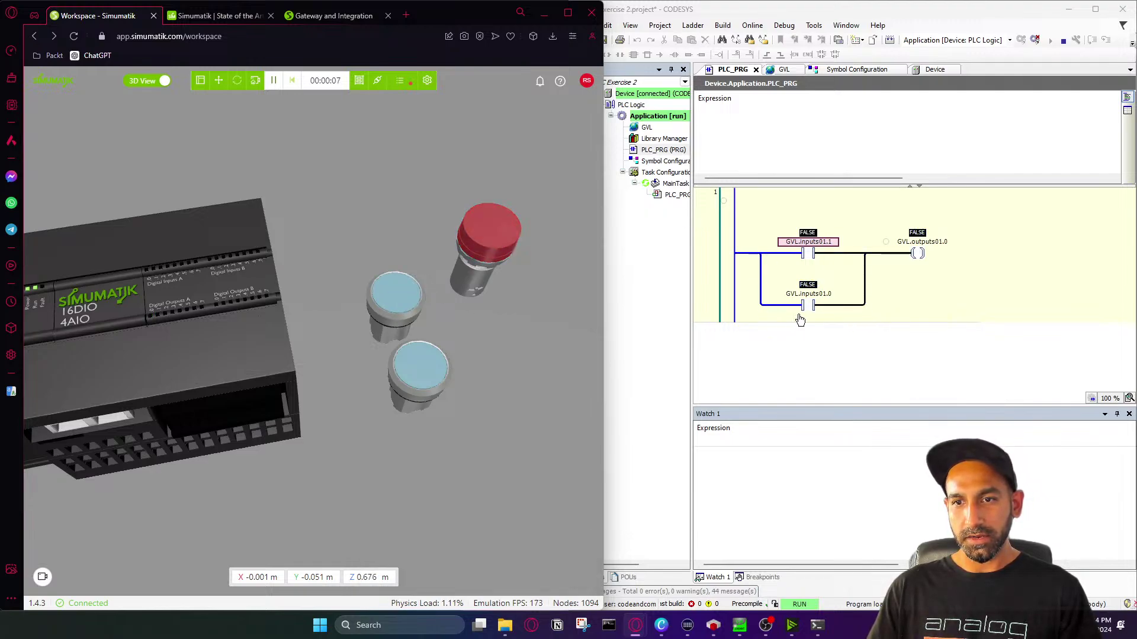
click(422, 368)
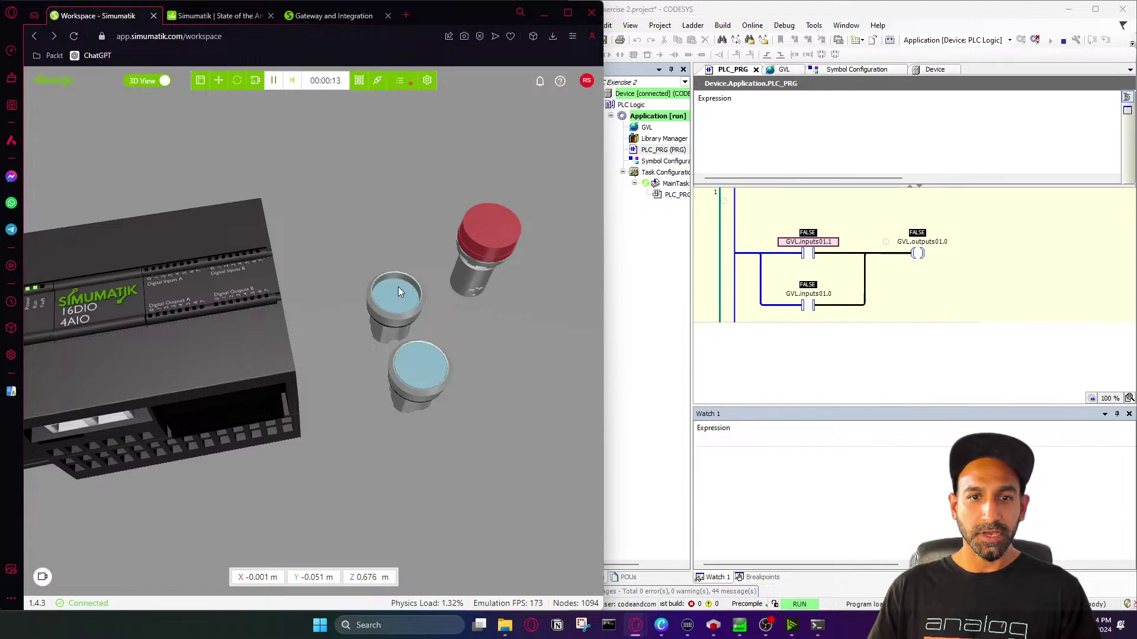
click(398, 286)
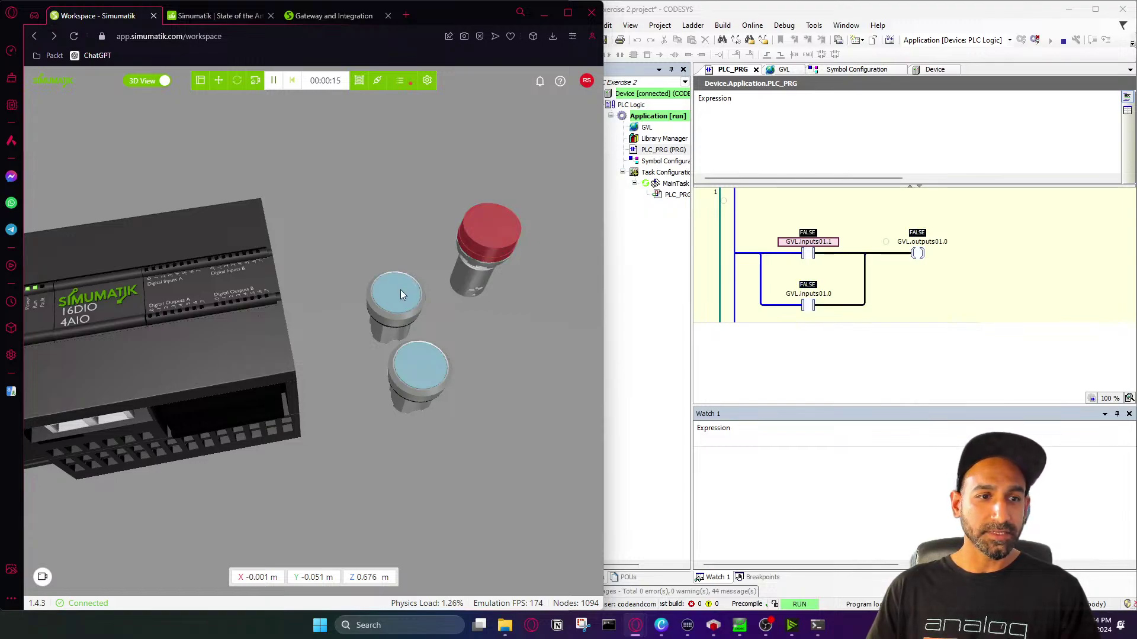
drag(318, 261, 348, 269)
scroll(348, 271, up, 2)
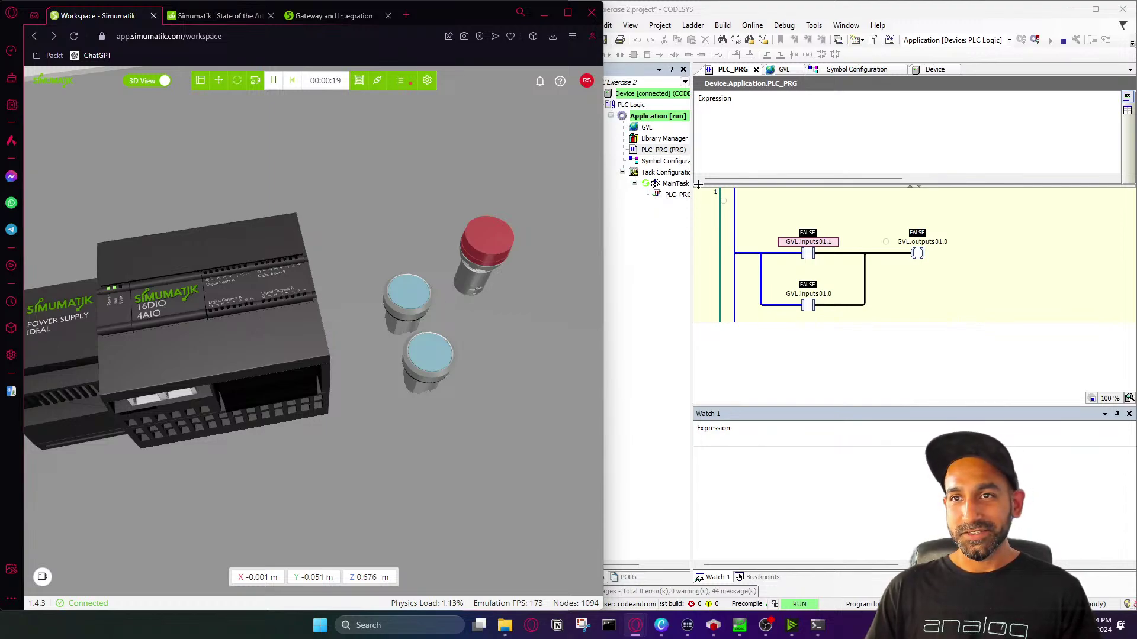
Switch to the Canva audience window and advance to exercise 2.5, turning on two lamps with a rotary switch
mouse_move(661, 625)
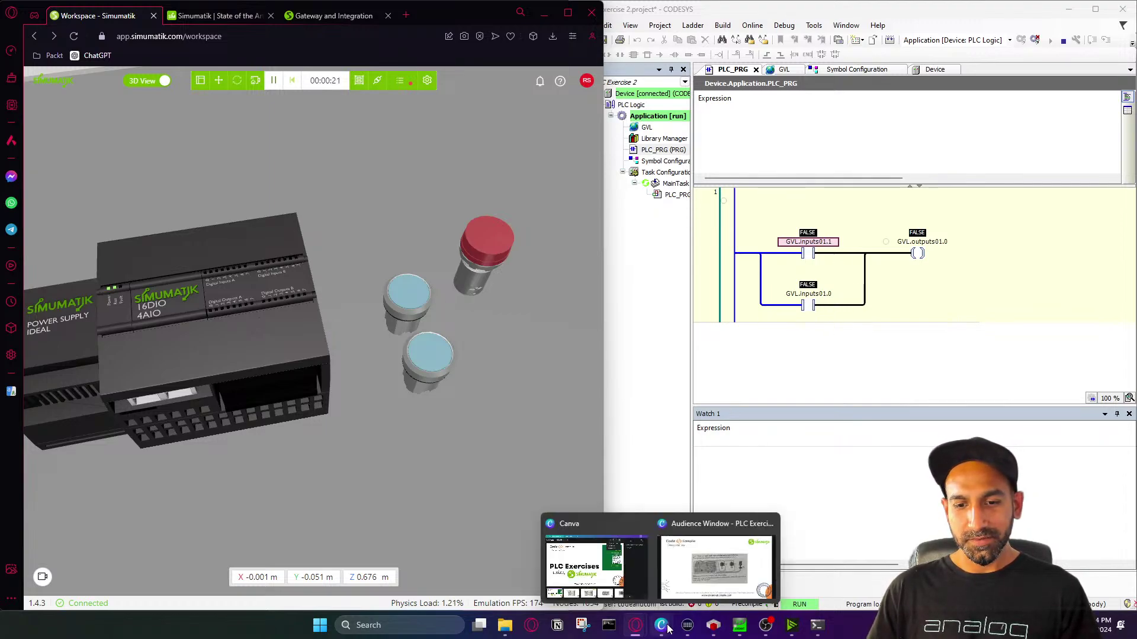
click(720, 562)
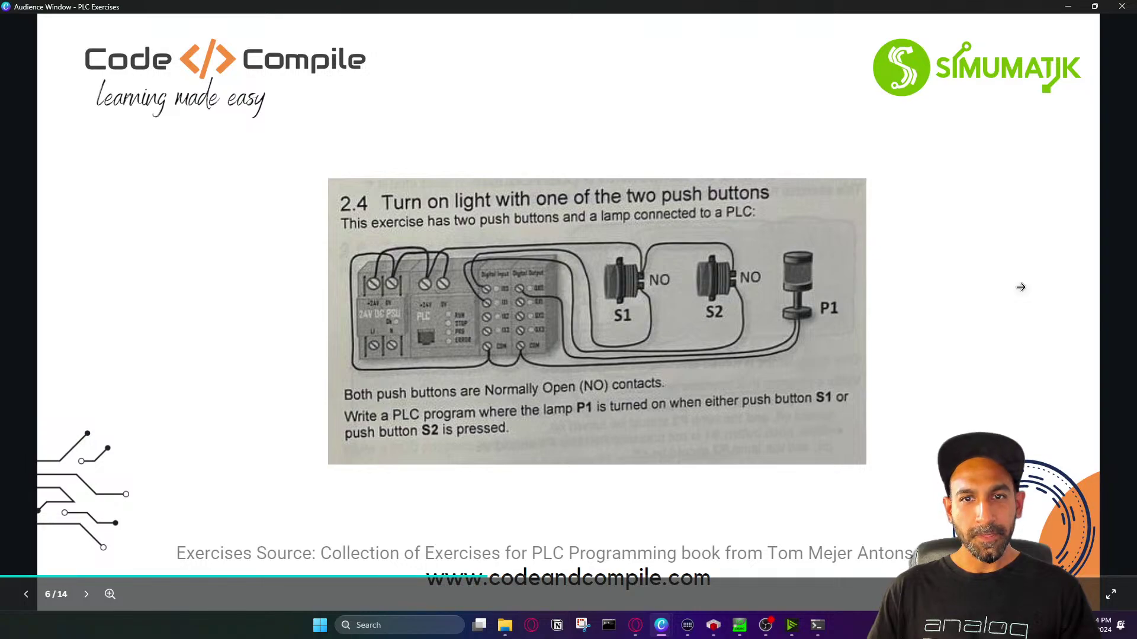
click(1020, 287)
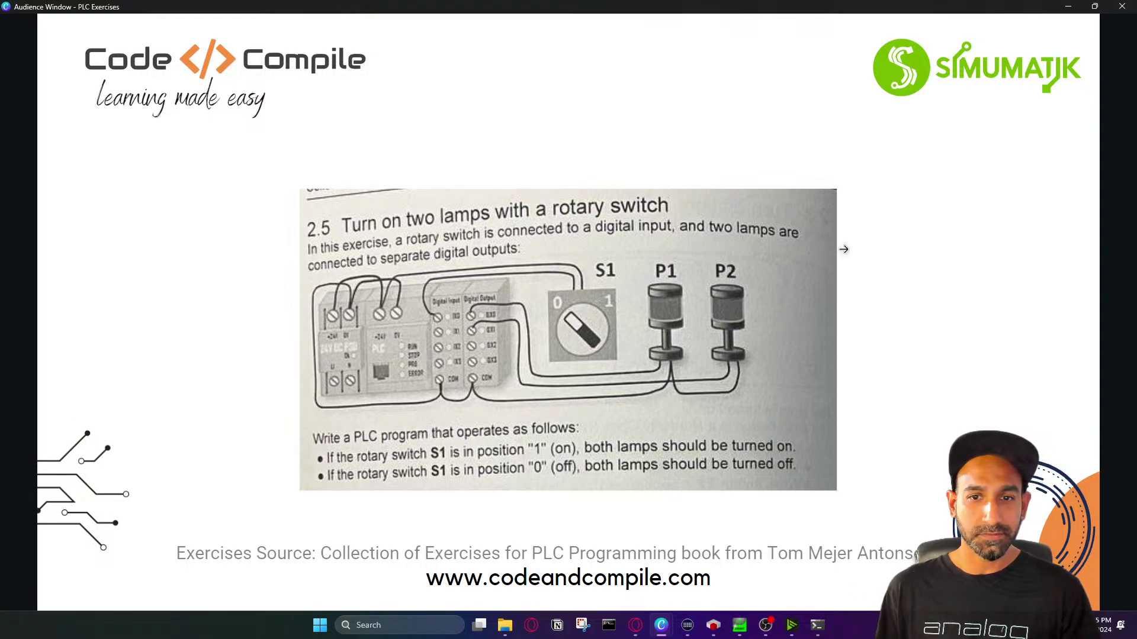
Leave the exercise slides, return to Simumatik and reset the emulation
click(1068, 6)
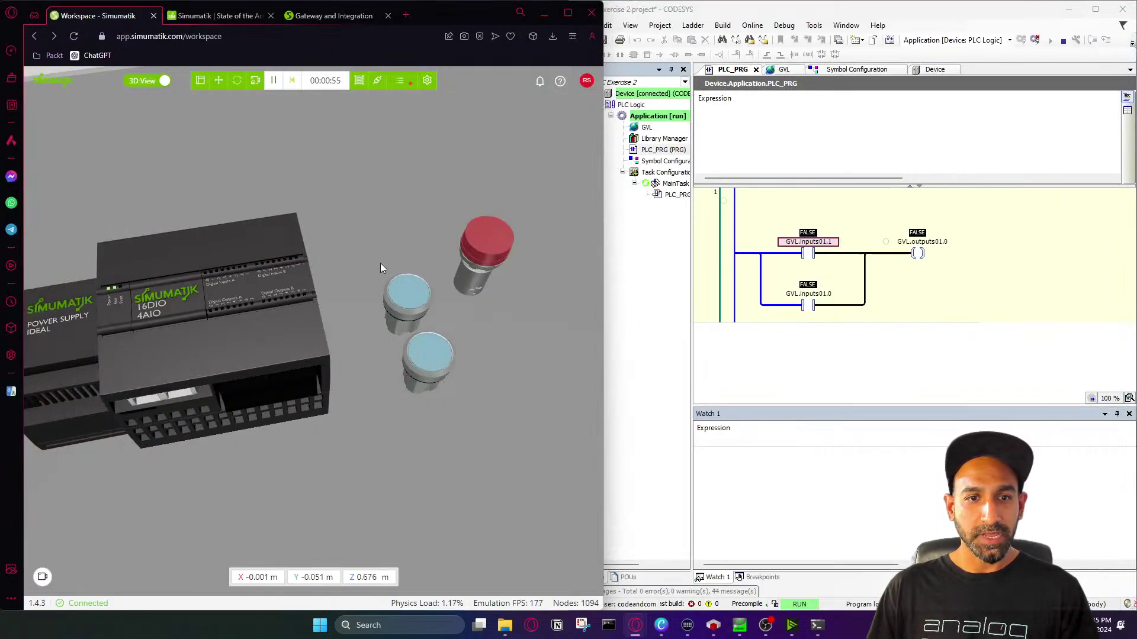
double_click(405, 284)
click(290, 82)
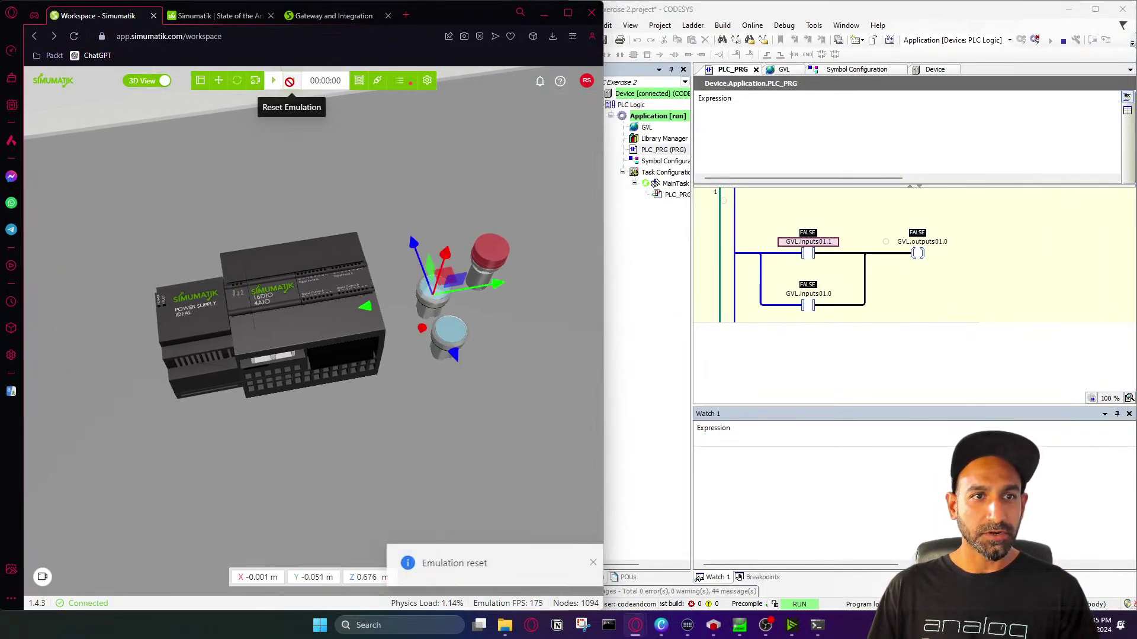
drag(344, 217, 383, 225)
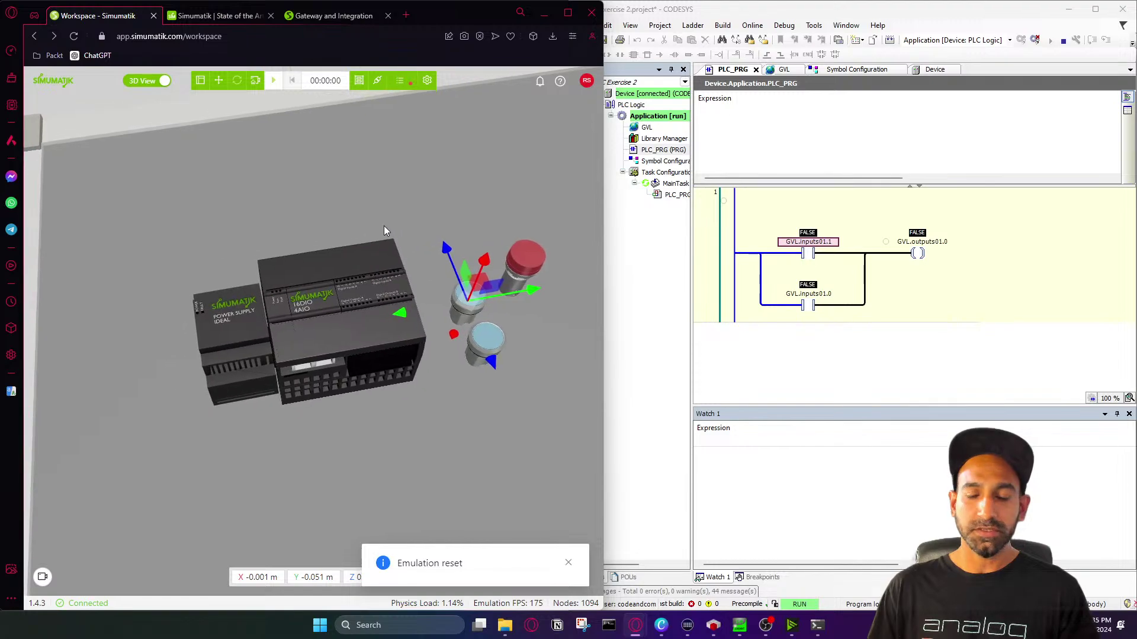
Find the 2-Position Switch among the public components by searching for "switch" and load it into the assembly
click(199, 84)
click(190, 240)
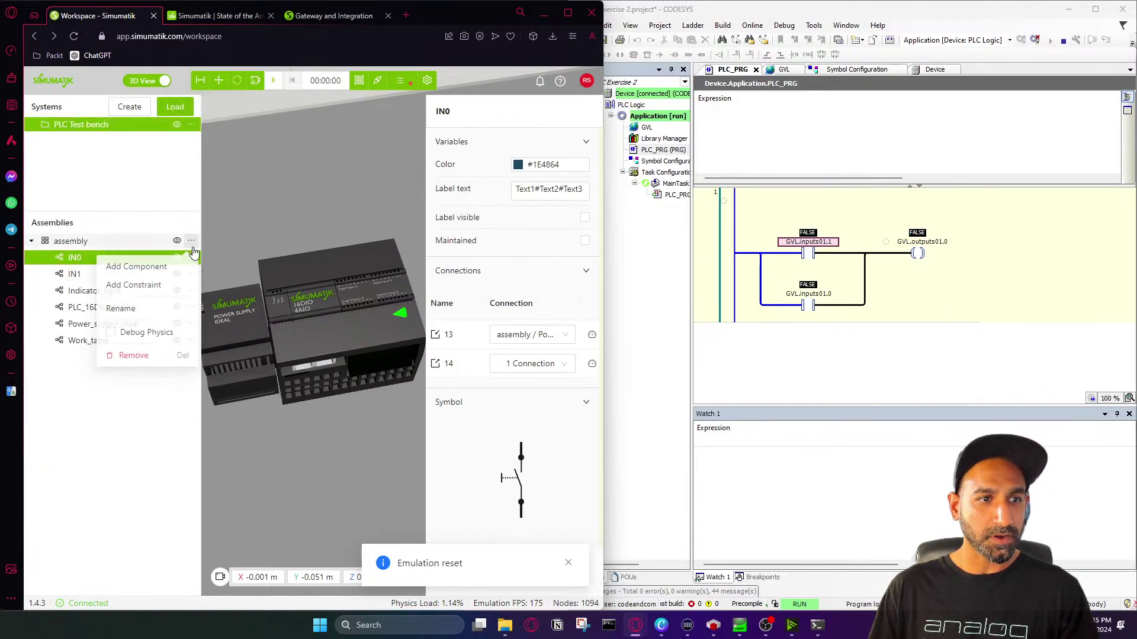
click(136, 267)
click(493, 165)
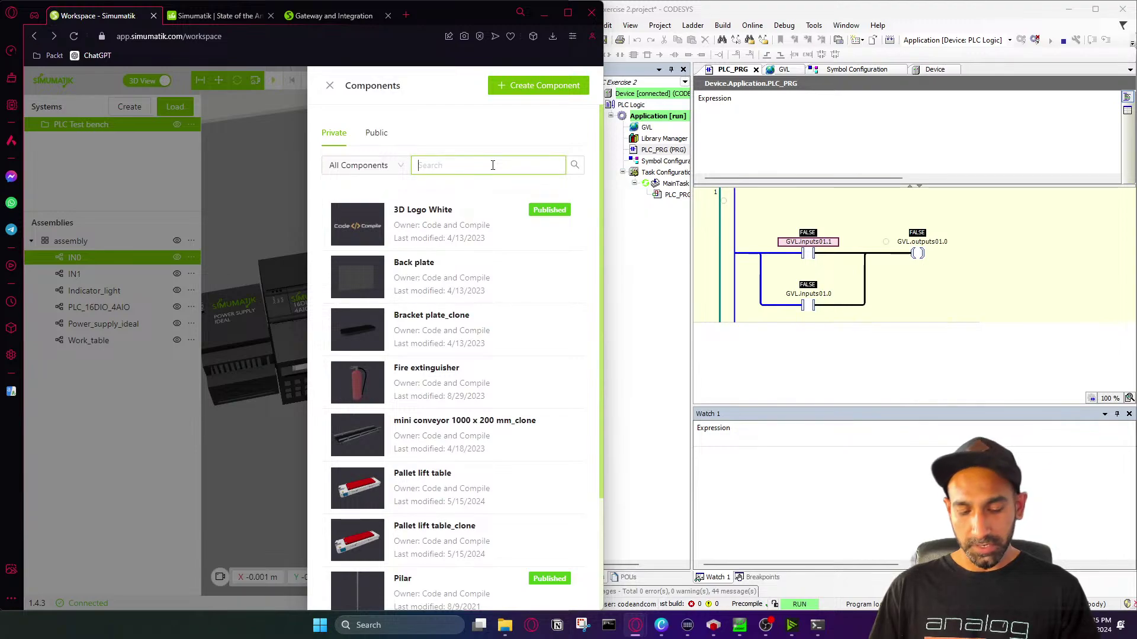
text(switch)
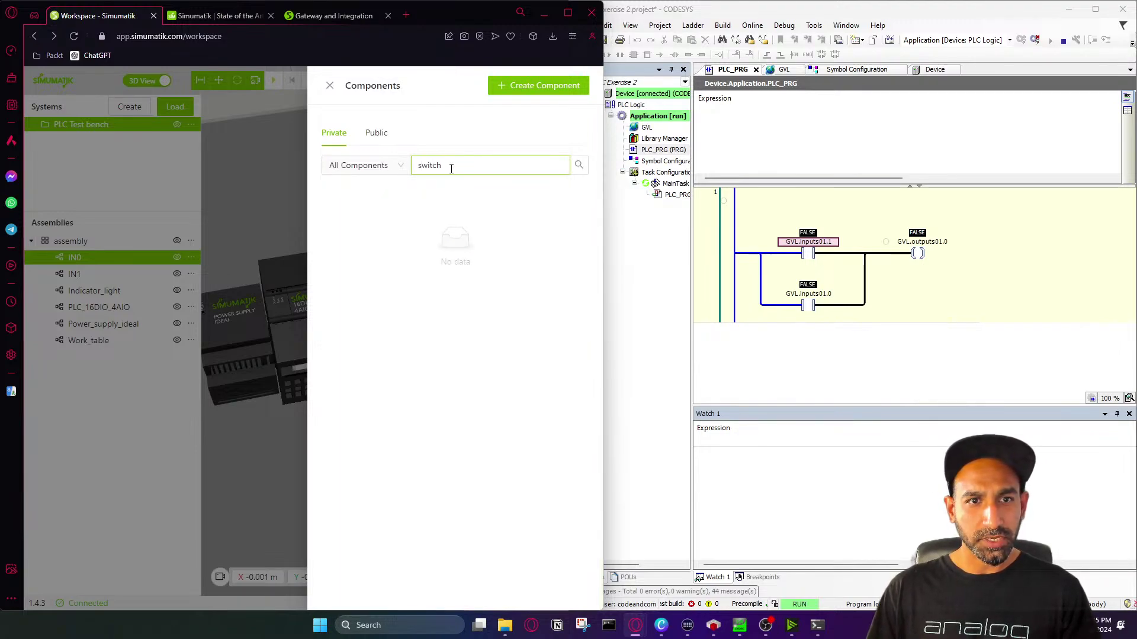
click(379, 134)
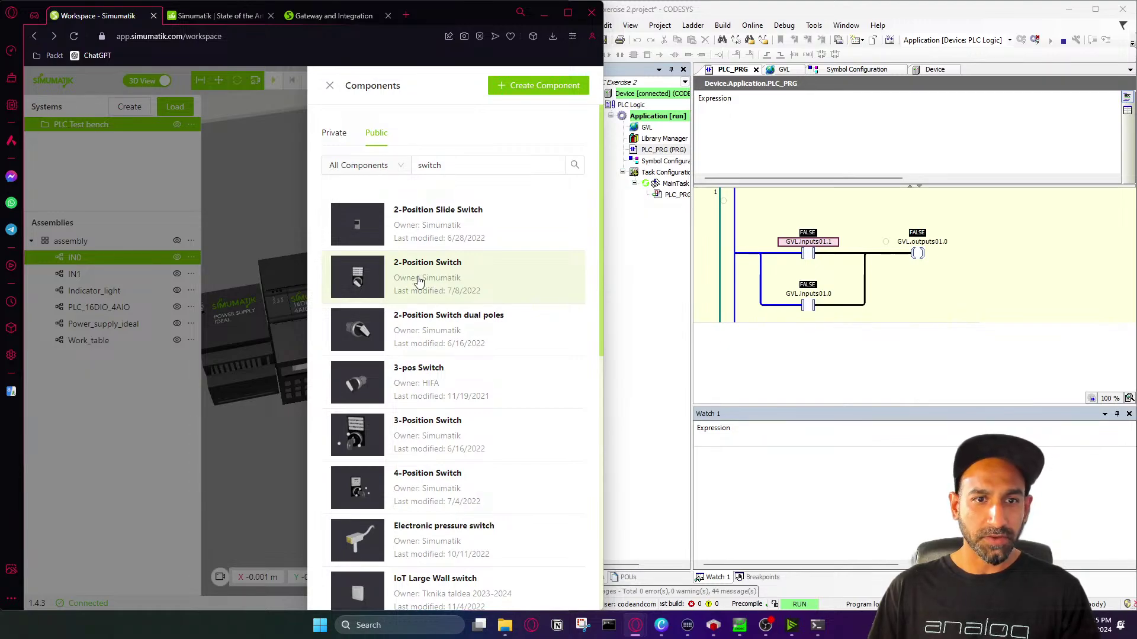
click(441, 279)
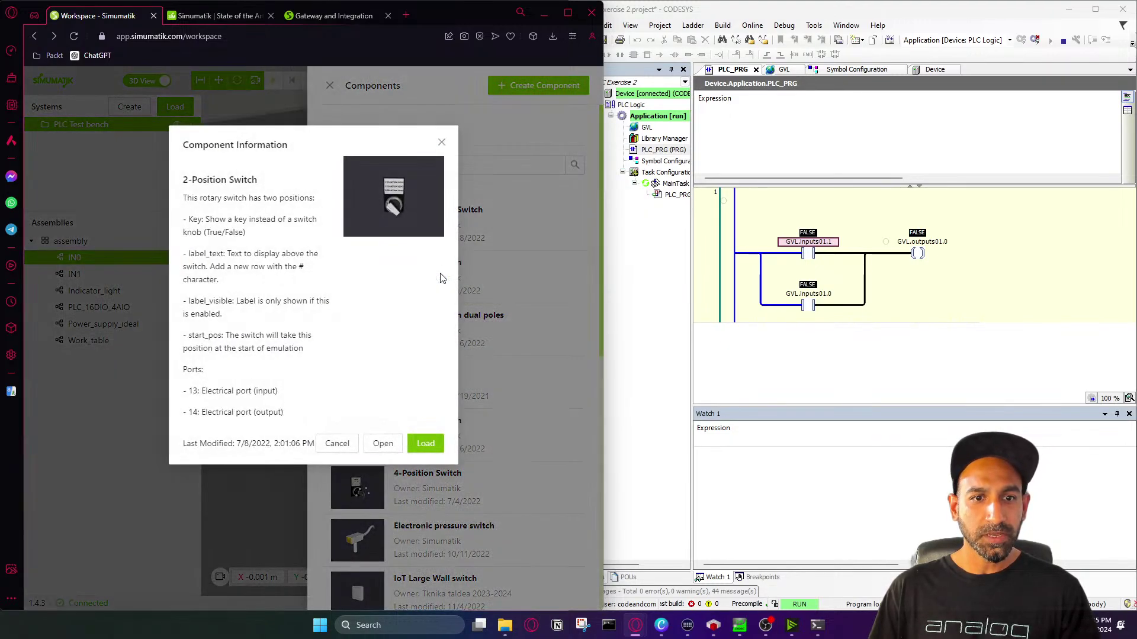
click(424, 442)
click(438, 200)
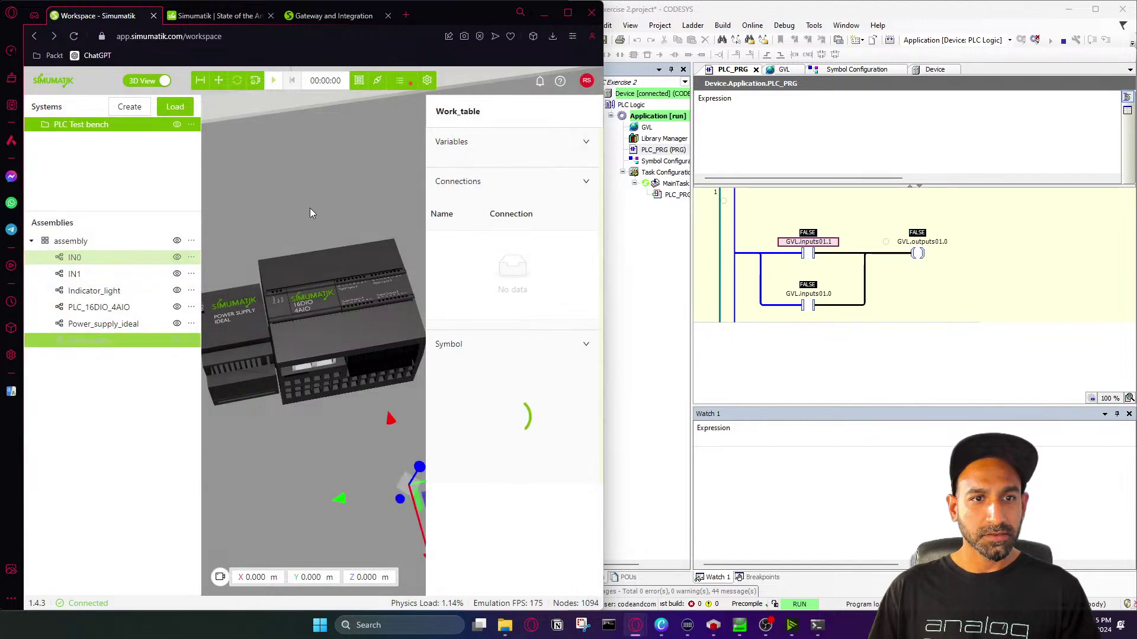
click(385, 396)
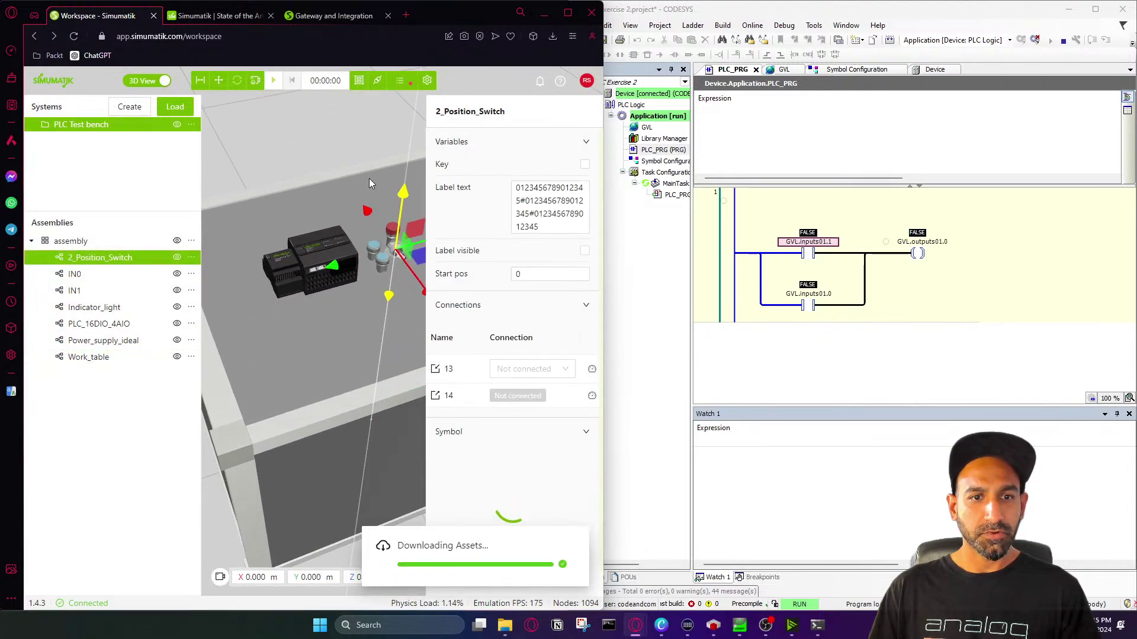
Raise the 2-position switch above the work table and set its Y rotation to -90 degrees
scroll(383, 293, up, 3)
drag(383, 293, 323, 427)
click(236, 79)
click(315, 577)
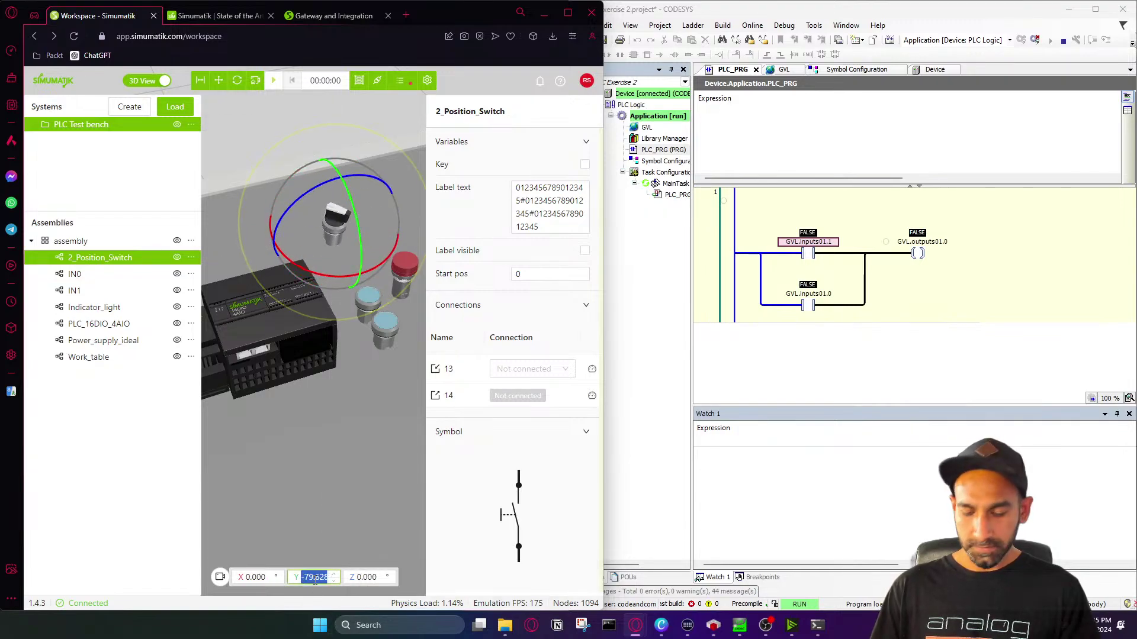
text(-90)
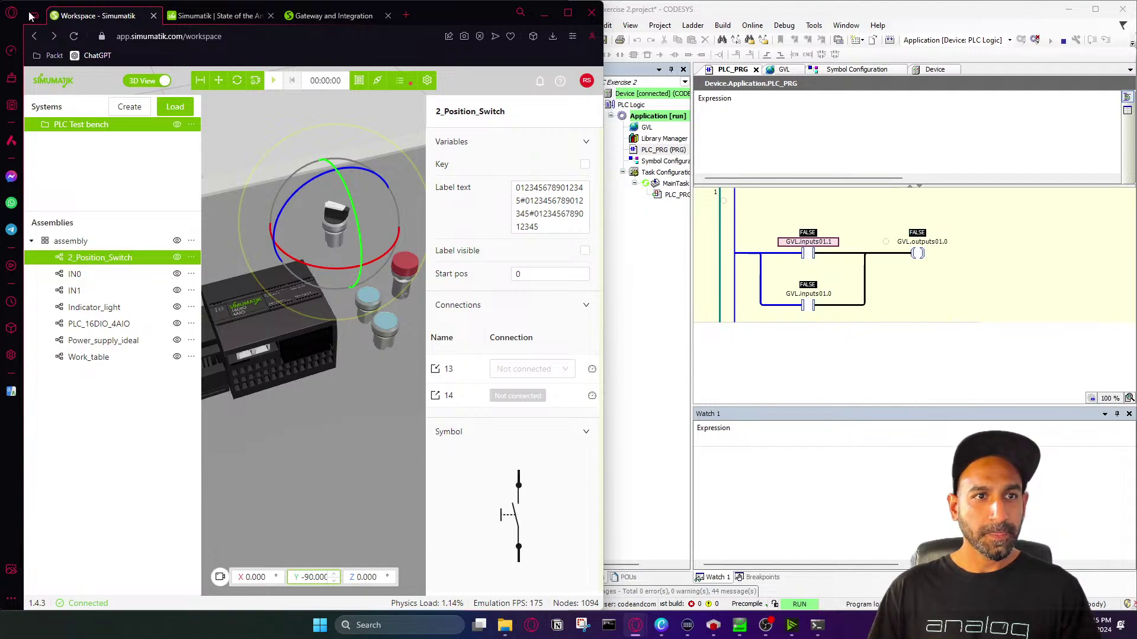
Move the 2-position switch beside the pushbuttons and red indicator light, at about X -0.050 m, Y -0.053 m, Z 0.683 m
click(218, 80)
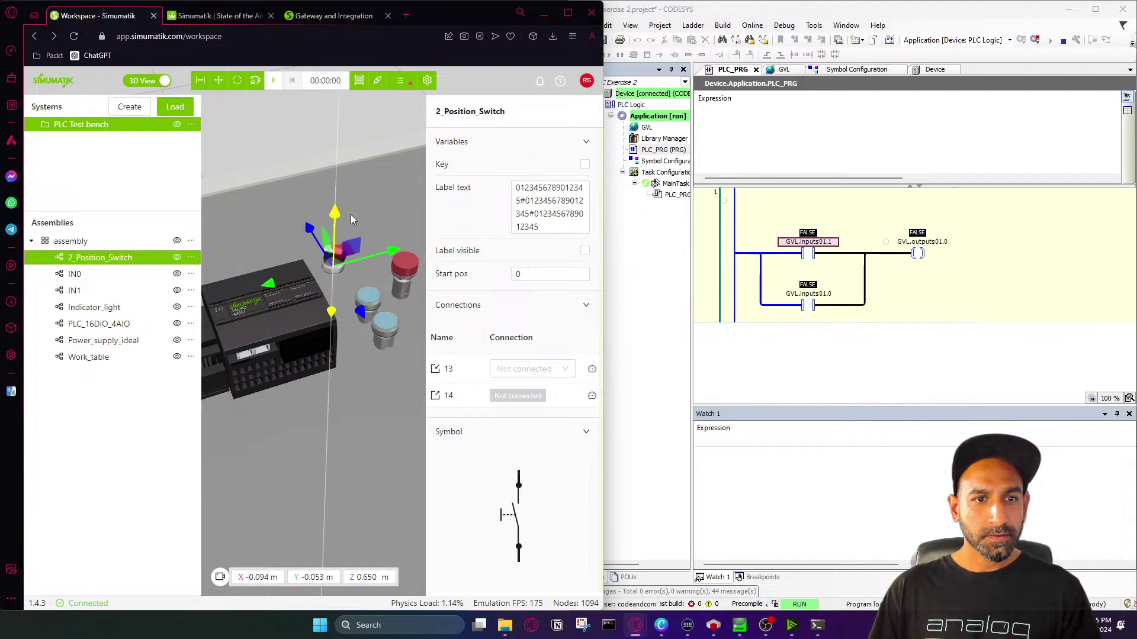
drag(351, 219, 381, 315)
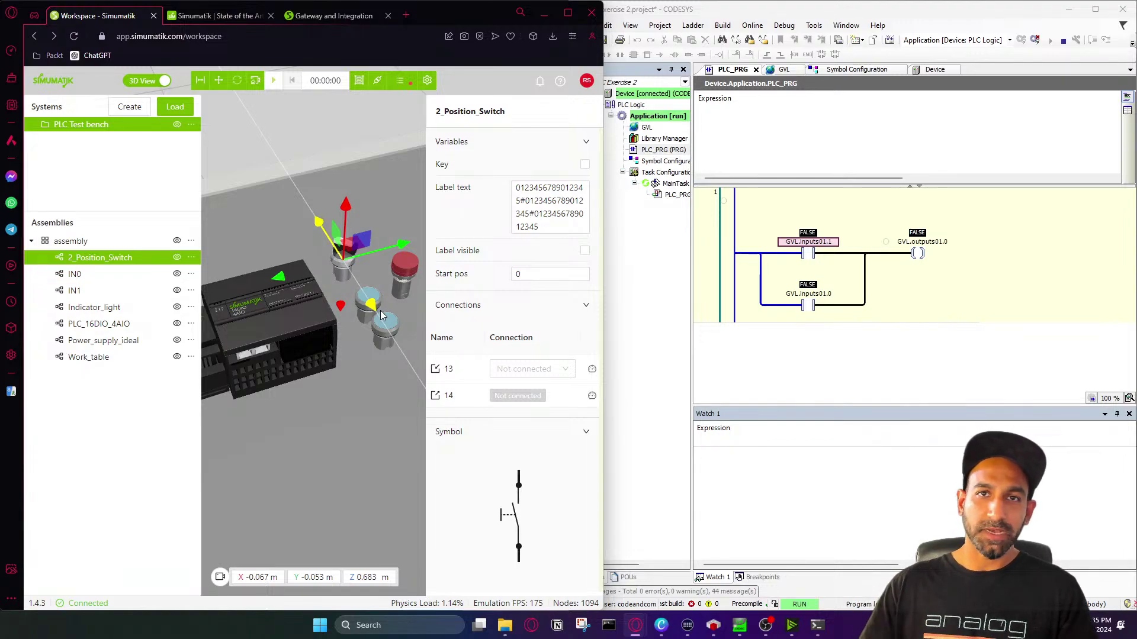
click(202, 81)
drag(373, 216, 485, 355)
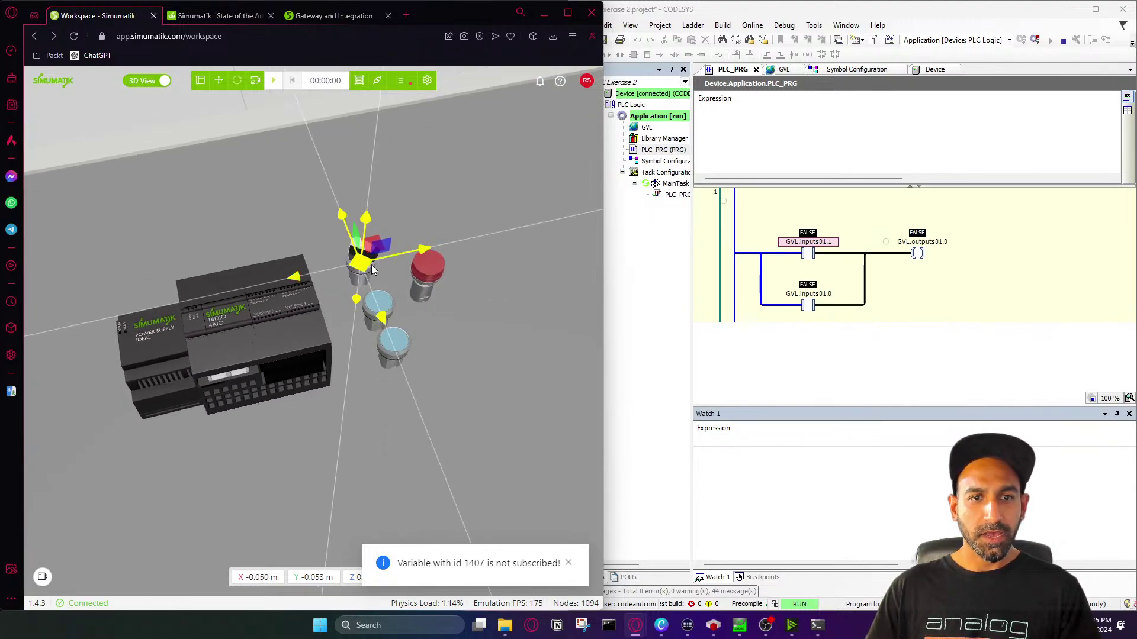
Review the exercise 2.5 wiring in the Canva audience window, and examine the PLC's digital input terminals and settings in Simumatik
mouse_move(658, 623)
click(700, 578)
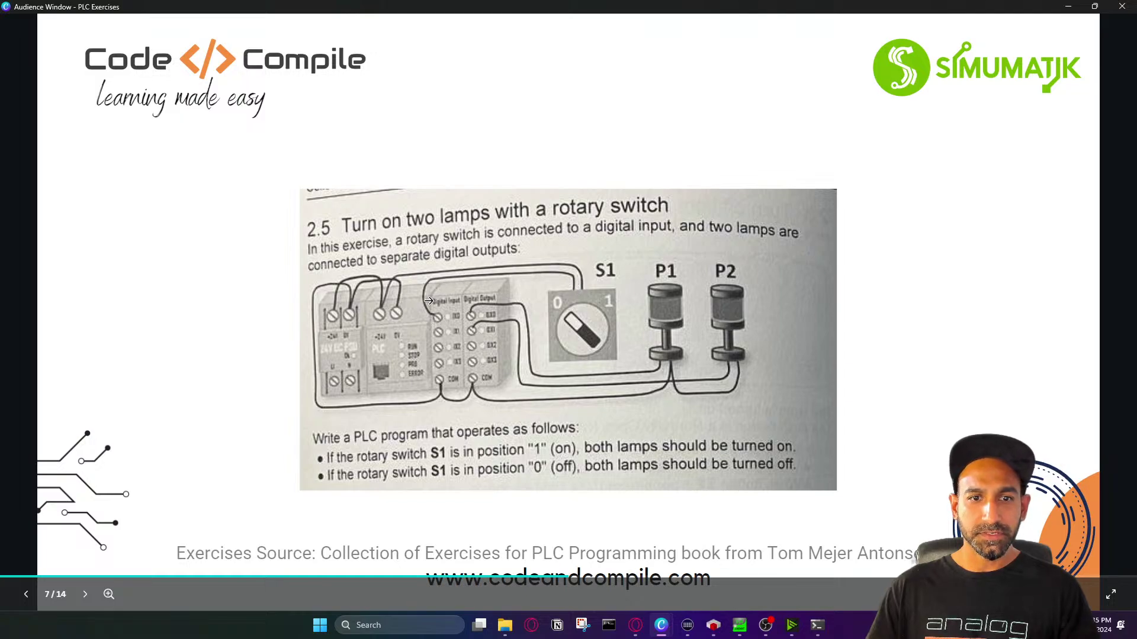
click(1068, 6)
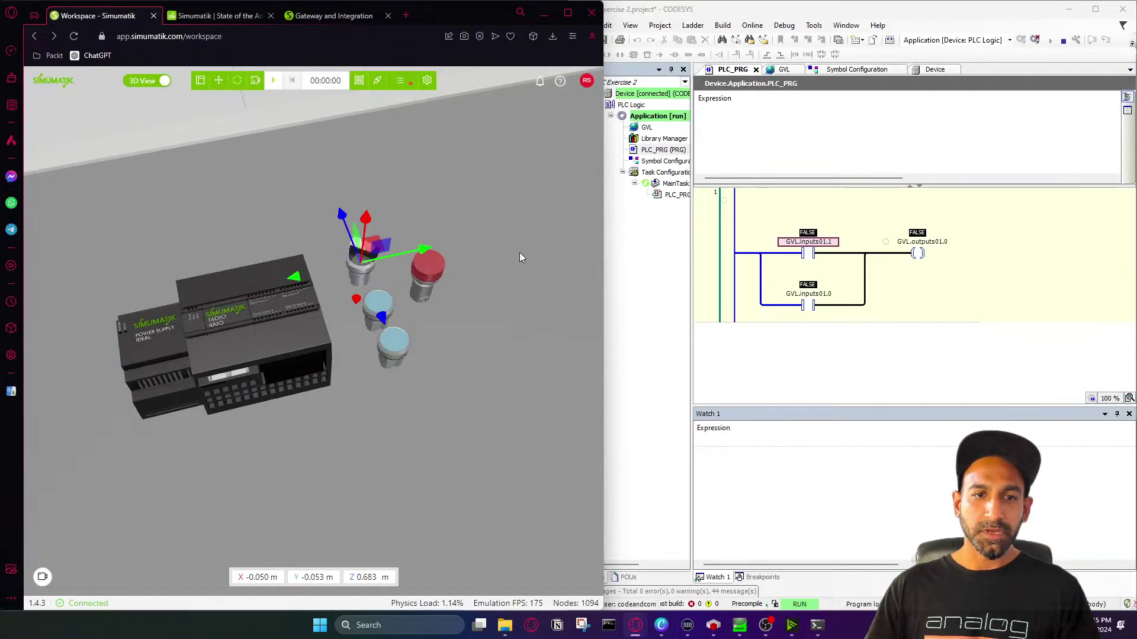
scroll(343, 301, up, 5)
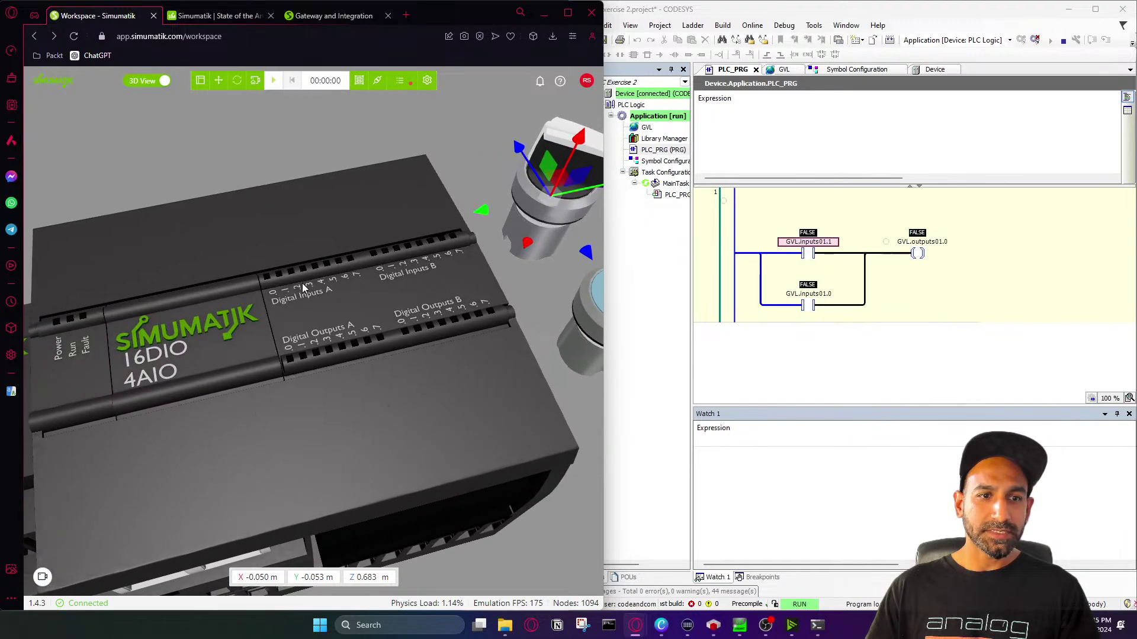
scroll(510, 311, down, 3)
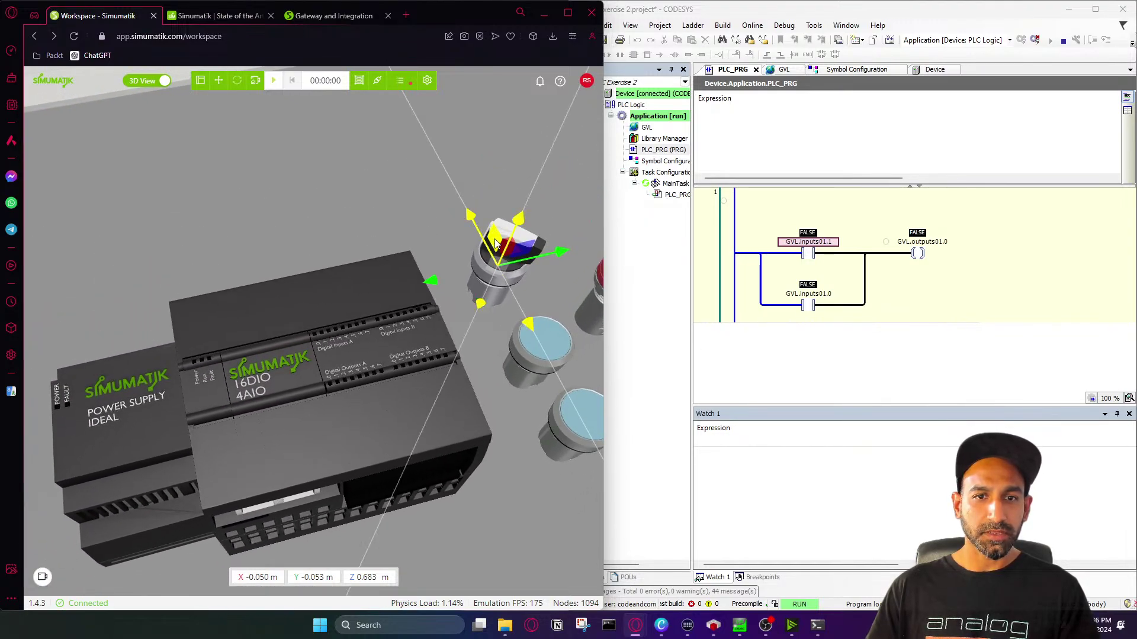
double_click(329, 334)
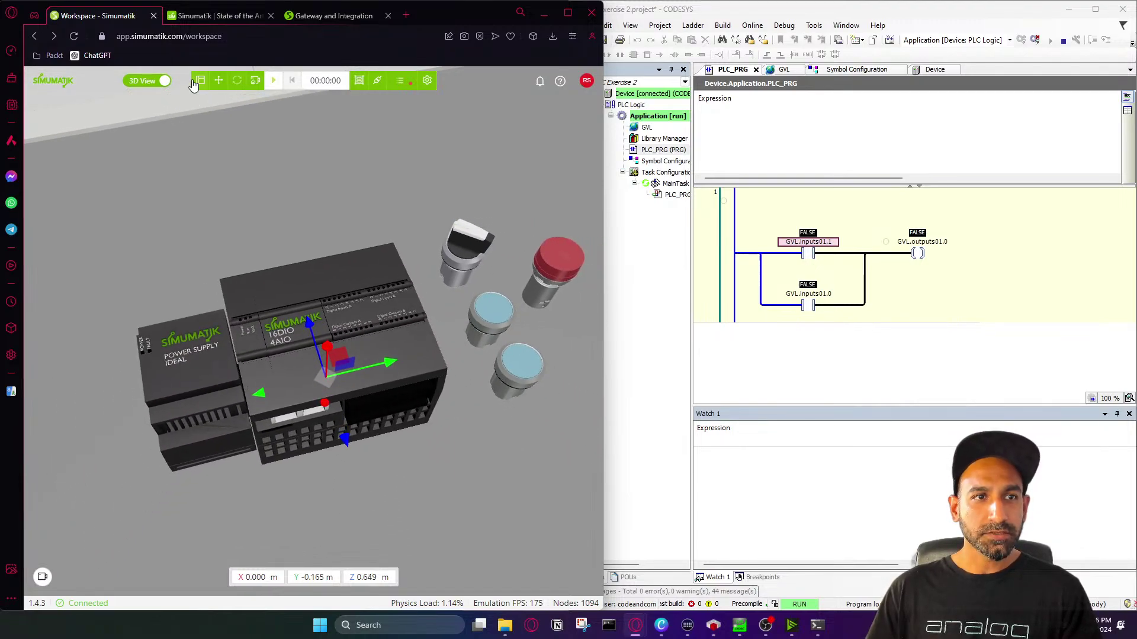
key(n)
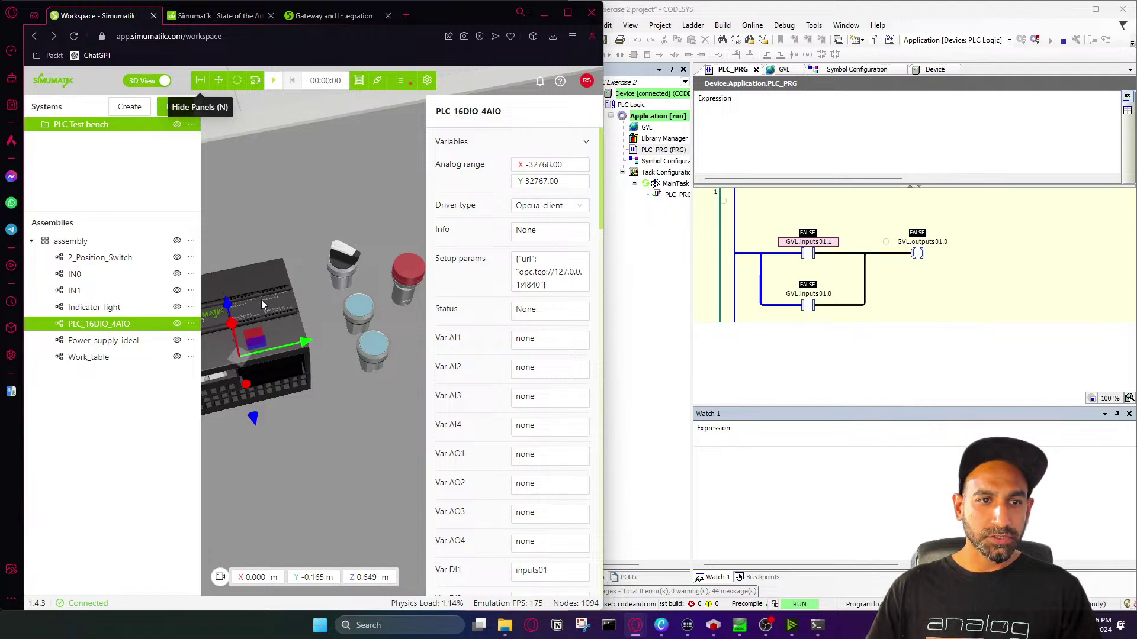
scroll(261, 305, up, 5)
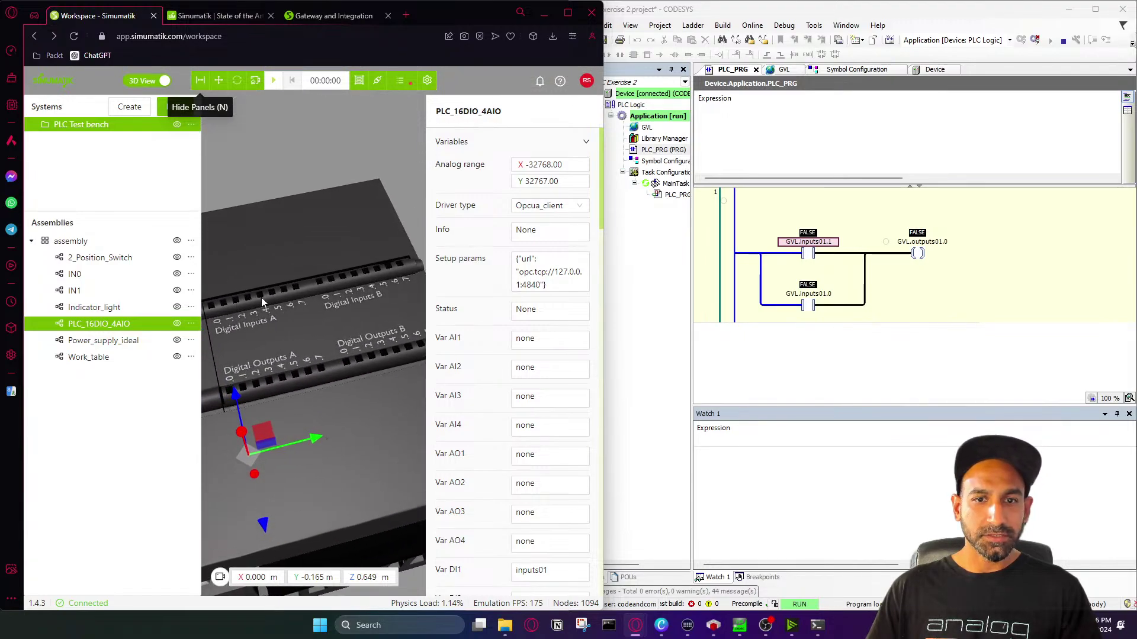
scroll(261, 297, down, 5)
Connect port 13 of the 2-position switch to the power supply's dc_p terminal and recheck the exercise 2.5 wiring slide
click(394, 258)
click(389, 255)
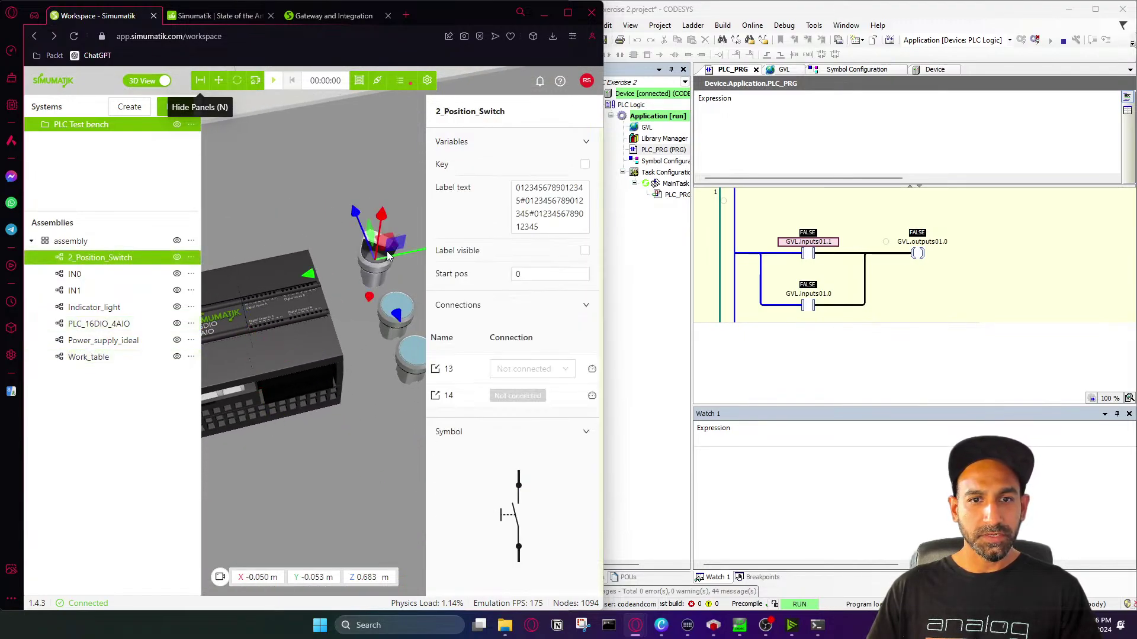
click(532, 368)
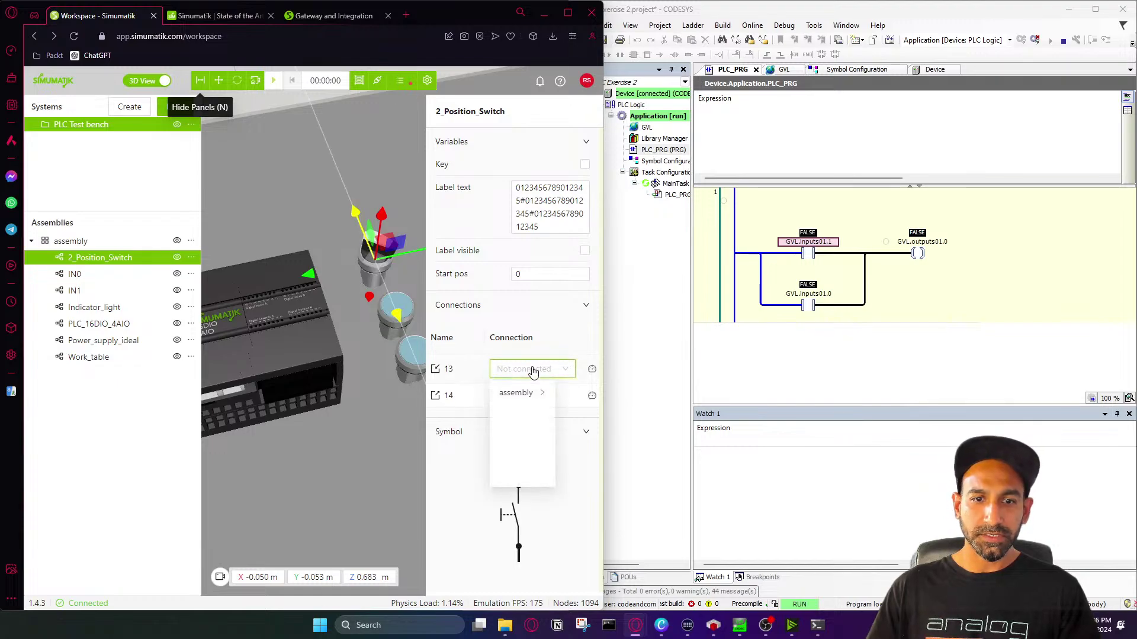
click(523, 397)
click(521, 456)
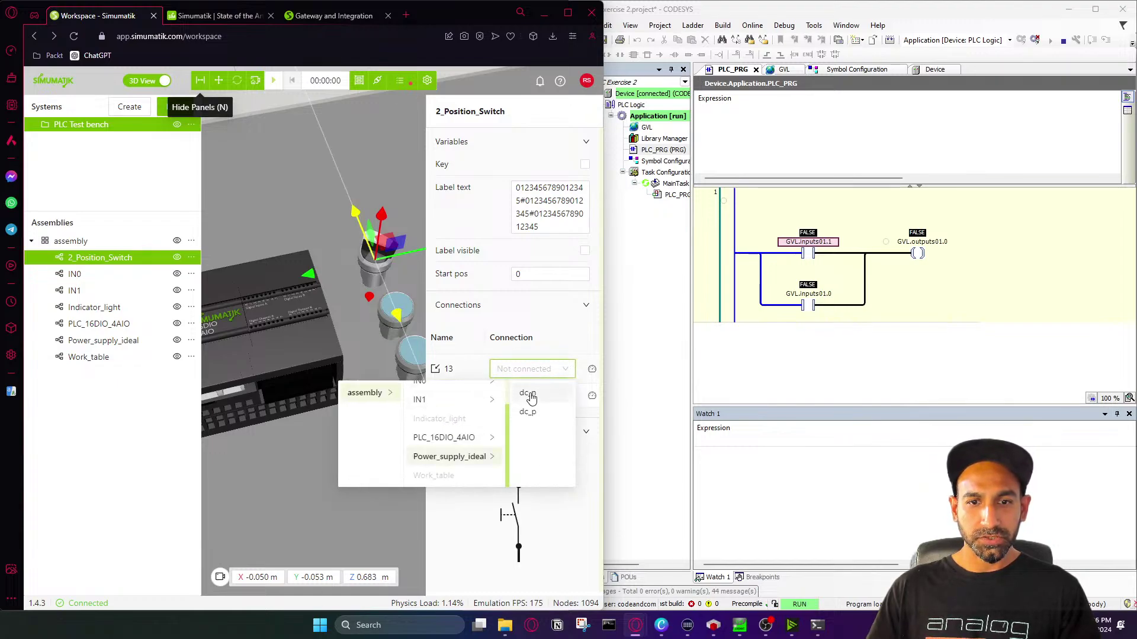
click(527, 394)
click(661, 626)
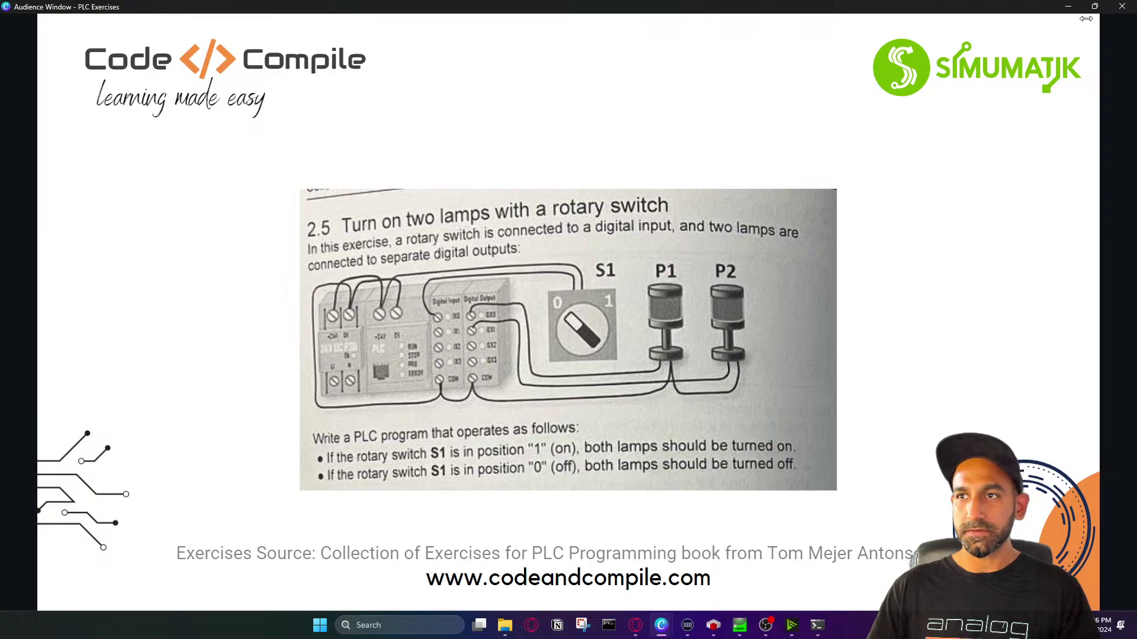
click(1068, 6)
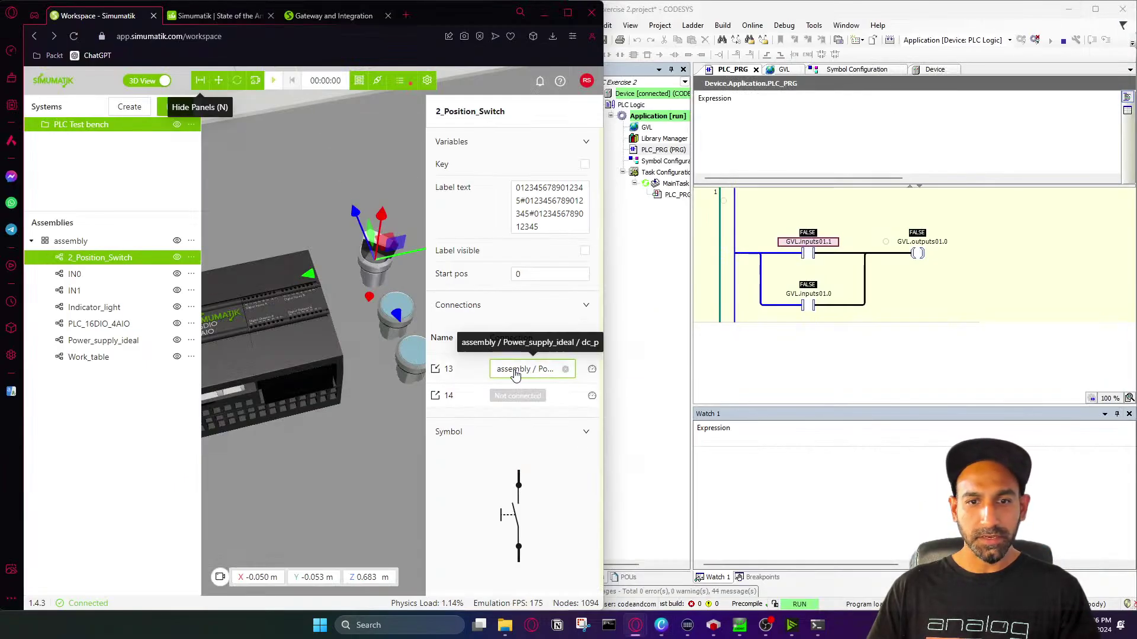
Connect the PLC's in_02 terminal to port 14 of the 2-position switch
click(274, 345)
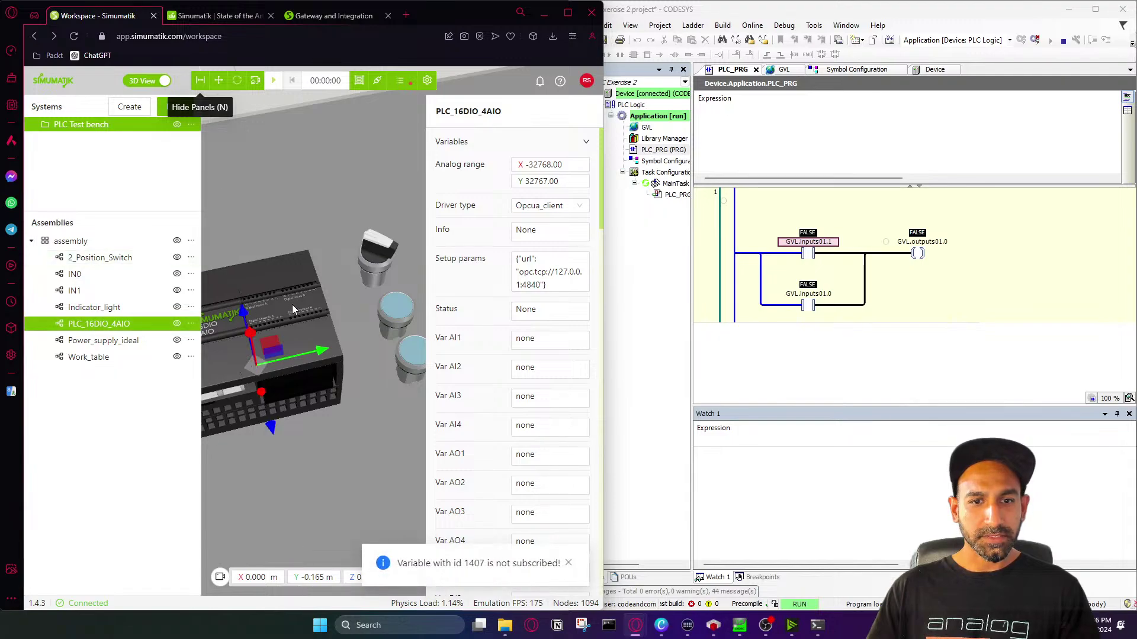
scroll(453, 370, down, 15)
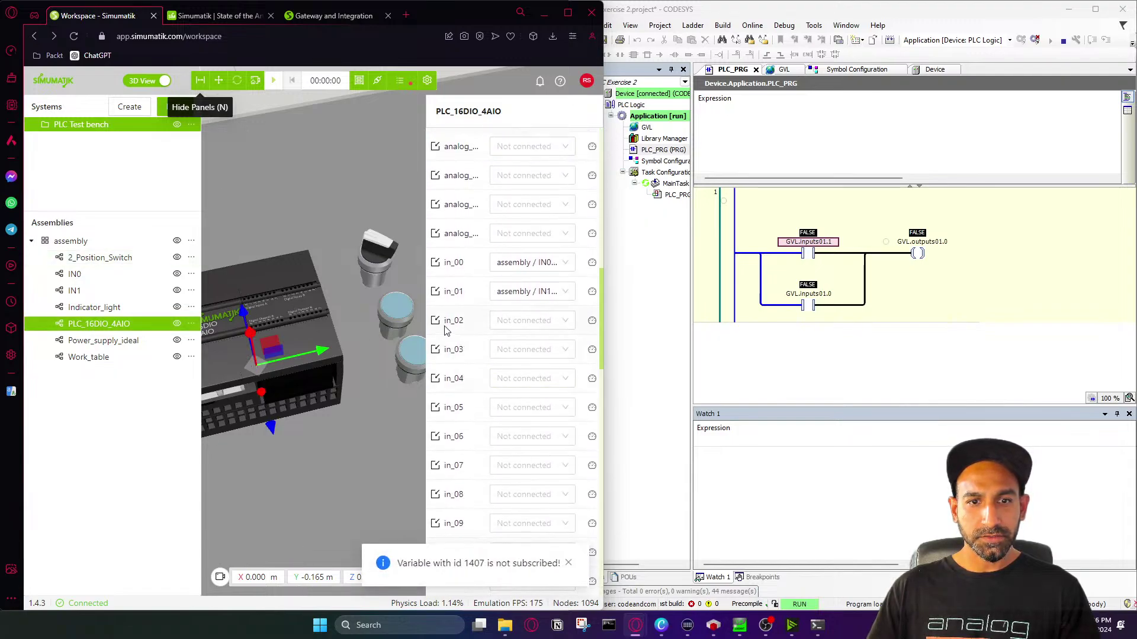
click(503, 323)
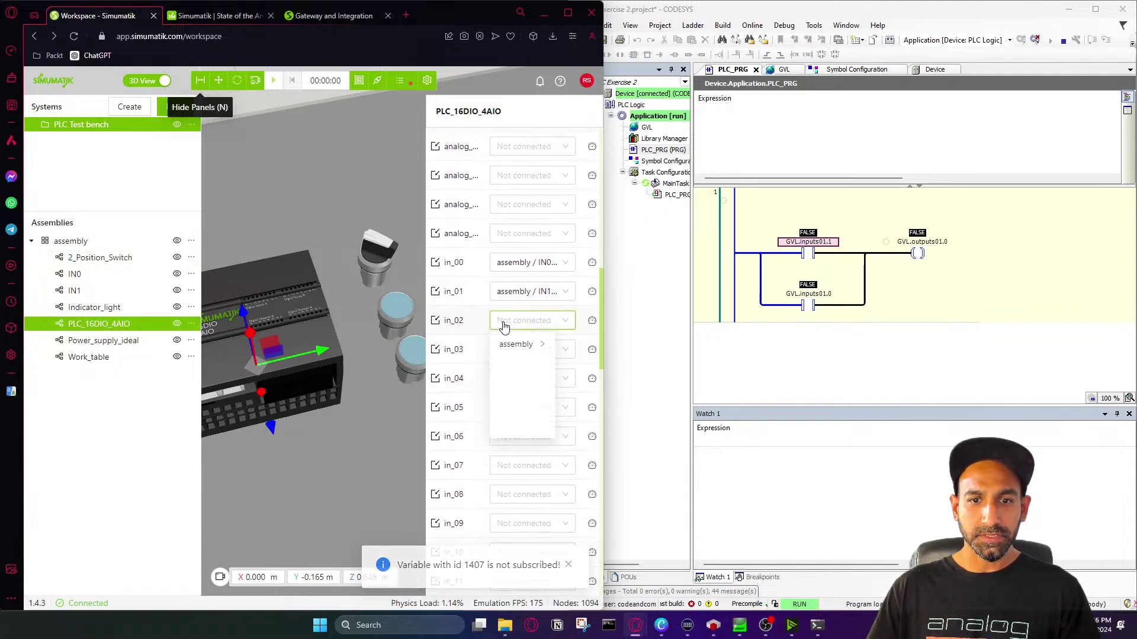
click(508, 342)
click(520, 346)
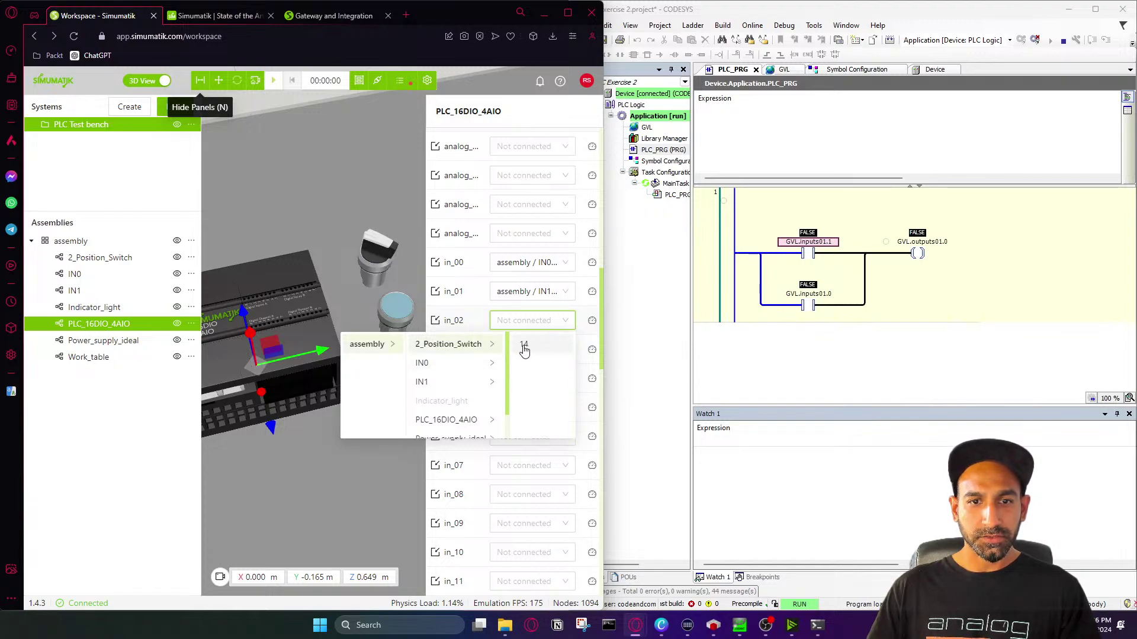
click(525, 351)
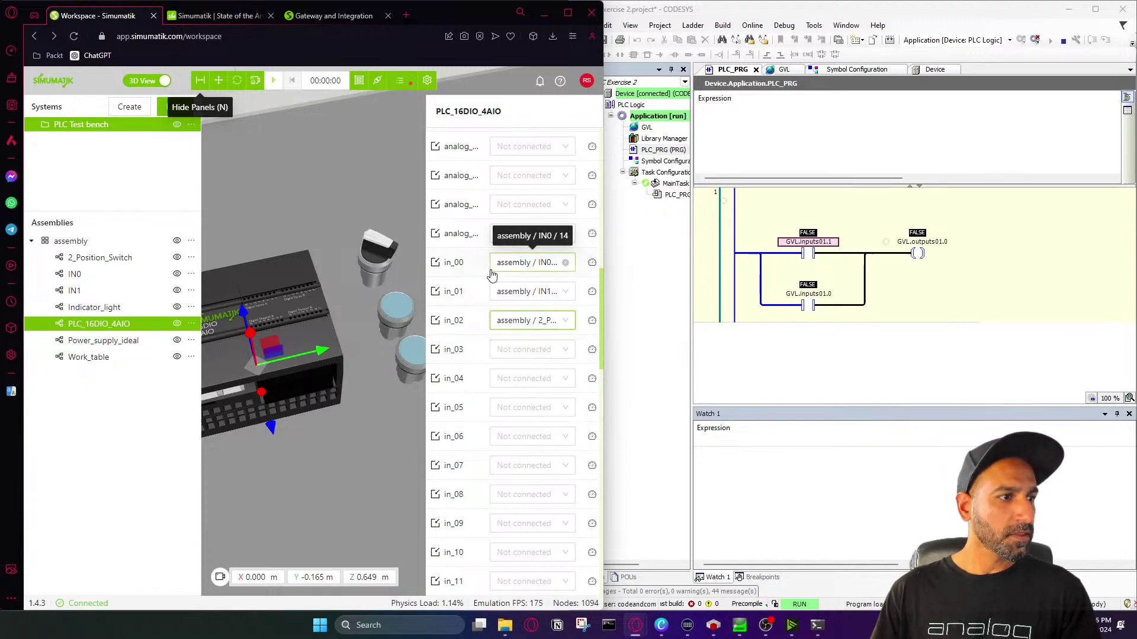
Duplicate the red indicator light in the assembly to provide a second lamp
click(333, 202)
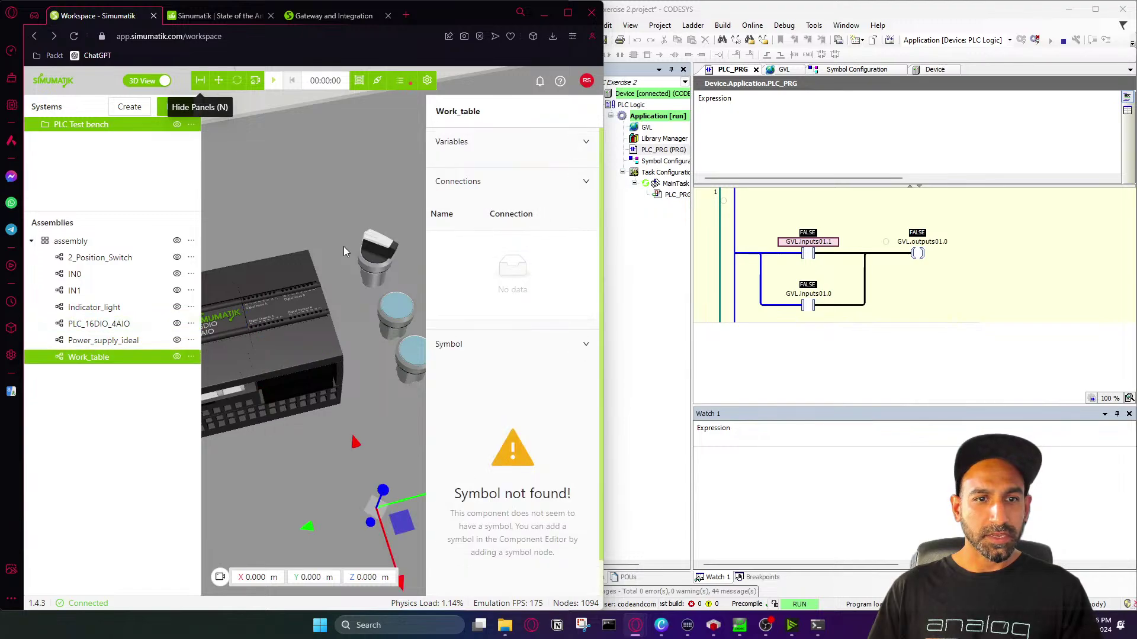
scroll(343, 250, down, 3)
scroll(342, 251, up, 5)
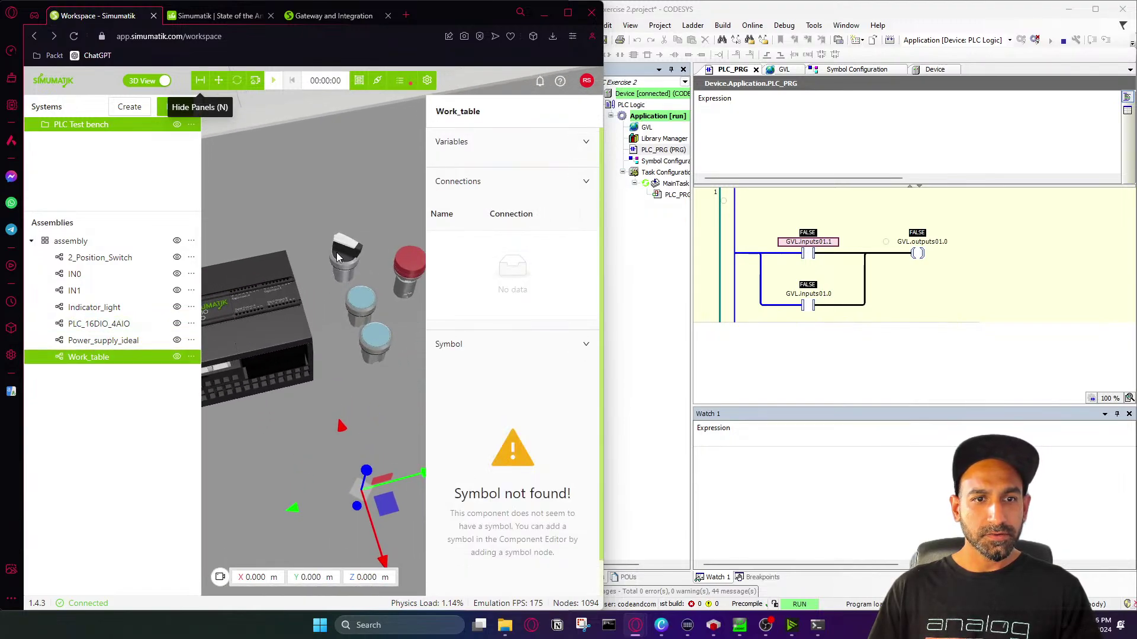
click(344, 269)
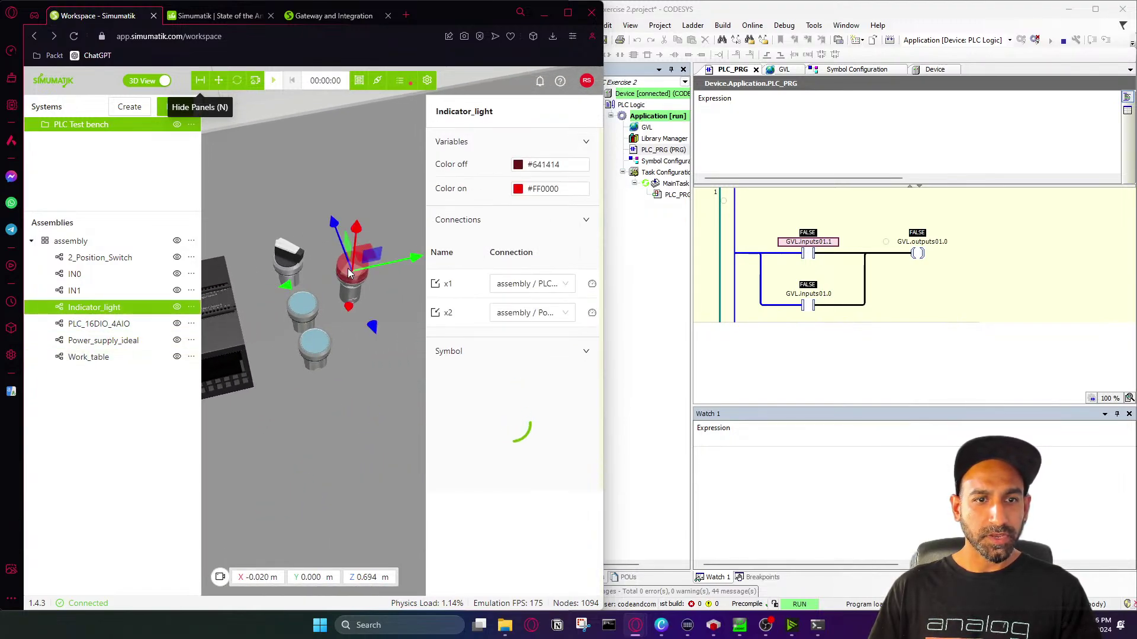
click(376, 248)
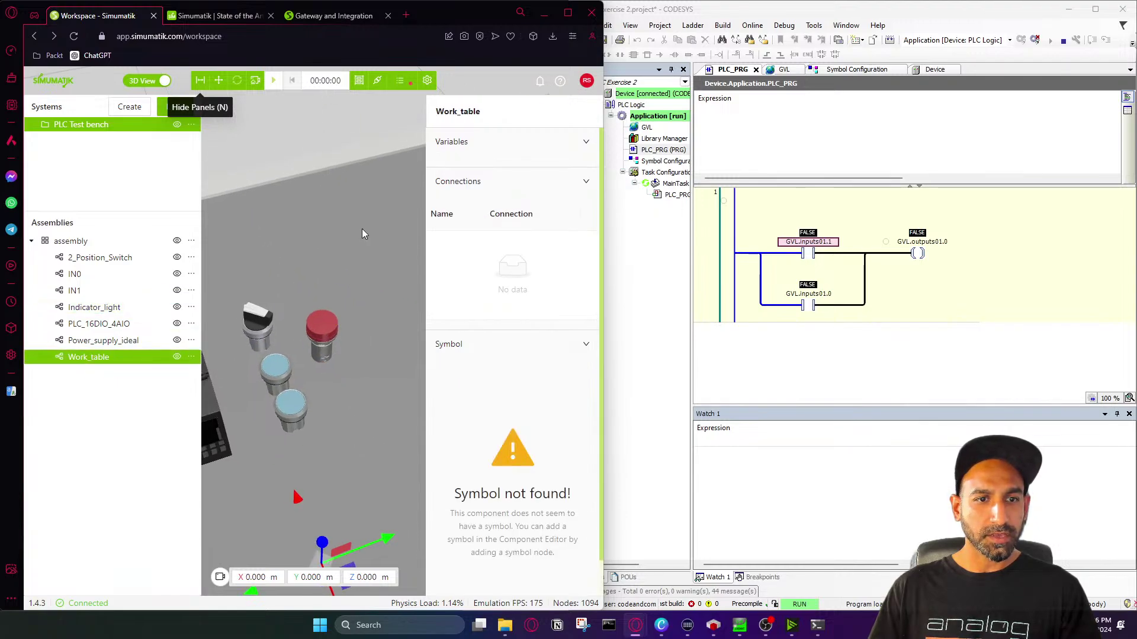
click(354, 304)
click(191, 308)
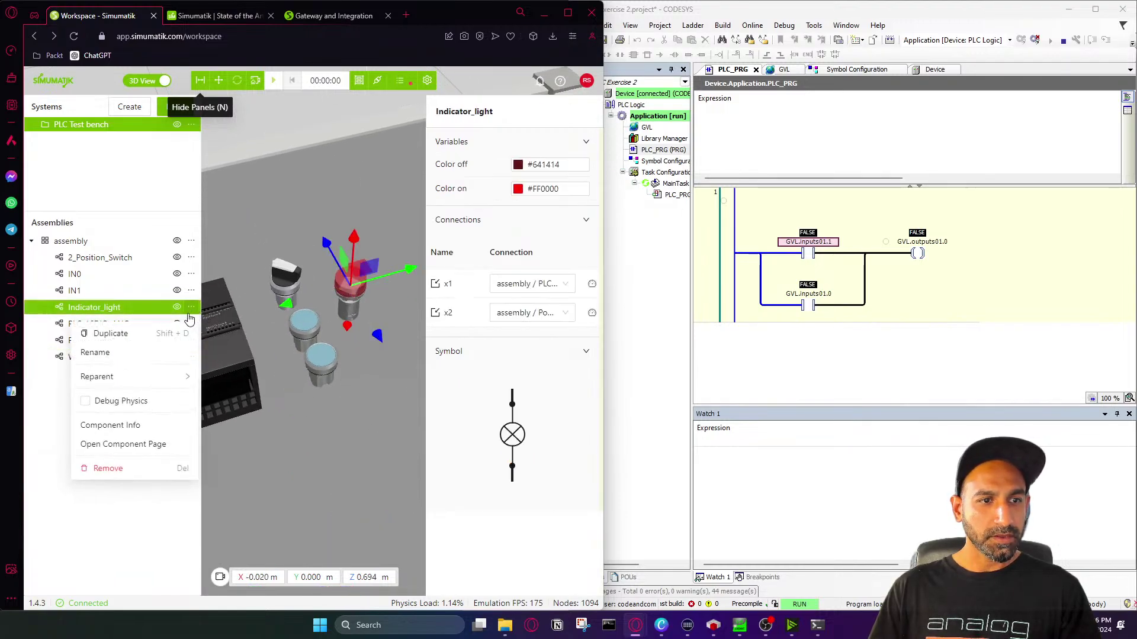
click(167, 335)
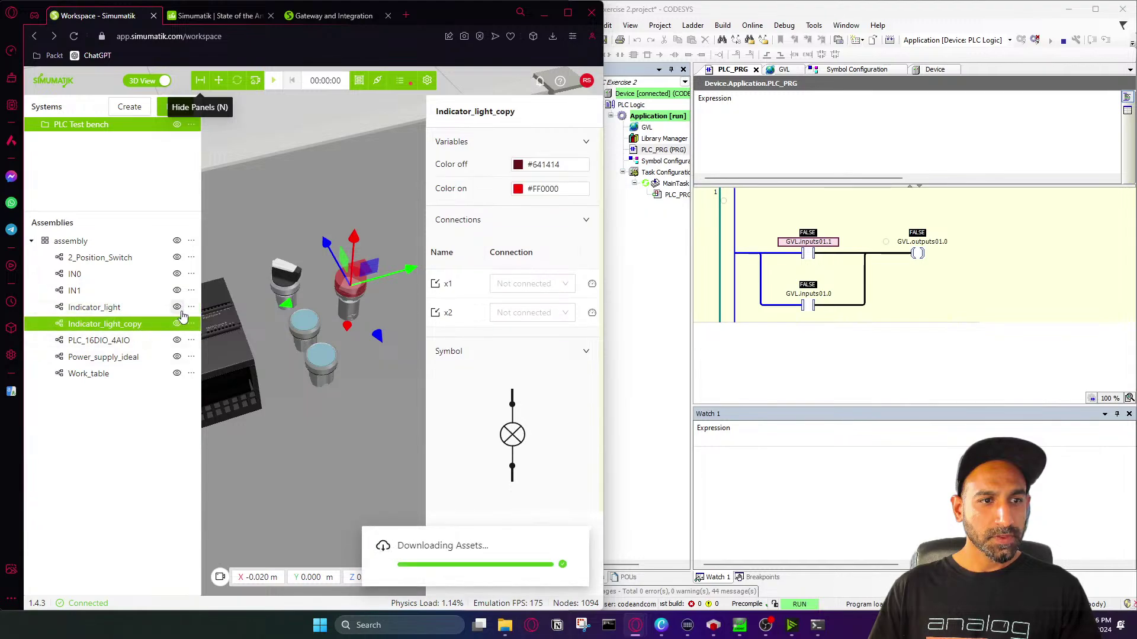
Rename the original indicator light in the assembly to OUT0
click(137, 309)
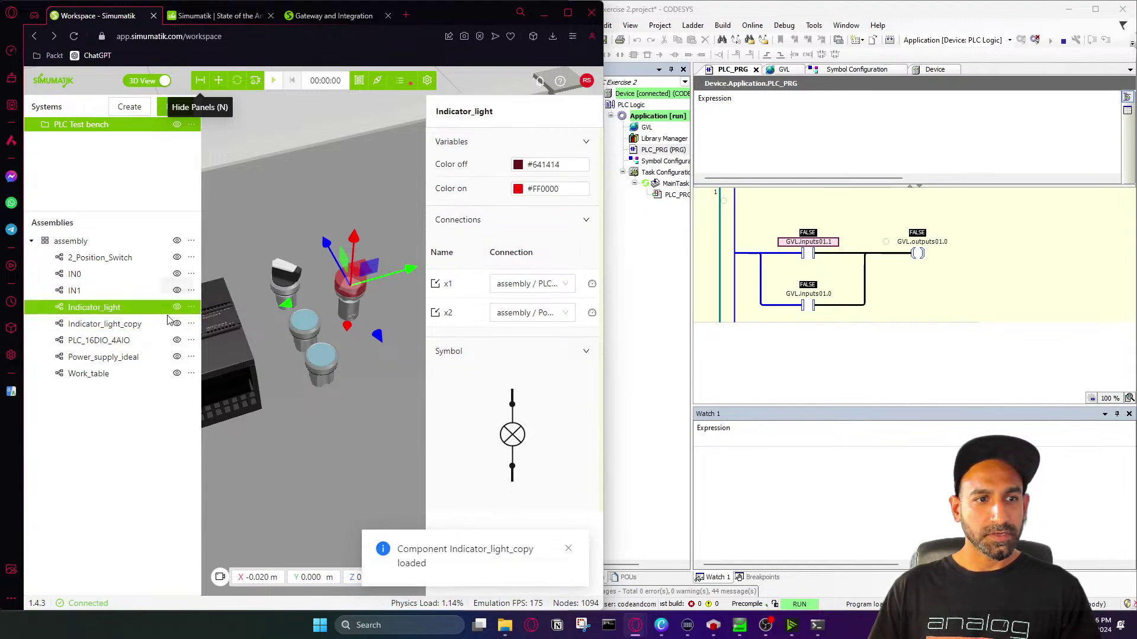
click(191, 308)
click(109, 355)
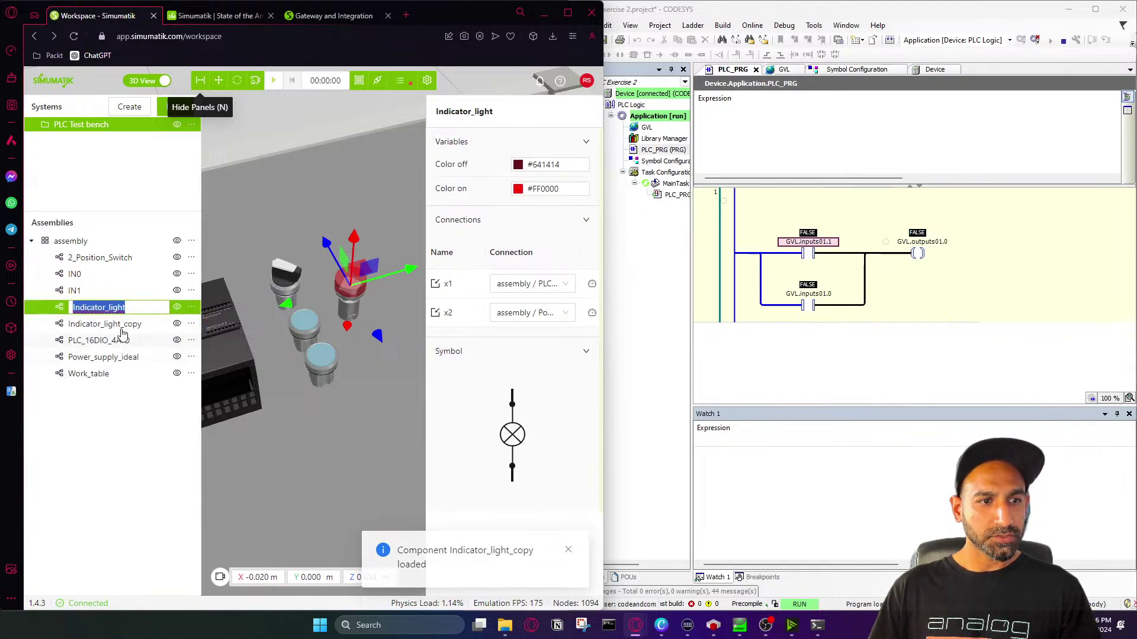
text(OUT)
key(Return)
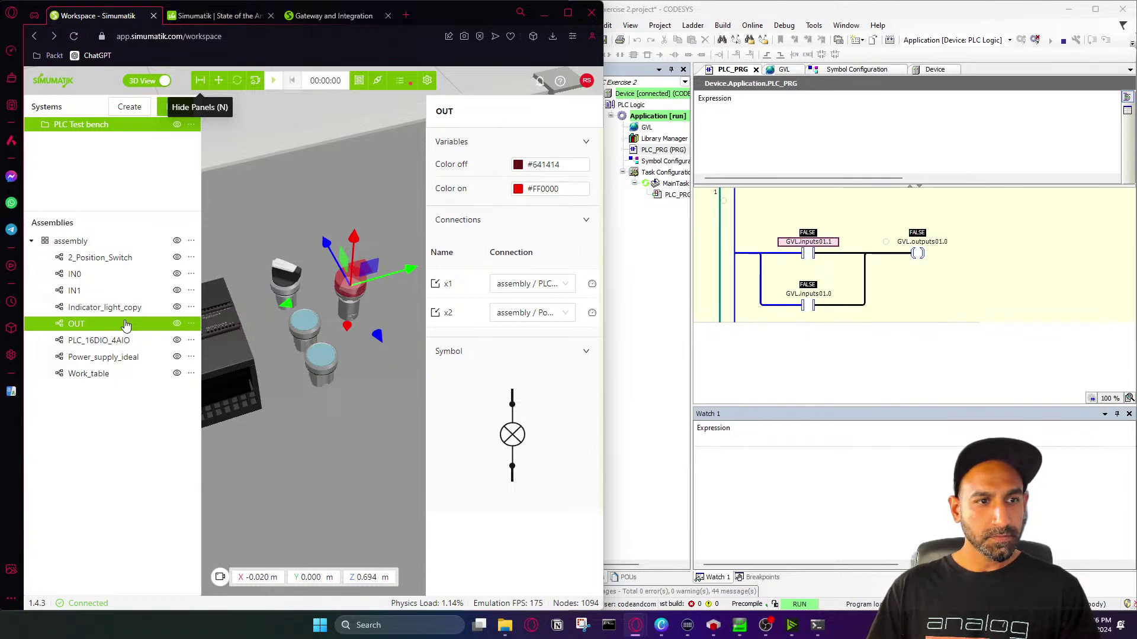
click(191, 323)
click(101, 372)
click(98, 322)
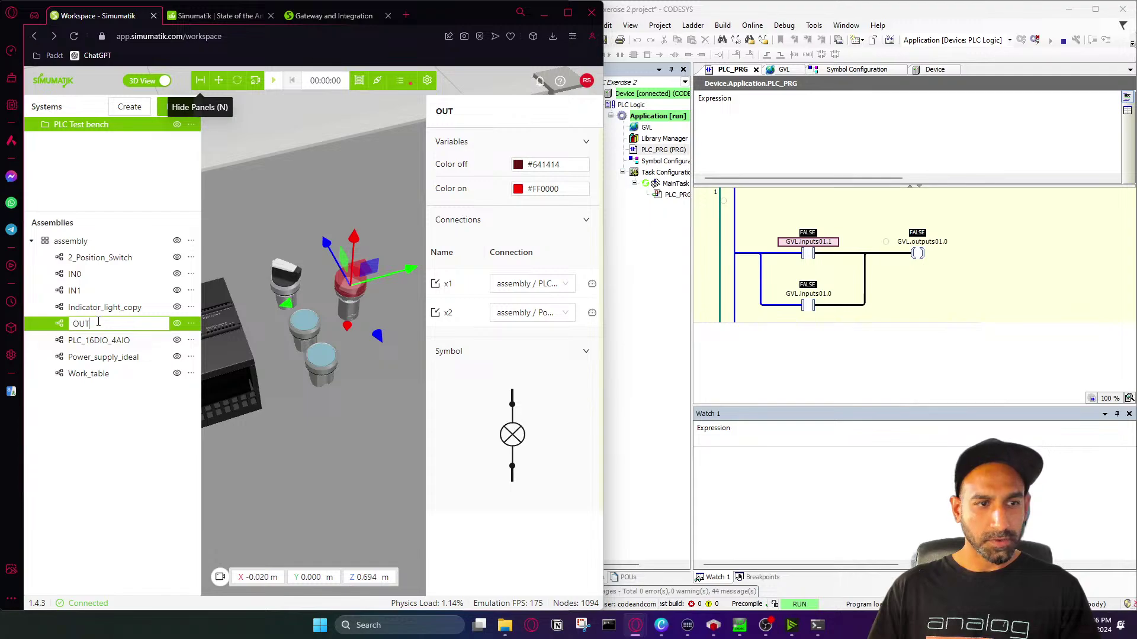
text(0)
key(Return)
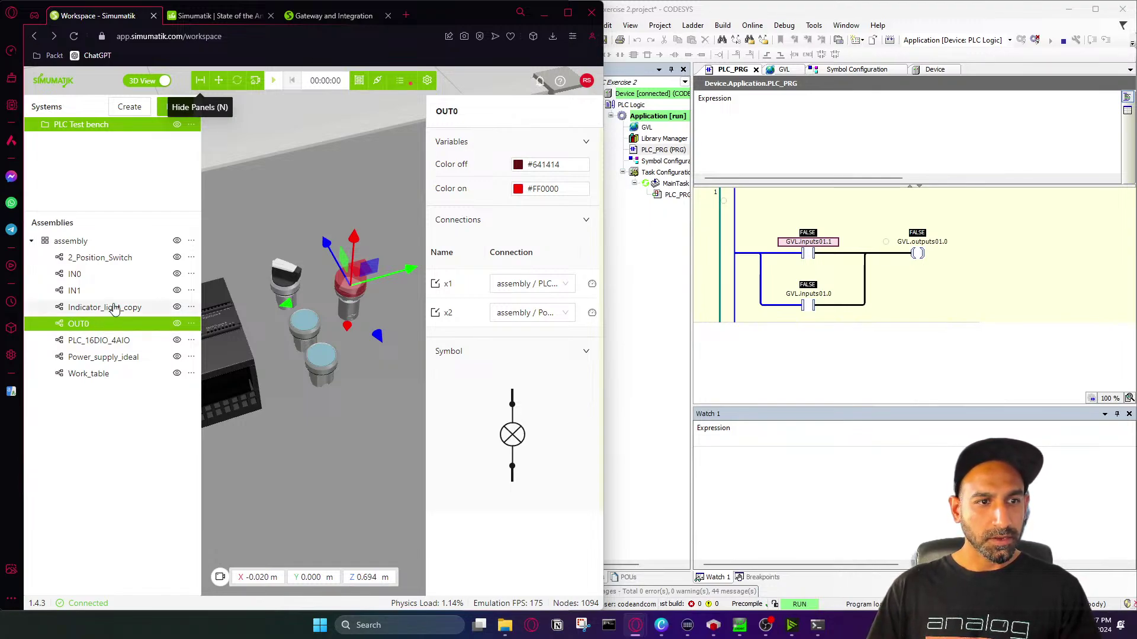
Rename the duplicated indicator light, Indicator_light_copy, to OUT1
click(109, 307)
click(191, 307)
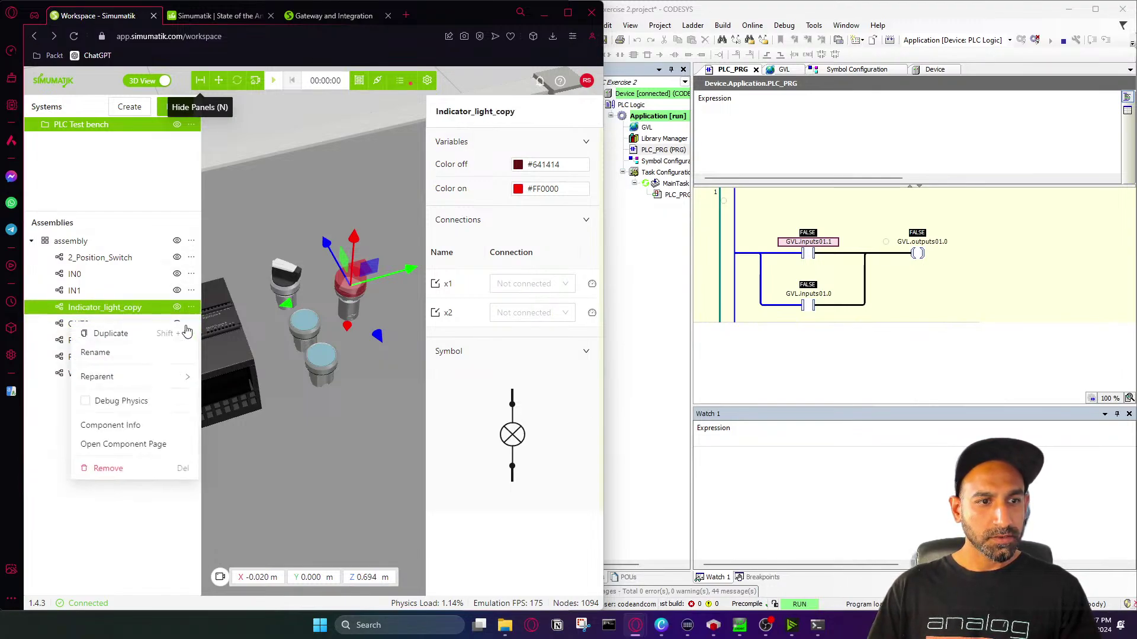
click(95, 353)
text(OUT1)
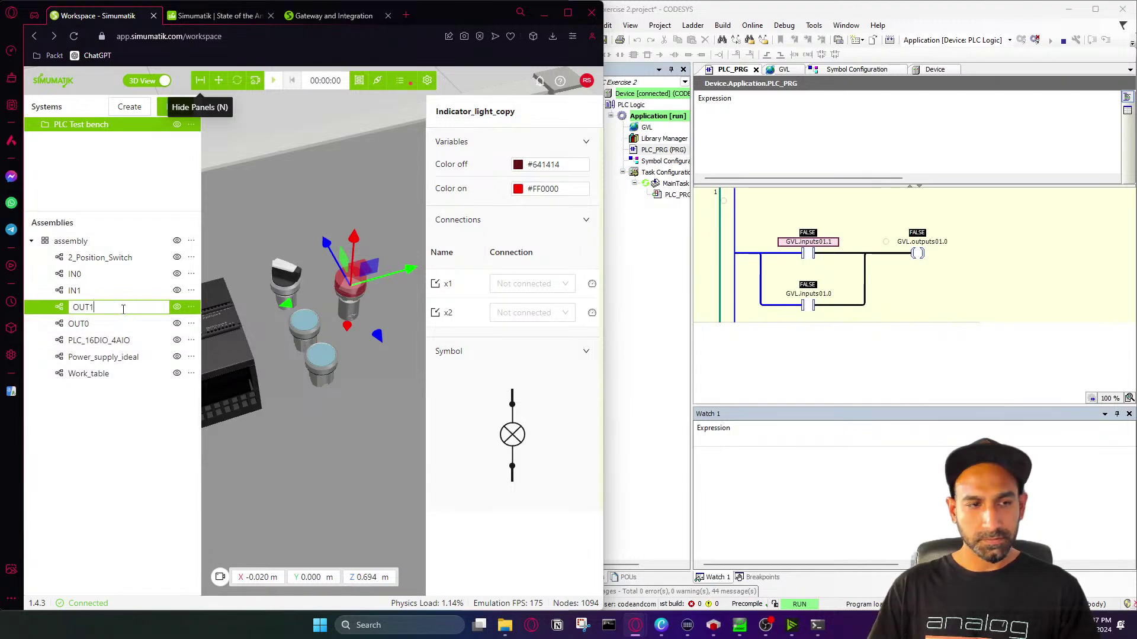
key(Return)
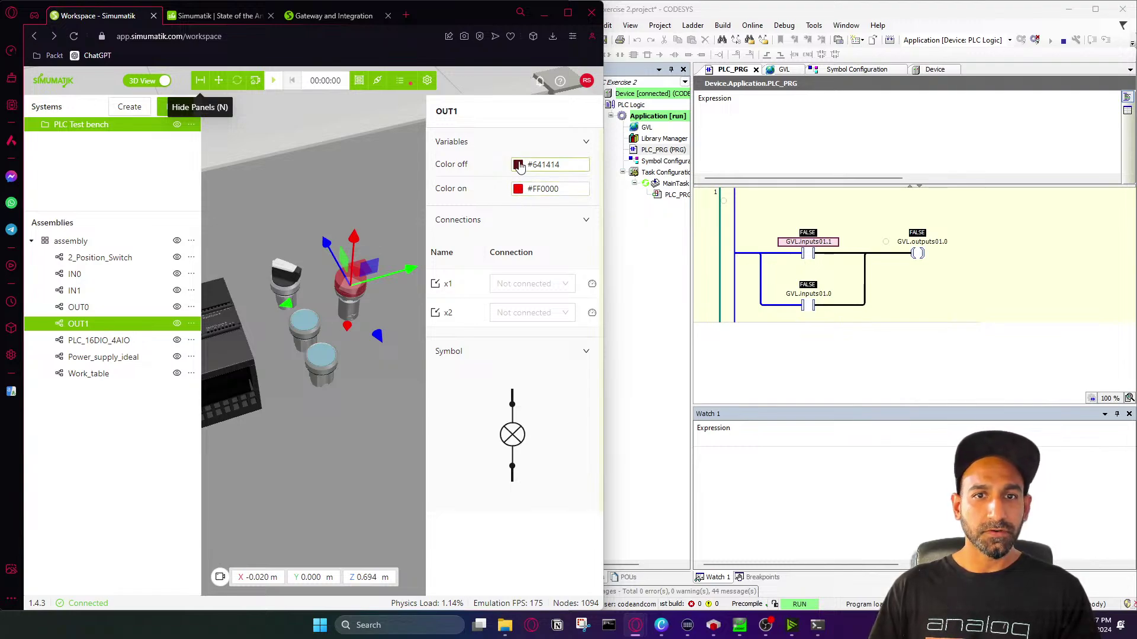
Move lamp OUT1 clear of lamp OUT0 to an X position of about 0.031 m and set its off color to light grey #DCDADA
drag(379, 337, 415, 384)
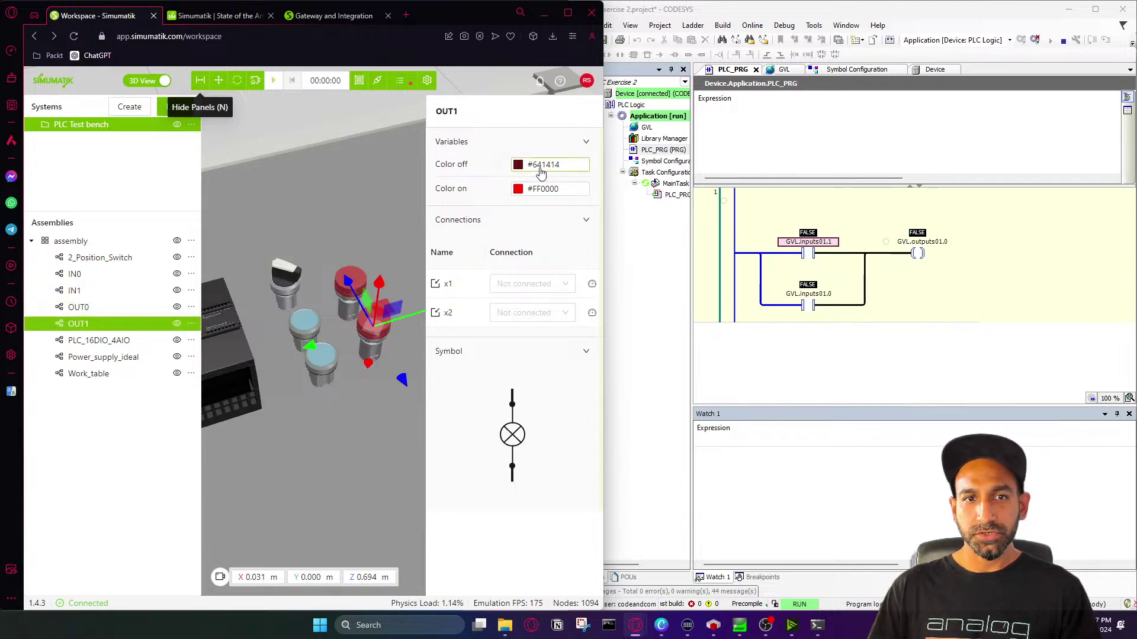
click(517, 165)
click(447, 204)
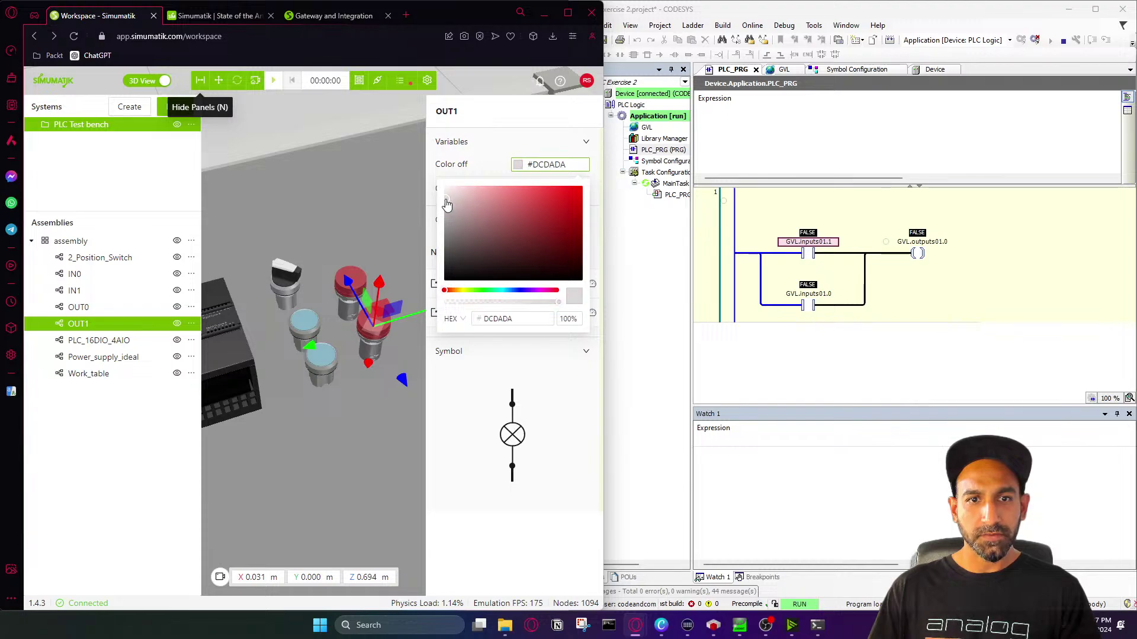
click(502, 150)
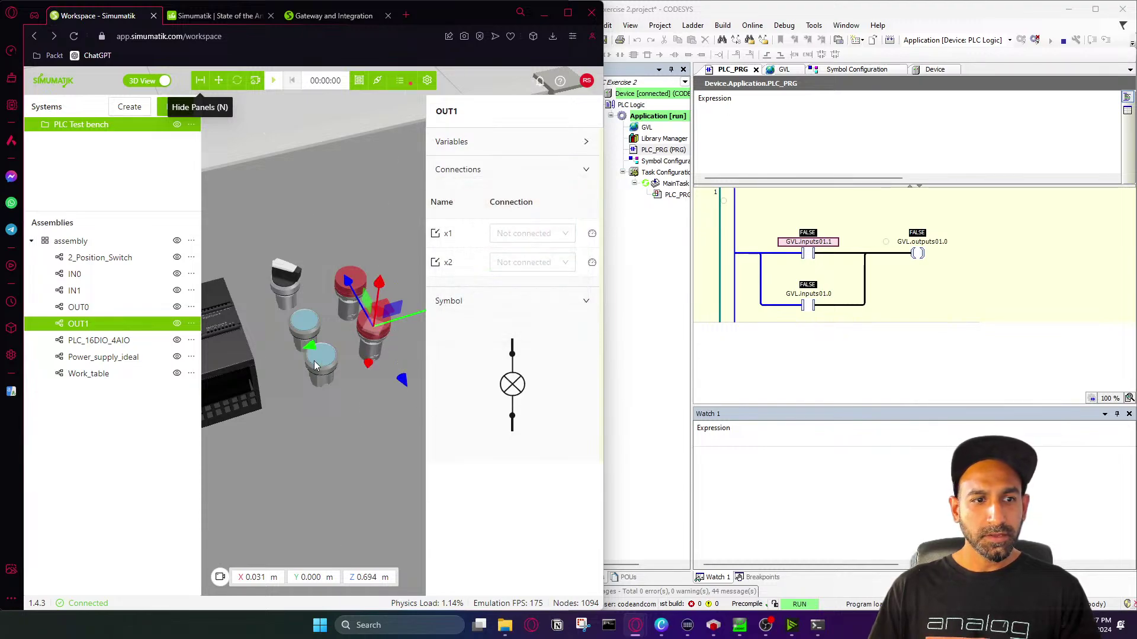
click(79, 306)
click(78, 324)
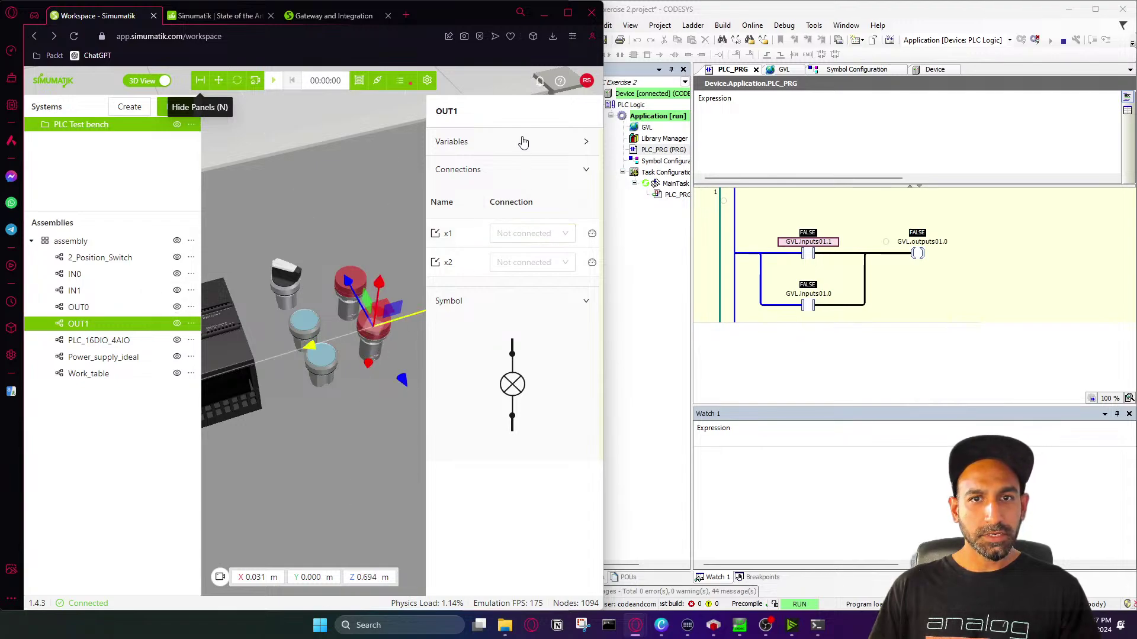
Set the on color of lamp OUT1 to light green #7CFD6B
click(523, 142)
click(518, 190)
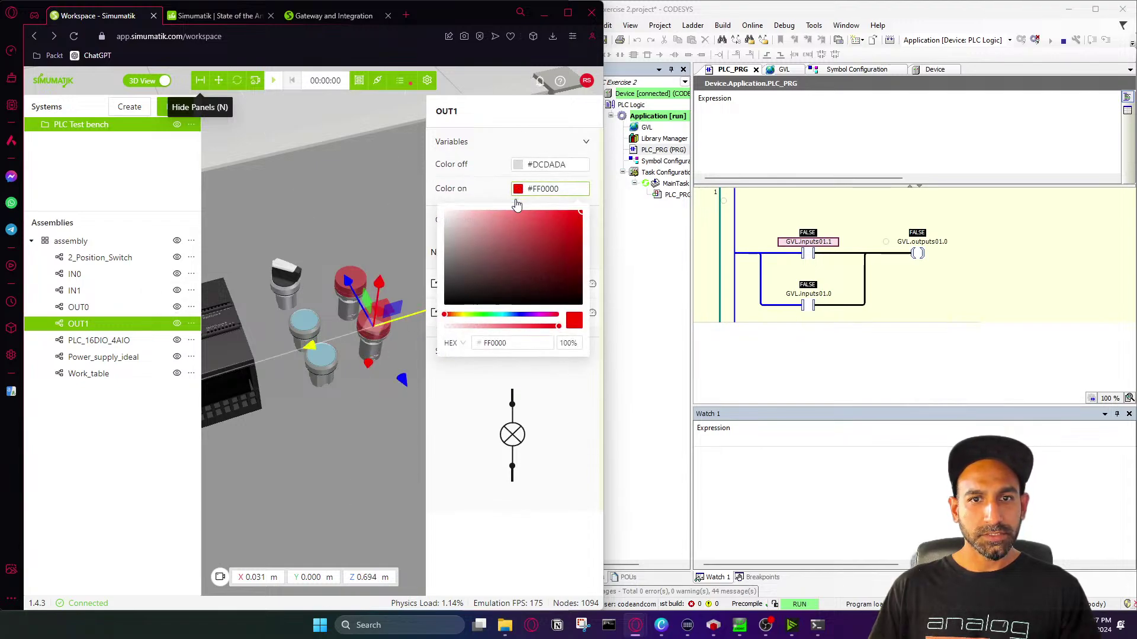
click(482, 315)
drag(482, 286, 525, 217)
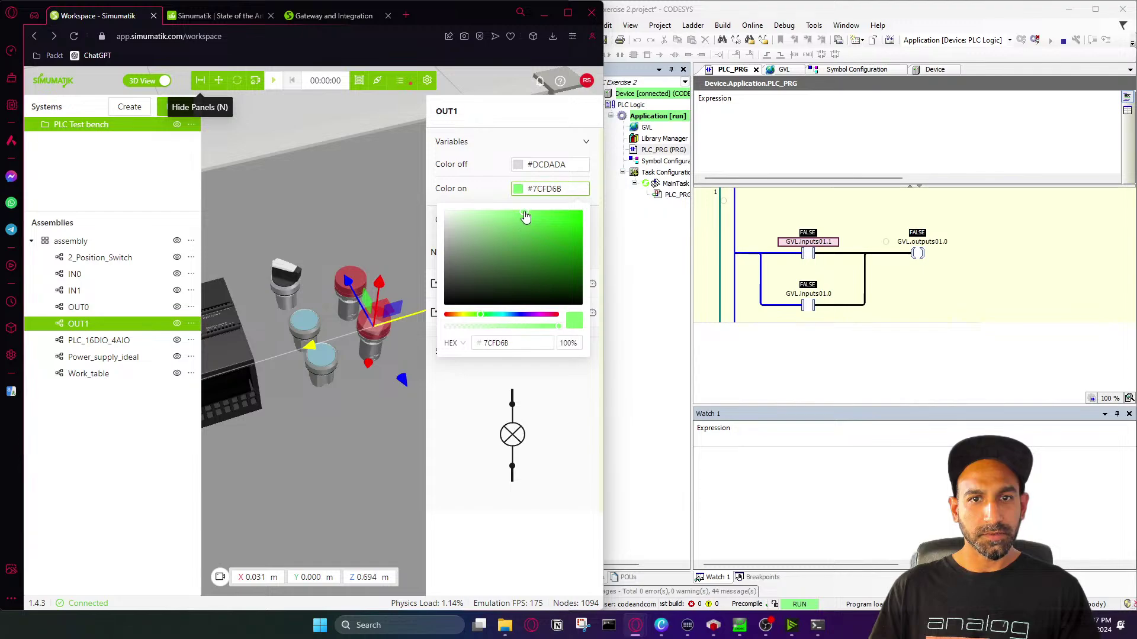
click(489, 191)
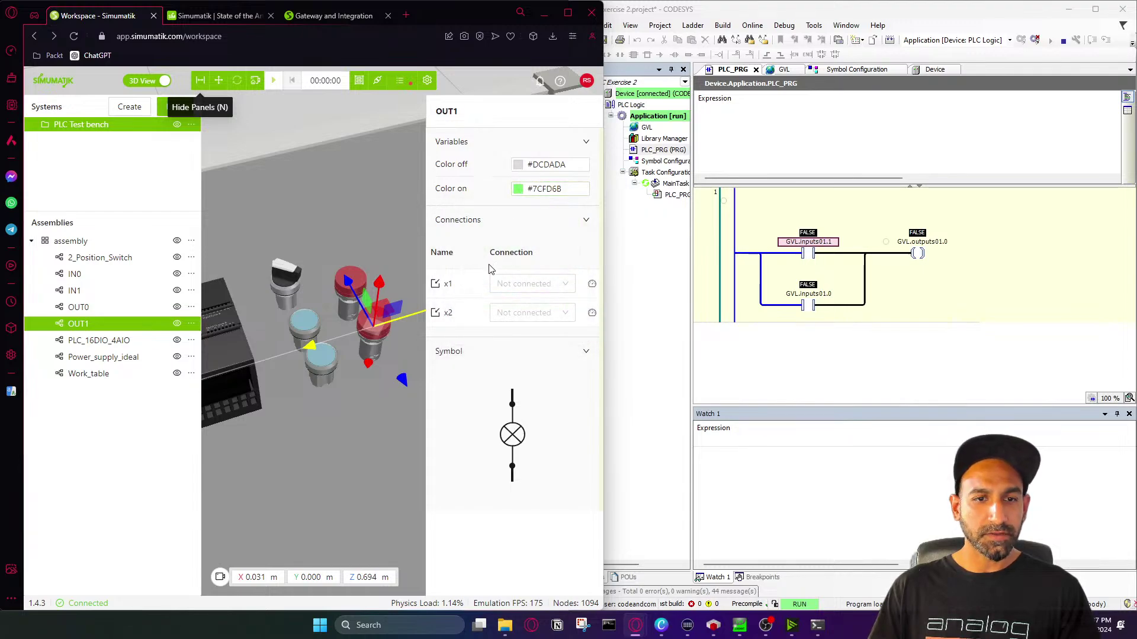
Review the component page of the OUT1 indicator light and return to the workspace
click(191, 324)
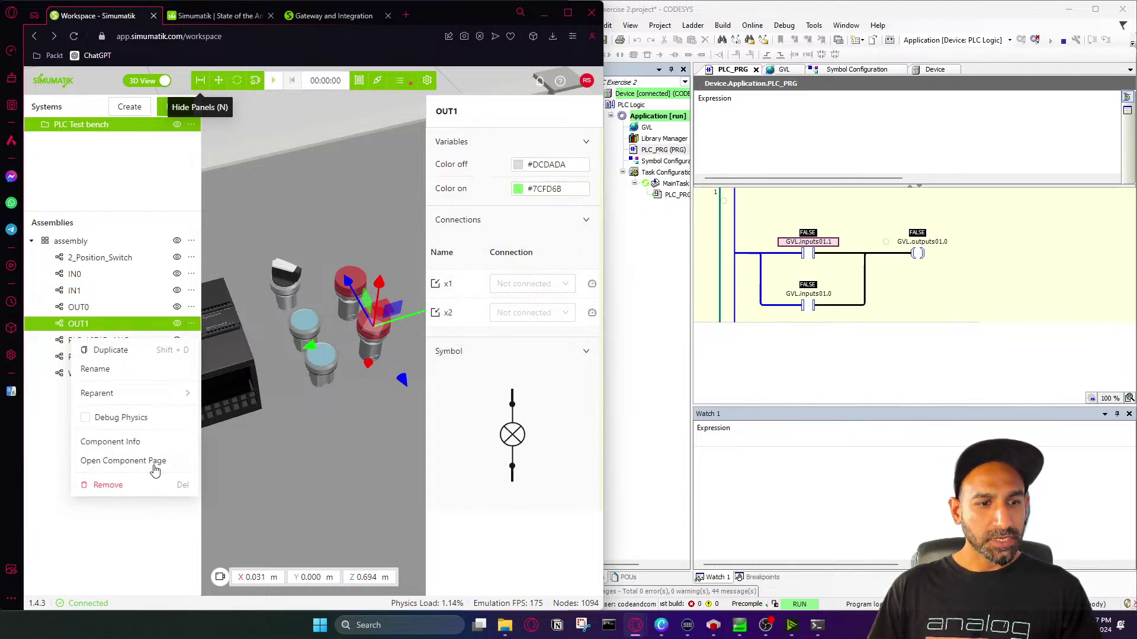
click(152, 468)
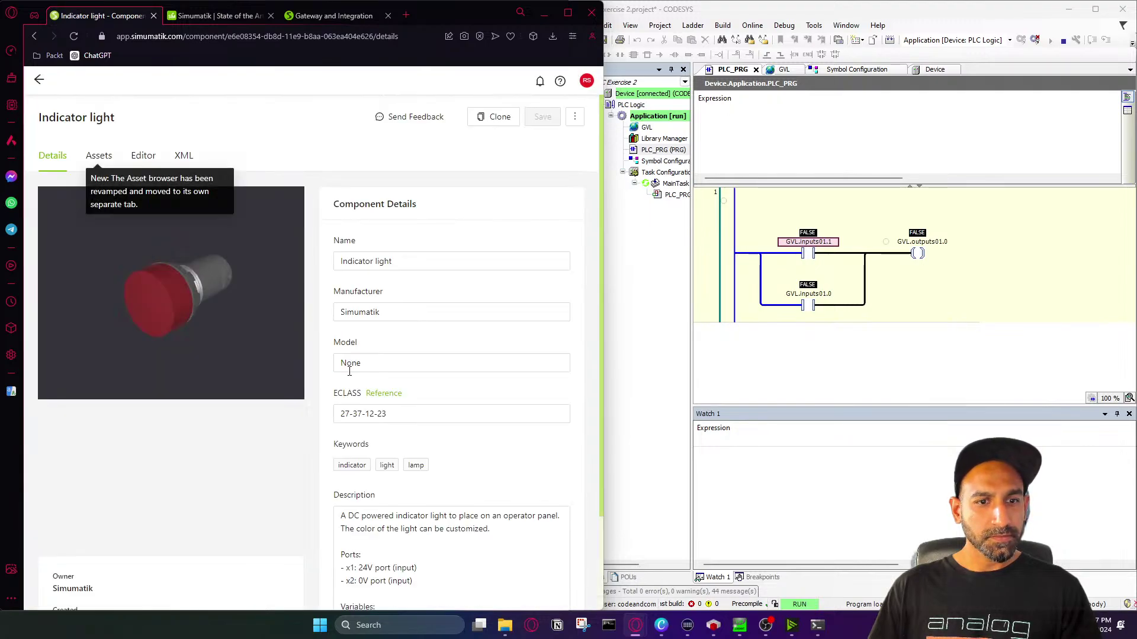
scroll(367, 385, down, 2)
scroll(353, 453, up, 5)
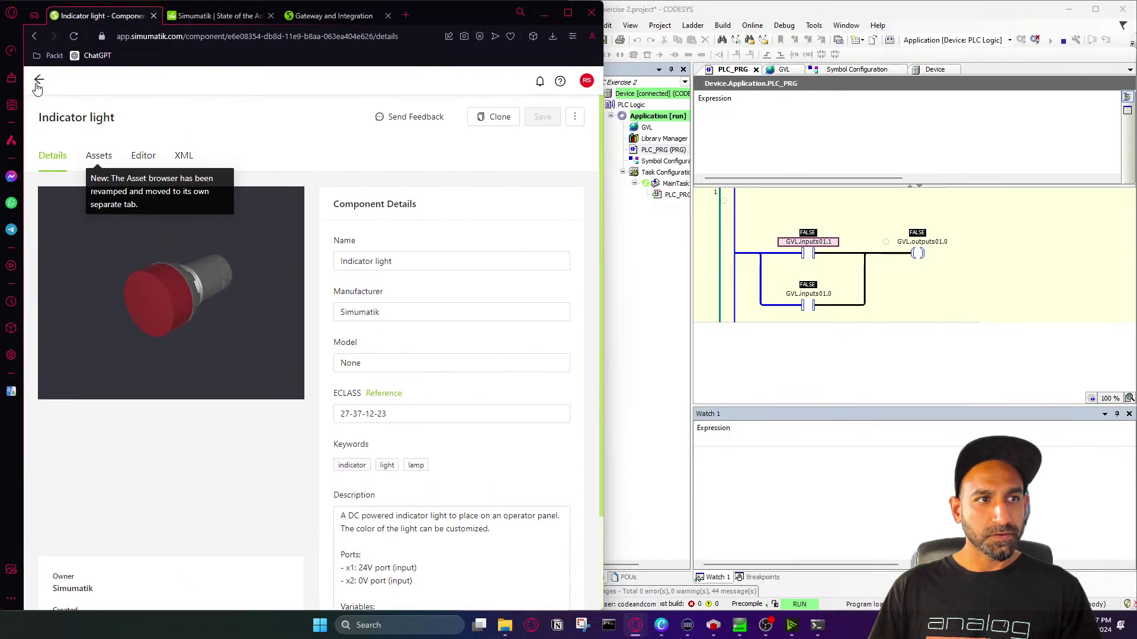
click(40, 79)
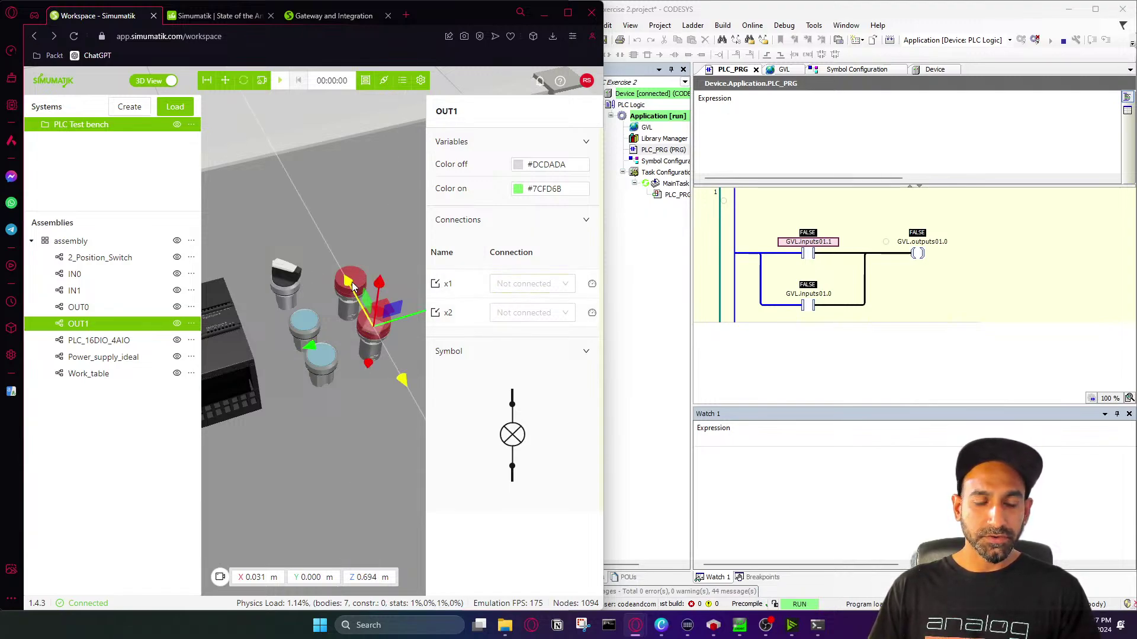
Connect port x1 of lamp OUT1 to the out_01 terminal of PLC_16DIO_4AIO
click(515, 285)
click(518, 308)
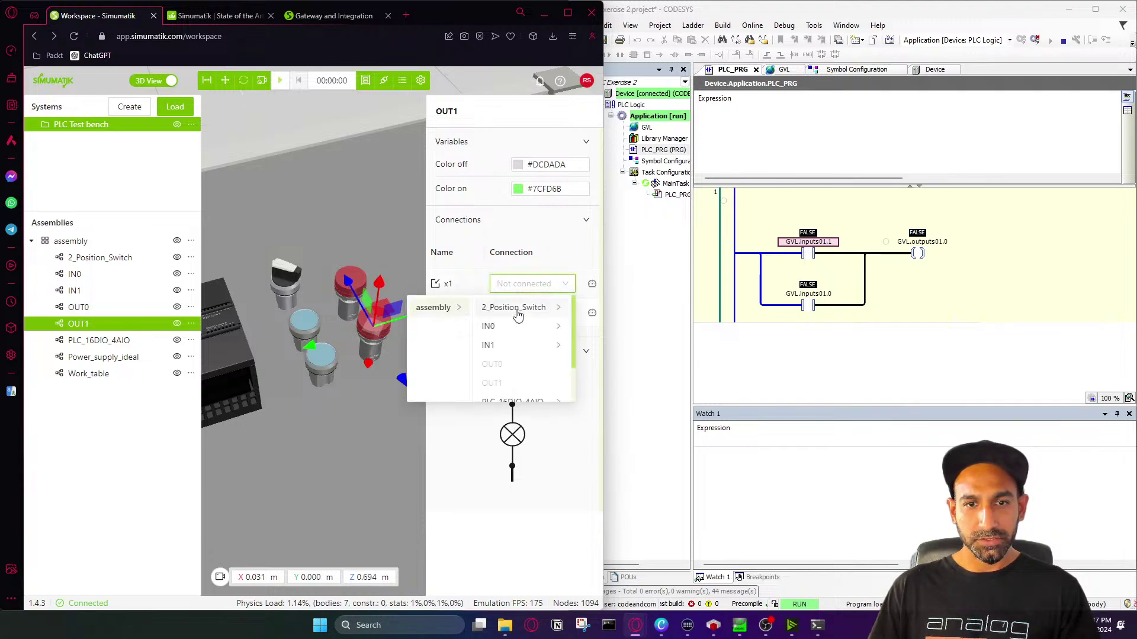
scroll(516, 346, down, 2)
click(518, 350)
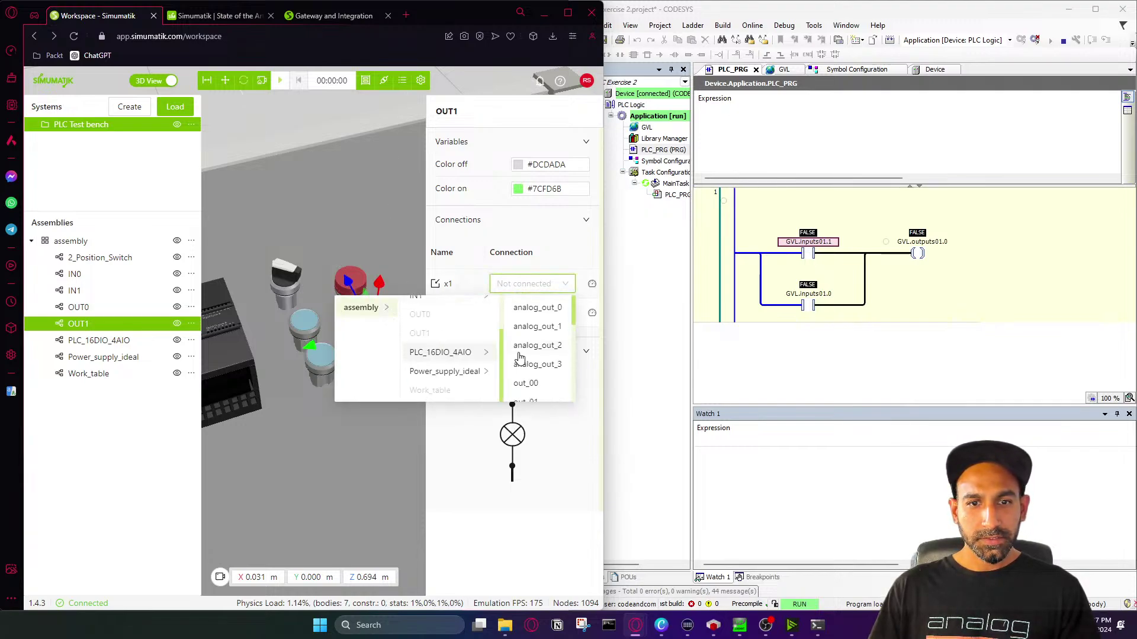
scroll(525, 350, down, 2)
click(524, 353)
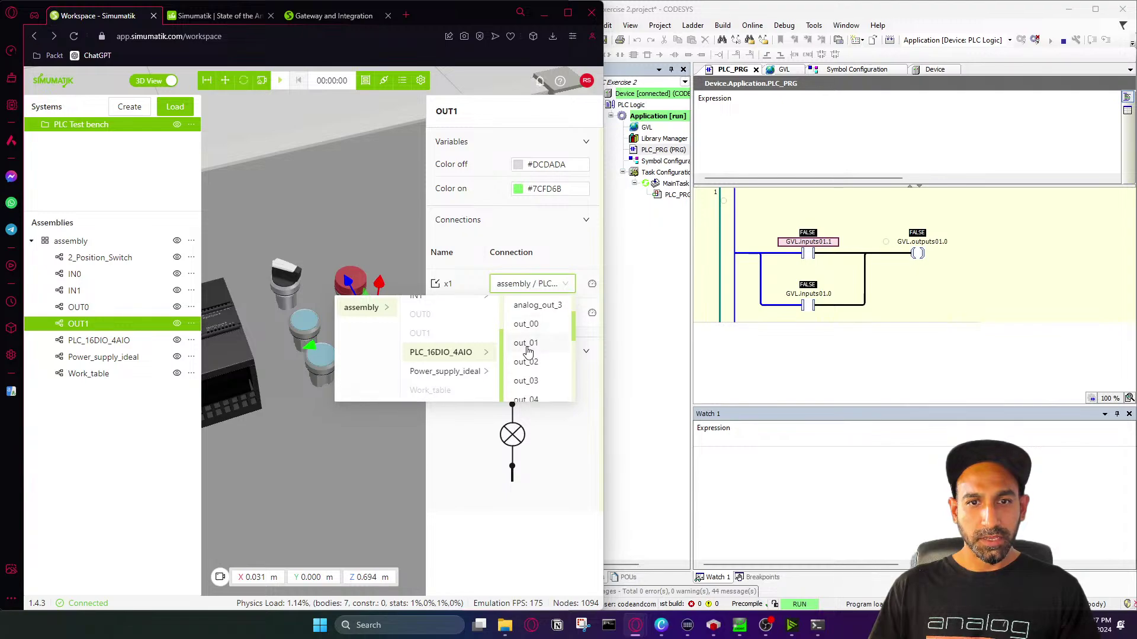
Connect port x2 of lamp OUT1 to the dc_n terminal of Power_supply_ideal
click(513, 315)
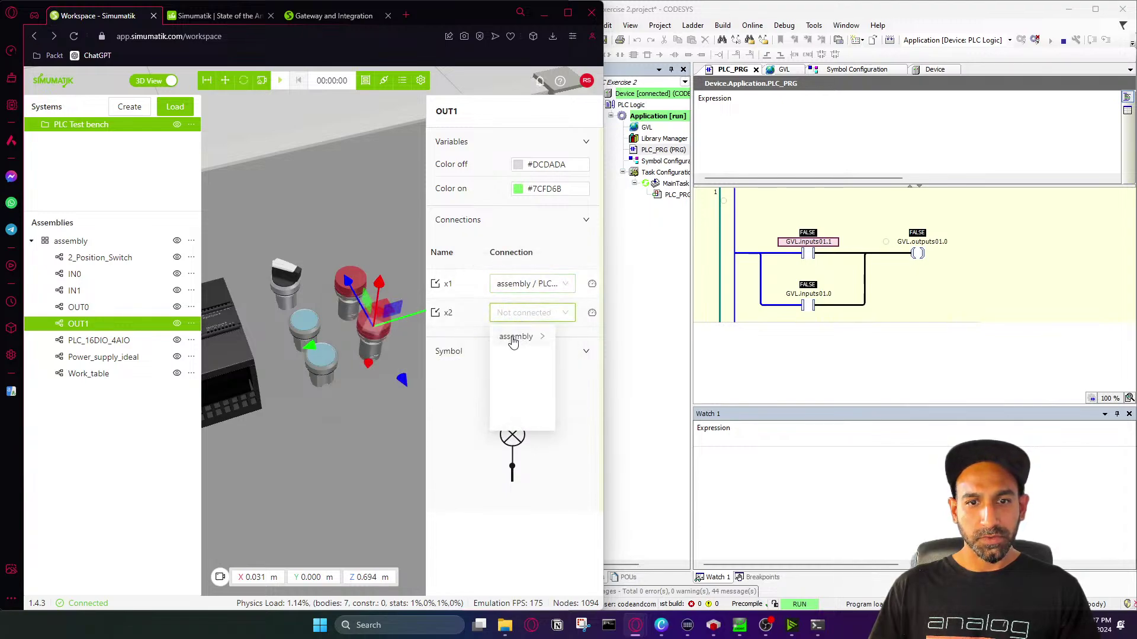
click(515, 337)
scroll(536, 356, down, 2)
click(533, 397)
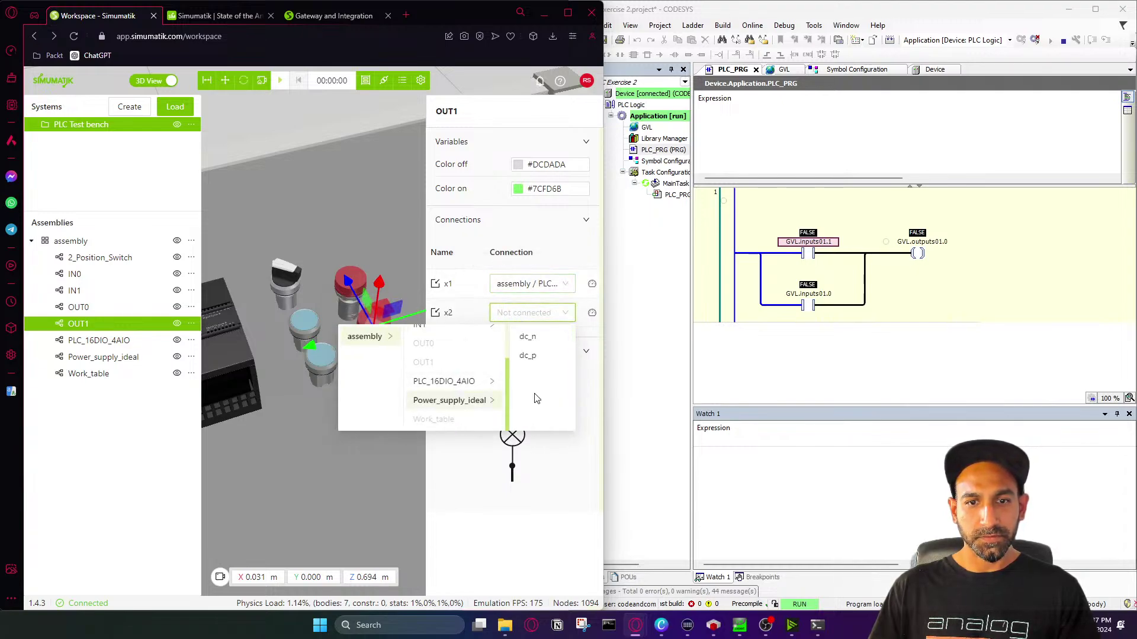
click(527, 337)
Hide the workspace side panels and examine the 2-position switch and both lamps up close in the 3D view
click(360, 200)
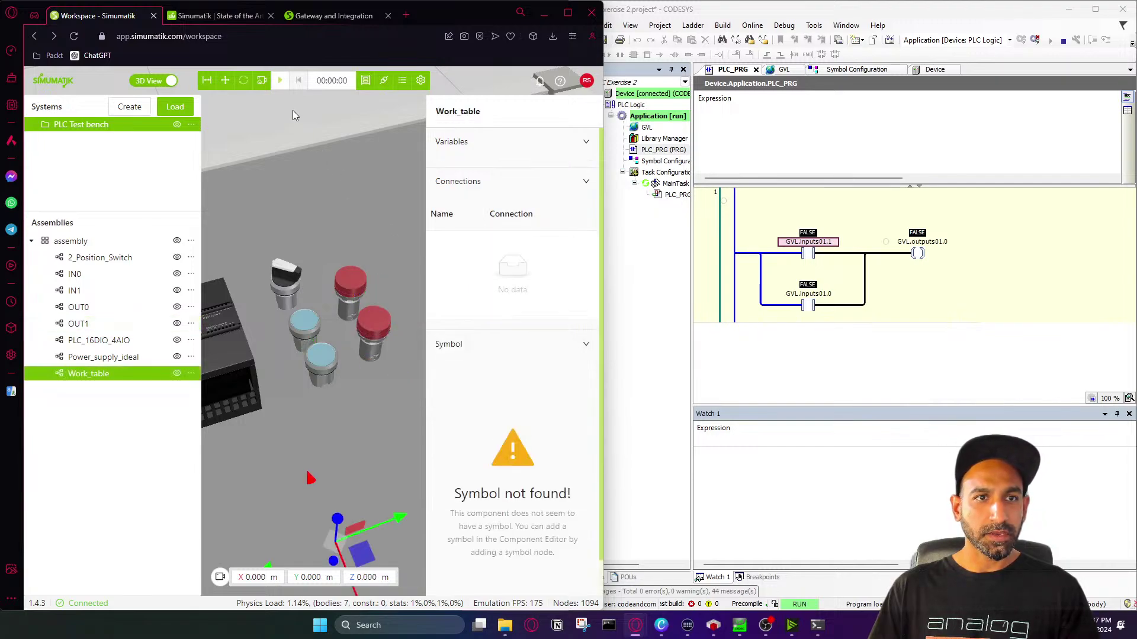
click(205, 84)
click(385, 321)
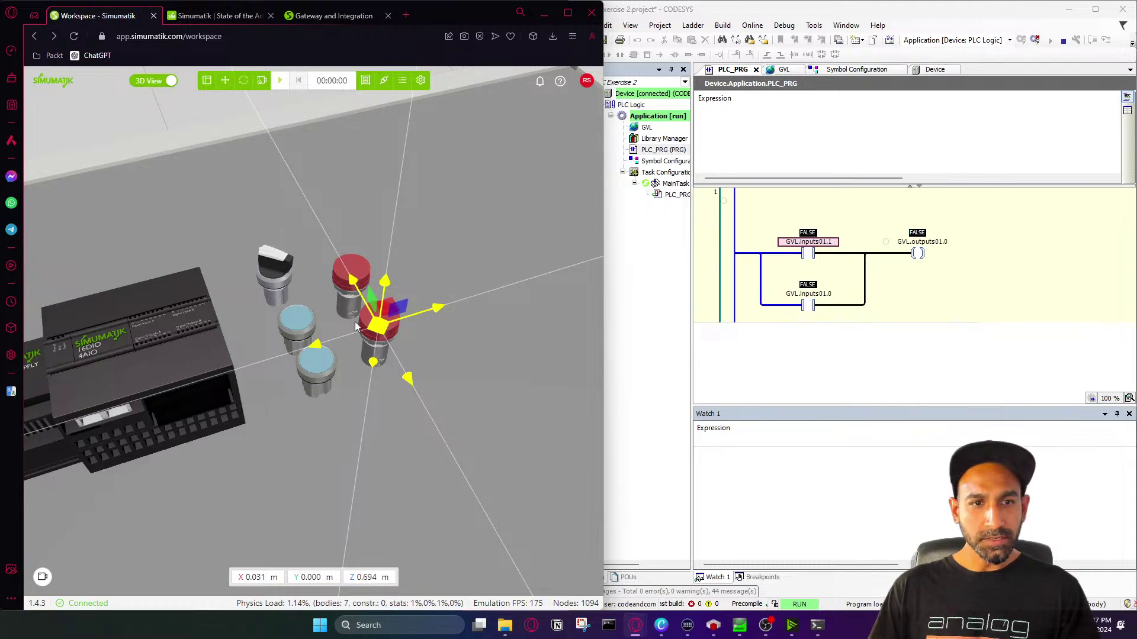
click(274, 269)
scroll(359, 222, up, 3)
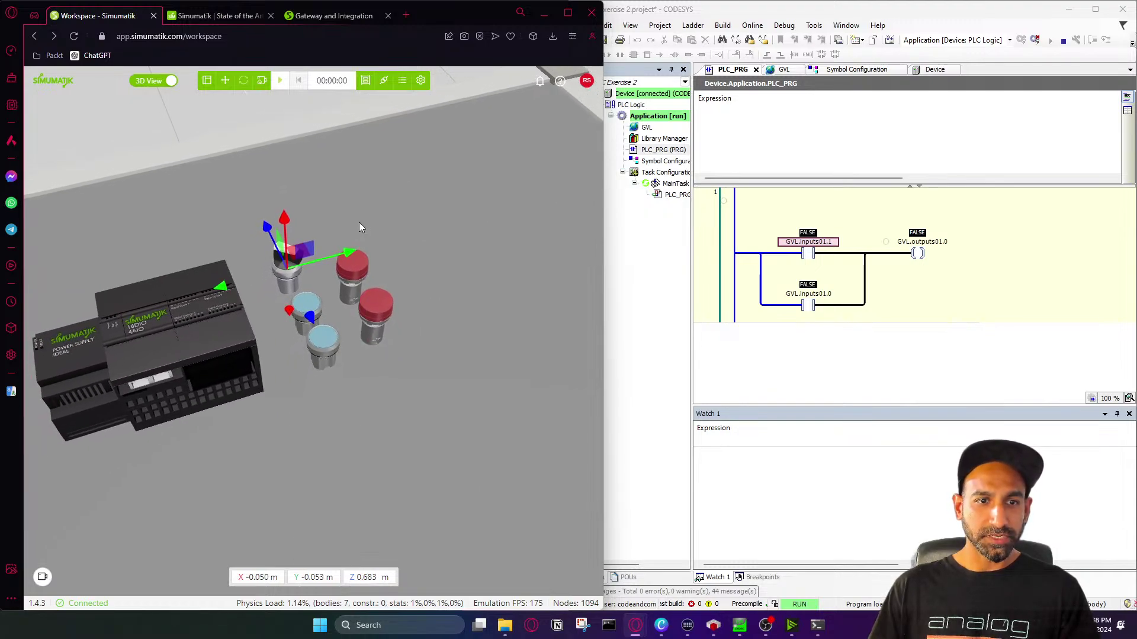
click(383, 288)
scroll(384, 289, up, 3)
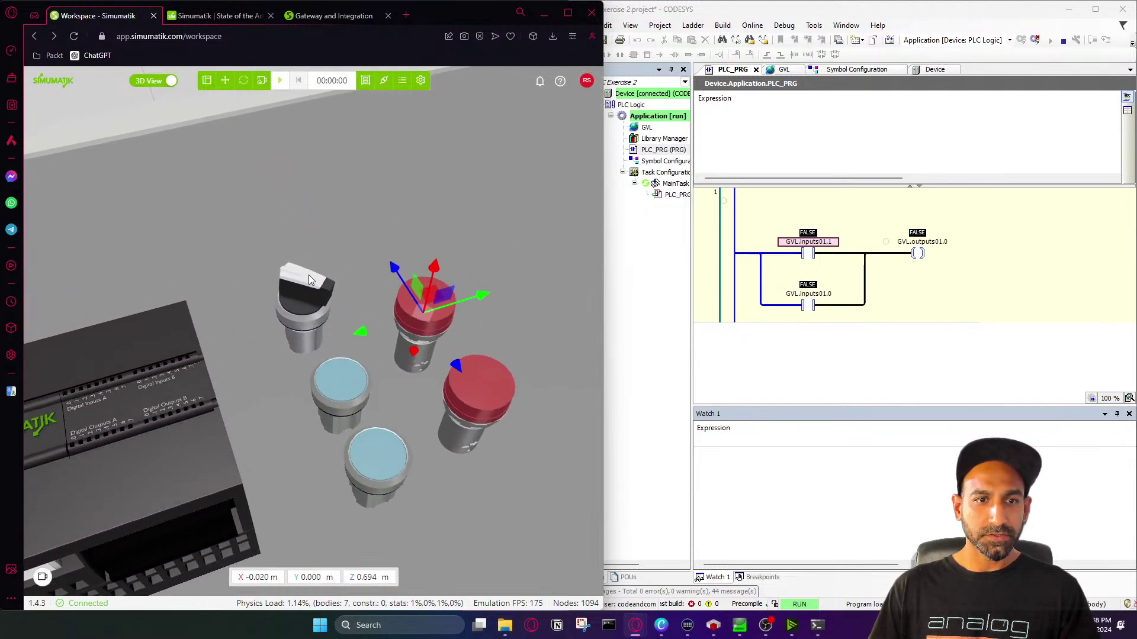
click(301, 281)
click(414, 313)
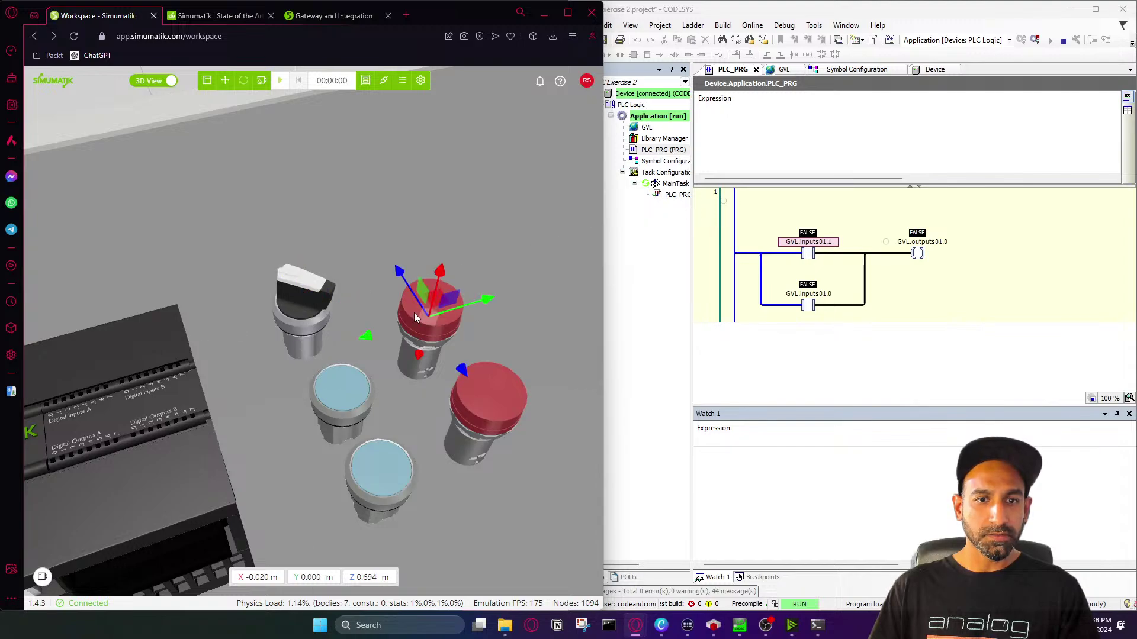
click(507, 434)
click(428, 271)
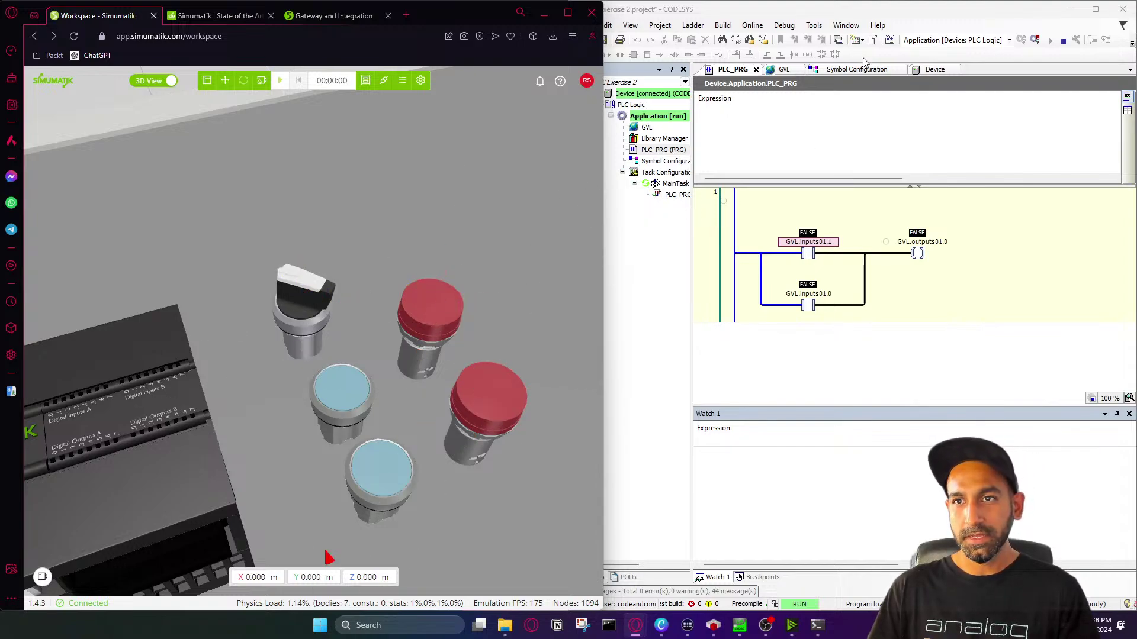
In CODESYS, log out of the PLC and delete the parallel GVL.inputs01.0 contact from the rung in PLC_PRG
click(1035, 40)
click(859, 338)
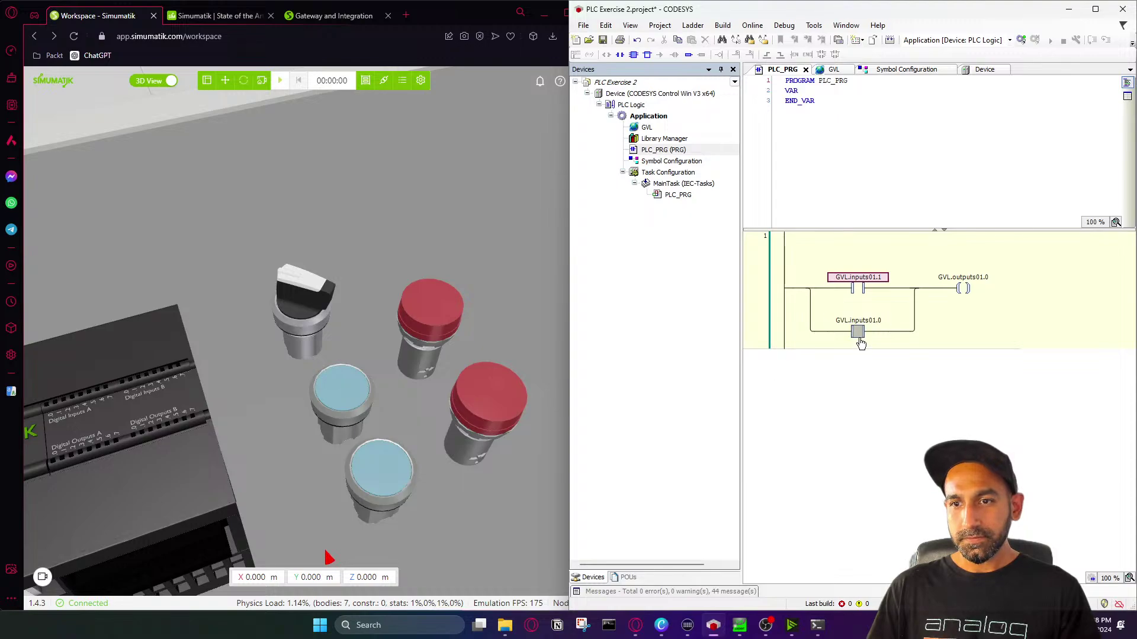
click(859, 339)
key(Delete)
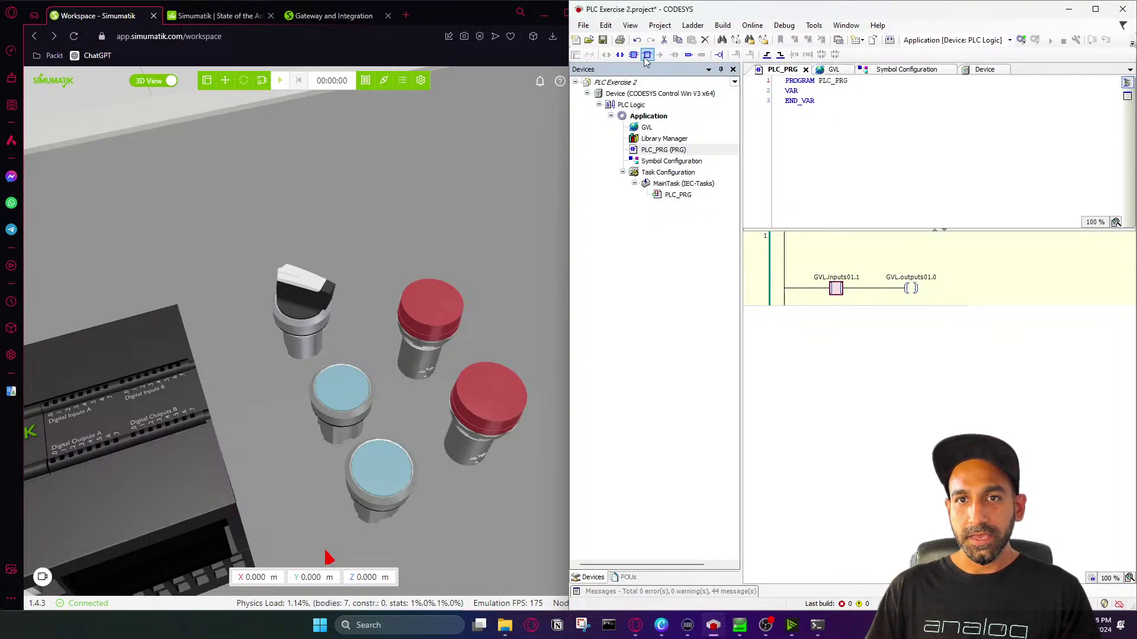
click(882, 295)
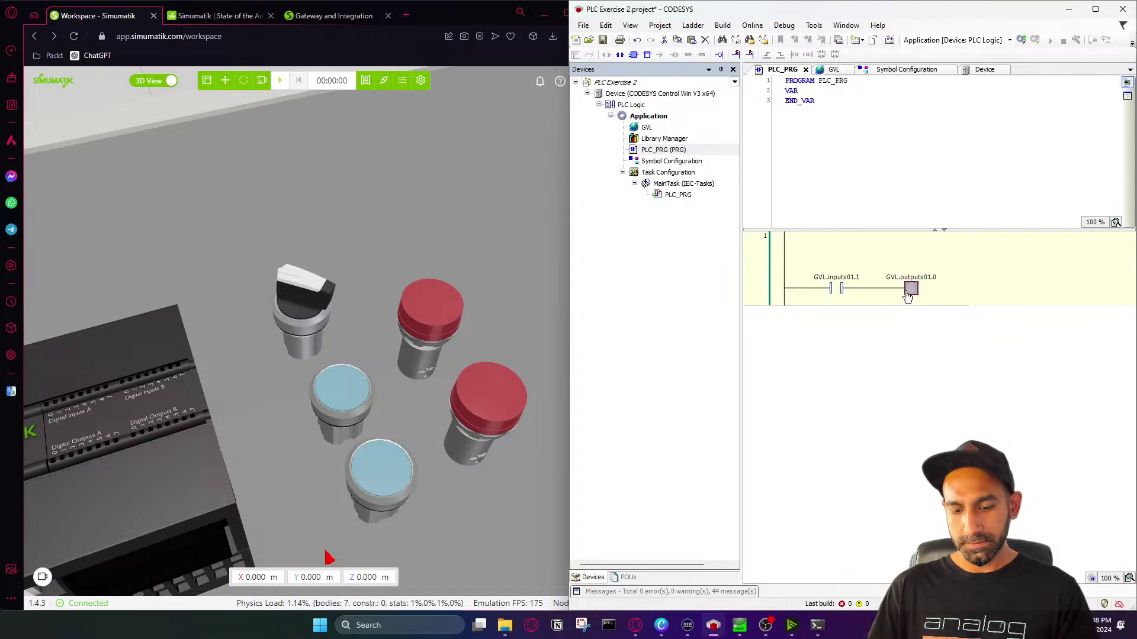
click(875, 290)
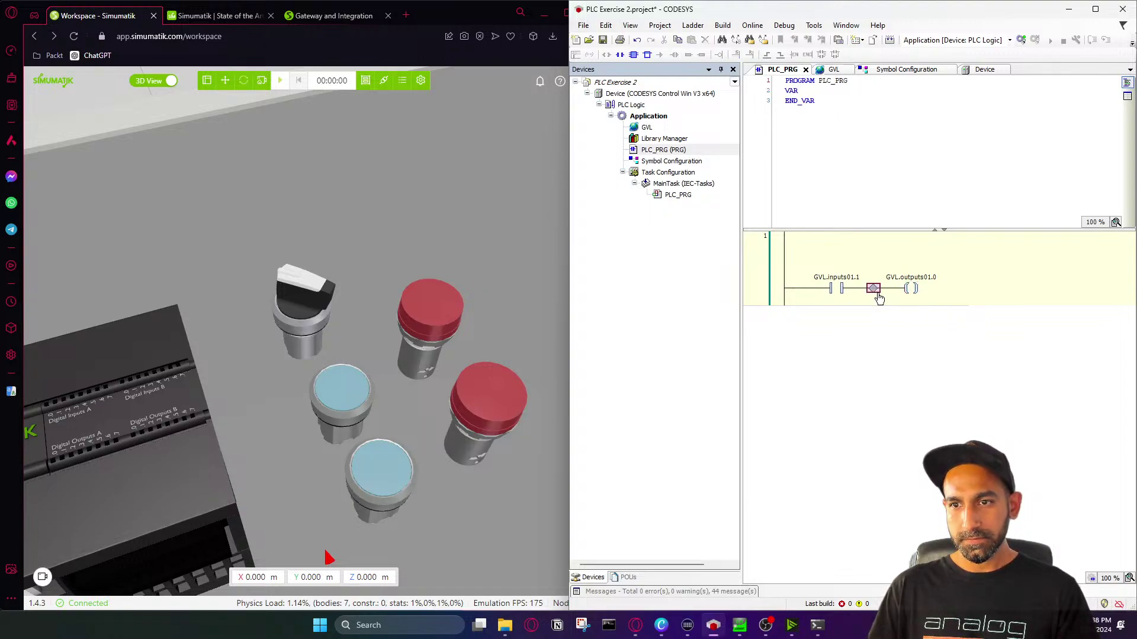
click(910, 291)
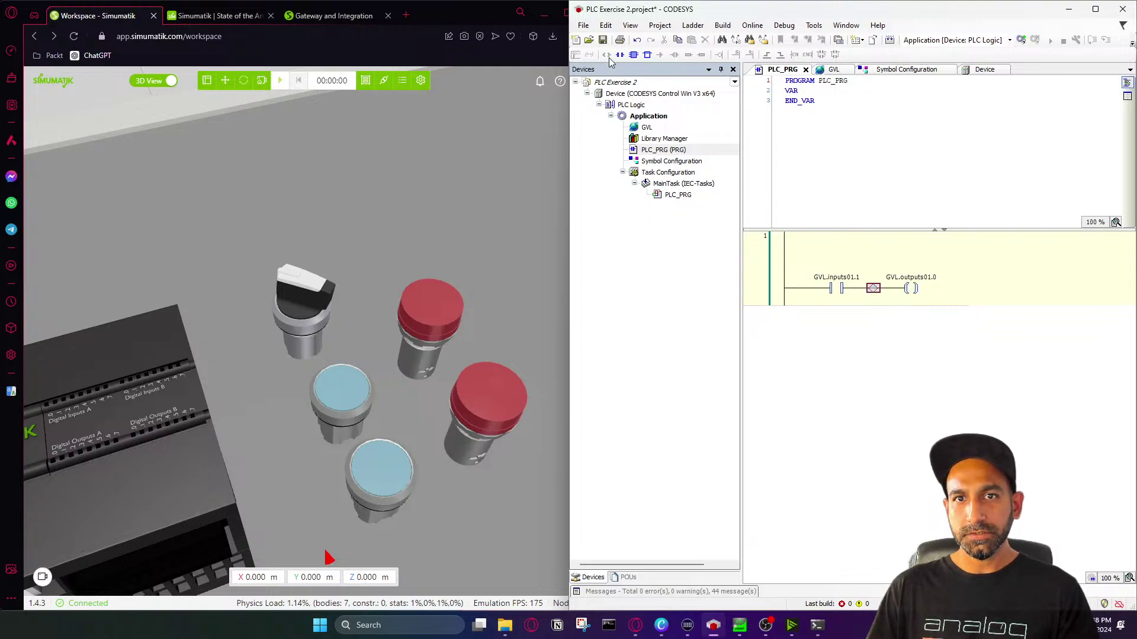
click(836, 290)
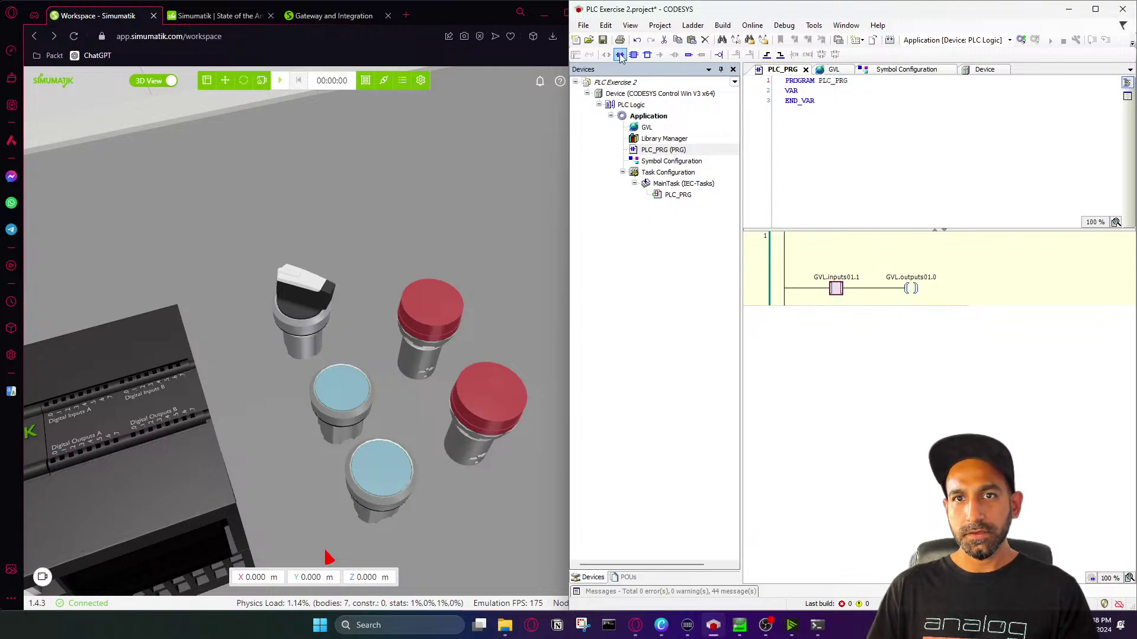
Try to duplicate the GVL.outputs01.0 coil on the rung by copying and pasting it
right_click(911, 289)
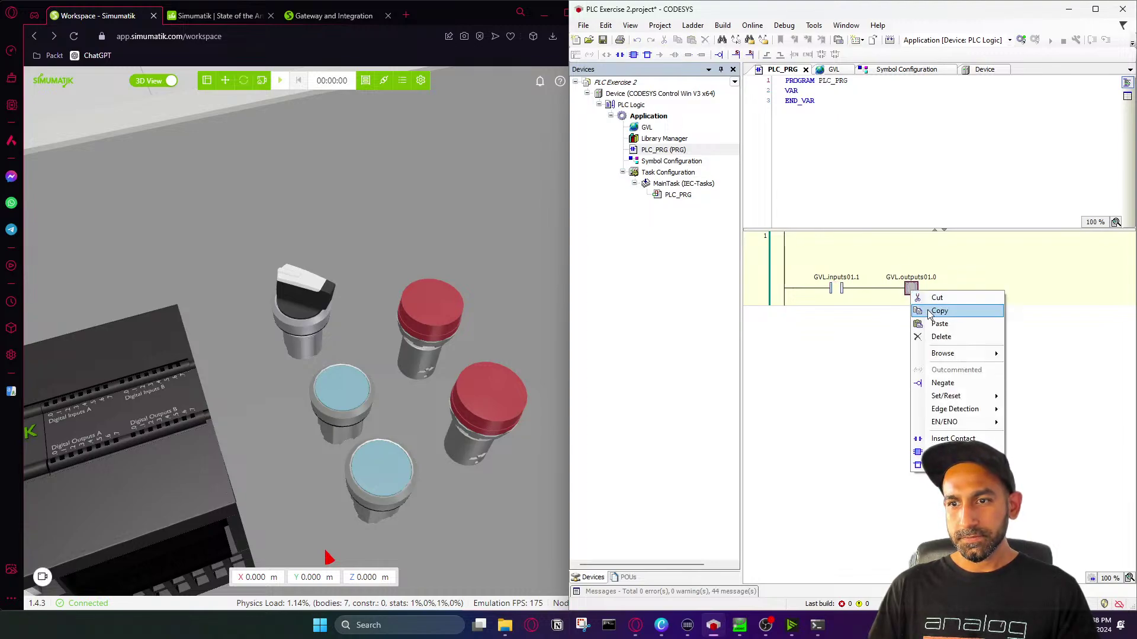
click(929, 312)
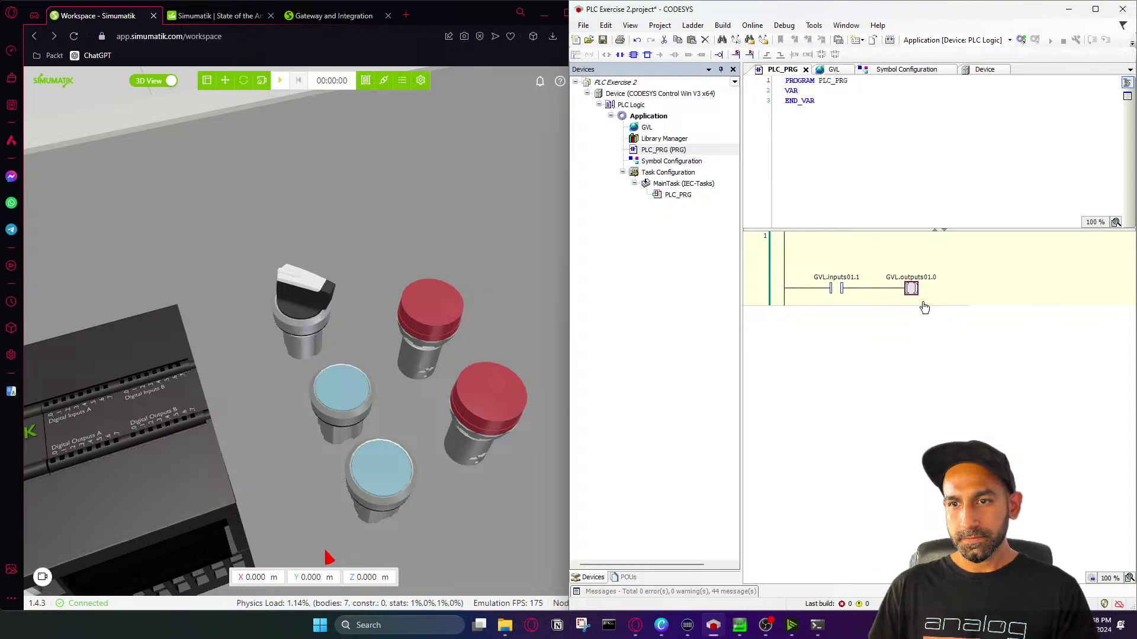
right_click(911, 295)
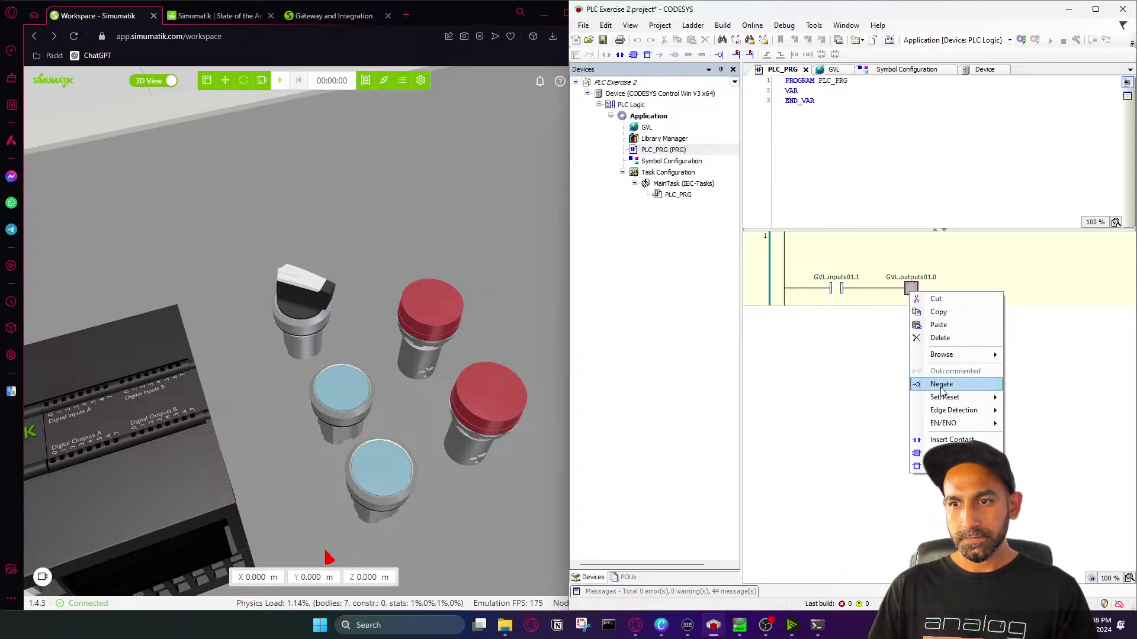
click(936, 326)
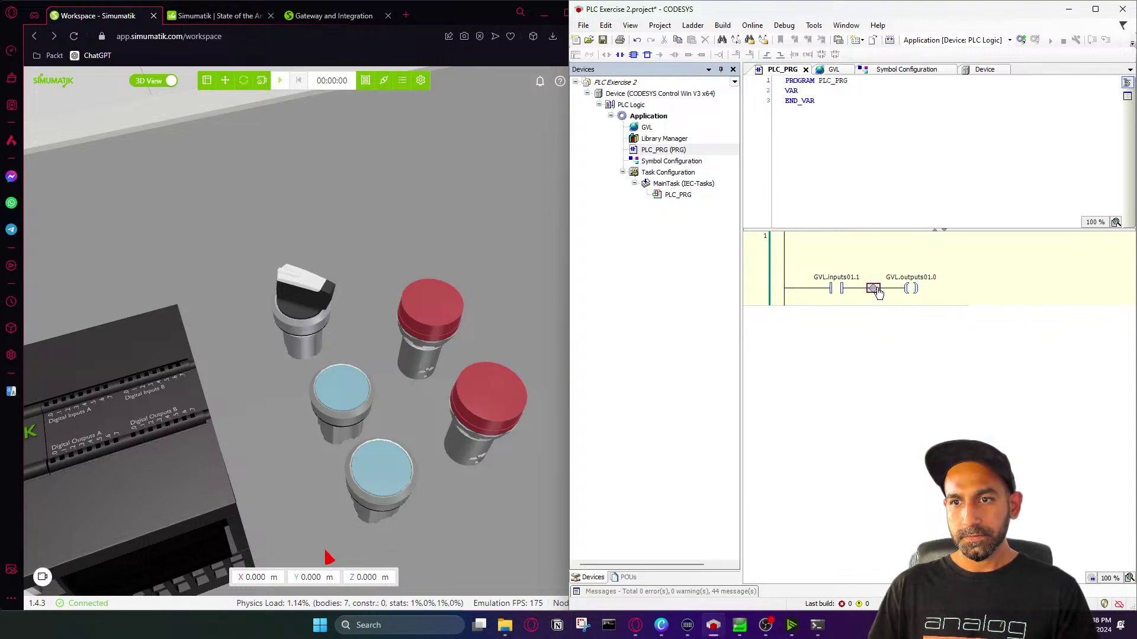
Add a coil parallel to GVL.outputs01.0 using one from a pasted copy of the rung, delete the leftover rung, and assign the coil to GVL.outputs01.1
click(758, 300)
key(ctrl+v)
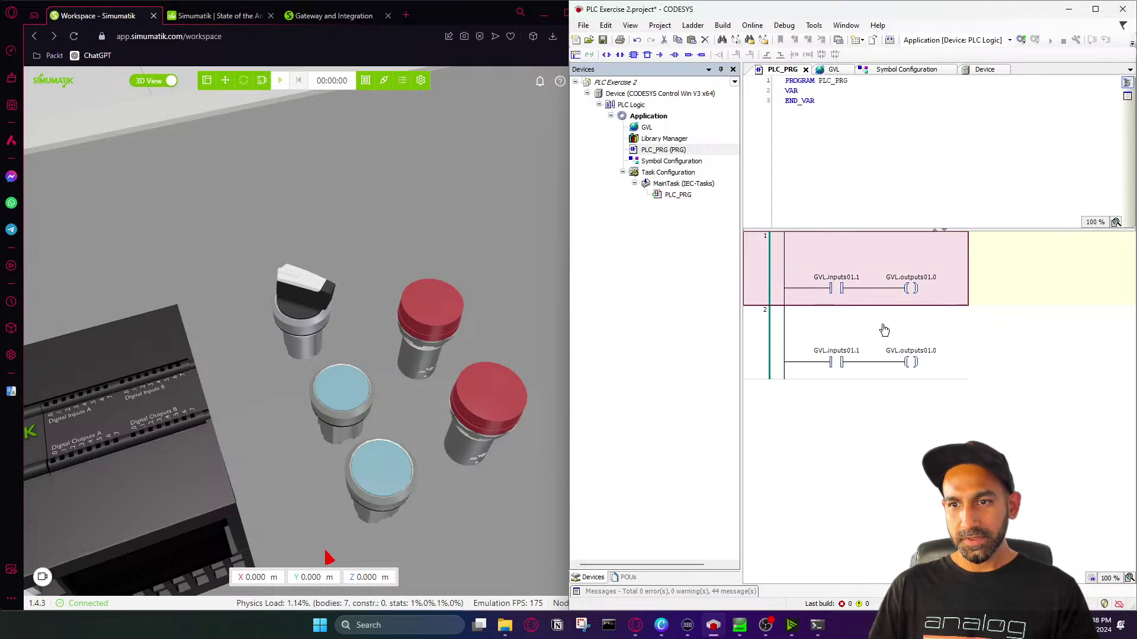
drag(911, 362, 904, 328)
drag(879, 290, 875, 307)
click(763, 411)
key(Delete)
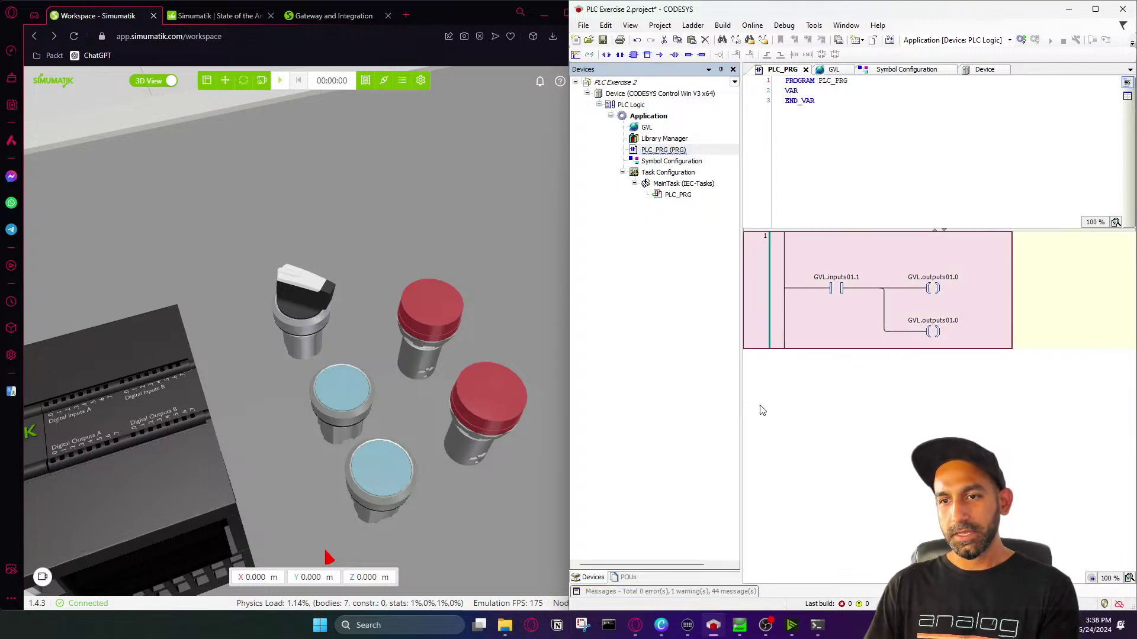
click(948, 321)
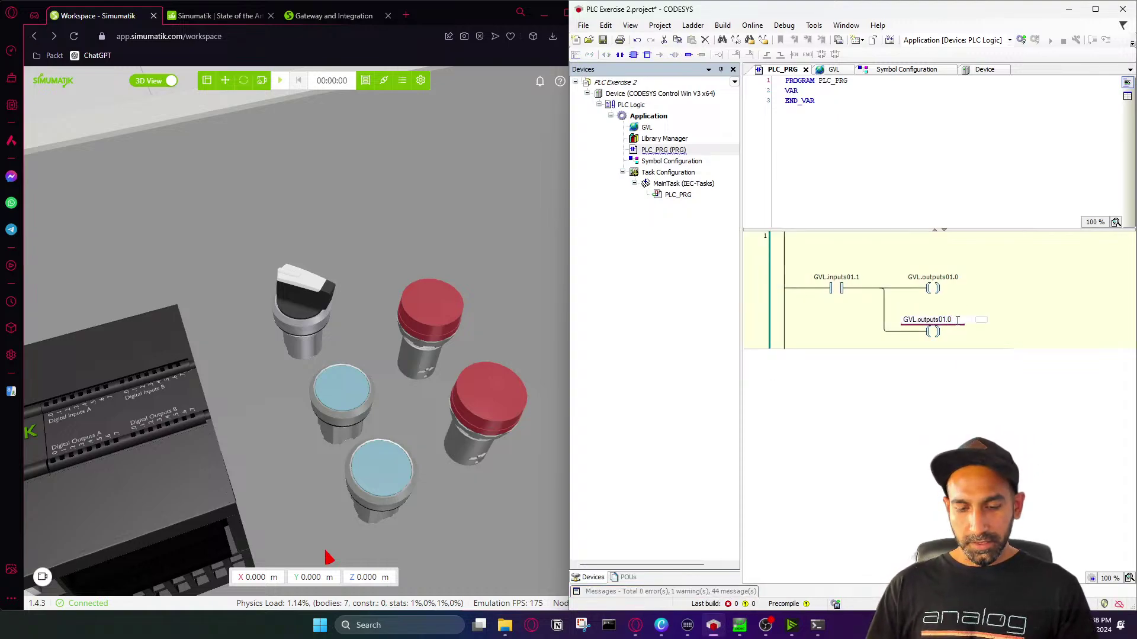
key(Return)
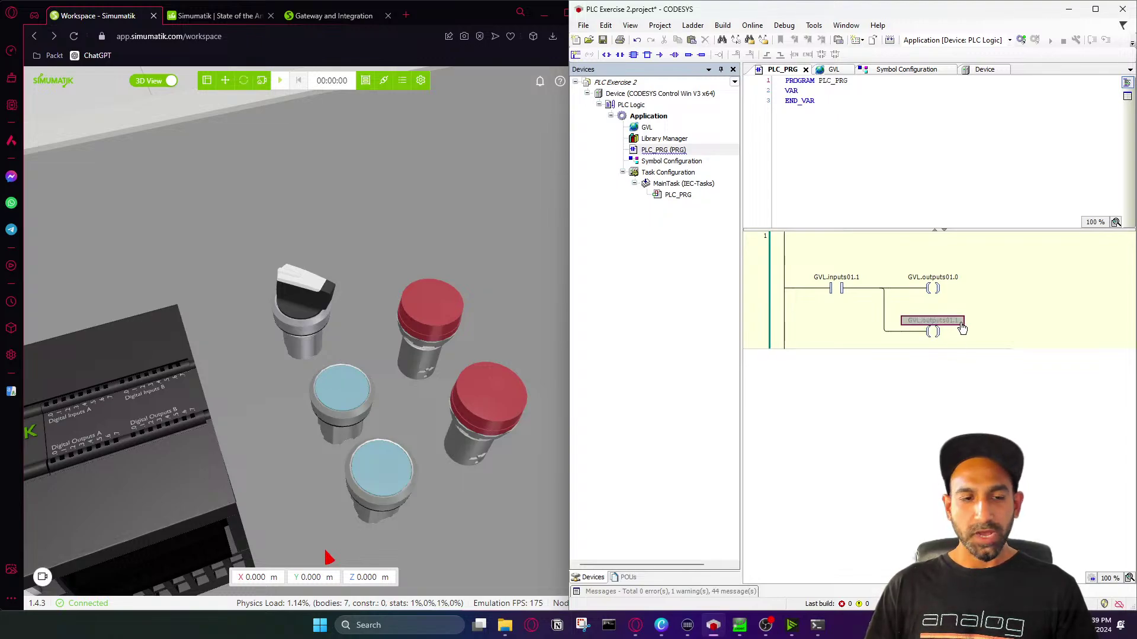
In Simumatik, start the emulation and turn the 2-position switch to check which digital input on the PLC it activates
click(331, 396)
scroll(226, 376, down, 6)
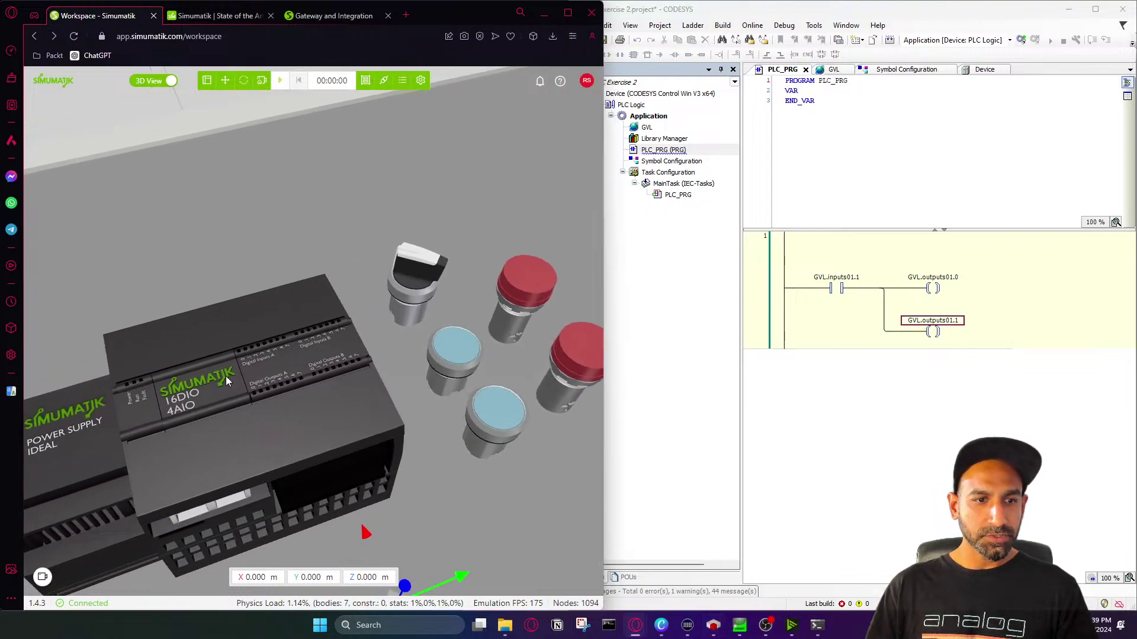
scroll(344, 392, up, 5)
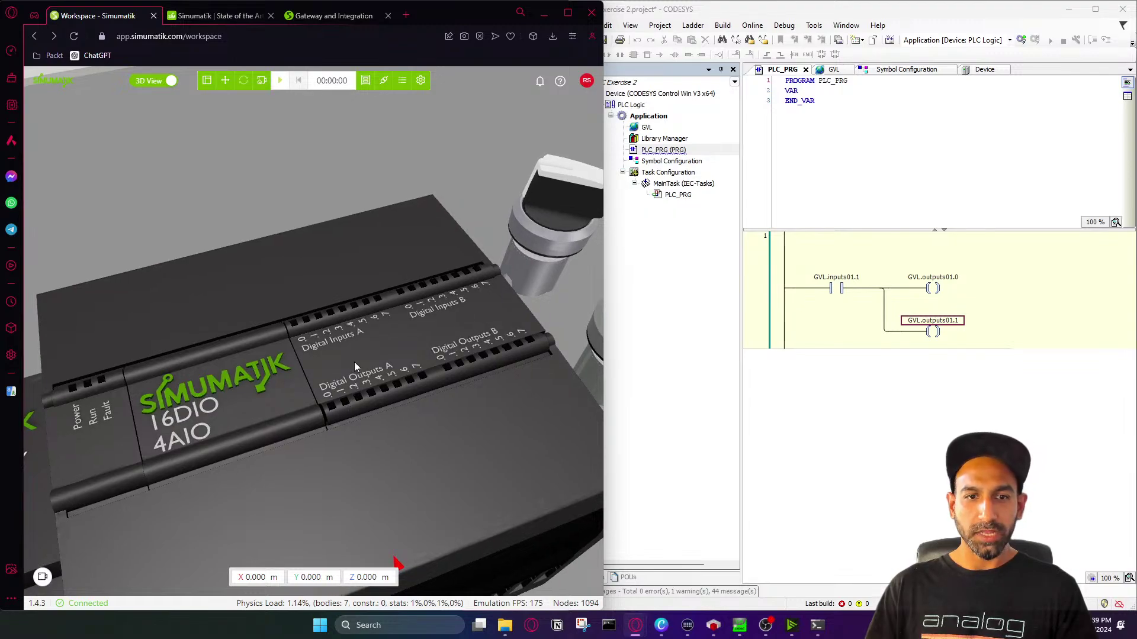
drag(439, 357, 325, 372)
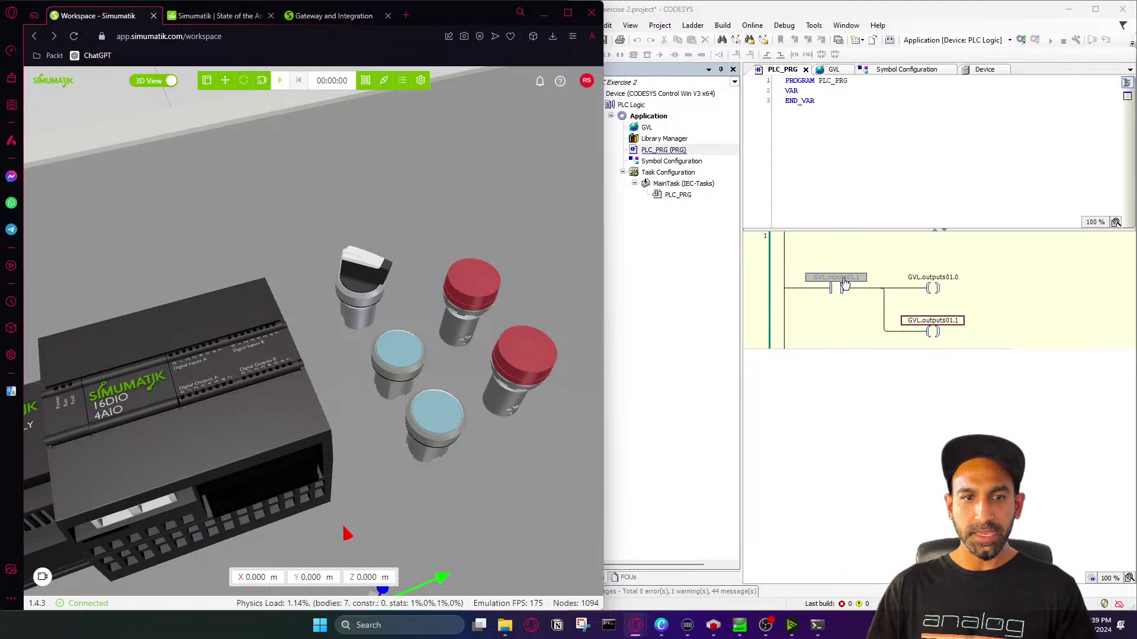
scroll(359, 353, down, 5)
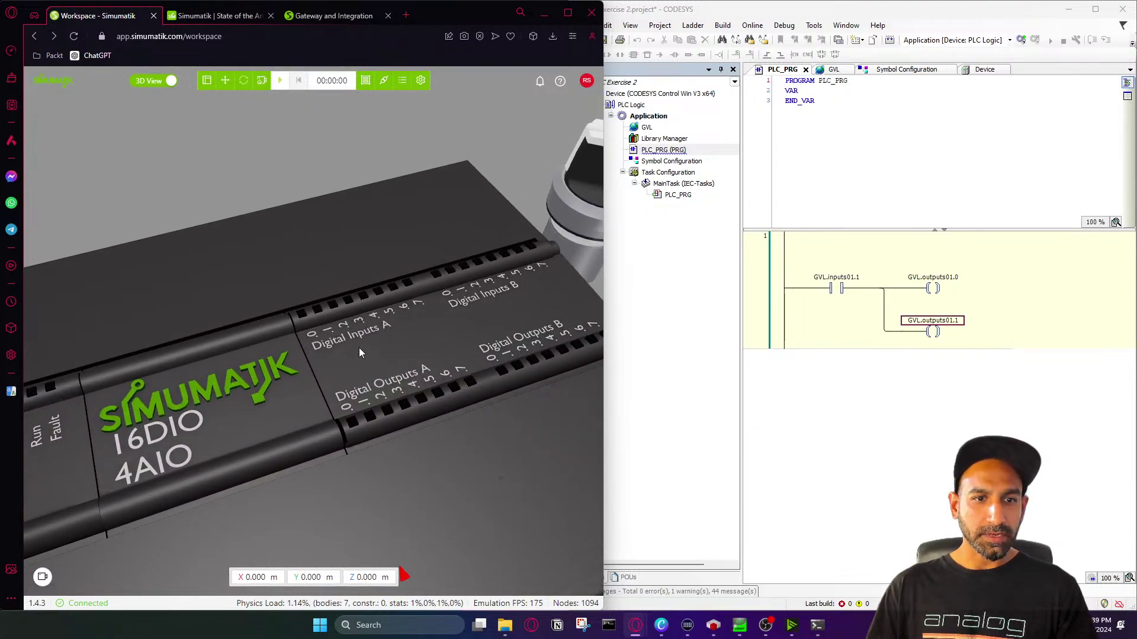
scroll(334, 306, up, 5)
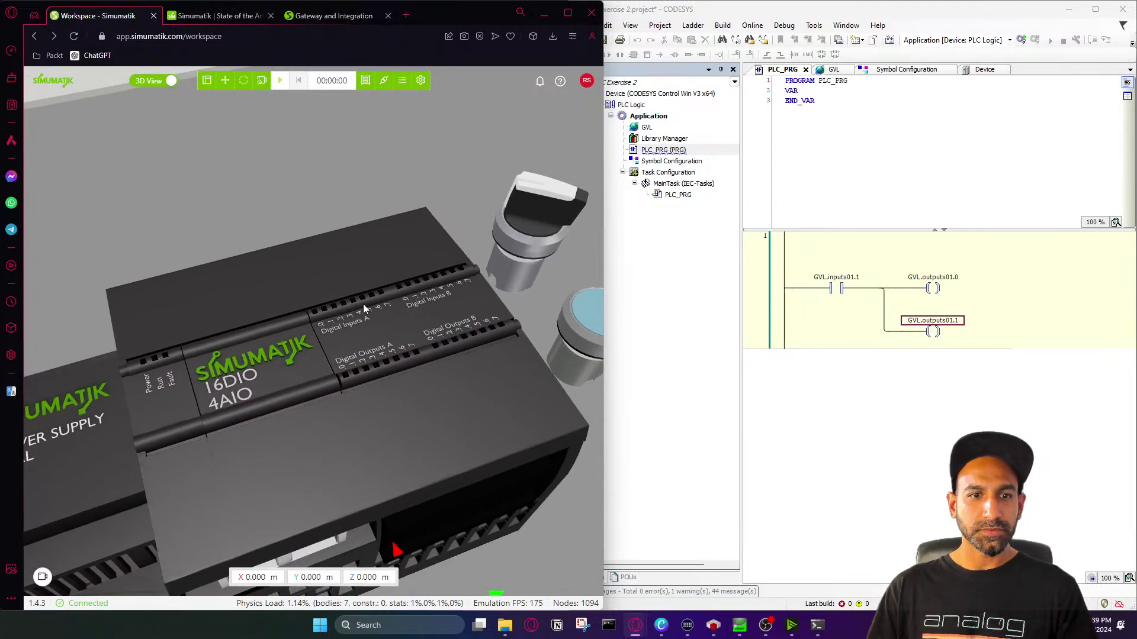
click(281, 82)
scroll(314, 266, down, 4)
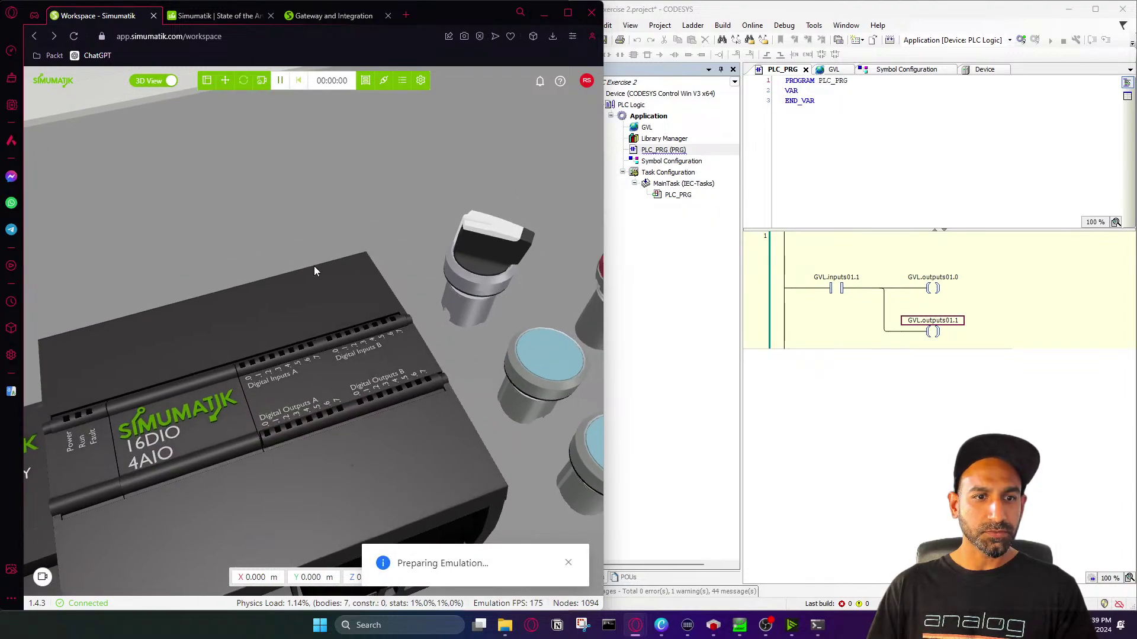
click(507, 273)
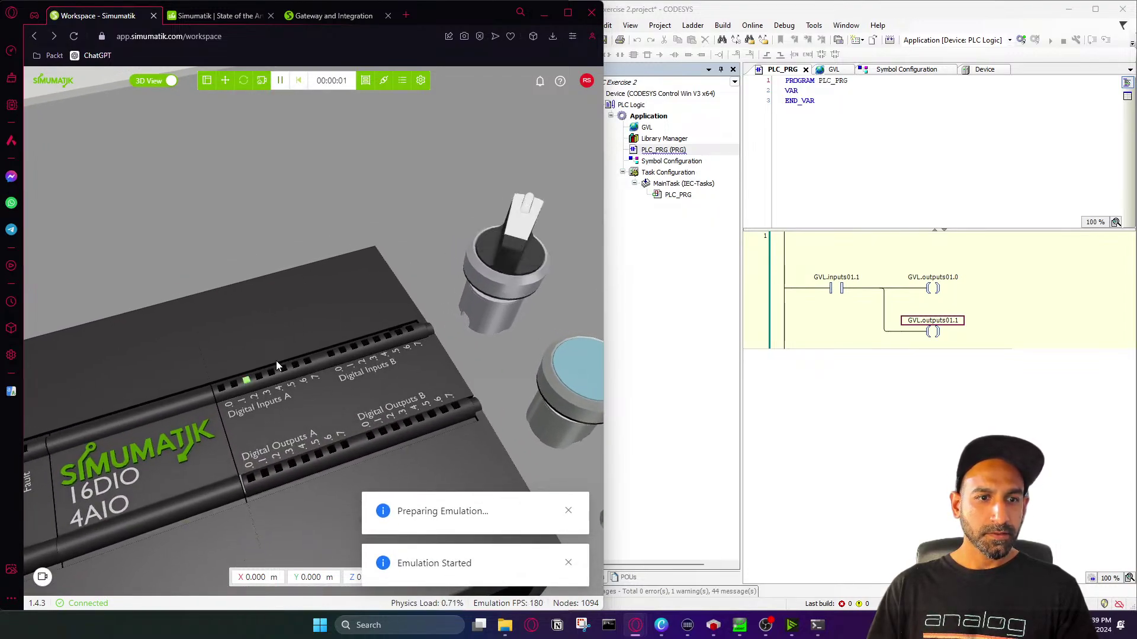
In CODESYS, change the variable of the rung's input contact to GVL.inputs01.2
click(846, 279)
click(848, 277)
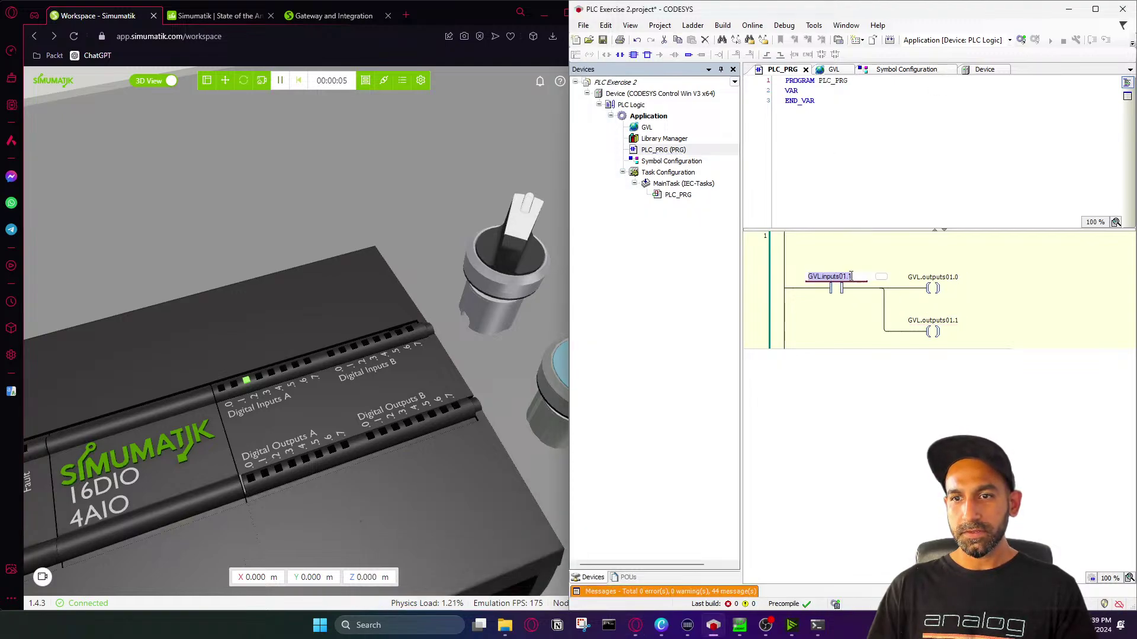
click(857, 278)
key(BackSpace)
text(2)
key(Return)
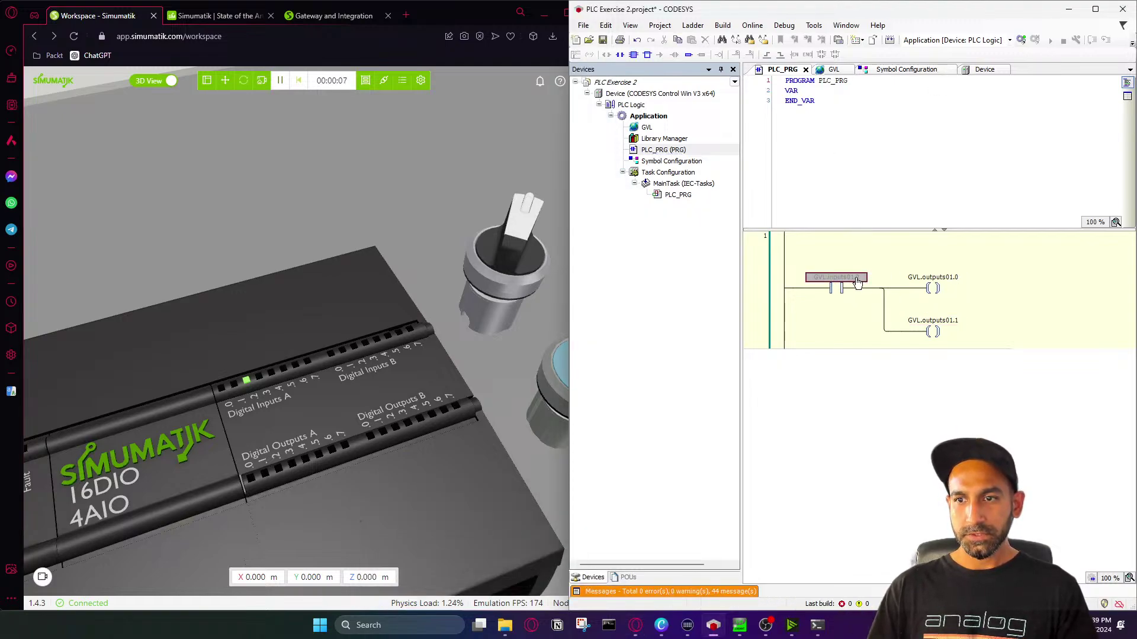
Log in to the PLC using the Login with download option
click(1020, 39)
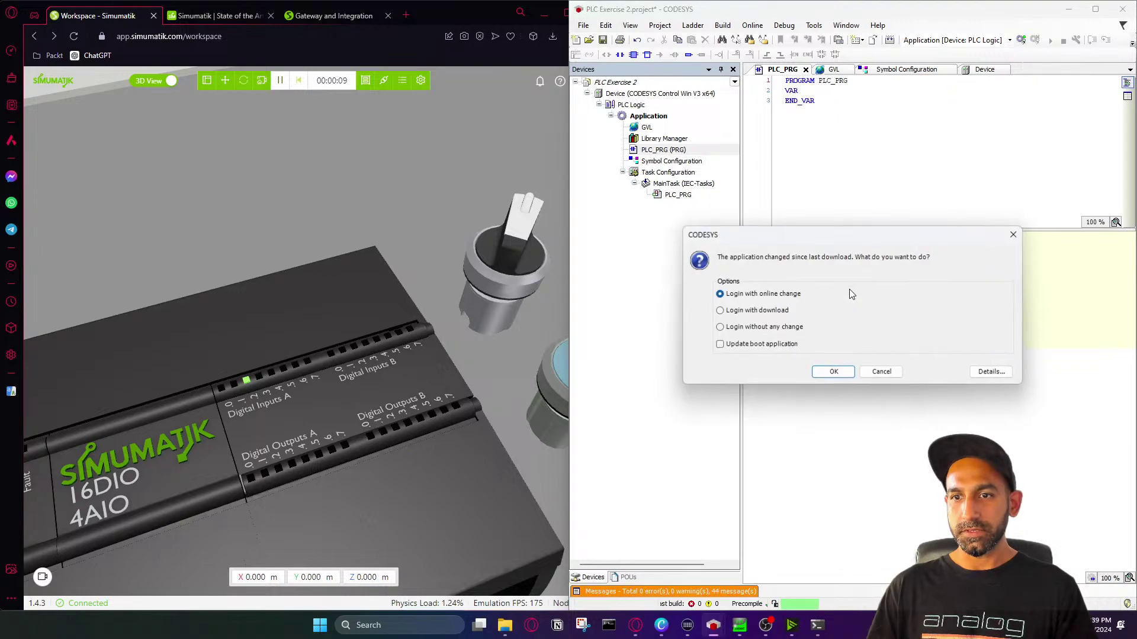
click(773, 314)
click(832, 372)
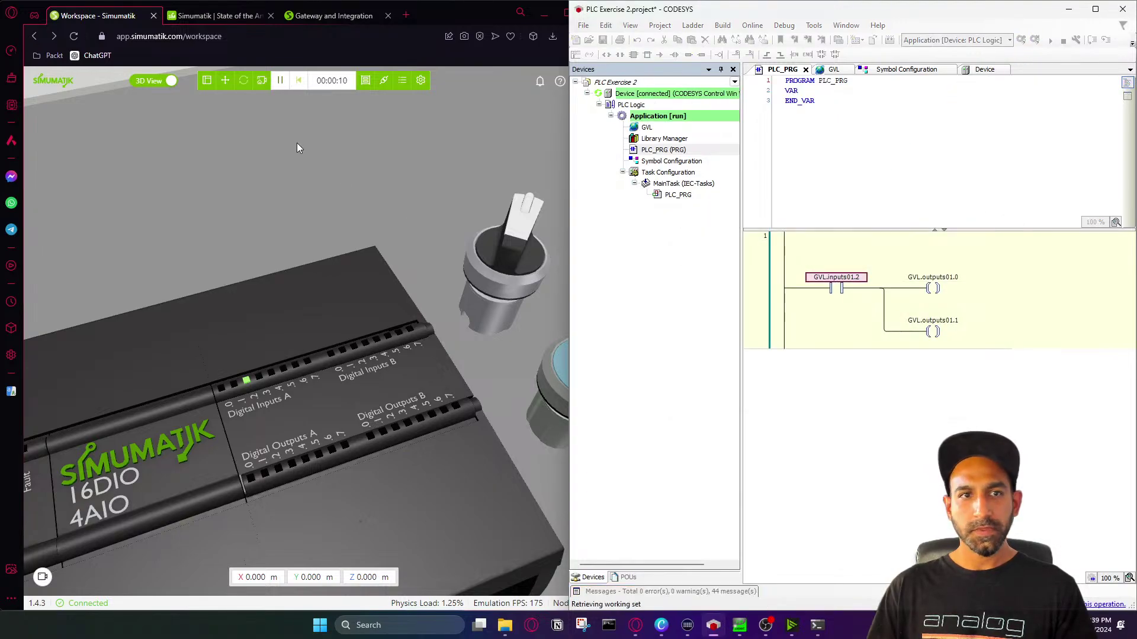
Reset the Simumatik emulation with the switch and both lamps in view, and start the PLC application in CODESYS
click(299, 80)
scroll(355, 237, down, 5)
drag(407, 239, 319, 254)
scroll(359, 259, up, 3)
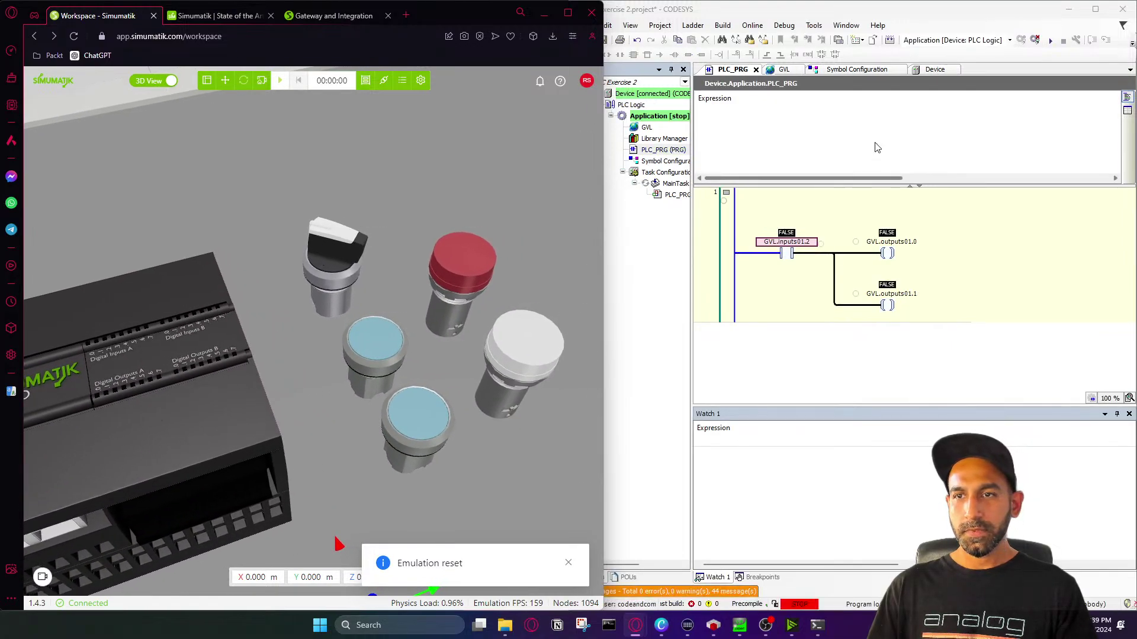
click(1050, 40)
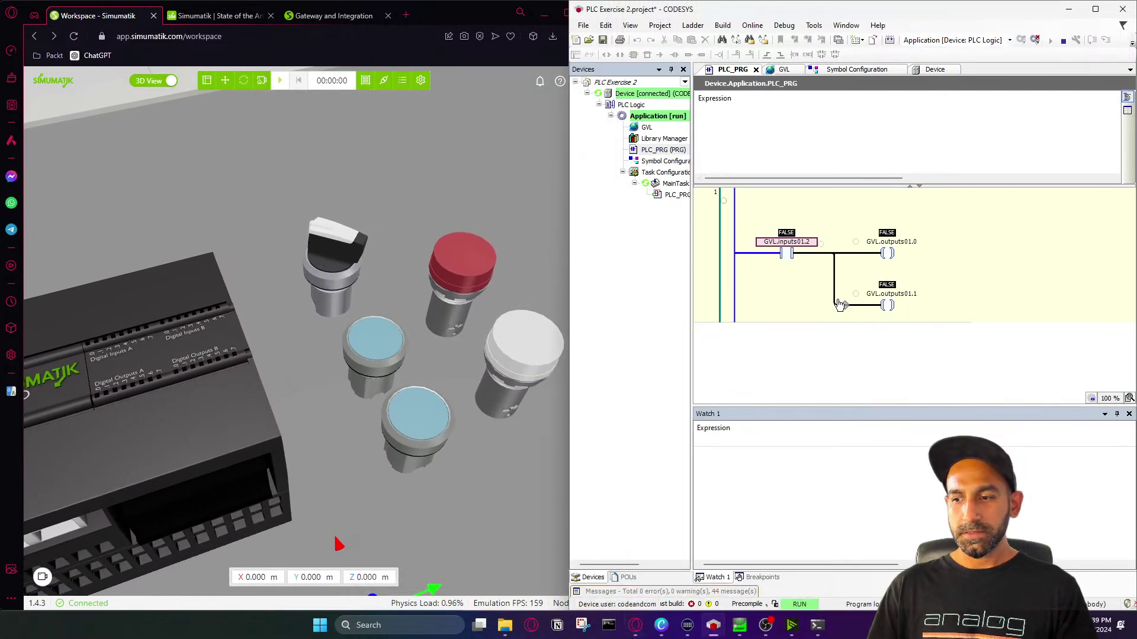
Run the Simumatik emulation and turn the 2-position switch on and off to test both lamps against the ladder logic
click(327, 243)
click(280, 81)
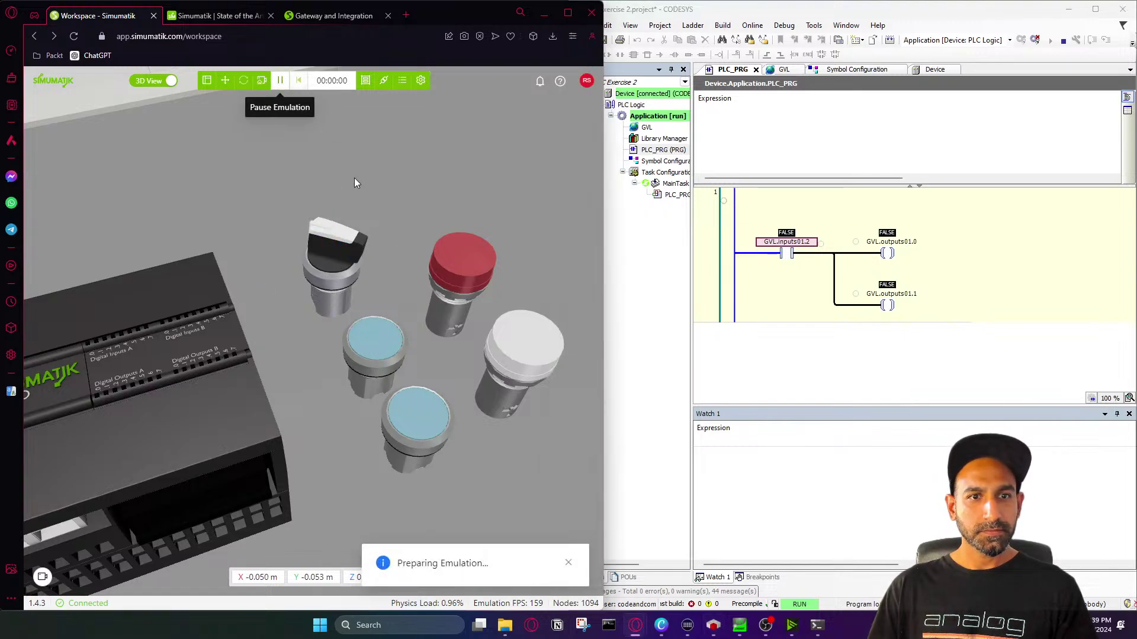
click(341, 244)
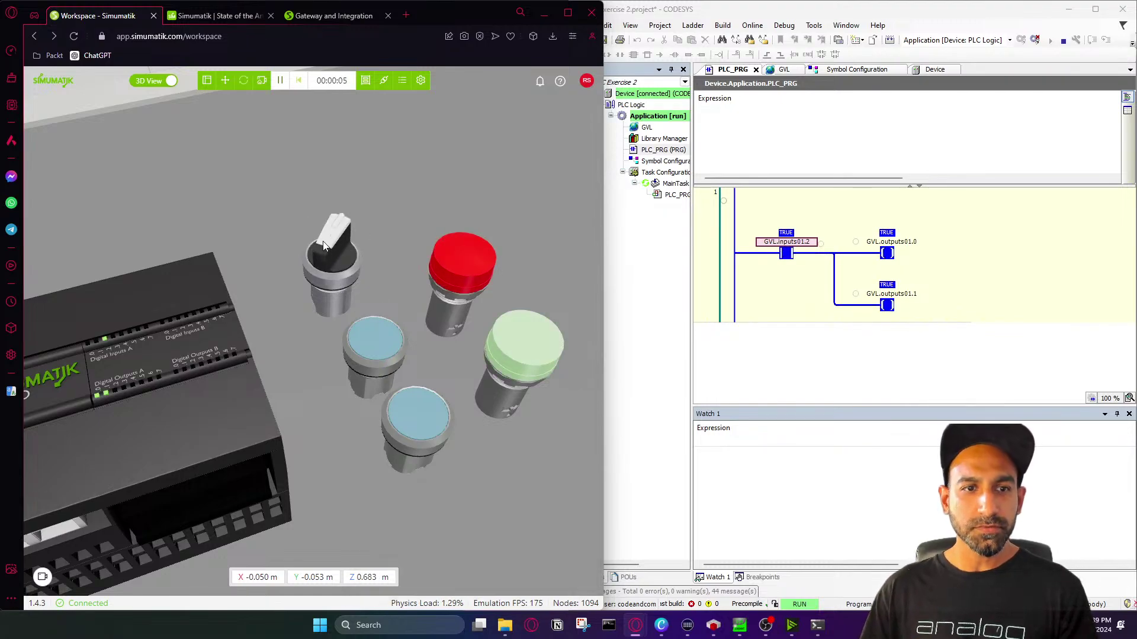
click(329, 247)
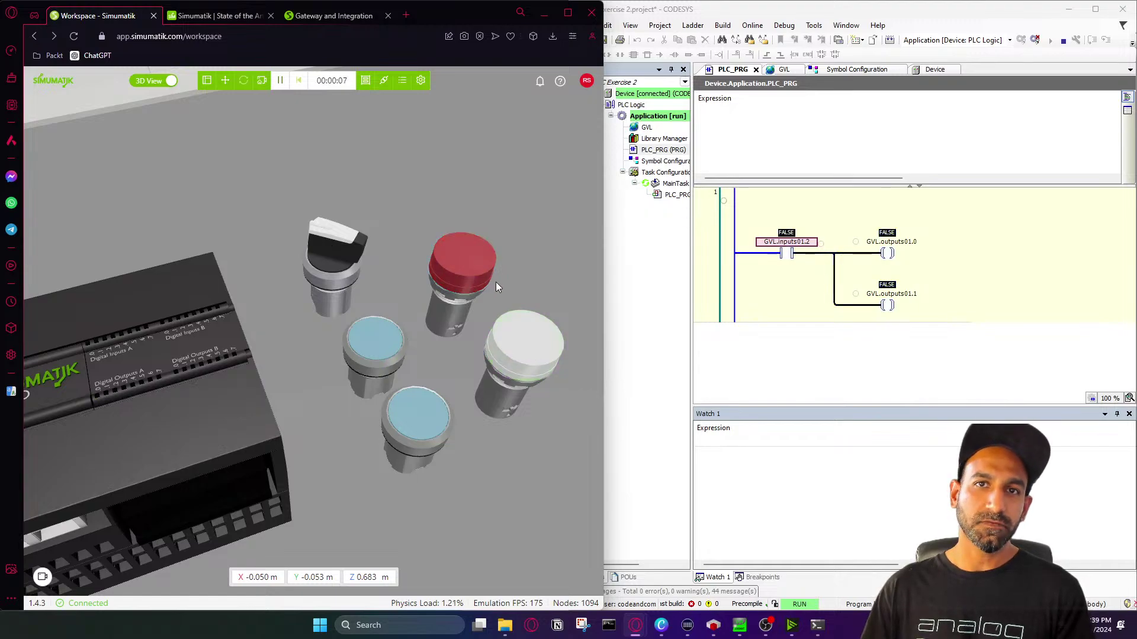